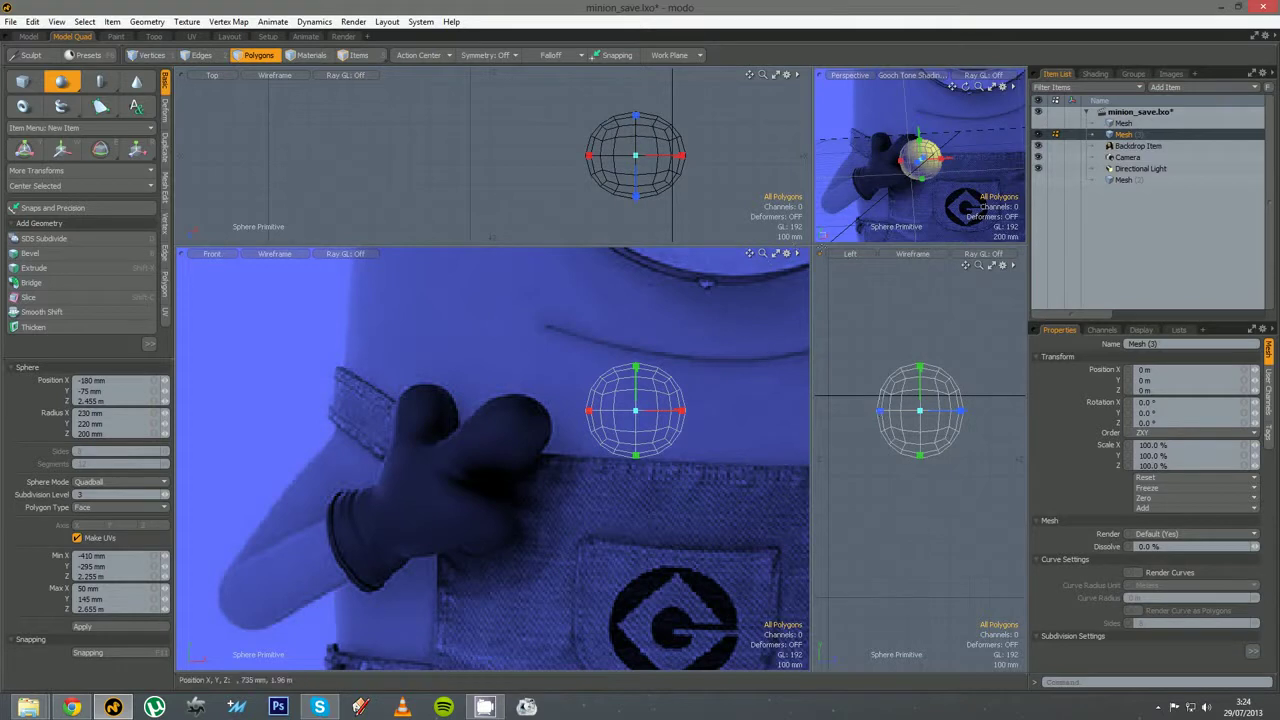
# Reduce the quadball sphere's subdivision level to 1 and stretch it in depth to a Z radius of 225 mm
pyautogui.moveTo(799, 253); pyautogui.dragTo(588, 381)
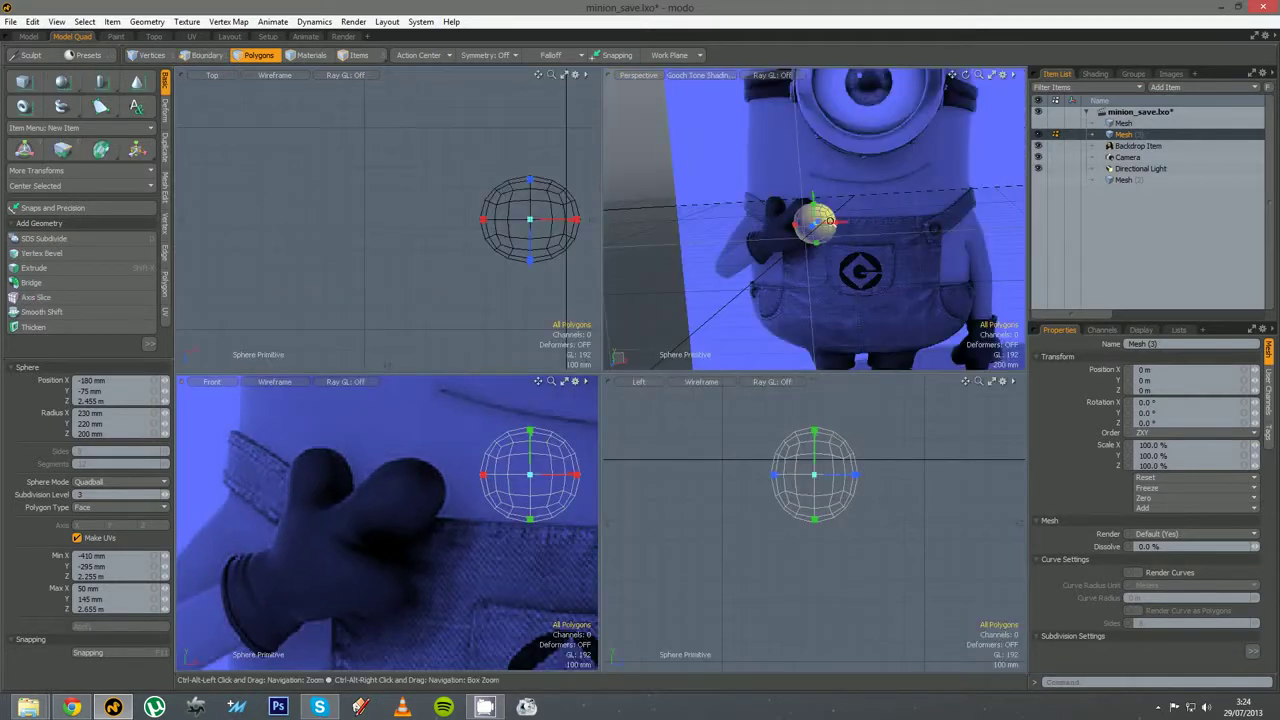
pyautogui.keyDown('ctrl'); pyautogui.keyDown('alt'); pyautogui.moveTo(852, 254); pyautogui.dragTo(756, 287); pyautogui.keyUp('alt'); pyautogui.keyUp('ctrl')
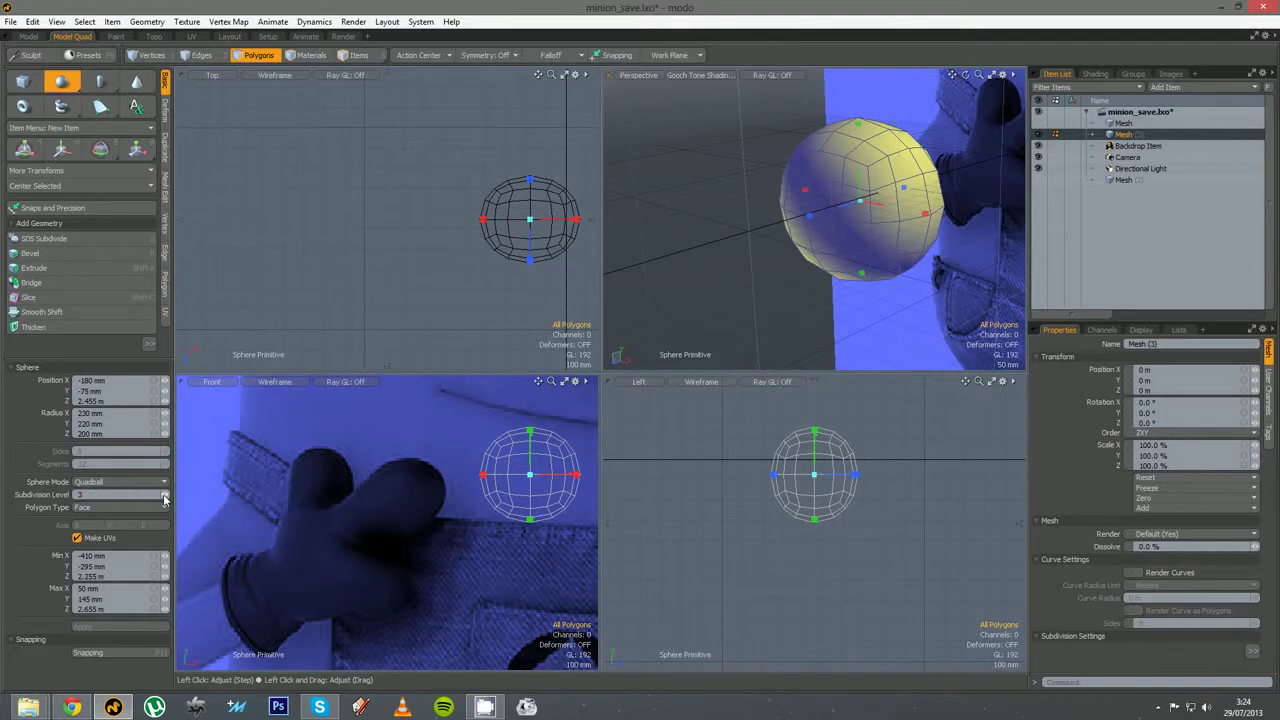
pyautogui.click(165, 499)
pyautogui.click(165, 499)
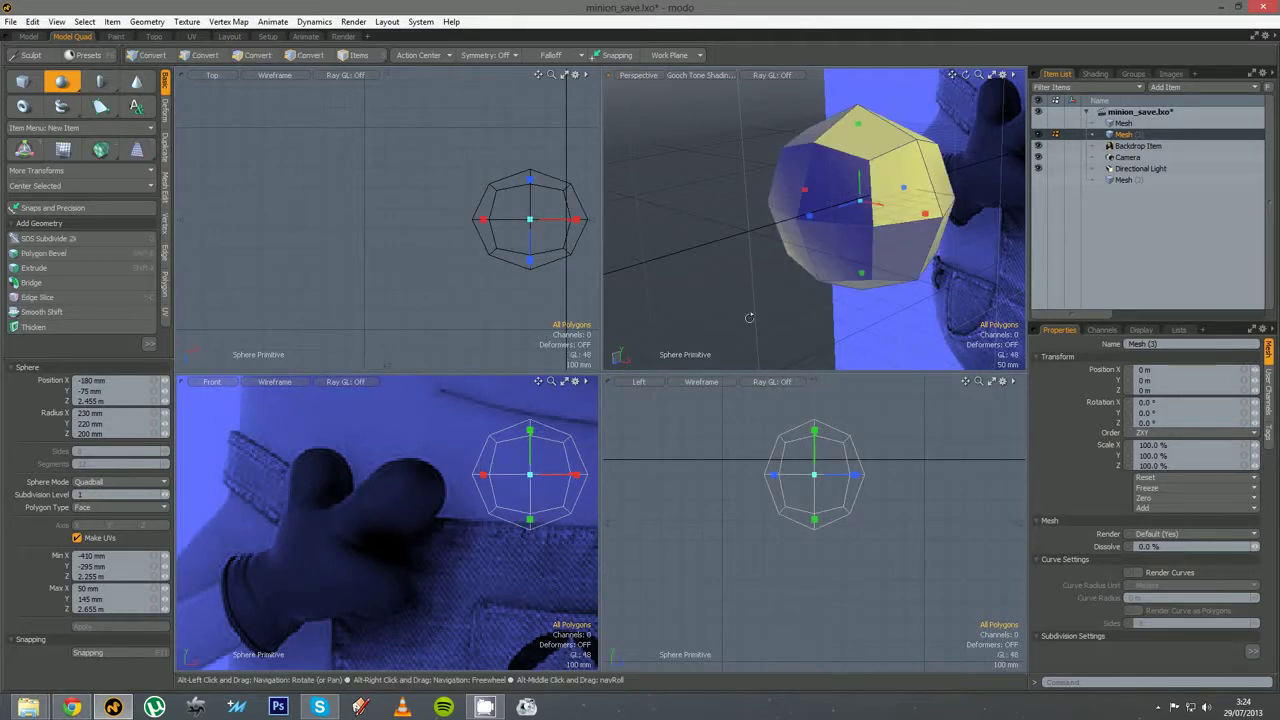
pyautogui.keyDown('alt'); pyautogui.moveTo(872, 264); pyautogui.dragTo(757, 277); pyautogui.keyUp('alt')
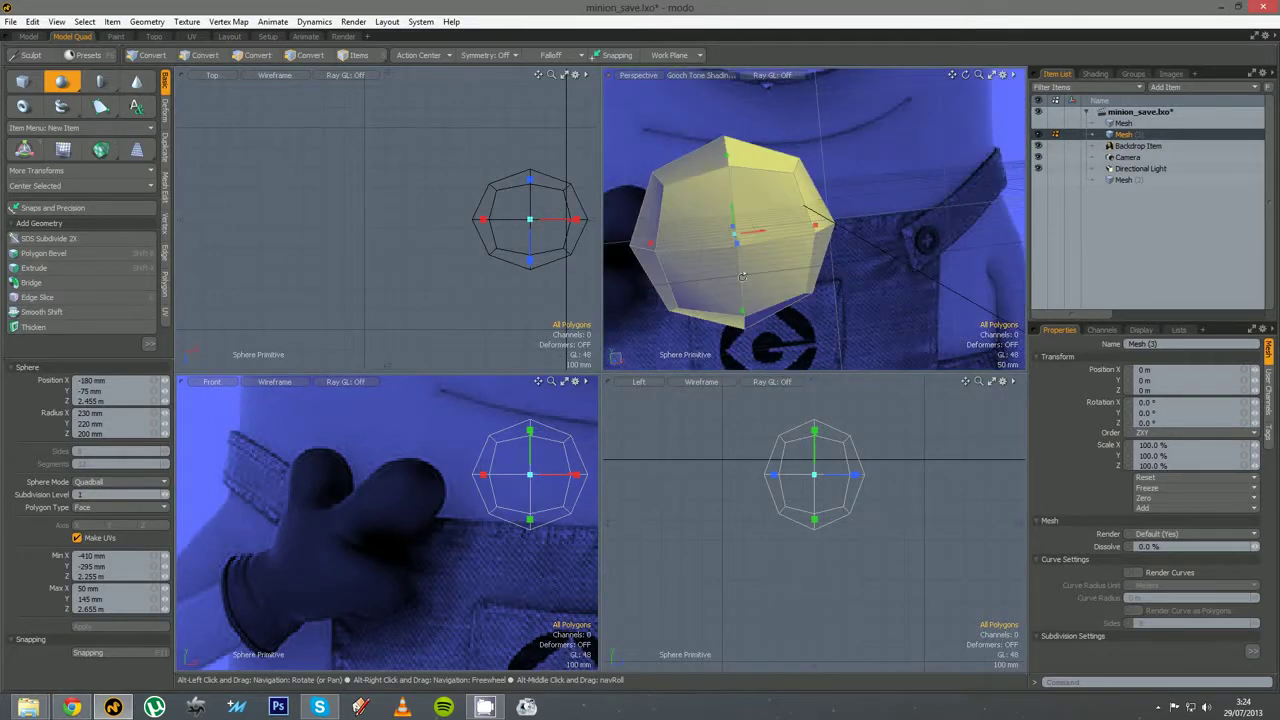
pyautogui.moveTo(530, 243); pyautogui.dragTo(531, 279)
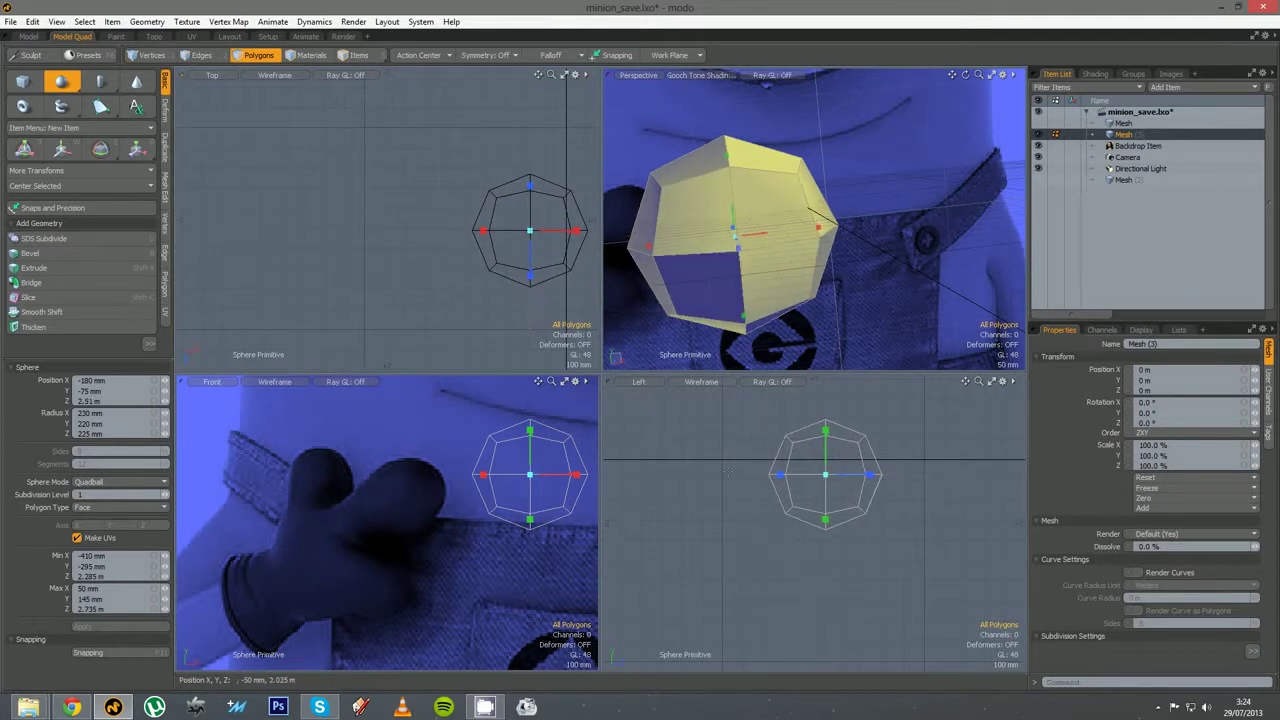
pyautogui.press('space')
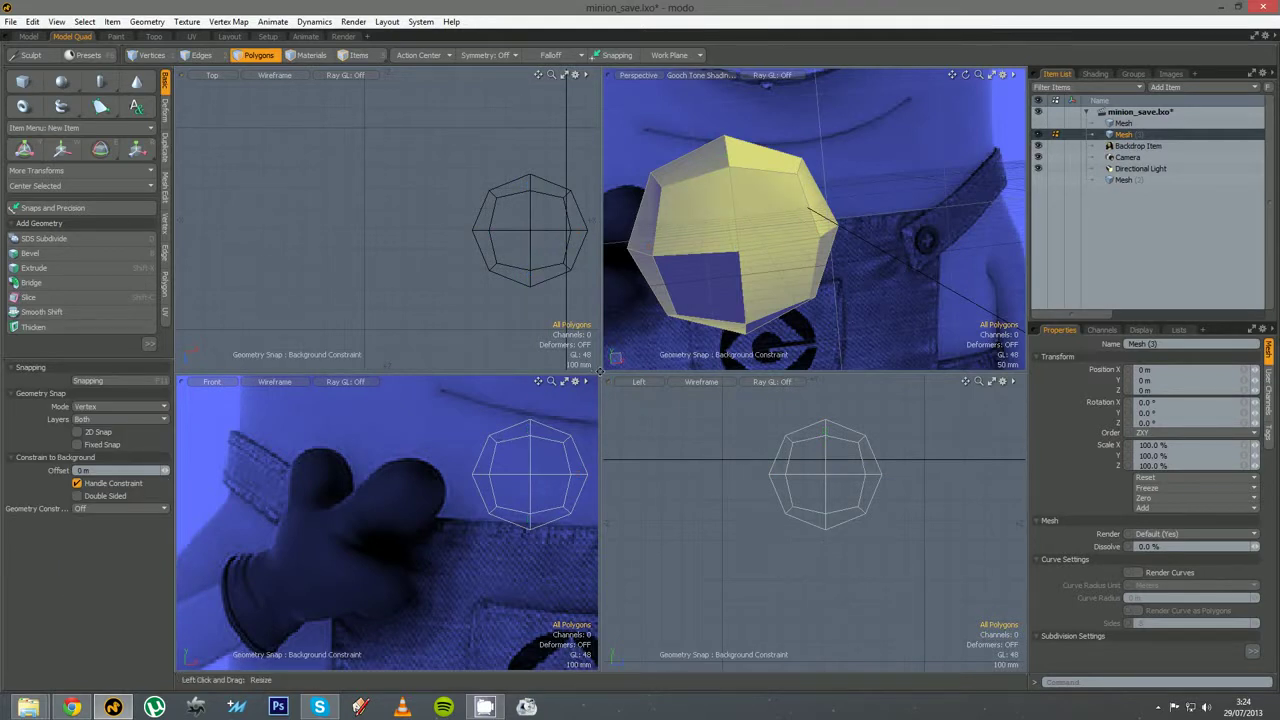
# Select the whole sphere and move it along negative X over the tip of the glove's index finger in the reference image
pyautogui.moveTo(600, 370); pyautogui.dragTo(660, 305)
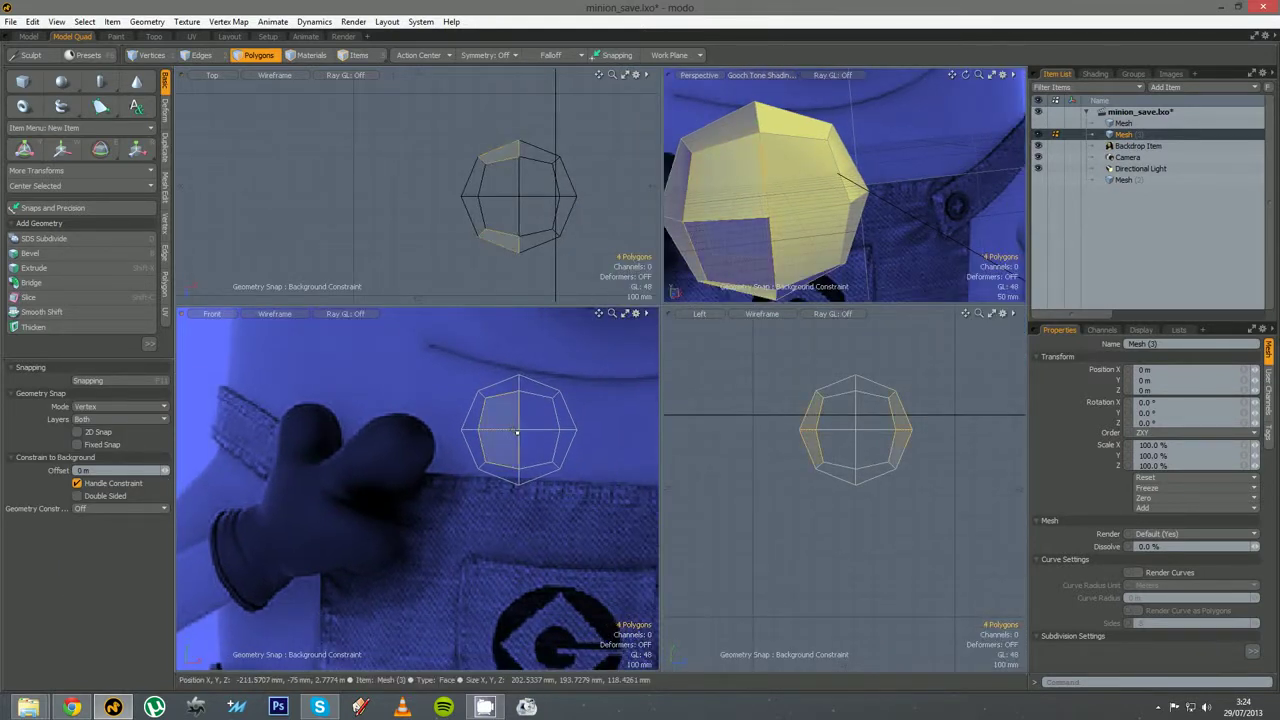
pyautogui.doubleClick(515, 430)
pyautogui.press('w')
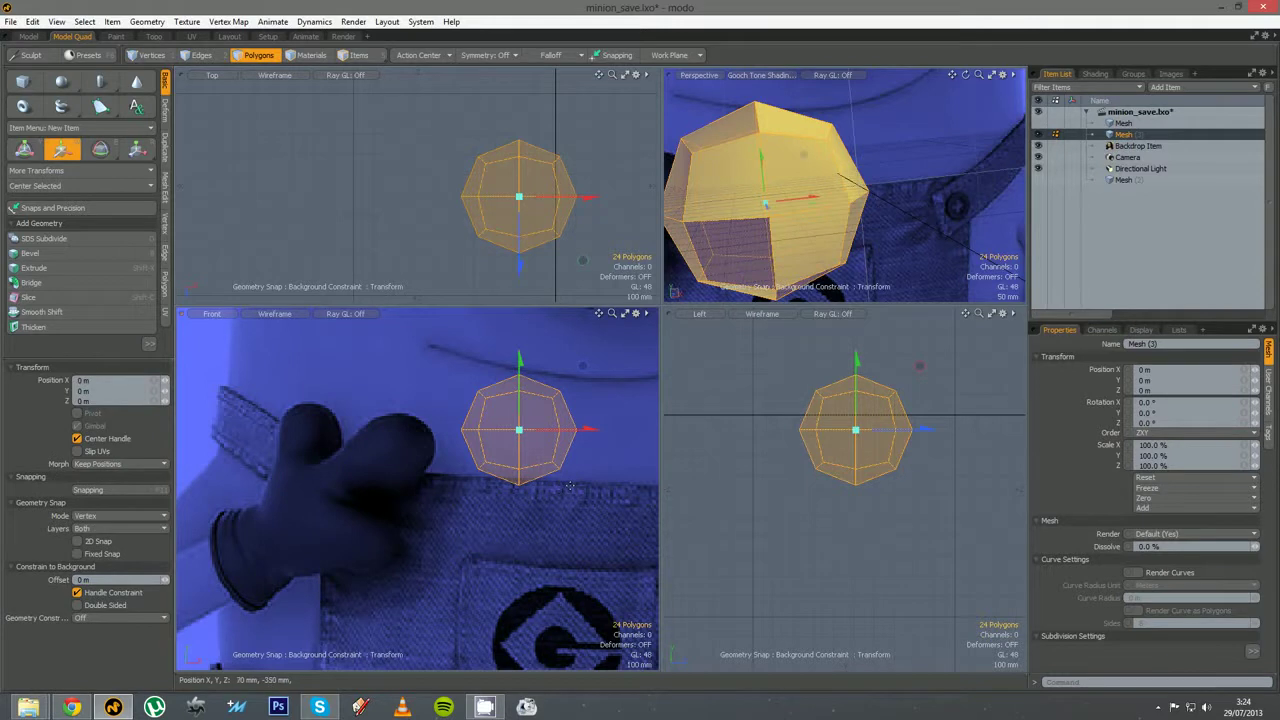
pyautogui.moveTo(557, 263); pyautogui.dragTo(459, 214)
pyautogui.press('space')
# Delete the four polygons capping the sphere's front side and select the edge loop around the opening
pyautogui.click(441, 217)
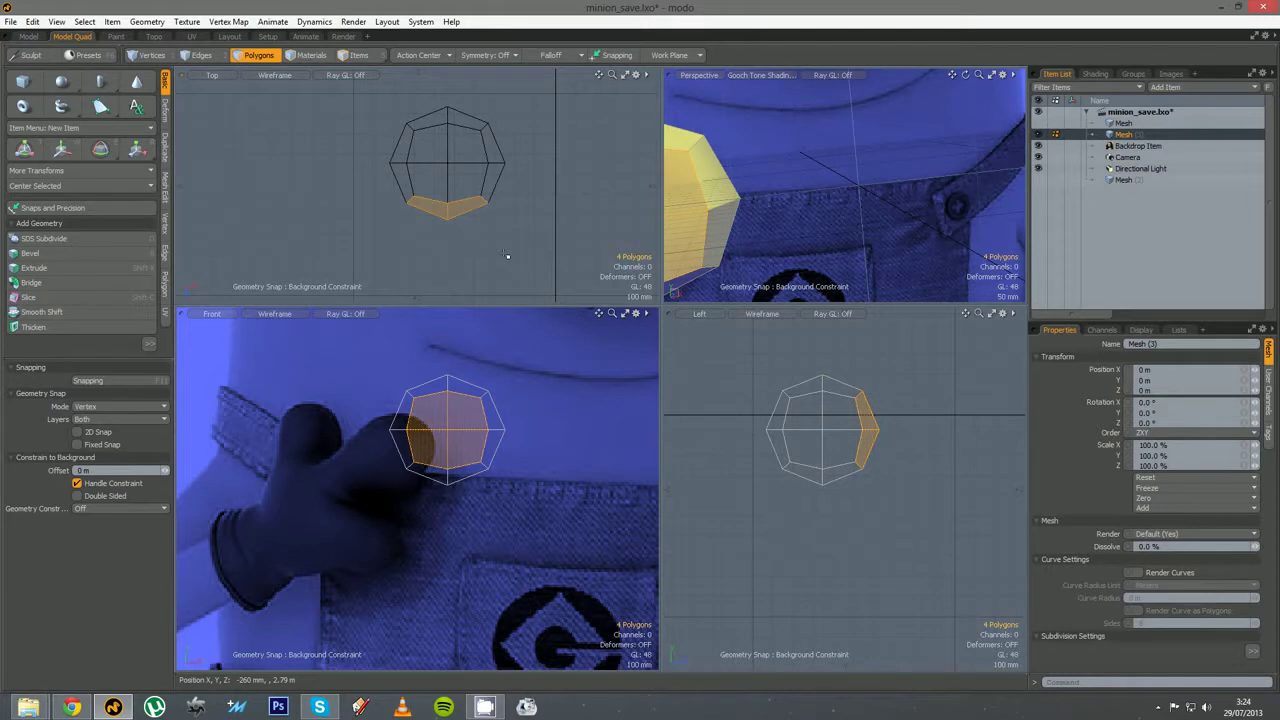
pyautogui.click(428, 228)
pyautogui.press('space')
pyautogui.press('space')
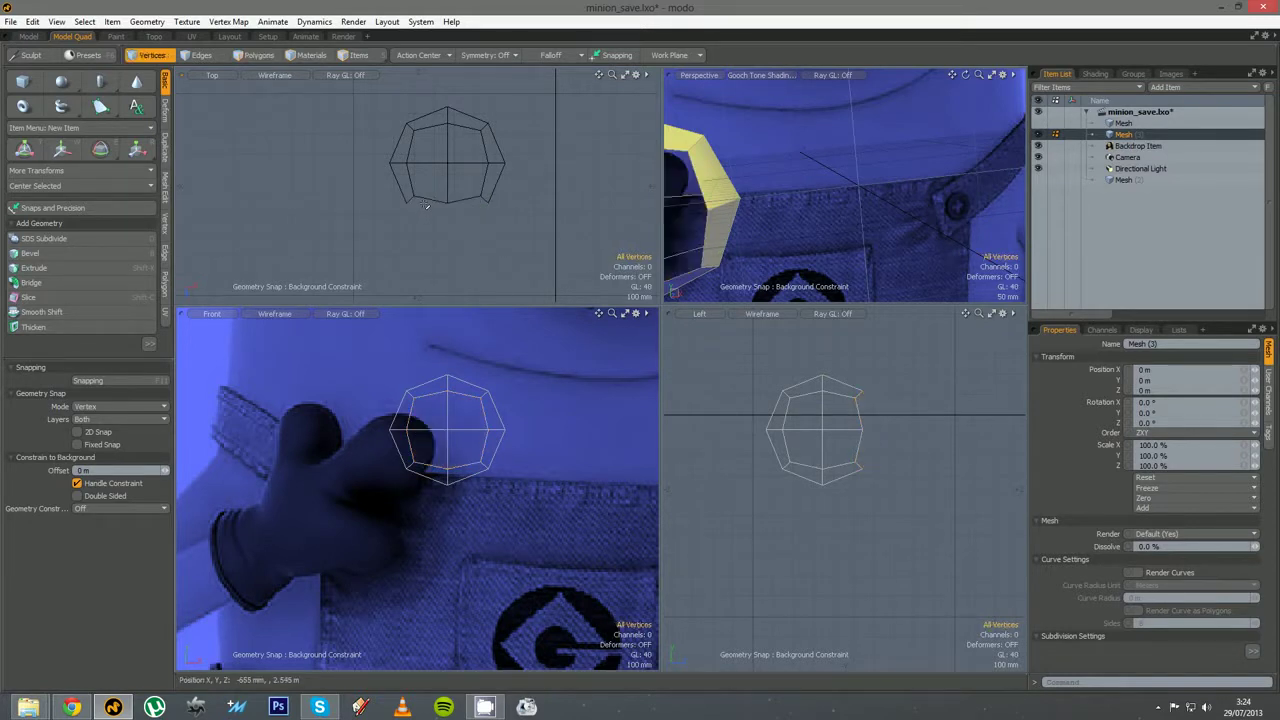
pyautogui.moveTo(414, 199); pyautogui.dragTo(484, 199)
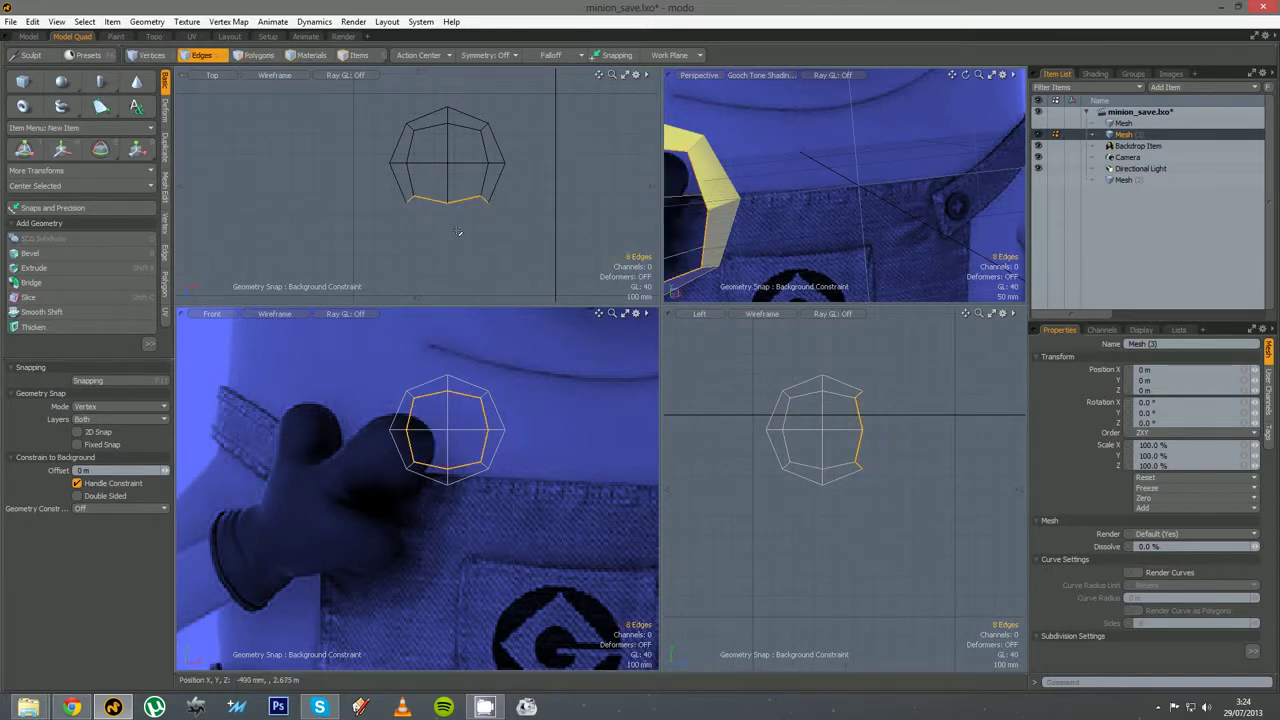
# Rotate the whole open sphere -90° about Y and tilt it 18.5° so its opening faces the glove
pyautogui.press('space')
pyautogui.doubleClick(478, 193)
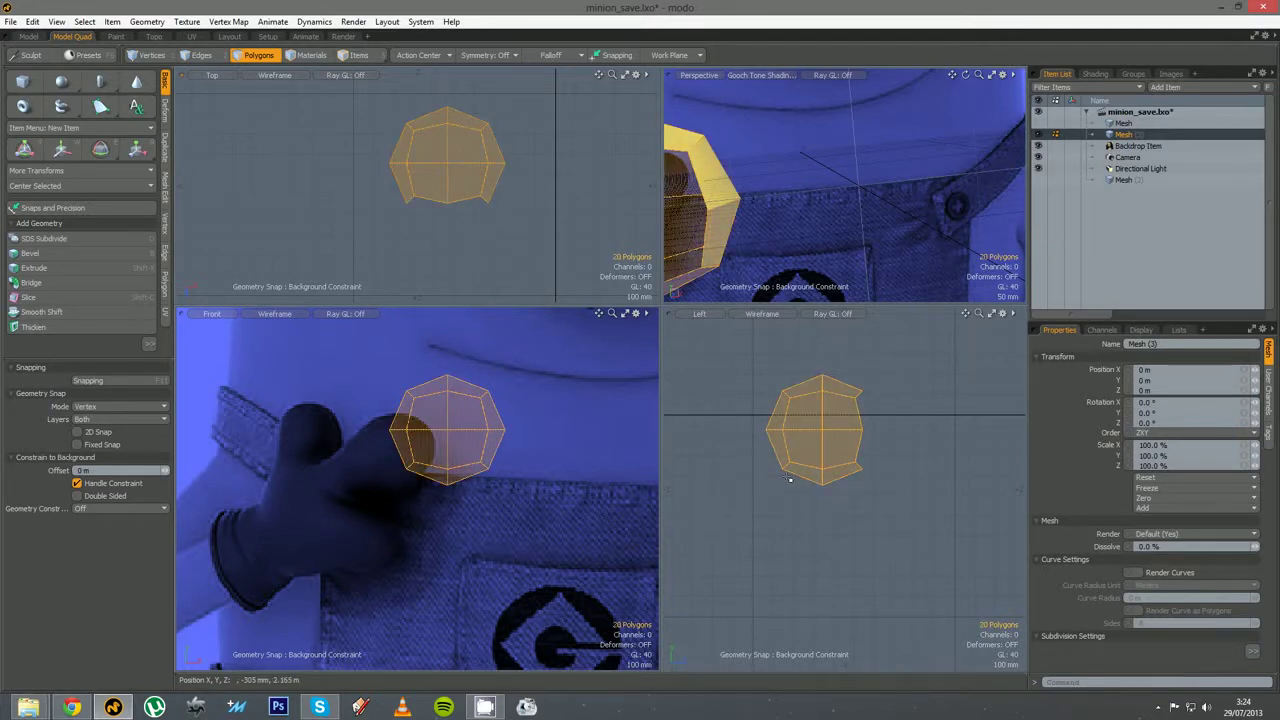
pyautogui.press('y')
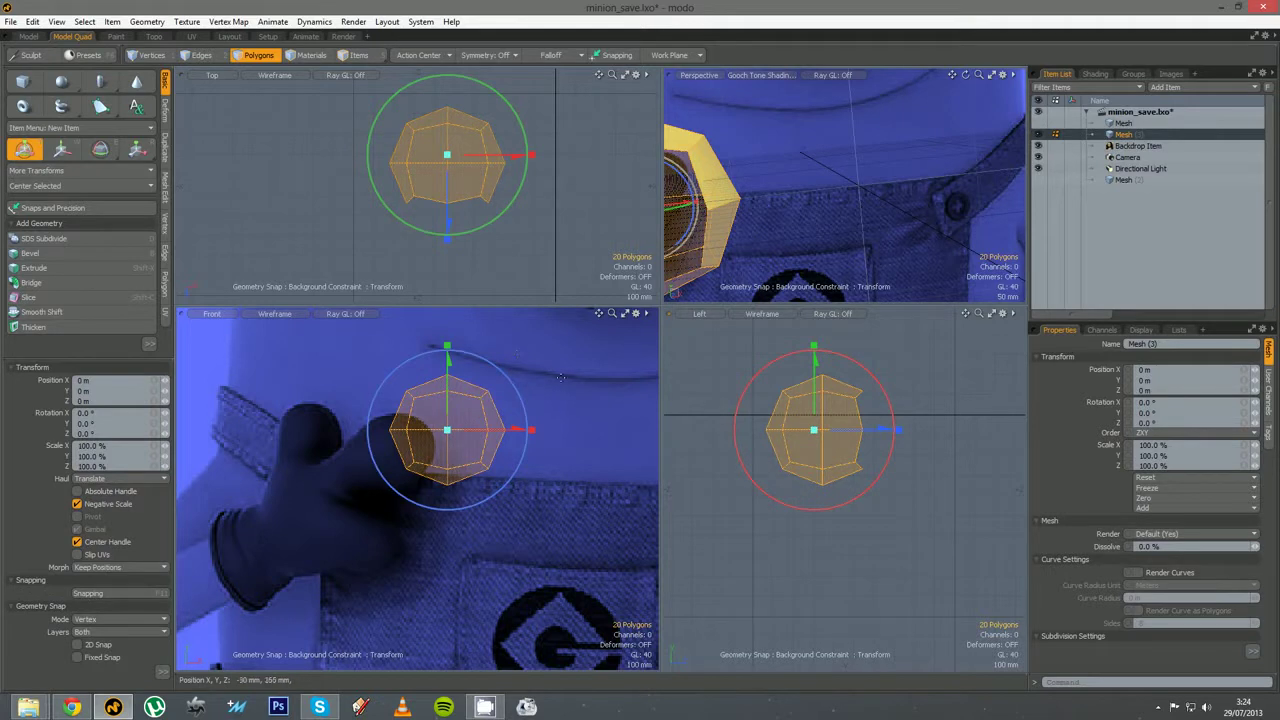
pyautogui.moveTo(480, 234); pyautogui.dragTo(370, 185)
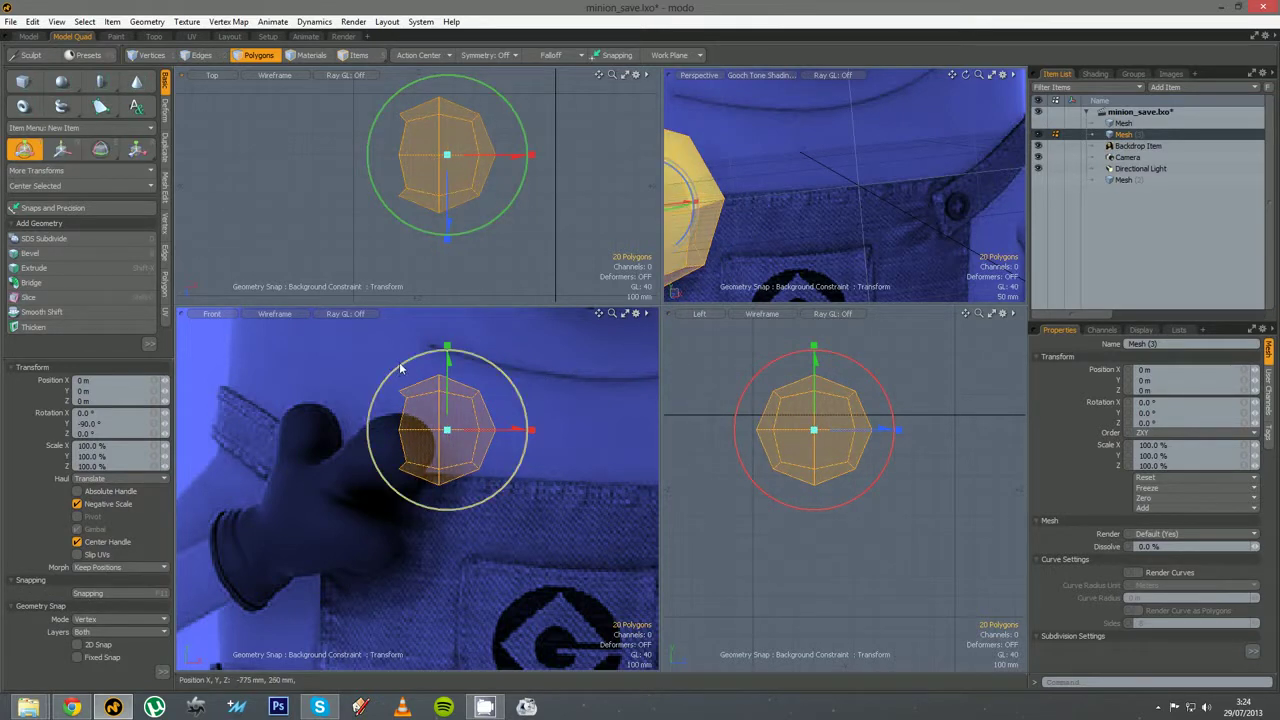
pyautogui.moveTo(401, 366); pyautogui.dragTo(391, 388)
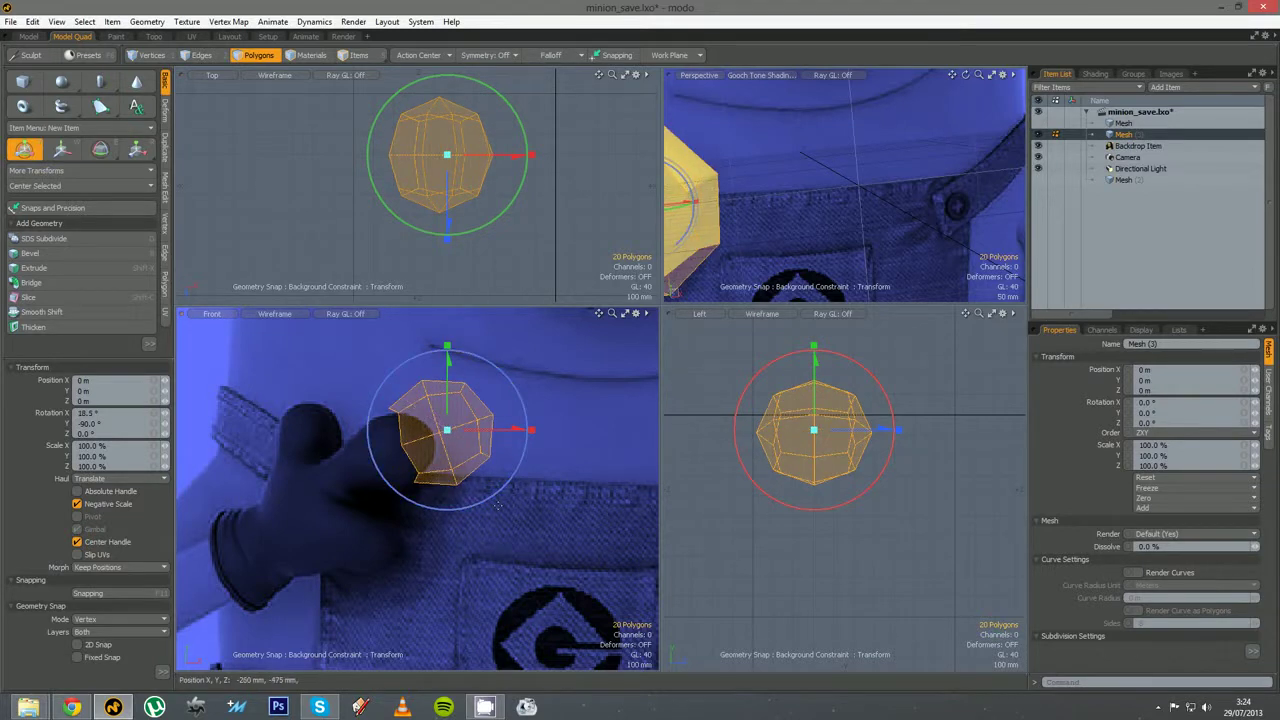
# Move the open sphere by -240 mm in X and -120 mm in Y, and rotate it about 6° around Z at the finger's base
pyautogui.press('w')
pyautogui.click(490, 468)
pyautogui.moveTo(490, 468); pyautogui.dragTo(442, 492)
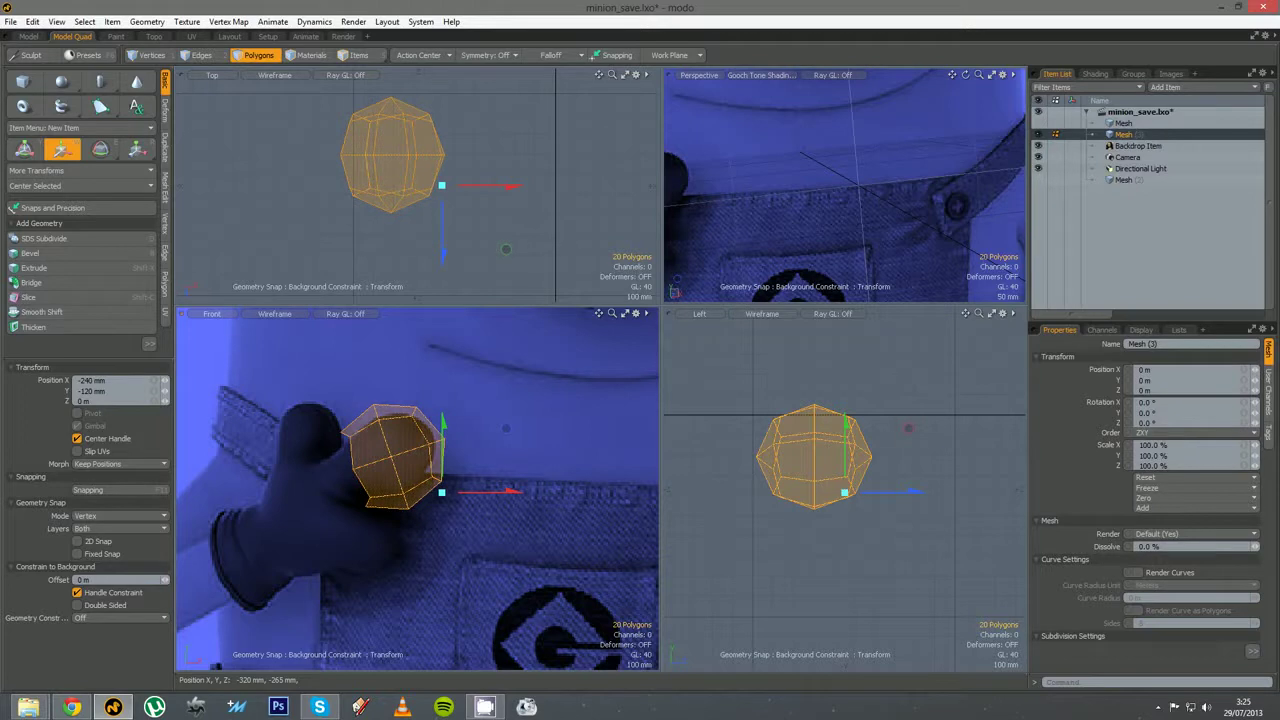
pyautogui.press('y')
pyautogui.click(352, 469)
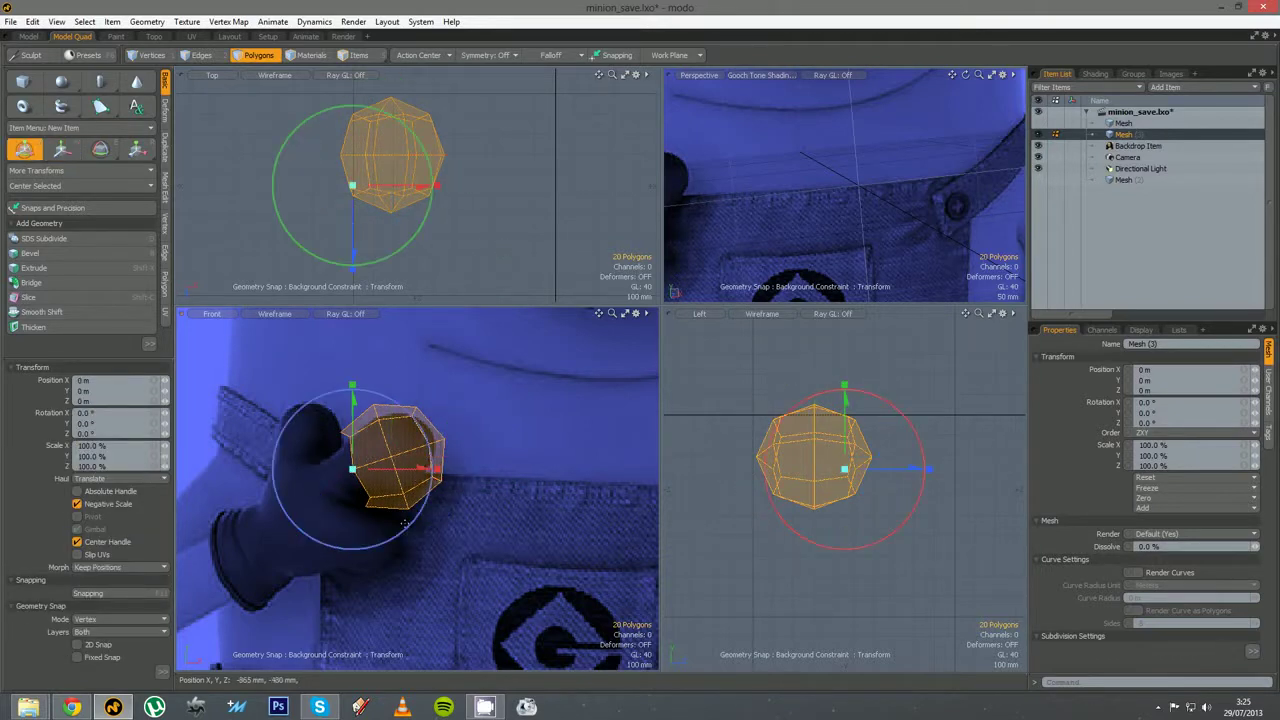
pyautogui.moveTo(407, 528); pyautogui.dragTo(410, 520)
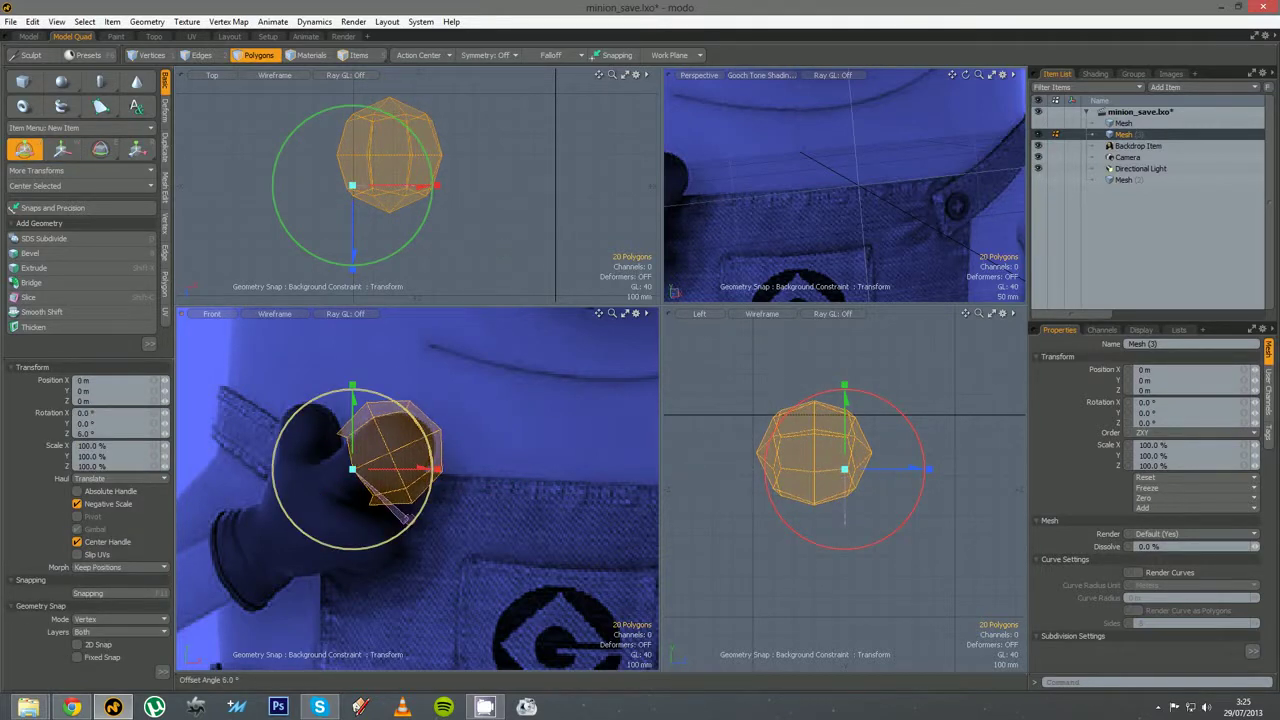
# Scale the open sphere uniformly to 64% and move it 110 mm in X and 55 mm in Y onto the fingertip
pyautogui.press('r')
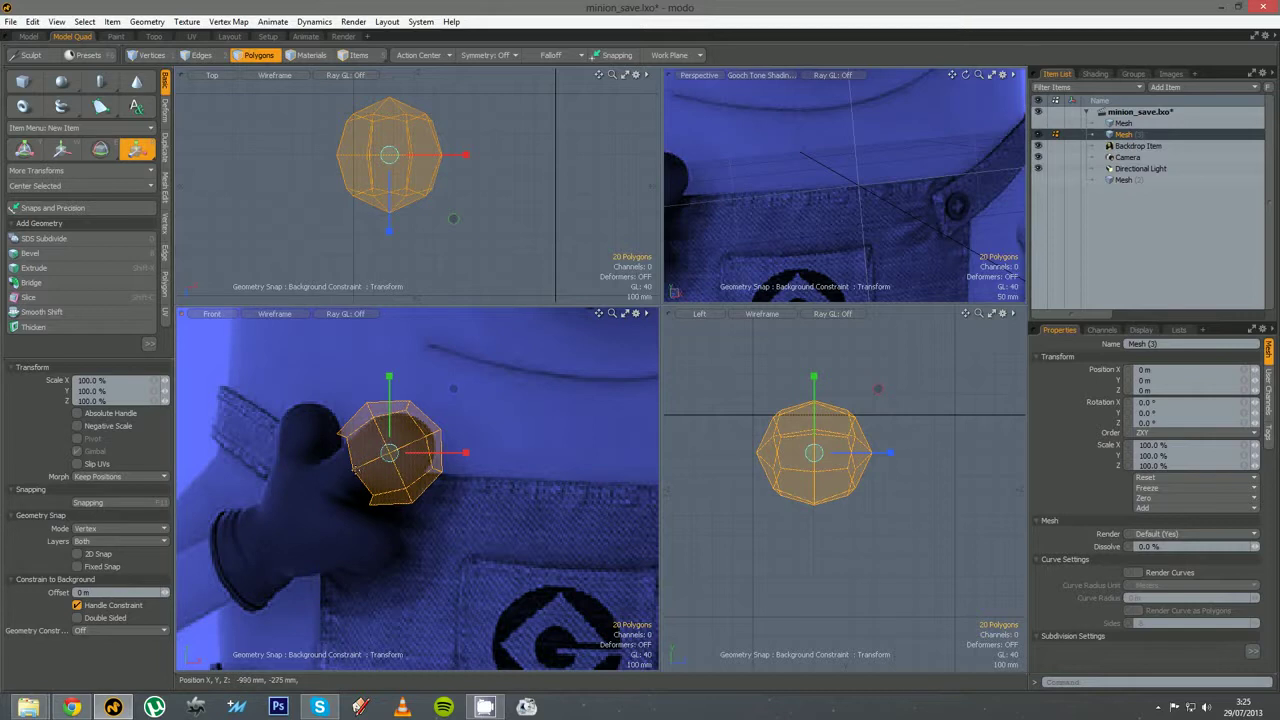
pyautogui.click(352, 469)
pyautogui.moveTo(360, 478); pyautogui.dragTo(336, 478)
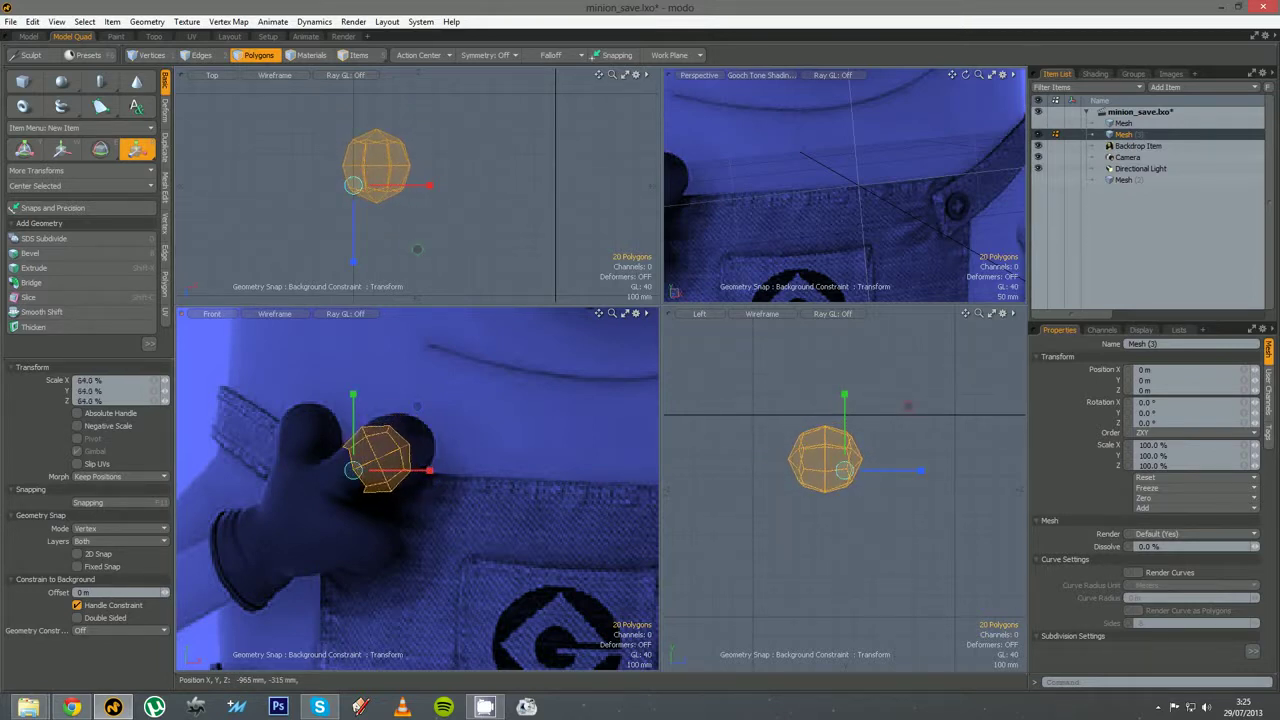
pyautogui.press('w')
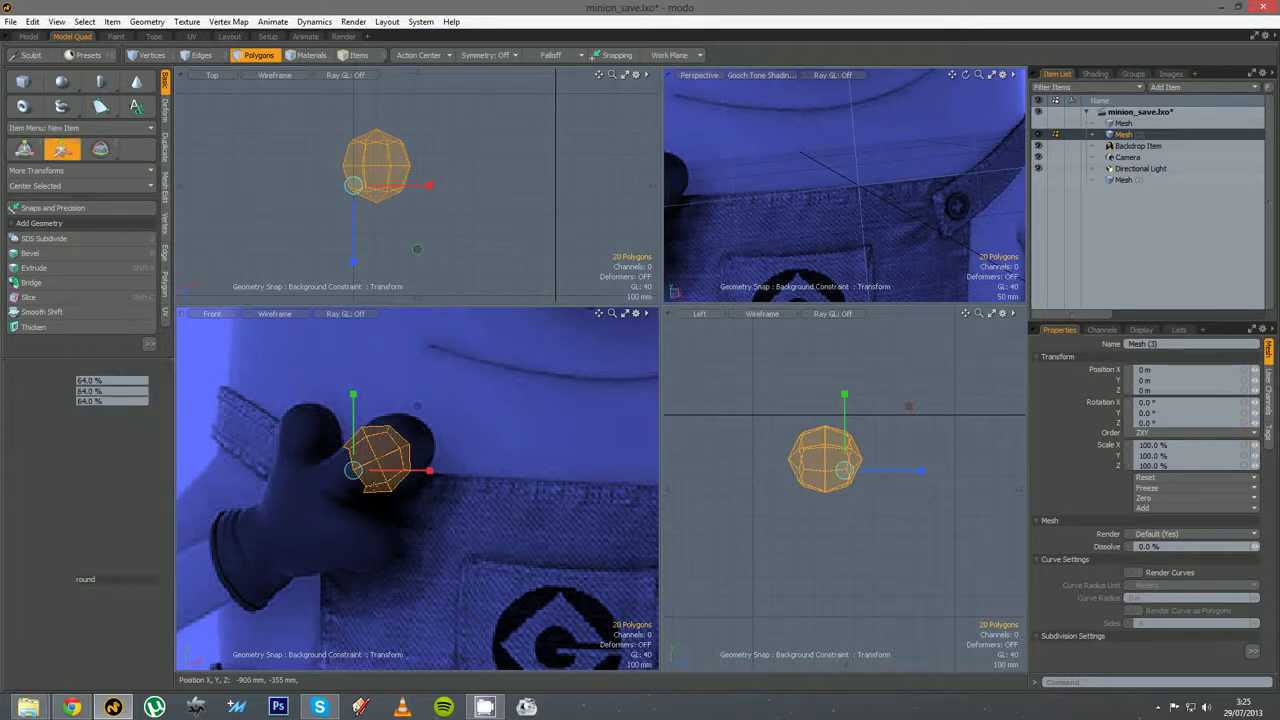
pyautogui.moveTo(374, 488); pyautogui.dragTo(396, 477)
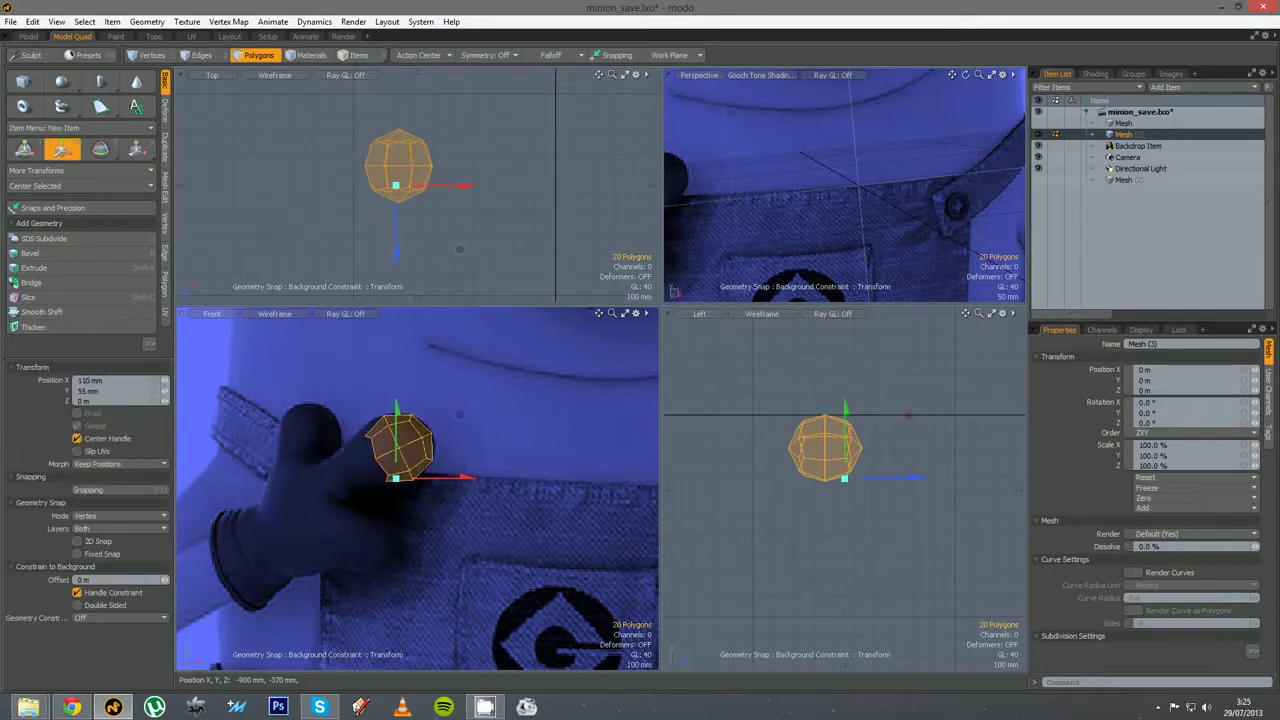
# Select the edge loop around the opening and, with the action center on Selection, widen it to about 123.5% in Y
pyautogui.press('2')
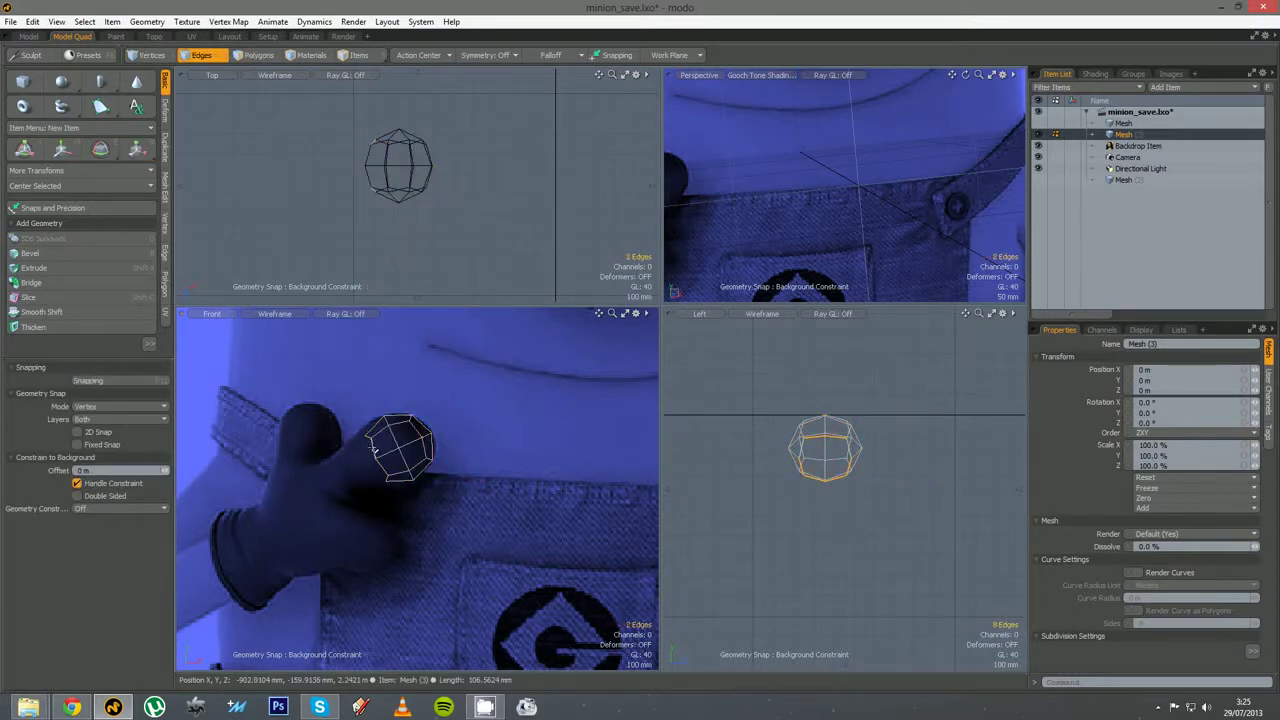
pyautogui.press('r')
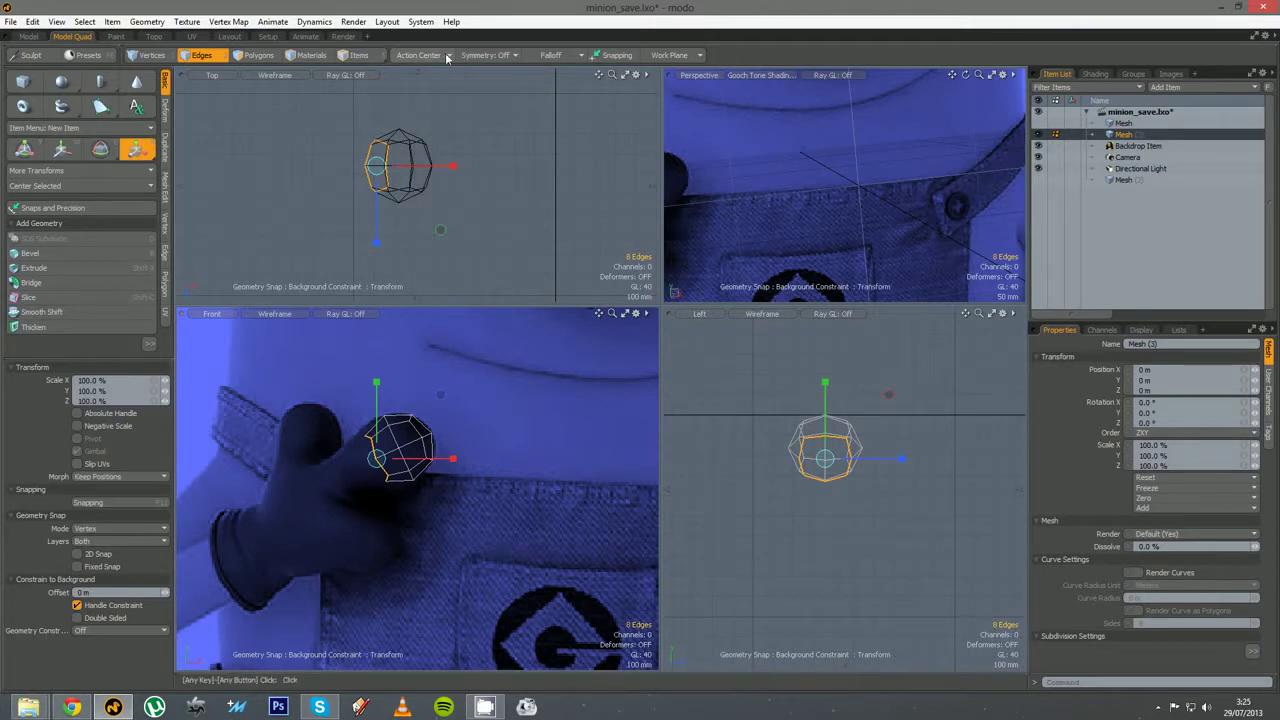
pyautogui.click(443, 55)
pyautogui.click(437, 66)
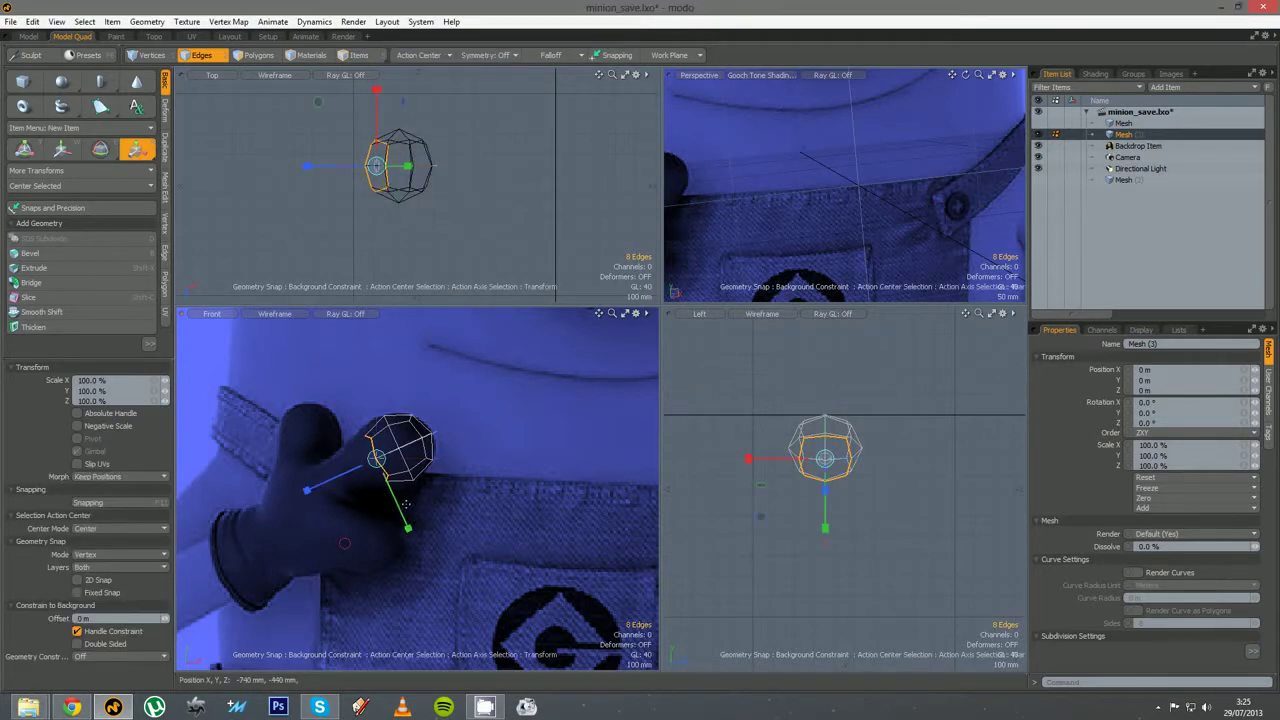
pyautogui.moveTo(411, 537); pyautogui.dragTo(415, 546)
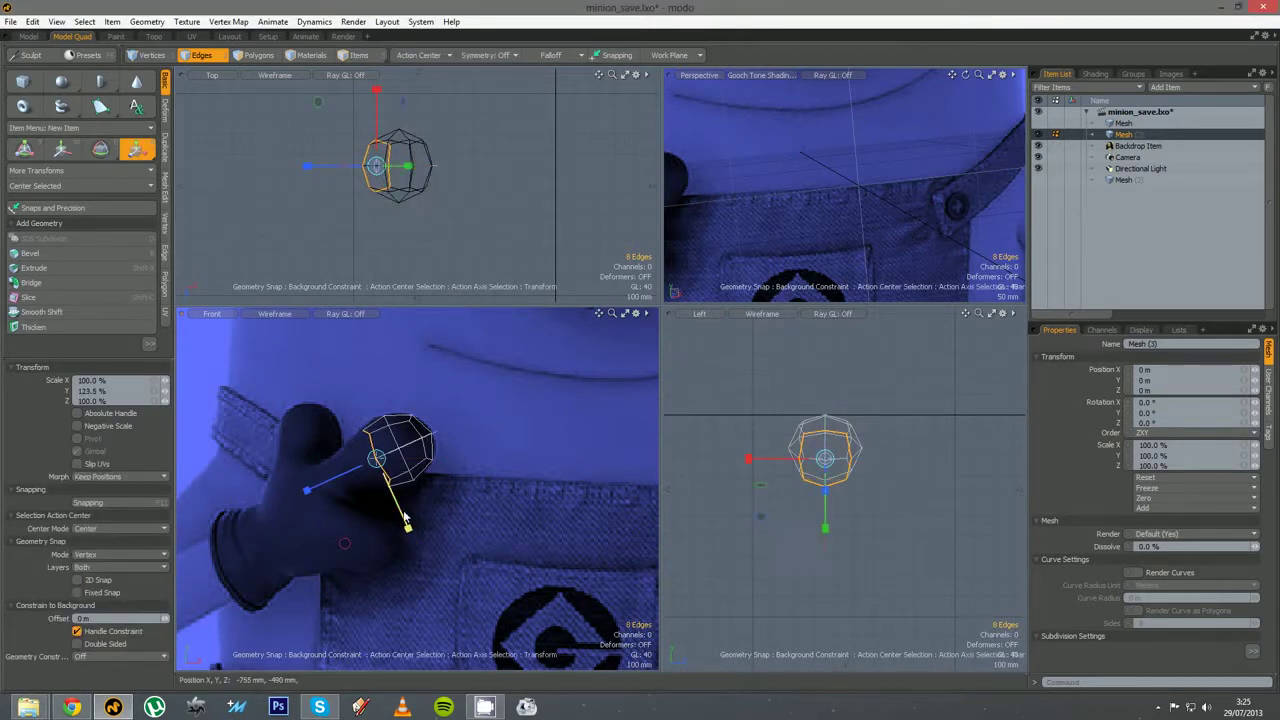
pyautogui.press('space')
# Extend the open edge loop about 277 mm down the finger and narrow its end to 57.5% in X
pyautogui.press('z')
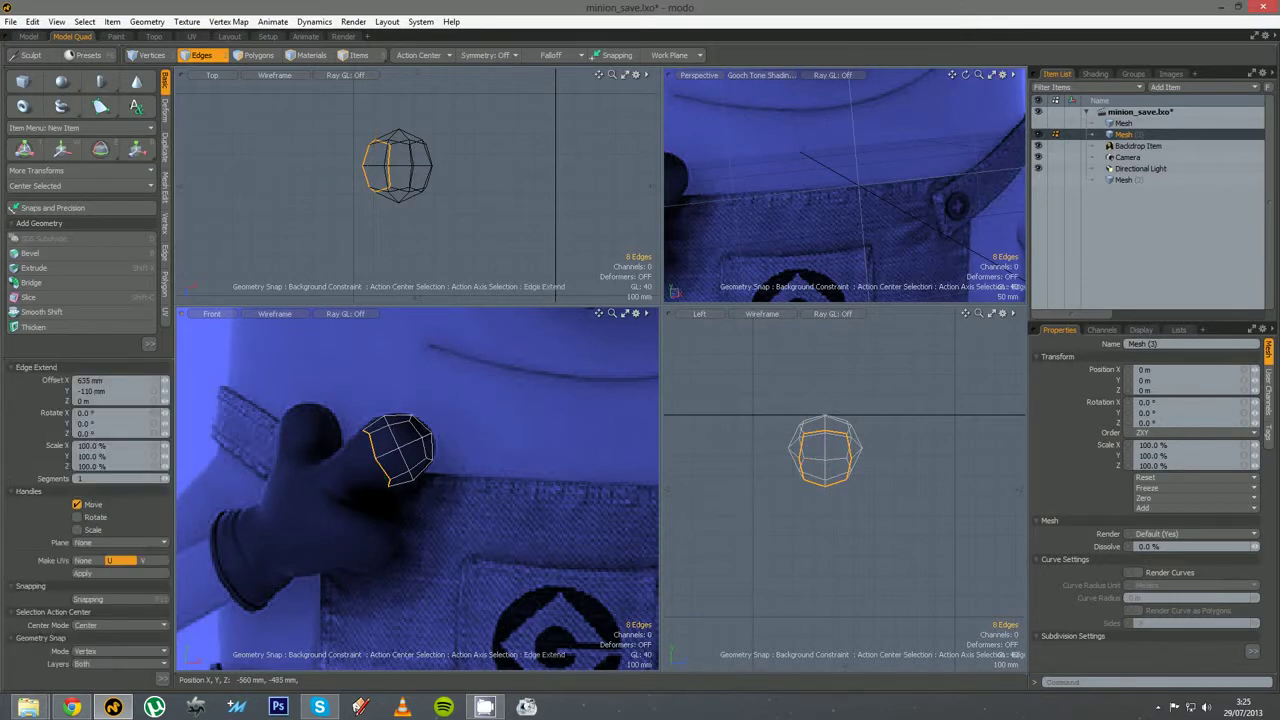
pyautogui.moveTo(442, 503); pyautogui.dragTo(392, 528)
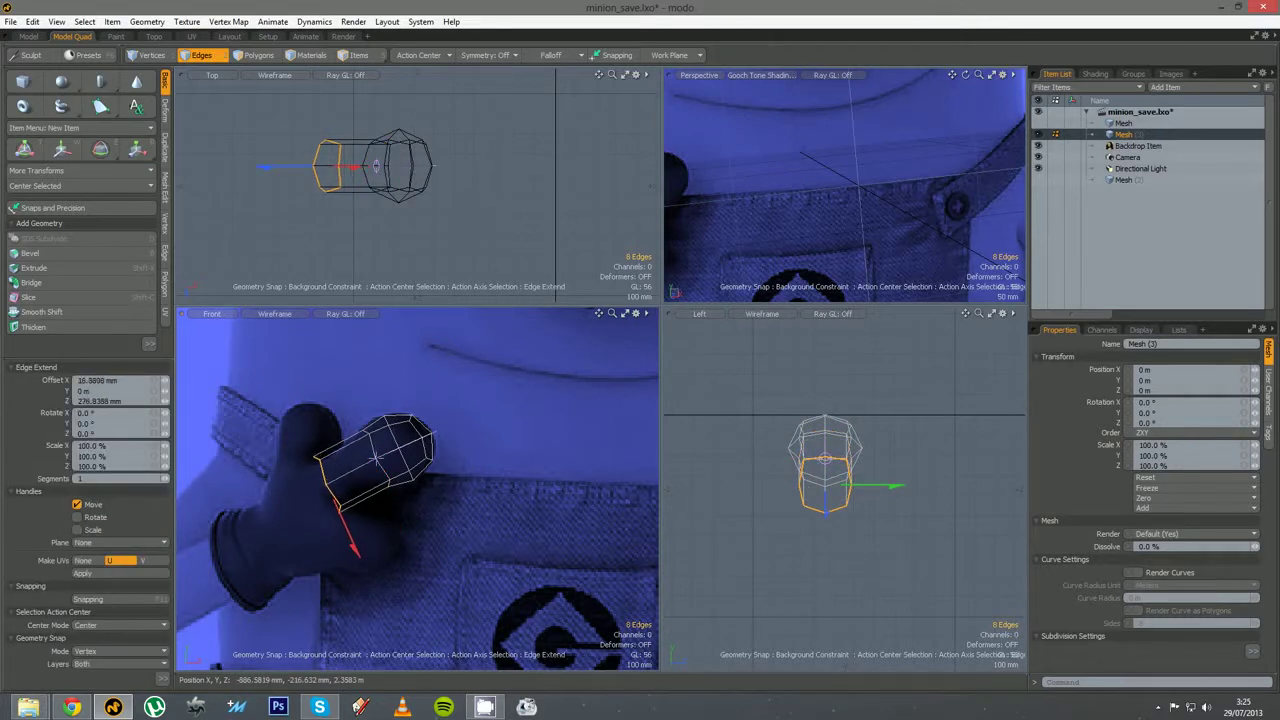
pyautogui.press('r')
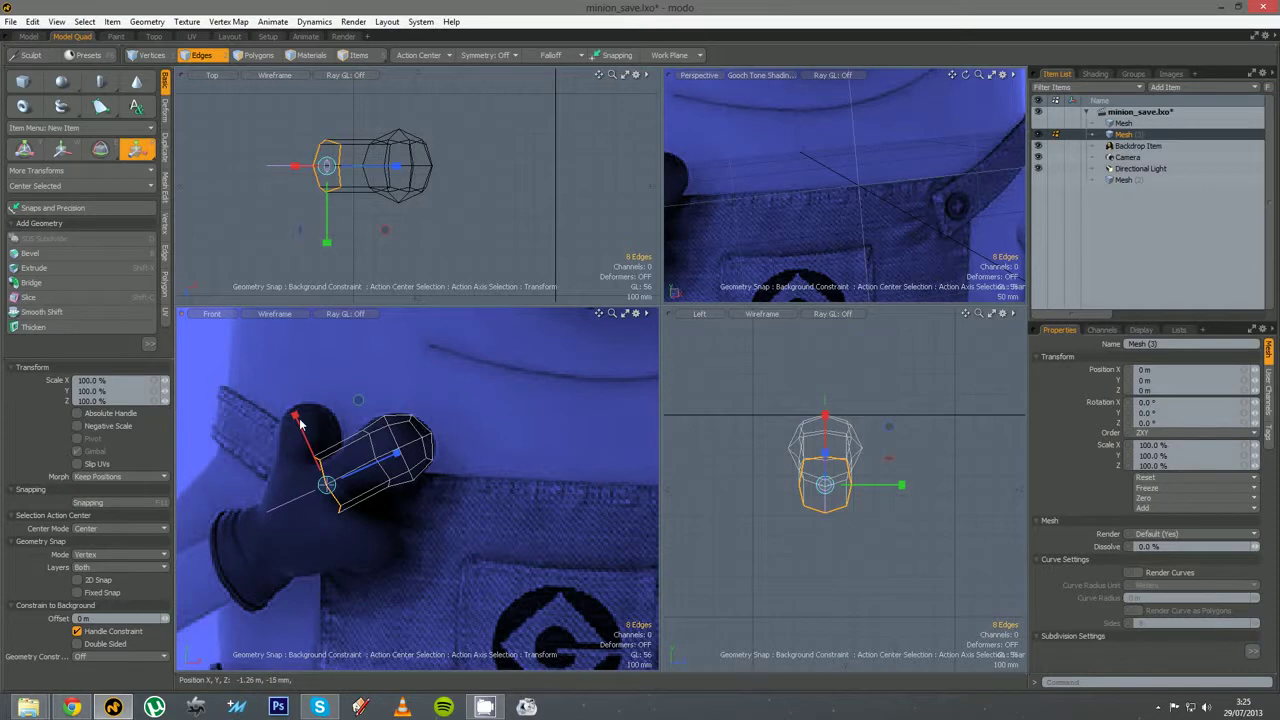
pyautogui.moveTo(298, 422); pyautogui.dragTo(307, 444)
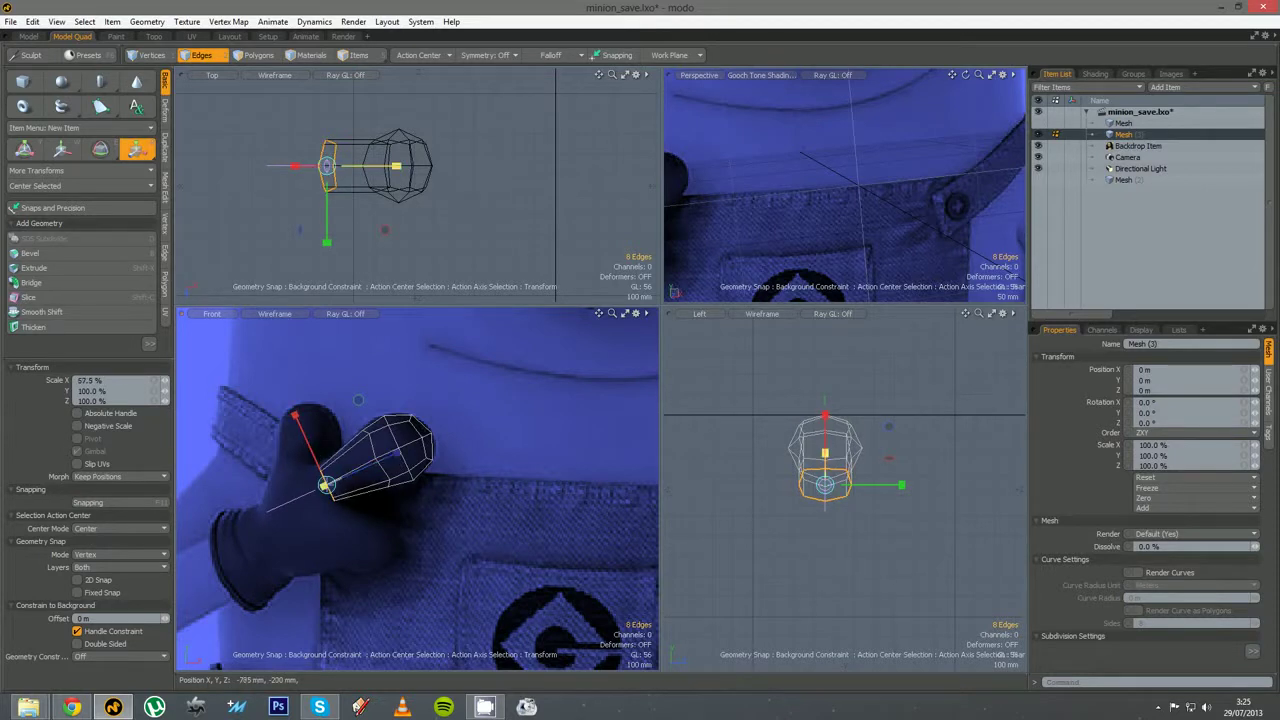
pyautogui.press('space')
# Add an edge loop midway along the extended finger section and scale it to 94% in Y
pyautogui.click(373, 487)
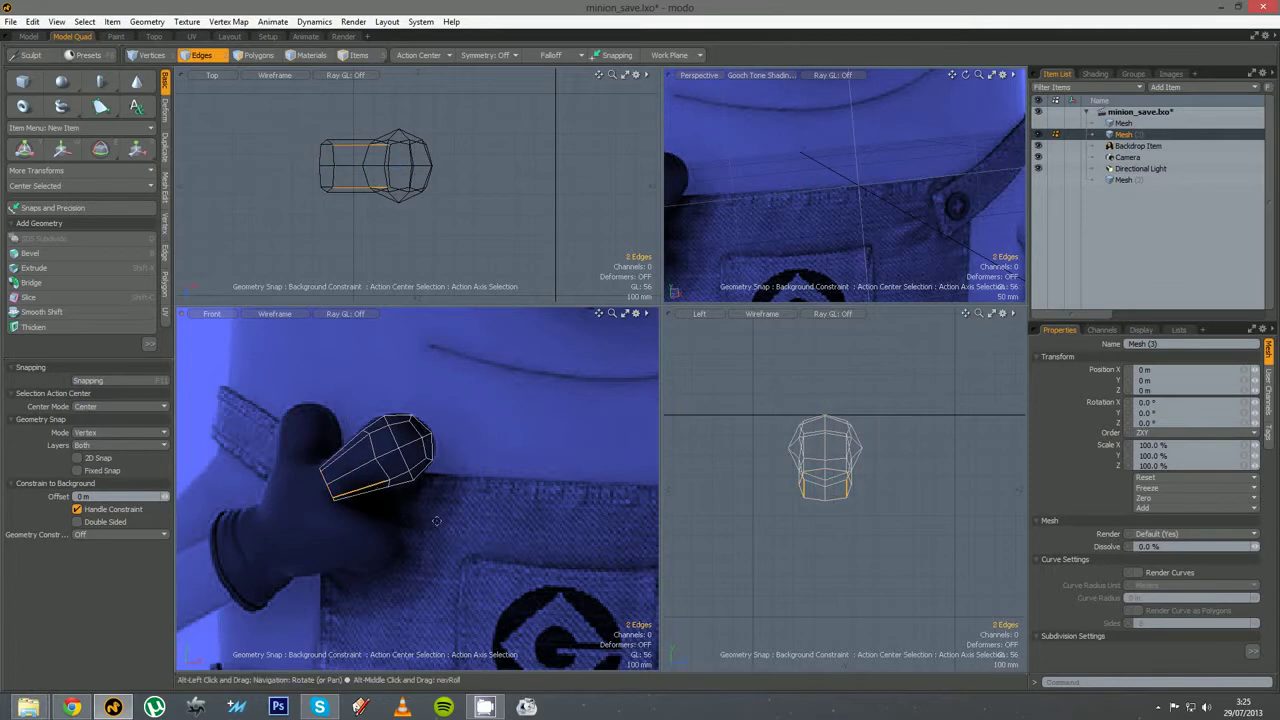
pyautogui.hotkey('alt', 'c')
pyautogui.moveTo(438, 520); pyautogui.dragTo(380, 535)
pyautogui.press('y')
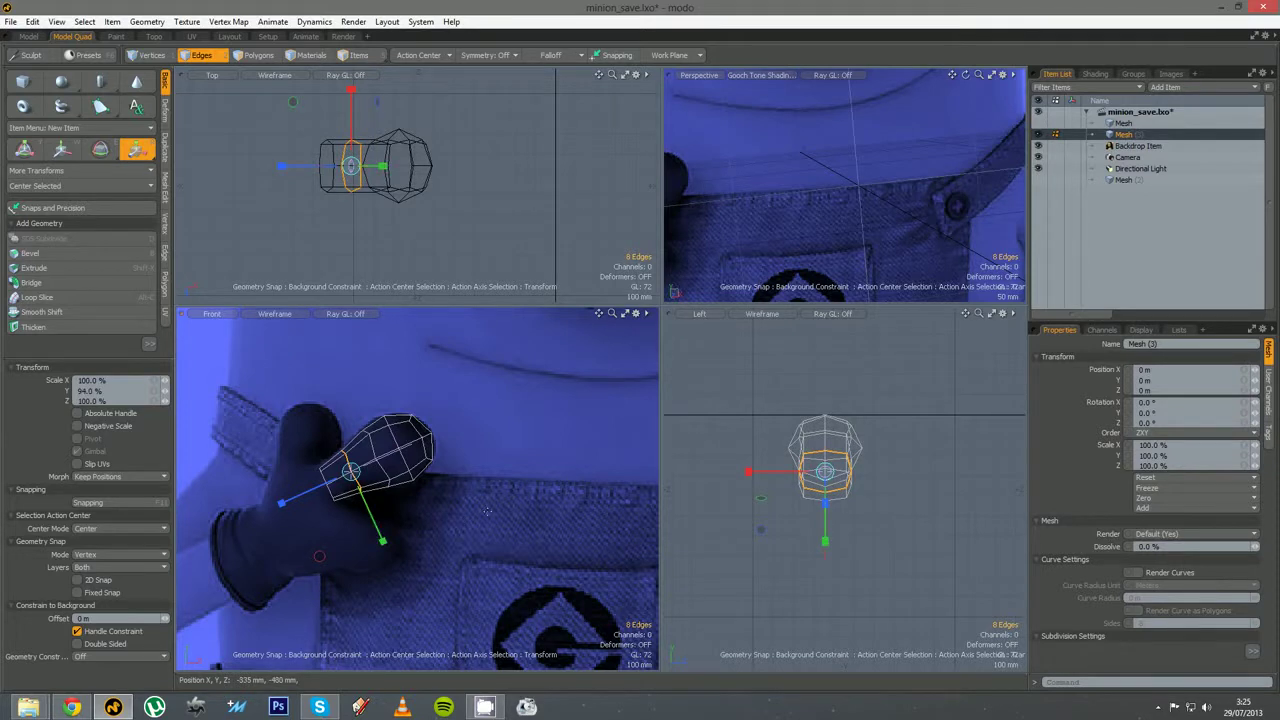
pyautogui.press('space')
# Select the edge loop where the fingertip meets the extended finger section and scale it to 125% in Y
pyautogui.press('3')
pyautogui.press('[')
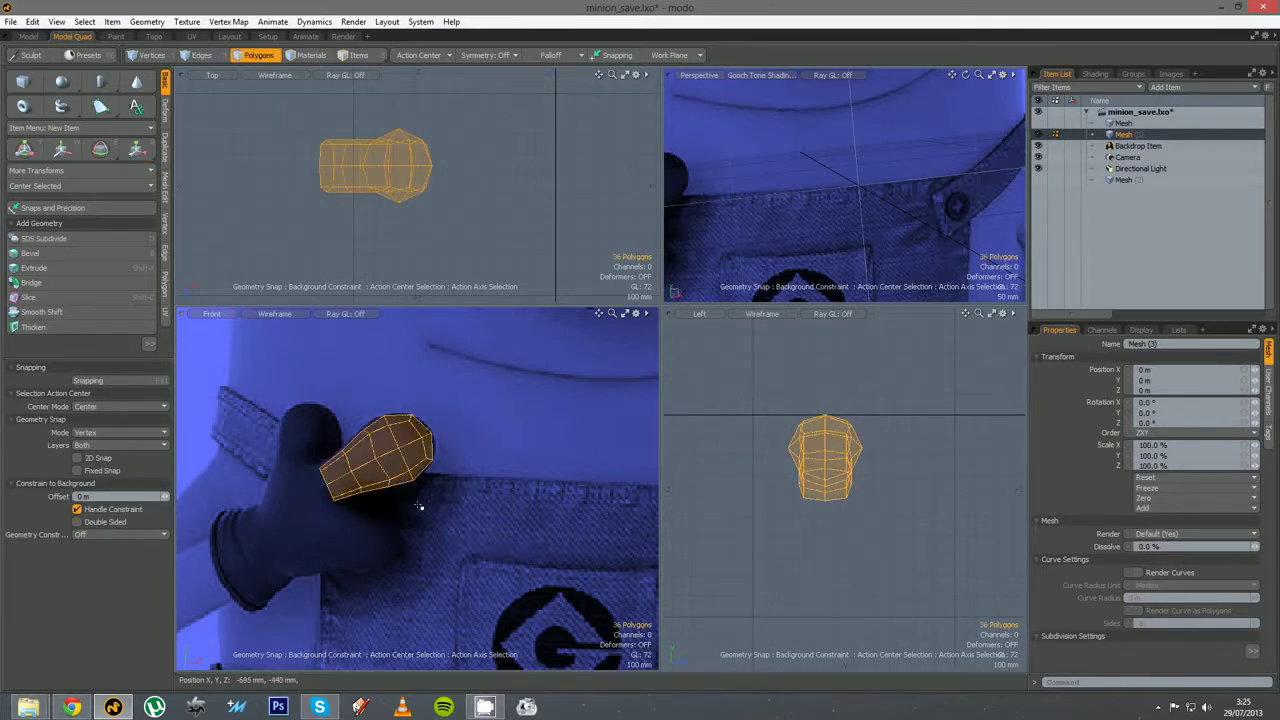
pyautogui.press('2')
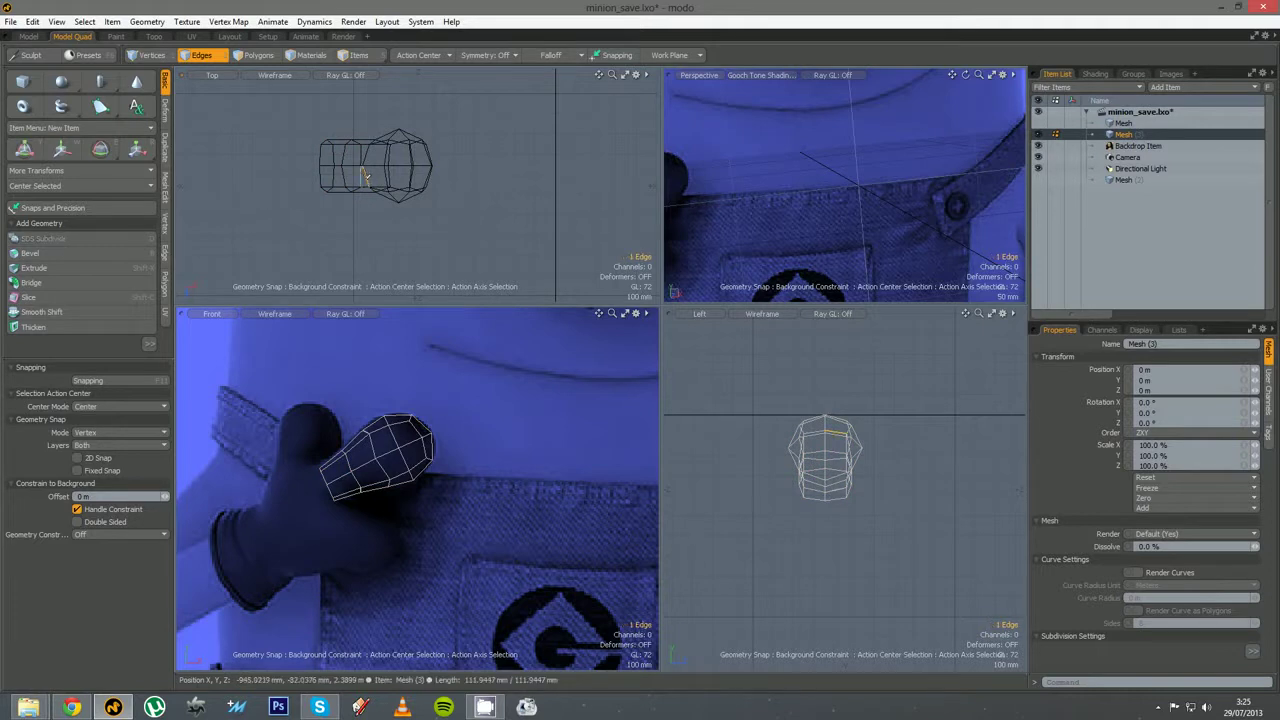
pyautogui.doubleClick(370, 177)
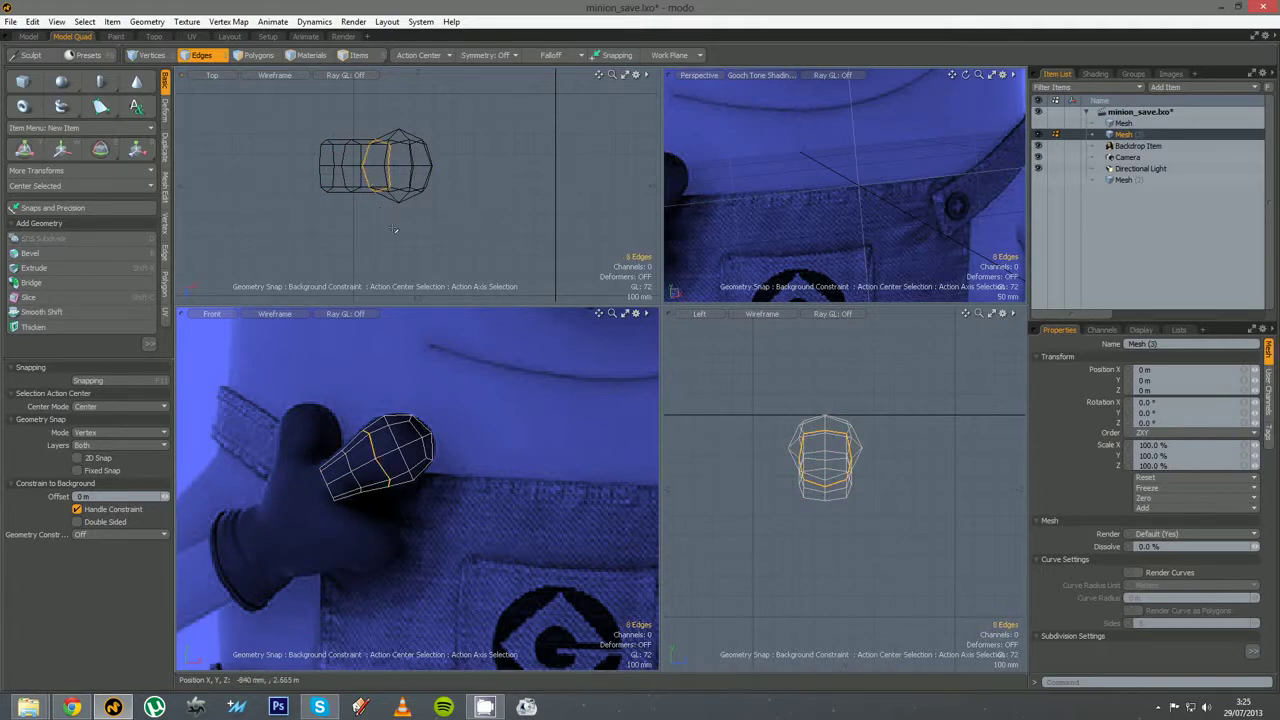
pyautogui.press('r')
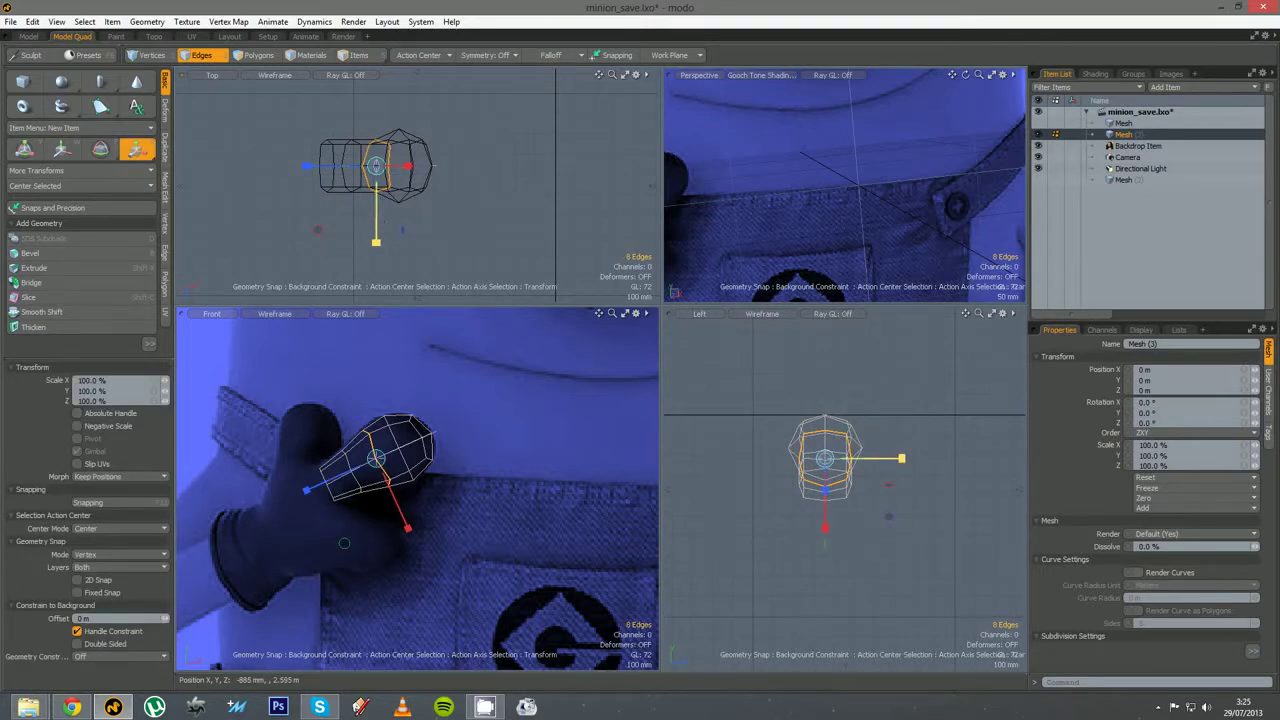
pyautogui.moveTo(376, 208); pyautogui.dragTo(376, 223)
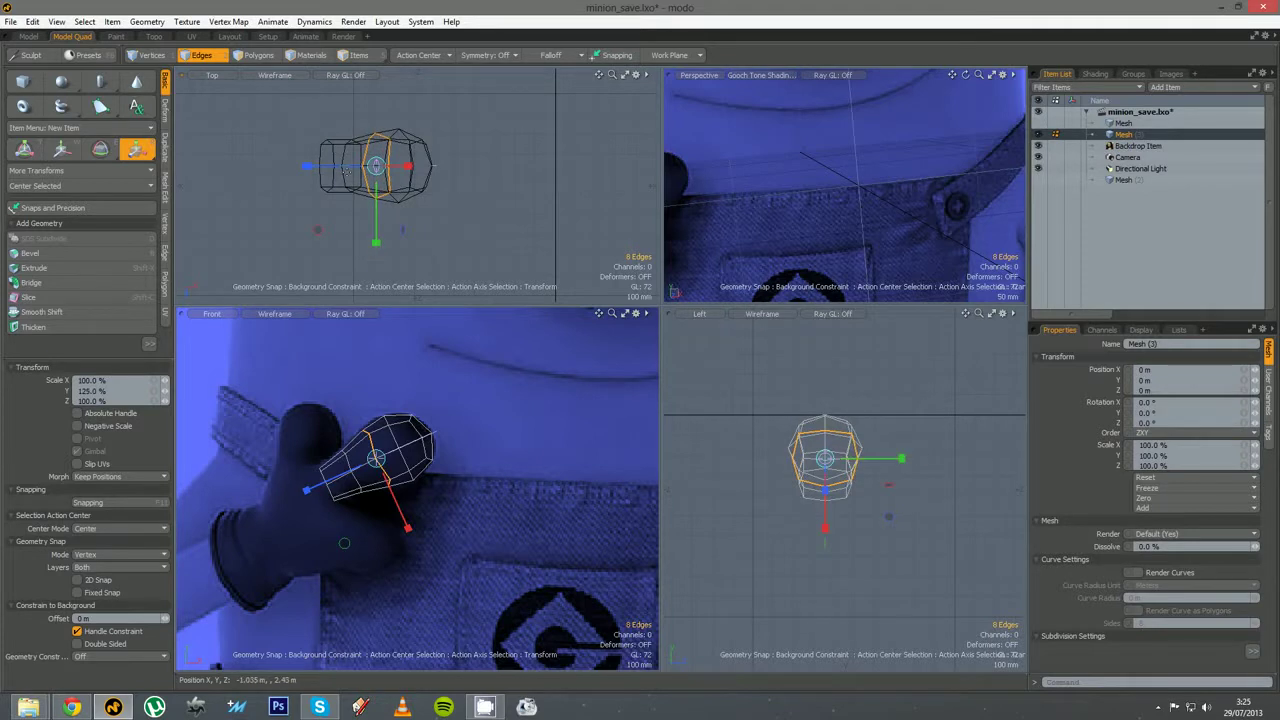
# Select the edge loop midway along the extended finger section and scale it to 109.5% in X
pyautogui.press('space')
pyautogui.doubleClick(343, 178)
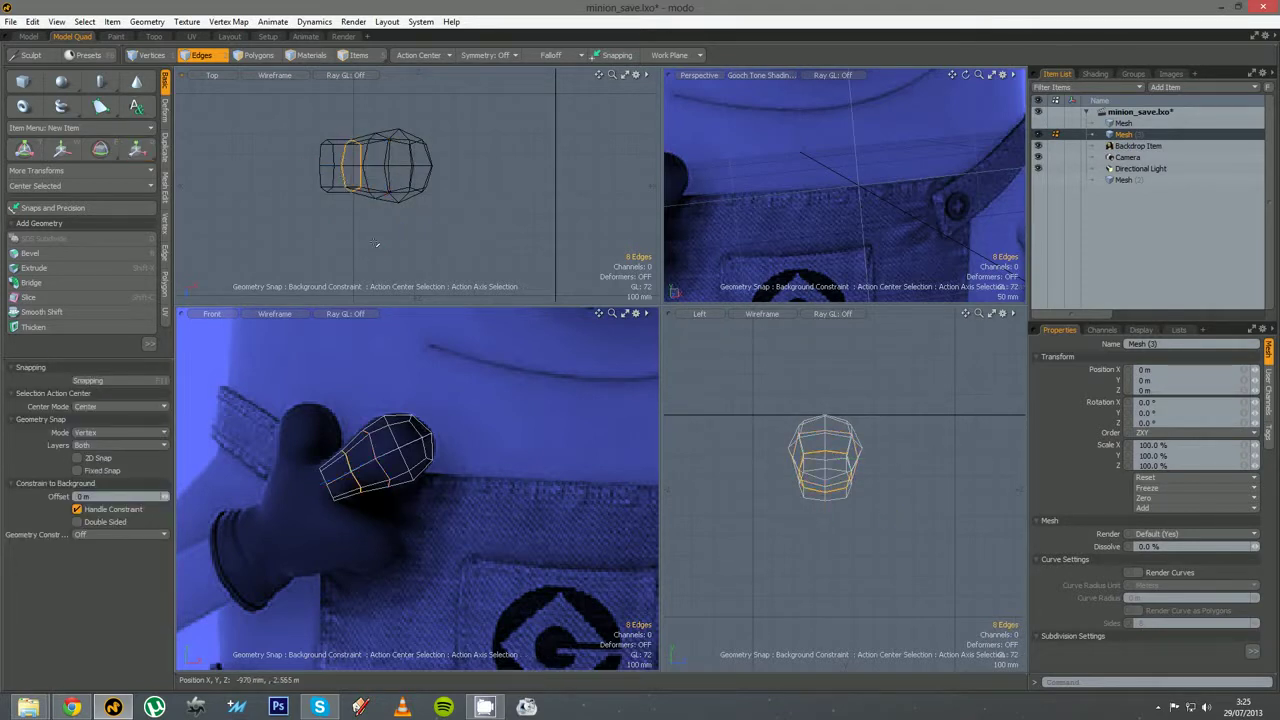
pyautogui.press('r')
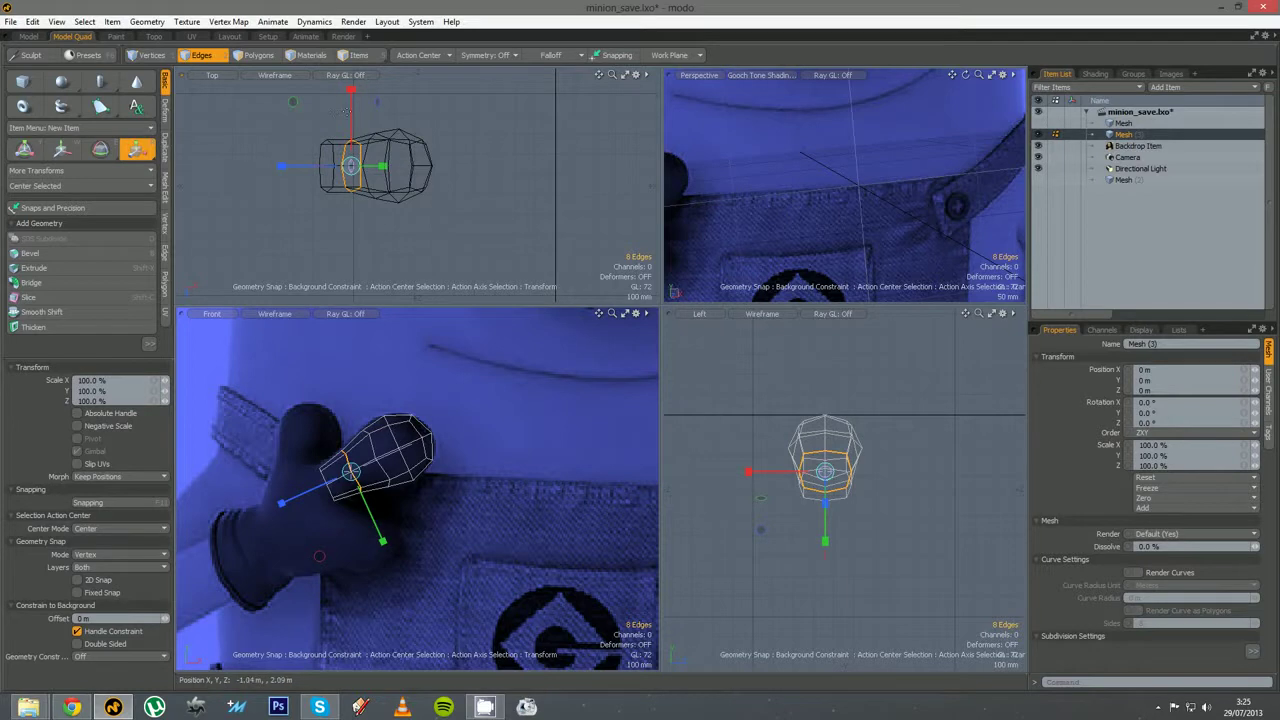
pyautogui.moveTo(351, 117); pyautogui.dragTo(351, 82)
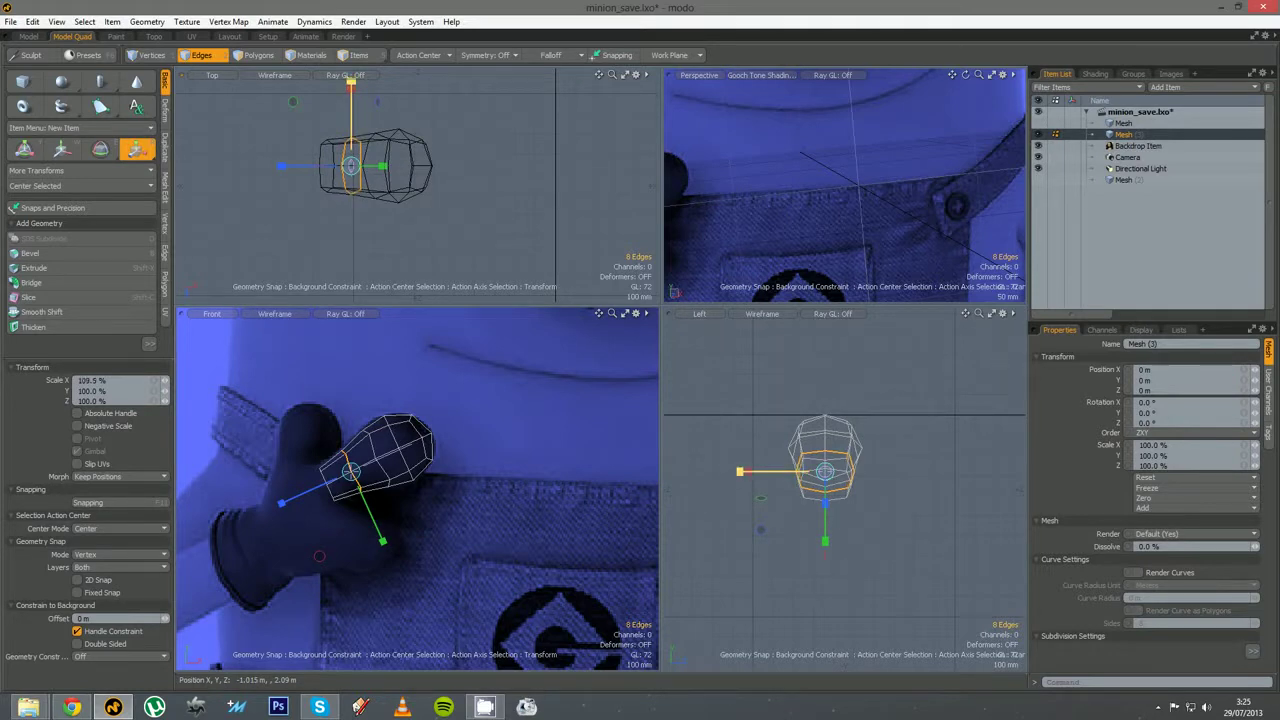
pyautogui.press('space')
pyautogui.click(659, 384)
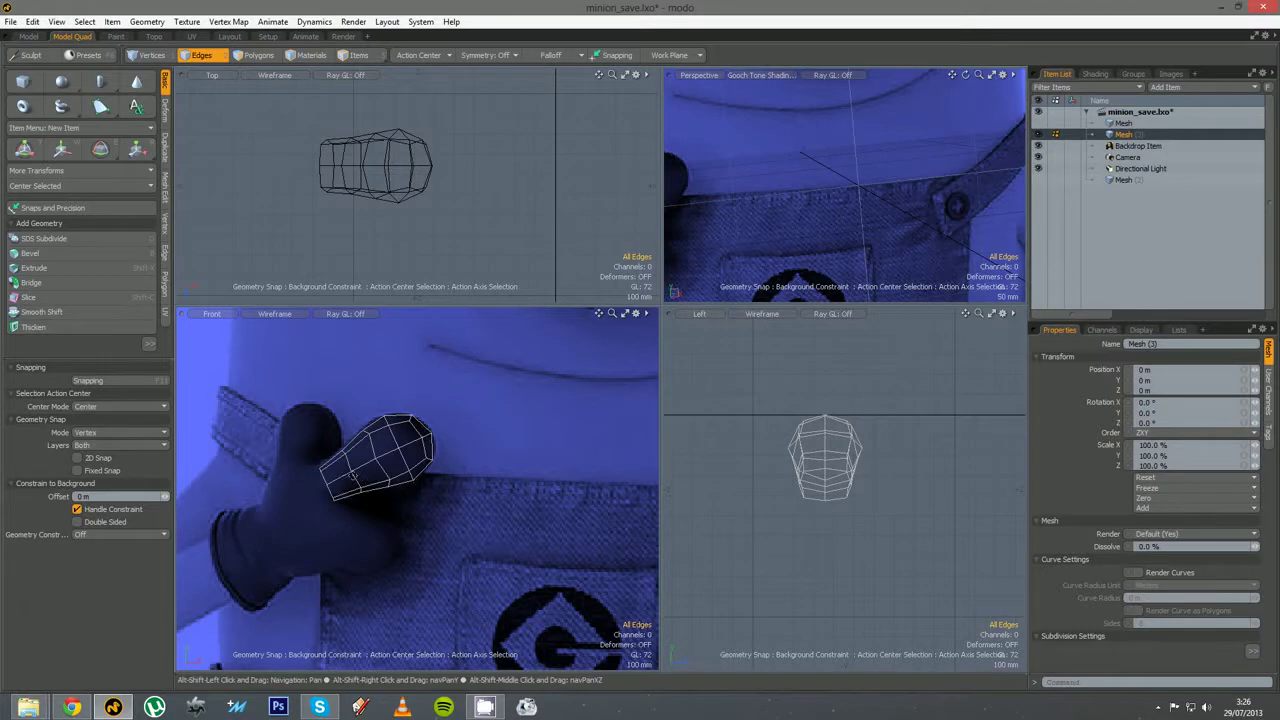
# Turn on subdivision for the finger and reshape its outline to the reference glove using screen-falloff moves with a falloff size of 74
pyautogui.keyDown('alt'); pyautogui.keyDown('shift'); pyautogui.moveTo(420, 485); pyautogui.dragTo(471, 483); pyautogui.keyUp('shift'); pyautogui.keyUp('alt')
pyautogui.press('space')
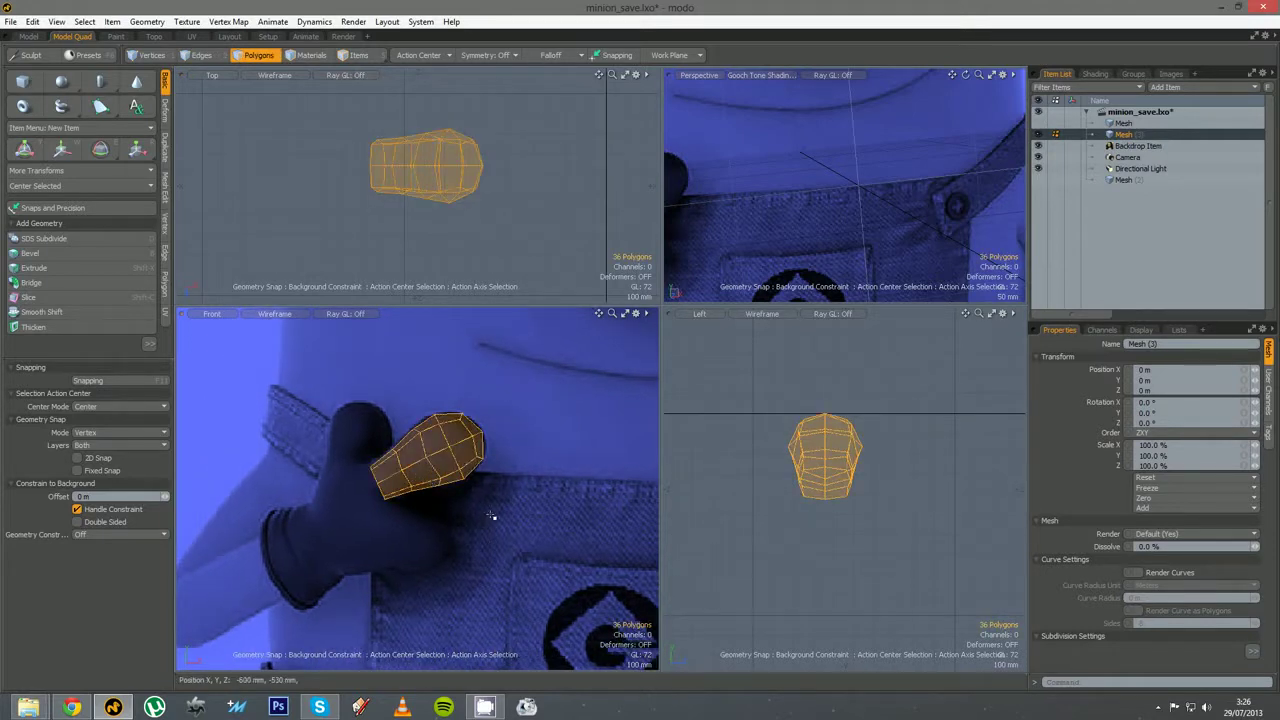
pyautogui.press('ctrl')
pyautogui.press('Tab')
pyautogui.hotkey('shift', 't')
pyautogui.moveTo(464, 510); pyautogui.dragTo(498, 509, button='right')
pyautogui.moveTo(495, 431); pyautogui.dragTo(507, 424)
pyautogui.moveTo(426, 404); pyautogui.dragTo(422, 397)
pyautogui.moveTo(484, 517); pyautogui.dragTo(422, 512)
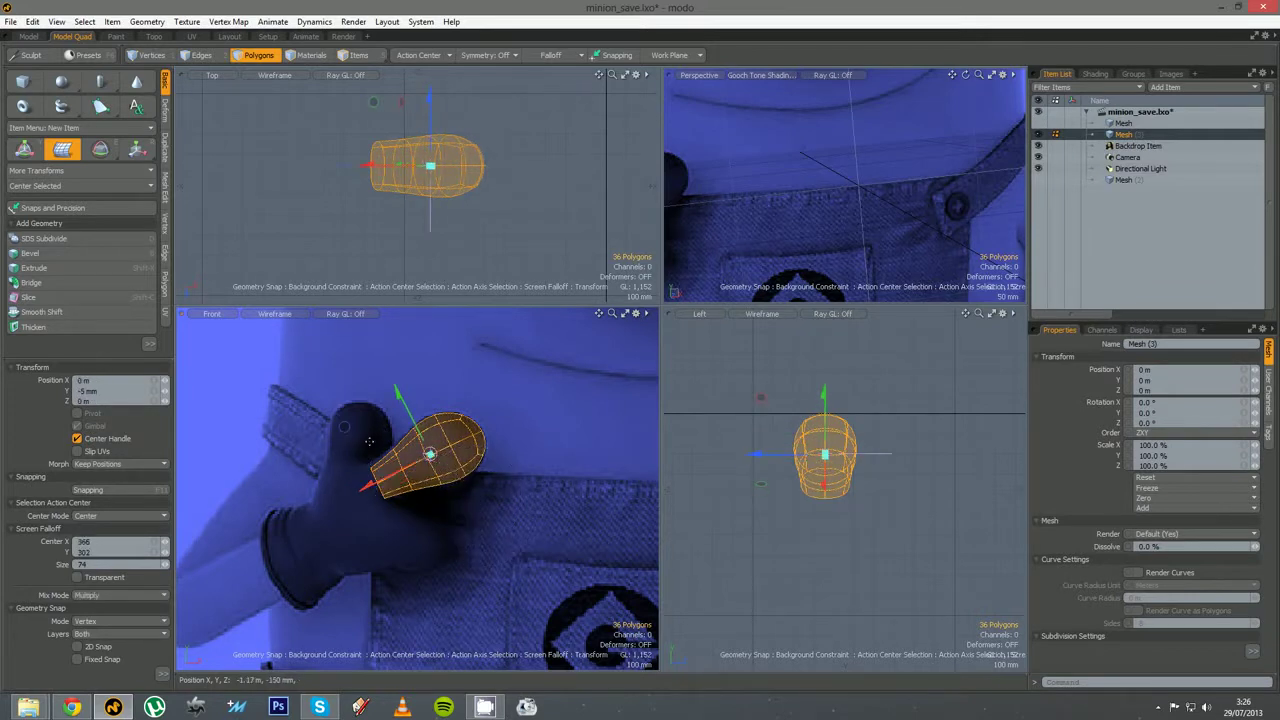
pyautogui.moveTo(378, 434); pyautogui.dragTo(346, 443)
# Set the action center to Automatic and turn the finger's subdivision off
pyautogui.click(408, 57)
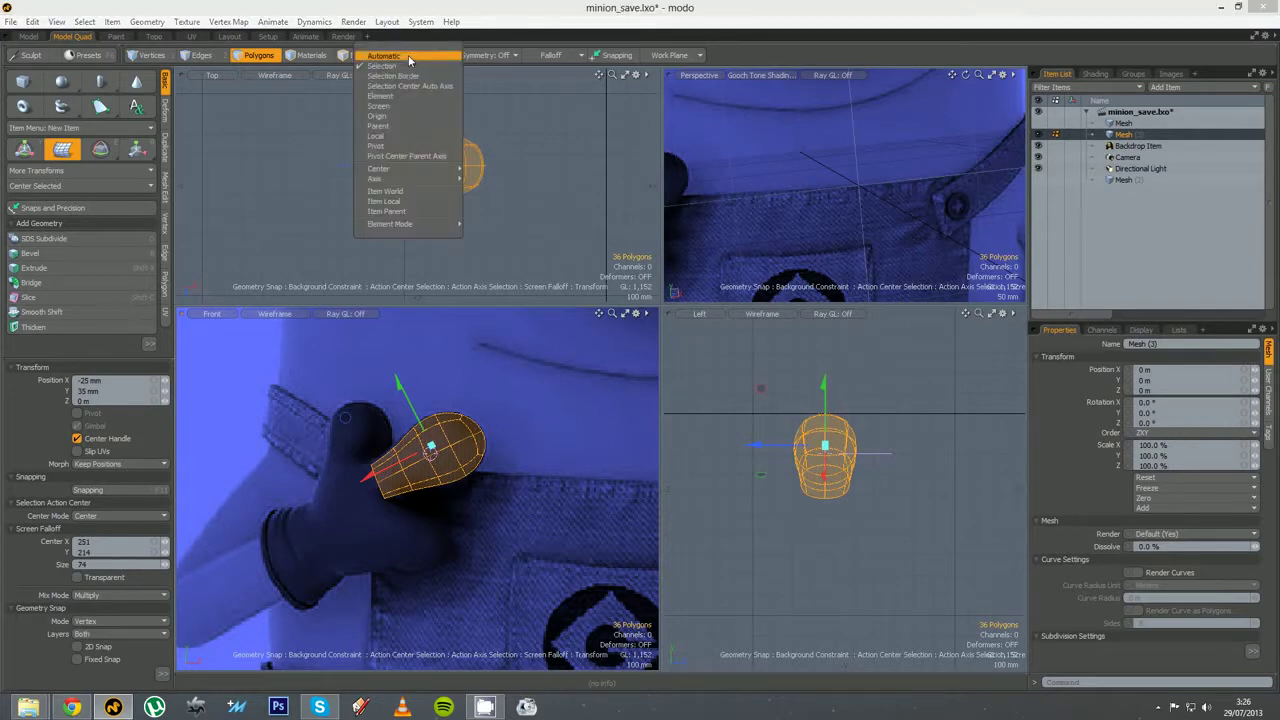
pyautogui.click(409, 57)
pyautogui.press('q')
pyautogui.press('Tab')
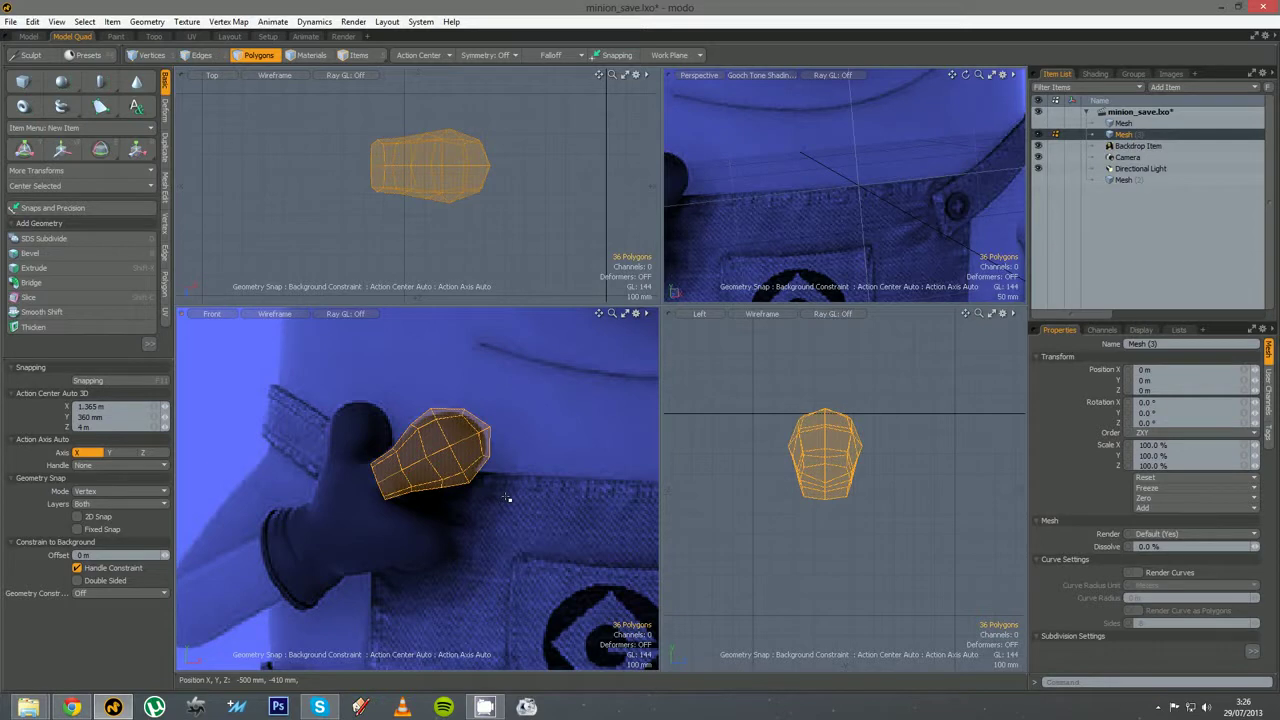
# Duplicate the finger below the original and rotate the copy to follow the glove's lower finger, shifting it -35 mm in X and 55 mm in Y
pyautogui.press('w')
pyautogui.moveTo(491, 485); pyautogui.dragTo(497, 545)
pyautogui.press('y')
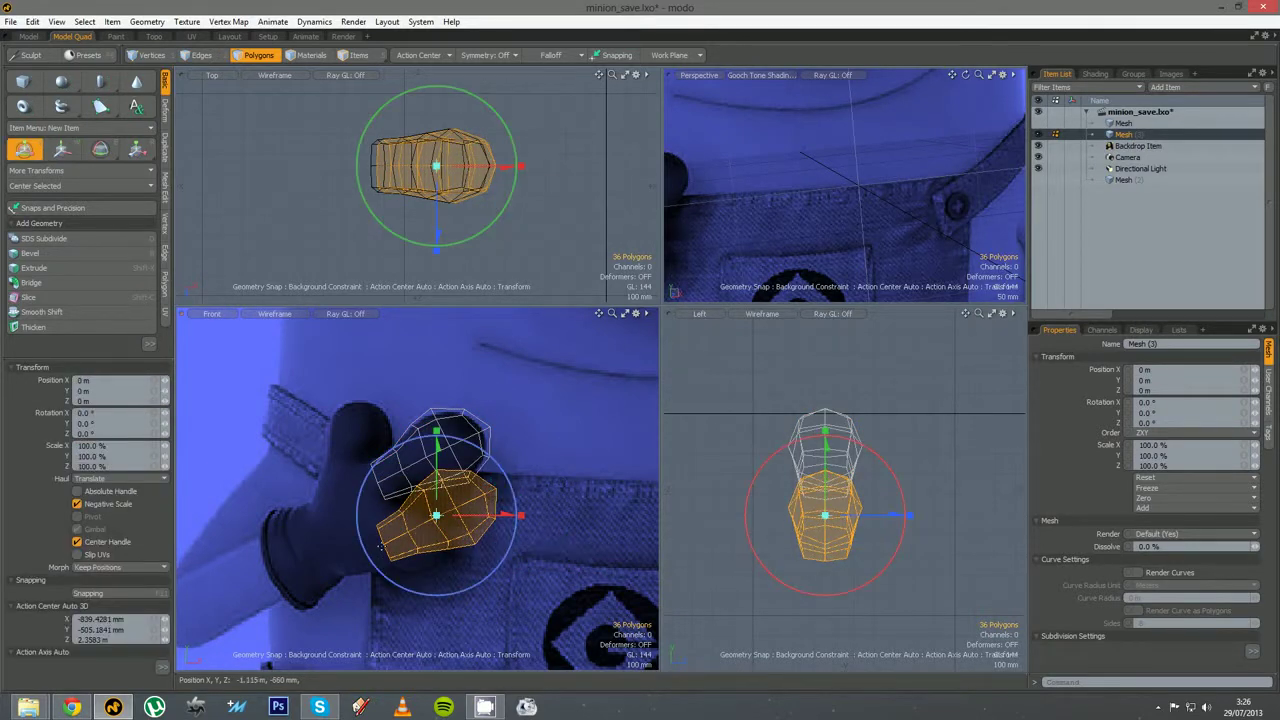
pyautogui.click(380, 545)
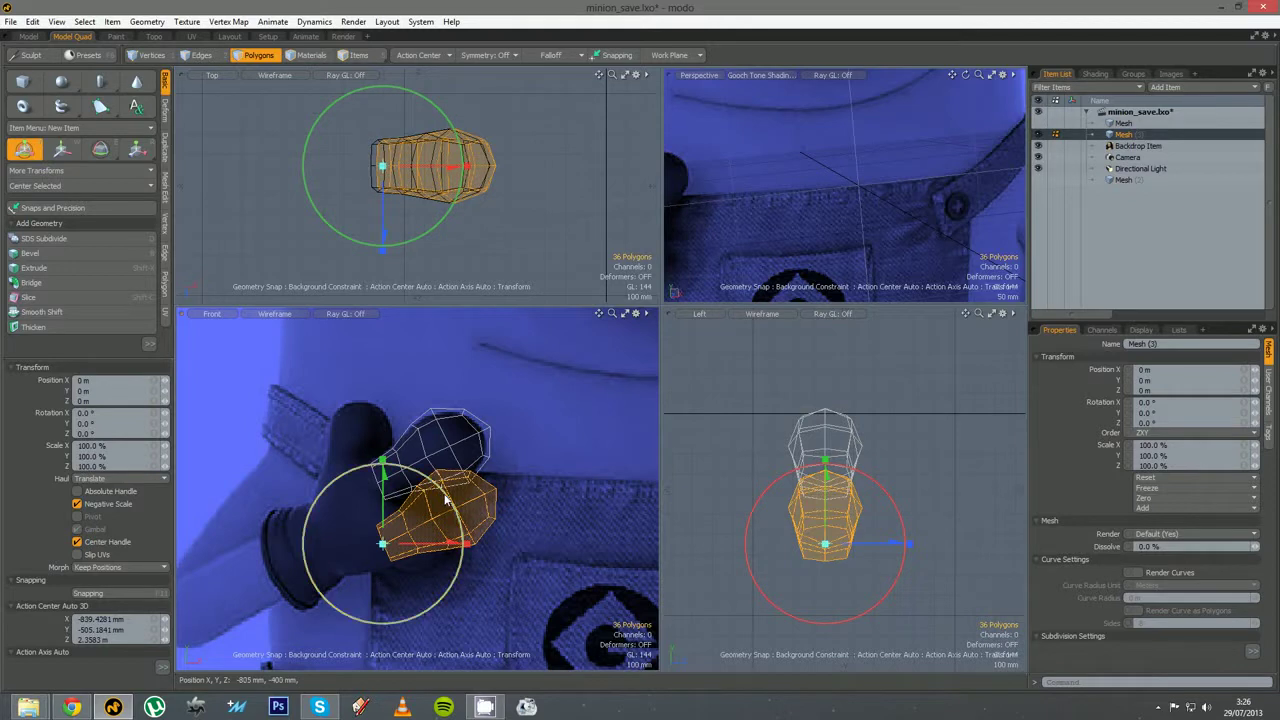
pyautogui.moveTo(443, 496); pyautogui.dragTo(463, 580)
pyautogui.press('w')
pyautogui.click(471, 591)
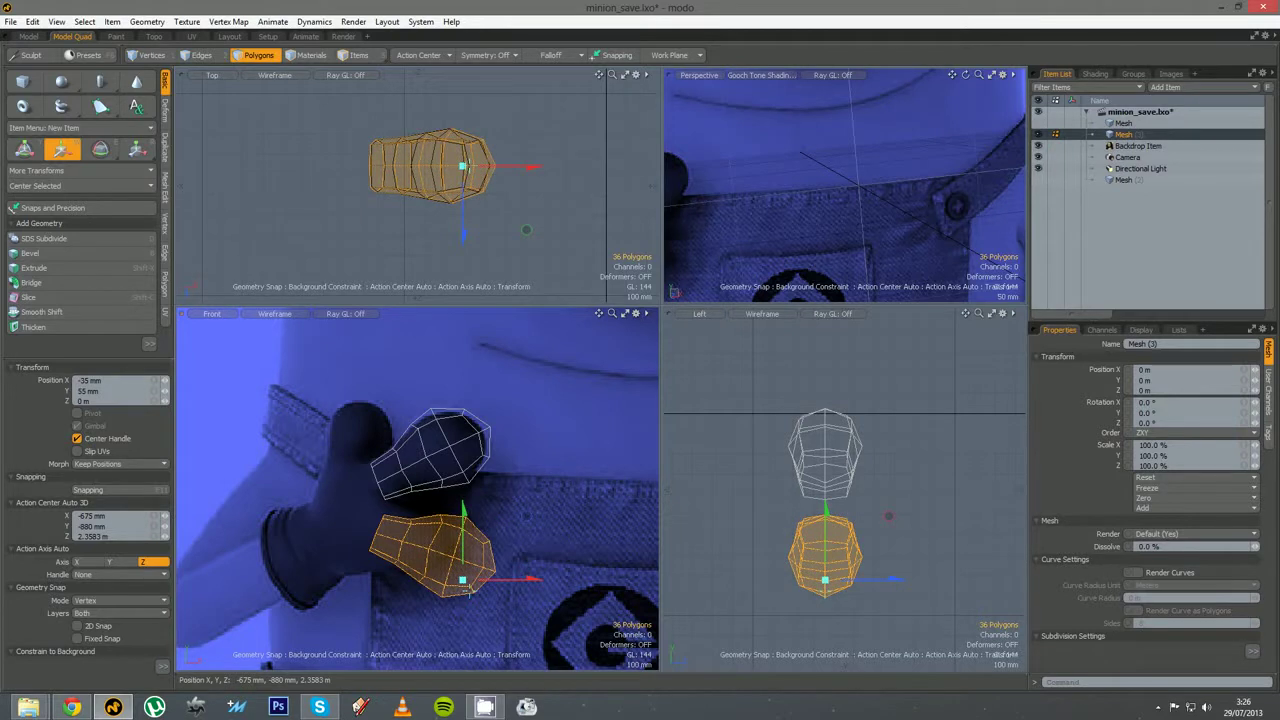
# Delete the ring of polygons at the open end of the lower finger copy
pyautogui.press('space')
pyautogui.moveTo(394, 531); pyautogui.dragTo(393, 546)
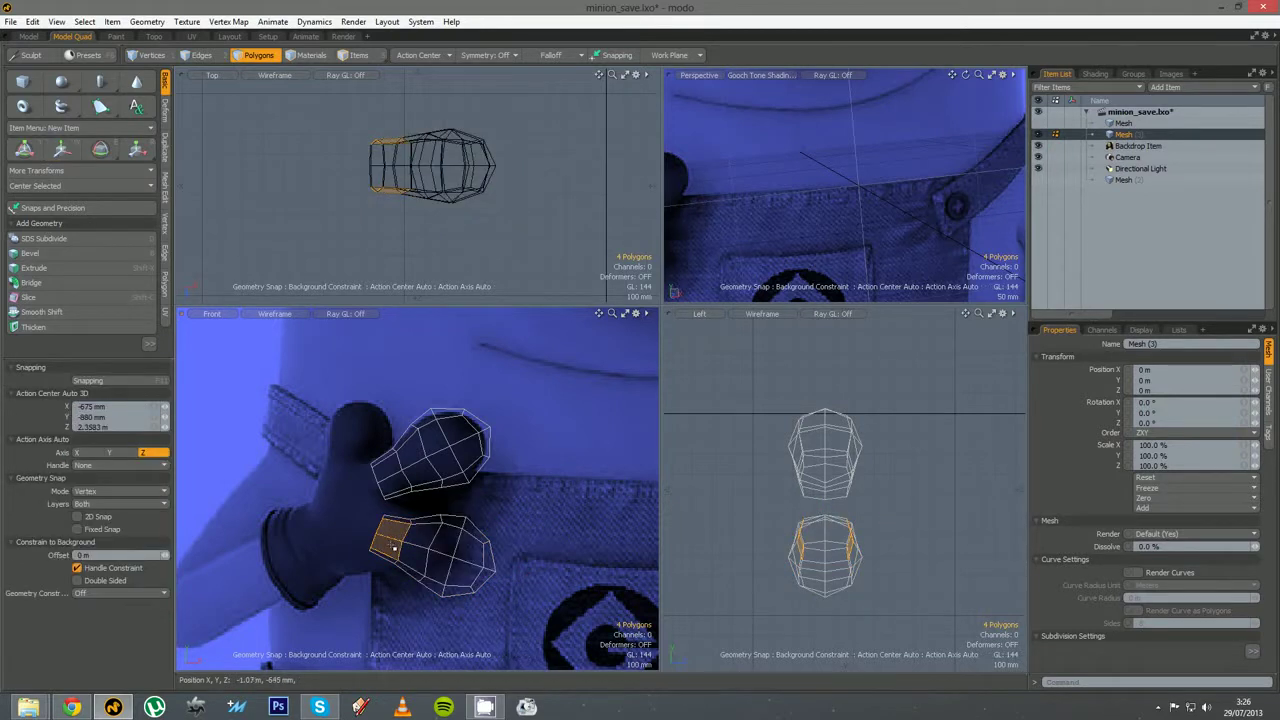
pyautogui.press('l')
pyautogui.press('Delete')
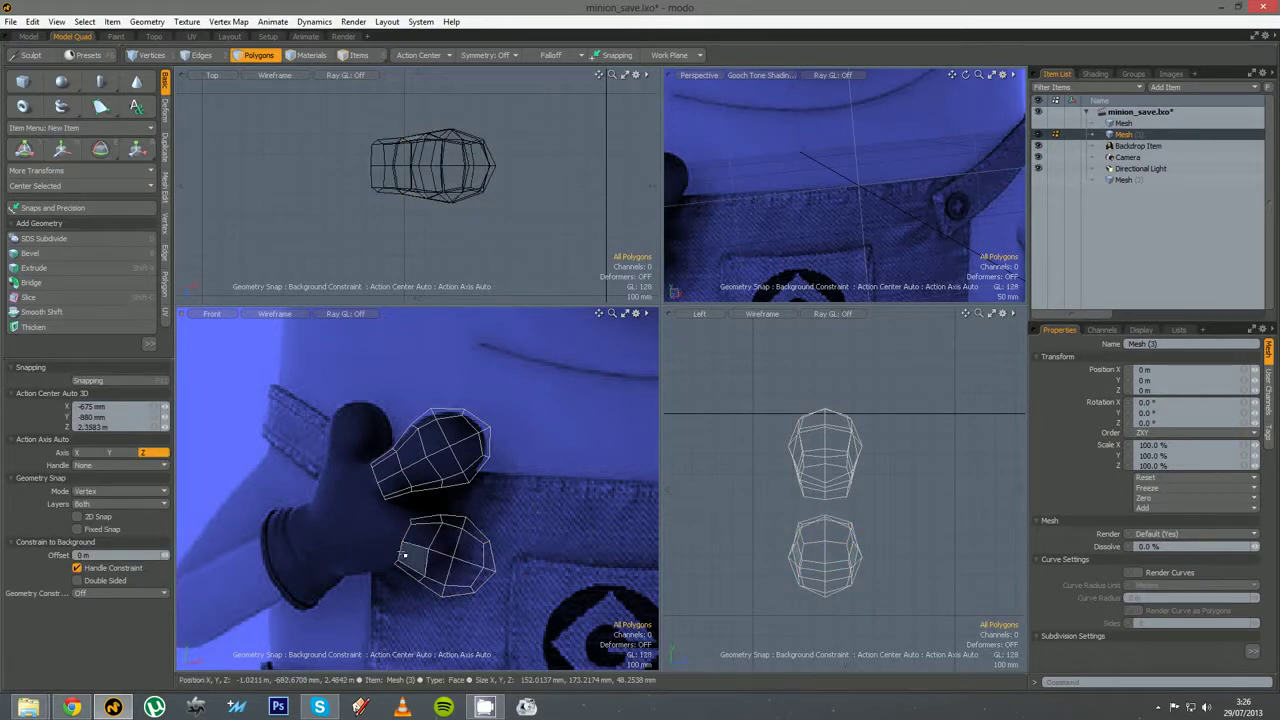
# Select the shortened lower finger, move it -55 mm in X and 15 mm in Y, and rotate it slightly about its open end
pyautogui.doubleClick(414, 559)
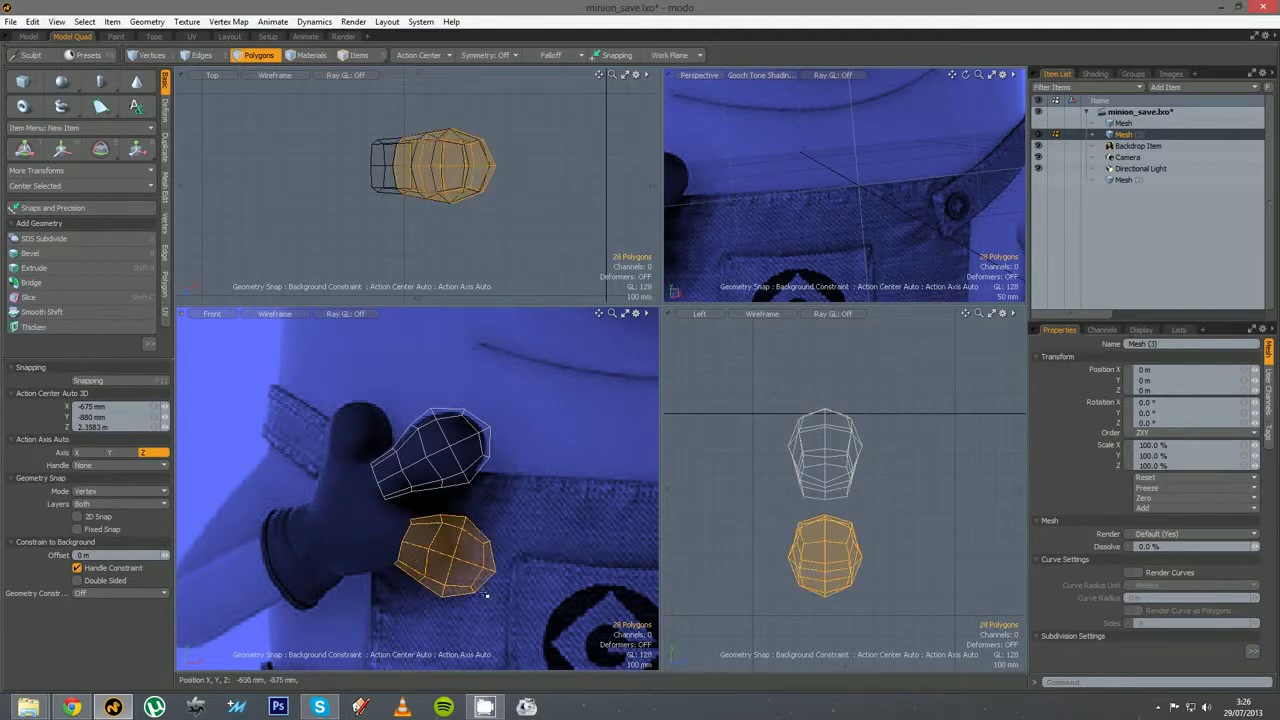
pyautogui.press('w')
pyautogui.moveTo(412, 558); pyautogui.dragTo(480, 594)
pyautogui.moveTo(551, 635); pyautogui.dragTo(470, 592)
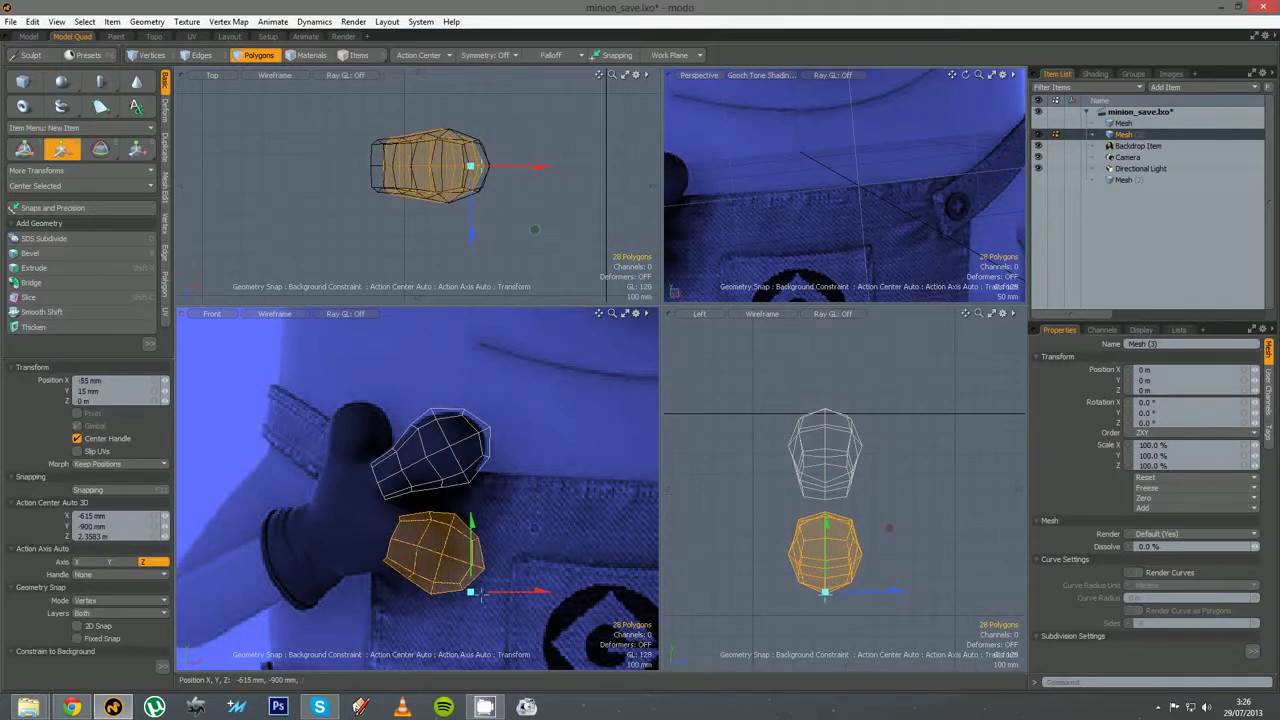
pyautogui.press('y')
pyautogui.click(391, 541)
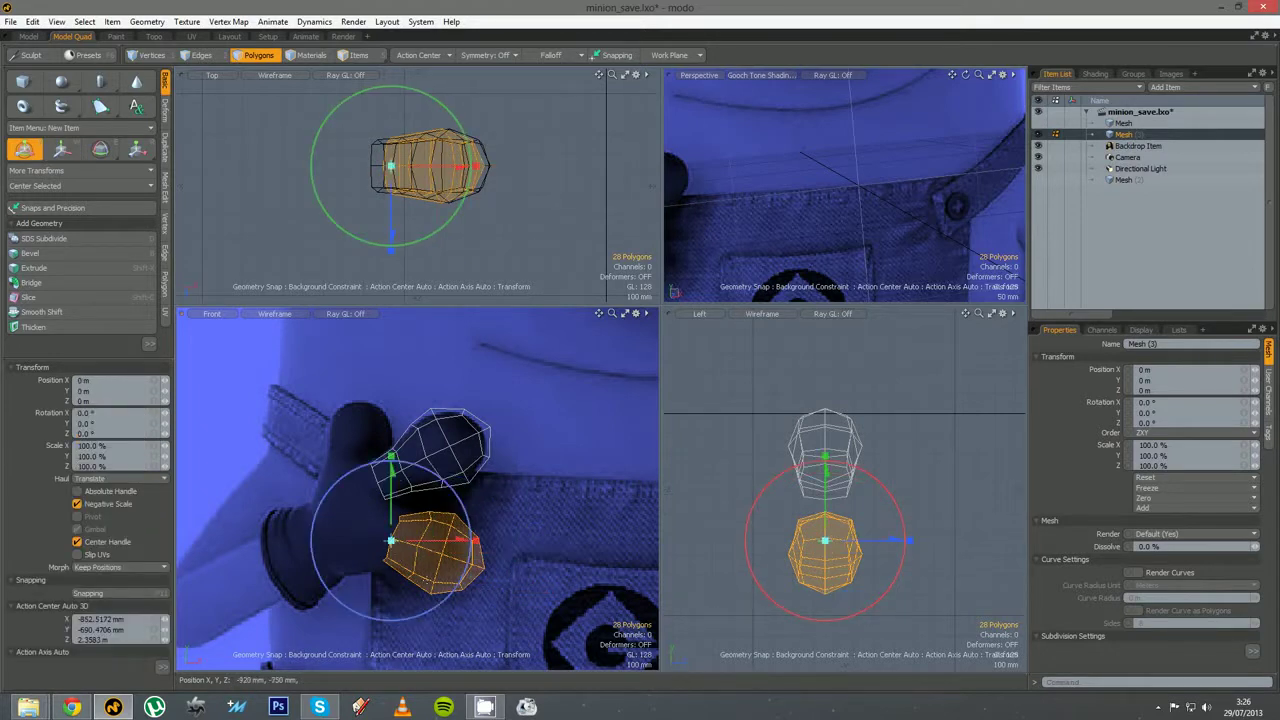
pyautogui.moveTo(440, 604)
pyautogui.mouseDown()
pyautogui.moveTo(452, 591)
pyautogui.moveTo(443, 605)
pyautogui.mouseUp()
pyautogui.press('space')
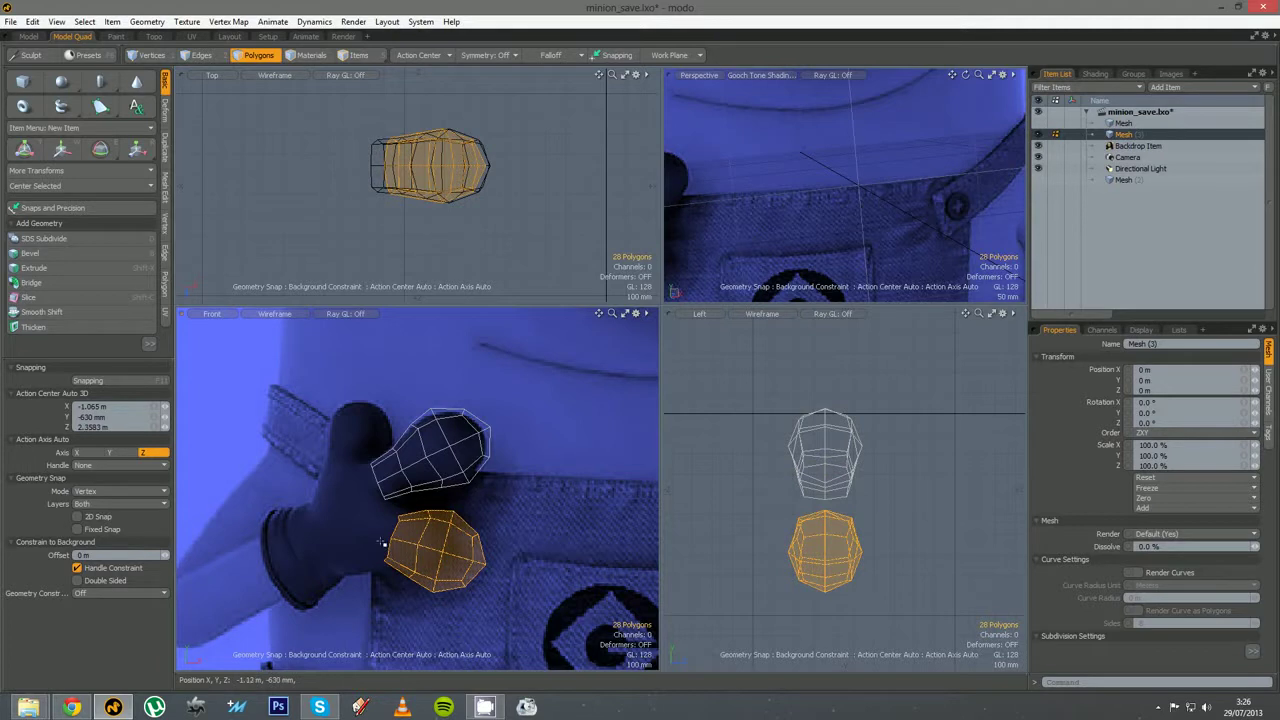
# Scale the lower finger uniformly to 79% and move it 5 mm in X and 55 mm in Y
pyautogui.press('r')
pyautogui.click(391, 539)
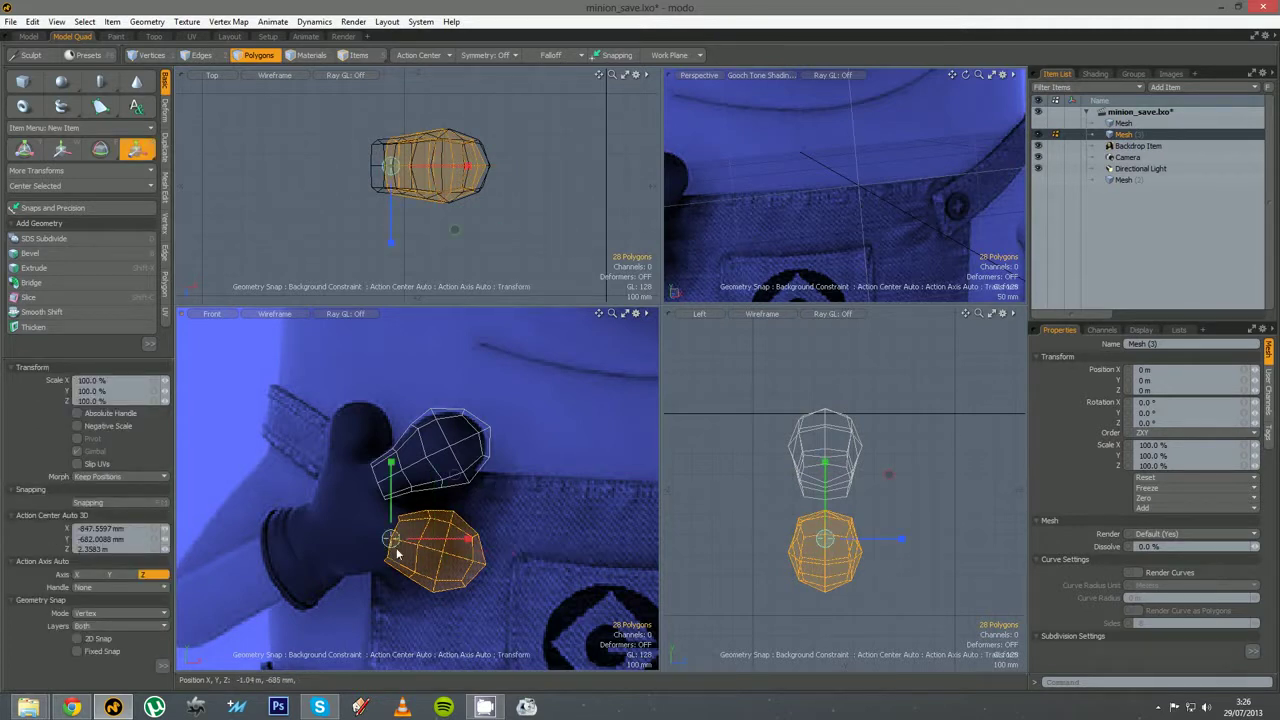
pyautogui.moveTo(396, 547)
pyautogui.mouseDown()
pyautogui.moveTo(350, 547)
pyautogui.moveTo(373, 547)
pyautogui.mouseUp()
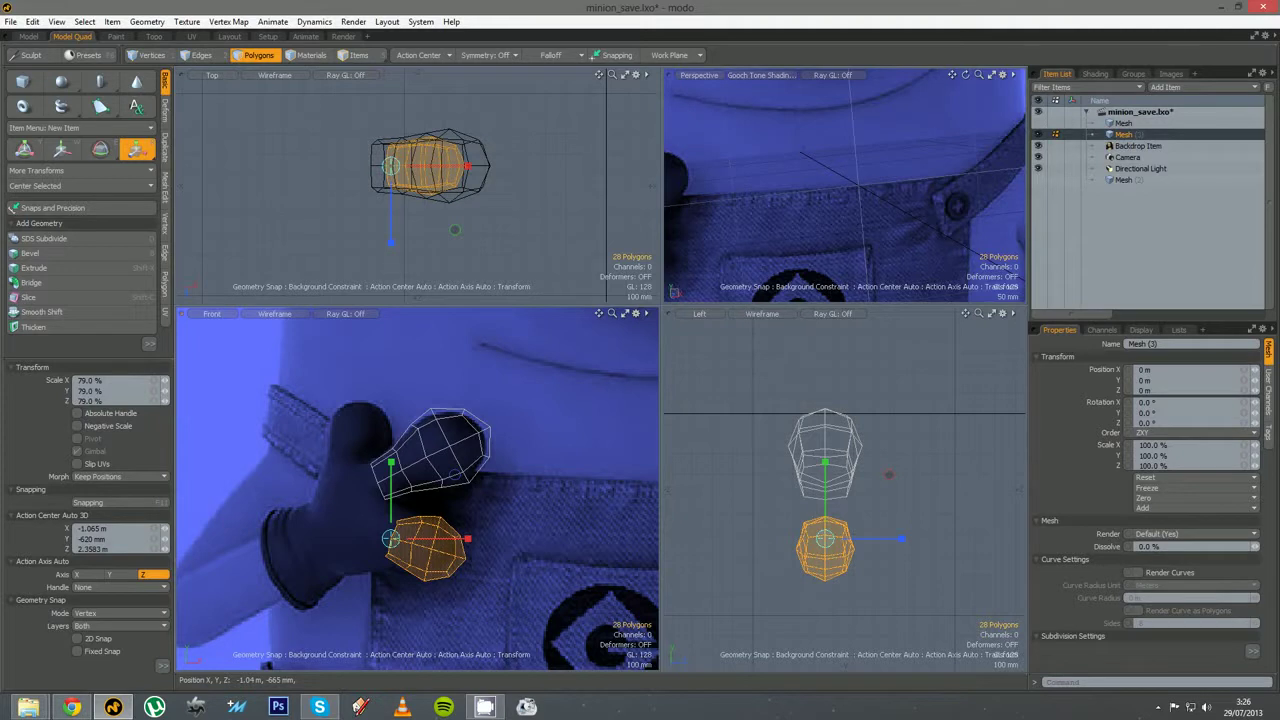
pyautogui.press('w')
pyautogui.moveTo(475, 590); pyautogui.dragTo(475, 586)
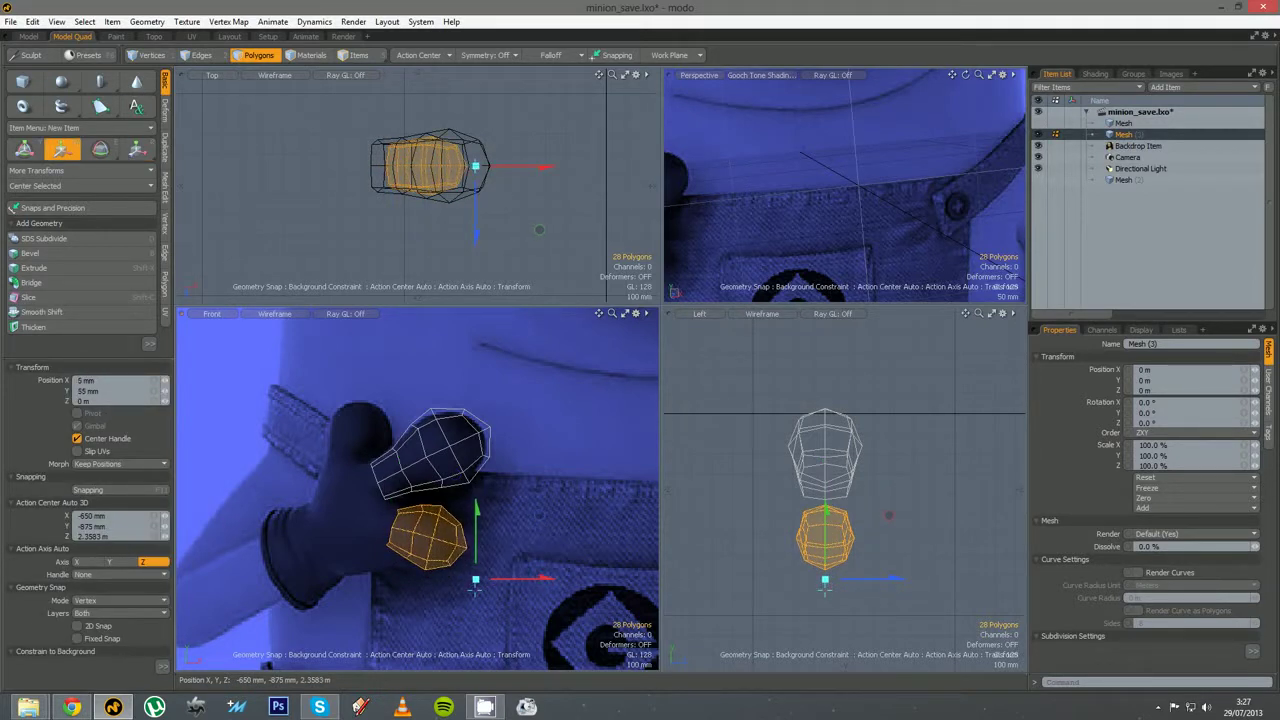
pyautogui.press('space')
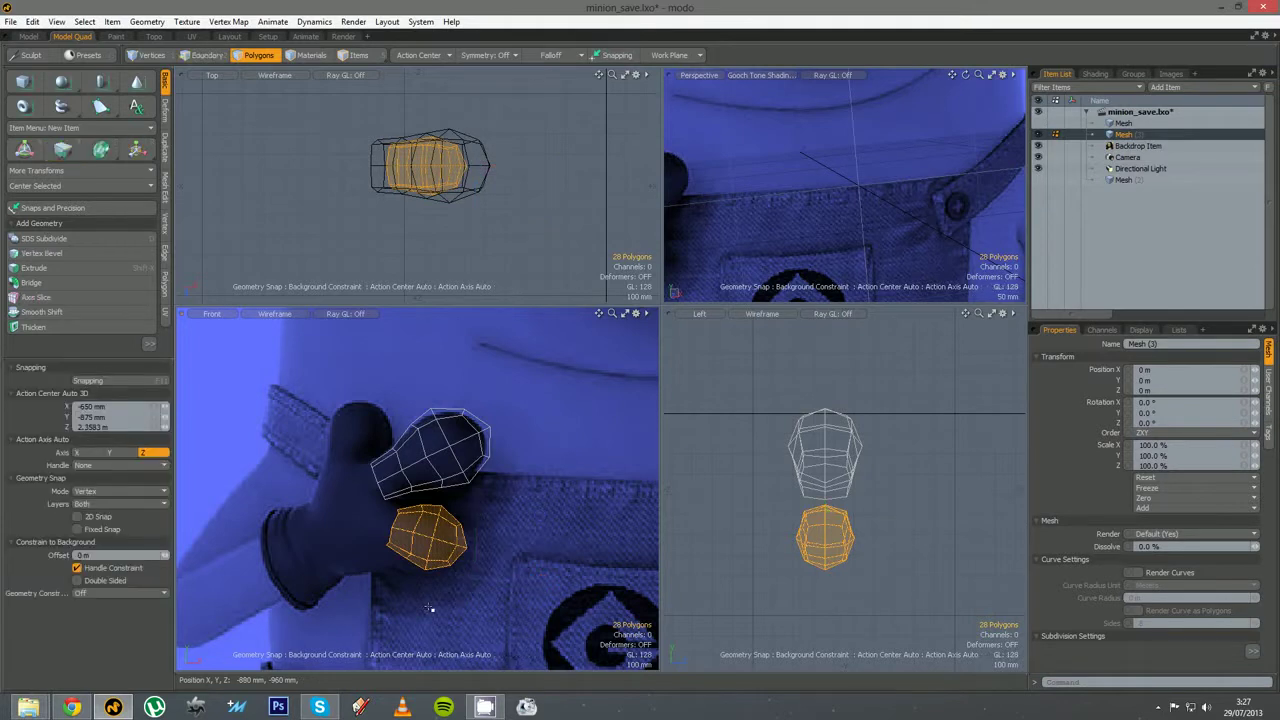
# Reshape the open end of the lower finger with screen-falloff moves at a falloff size of 79
pyautogui.hotkey('ctrl', 't')
pyautogui.moveTo(371, 562)
pyautogui.mouseDown()
pyautogui.moveTo(366, 584)
pyautogui.moveTo(420, 601)
pyautogui.moveTo(364, 572)
pyautogui.mouseUp()
pyautogui.moveTo(384, 495); pyautogui.dragTo(376, 509)
pyautogui.moveTo(379, 573); pyautogui.dragTo(383, 580)
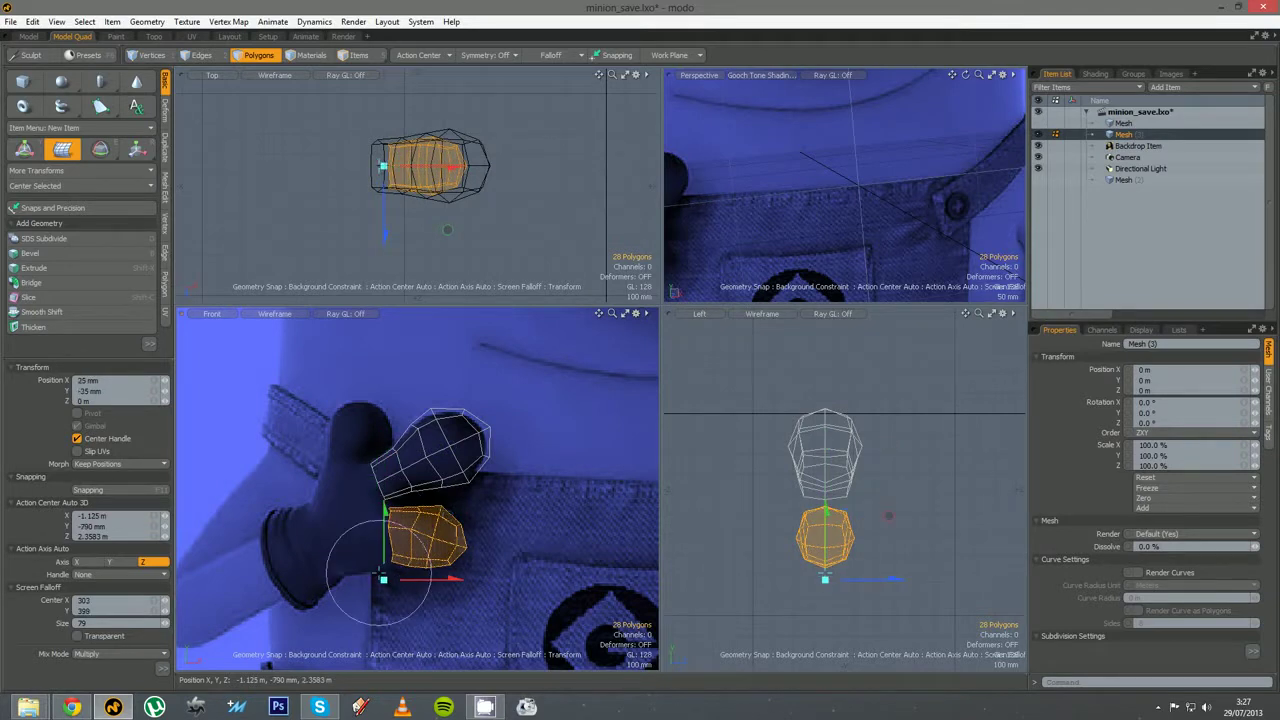
pyautogui.moveTo(361, 536); pyautogui.dragTo(364, 542)
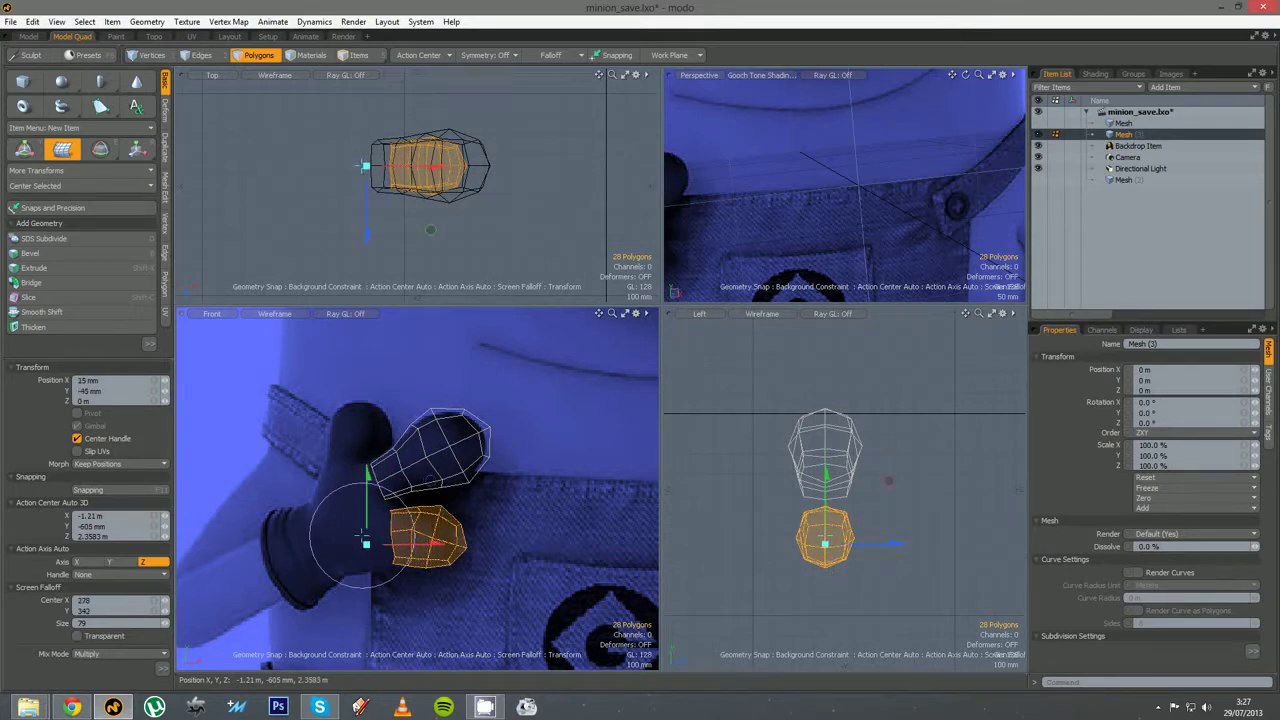
pyautogui.press('space')
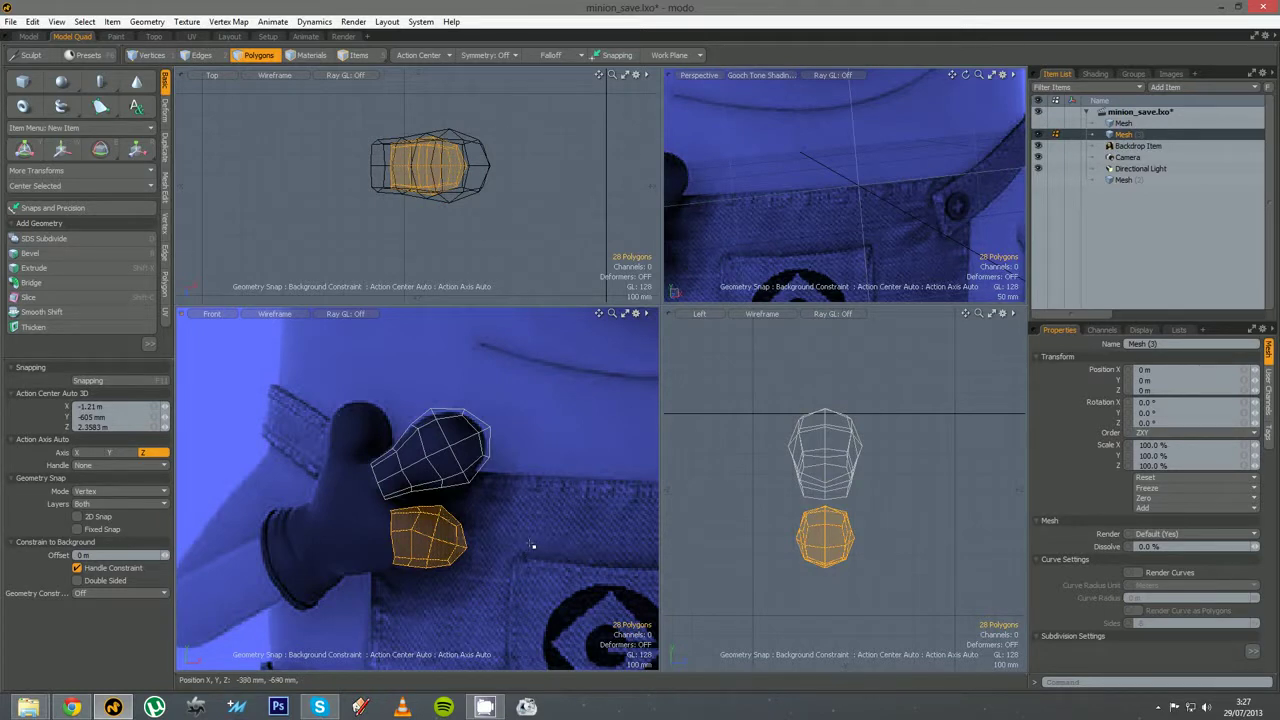
# Duplicate the lower finger onto the thumb area, rotate the copy 89° about Z, and shift it -165 mm in X and 135 mm in Y
pyautogui.press('w')
pyautogui.moveTo(502, 579); pyautogui.dragTo(448, 496)
pyautogui.press('y')
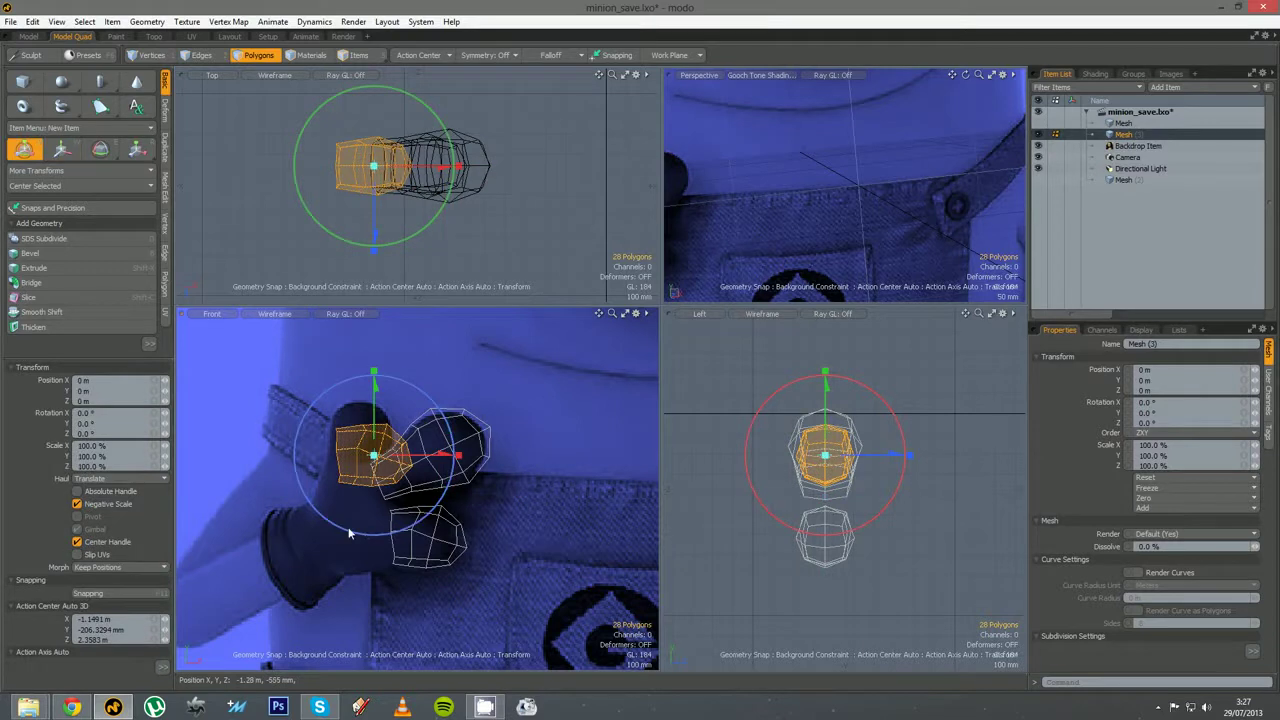
pyautogui.moveTo(349, 532); pyautogui.dragTo(448, 480)
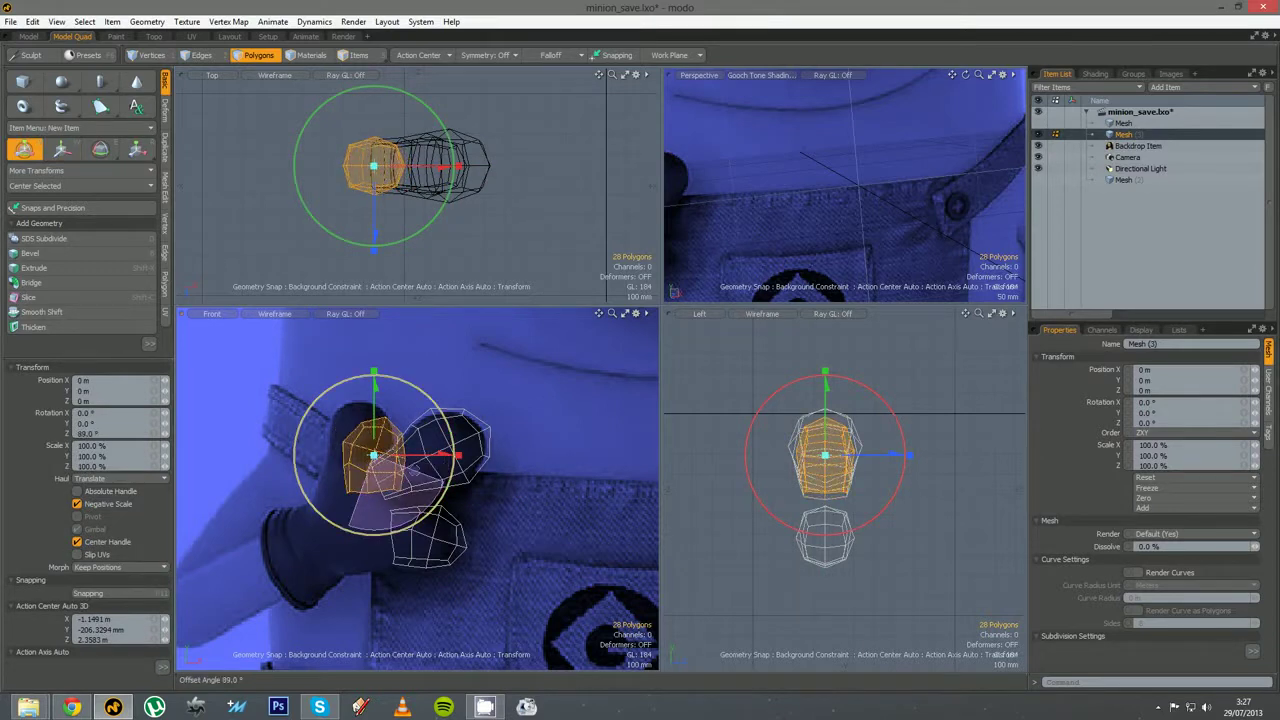
pyautogui.press('w')
pyautogui.moveTo(426, 529); pyautogui.dragTo(394, 501)
pyautogui.moveTo(400, 504); pyautogui.dragTo(393, 503)
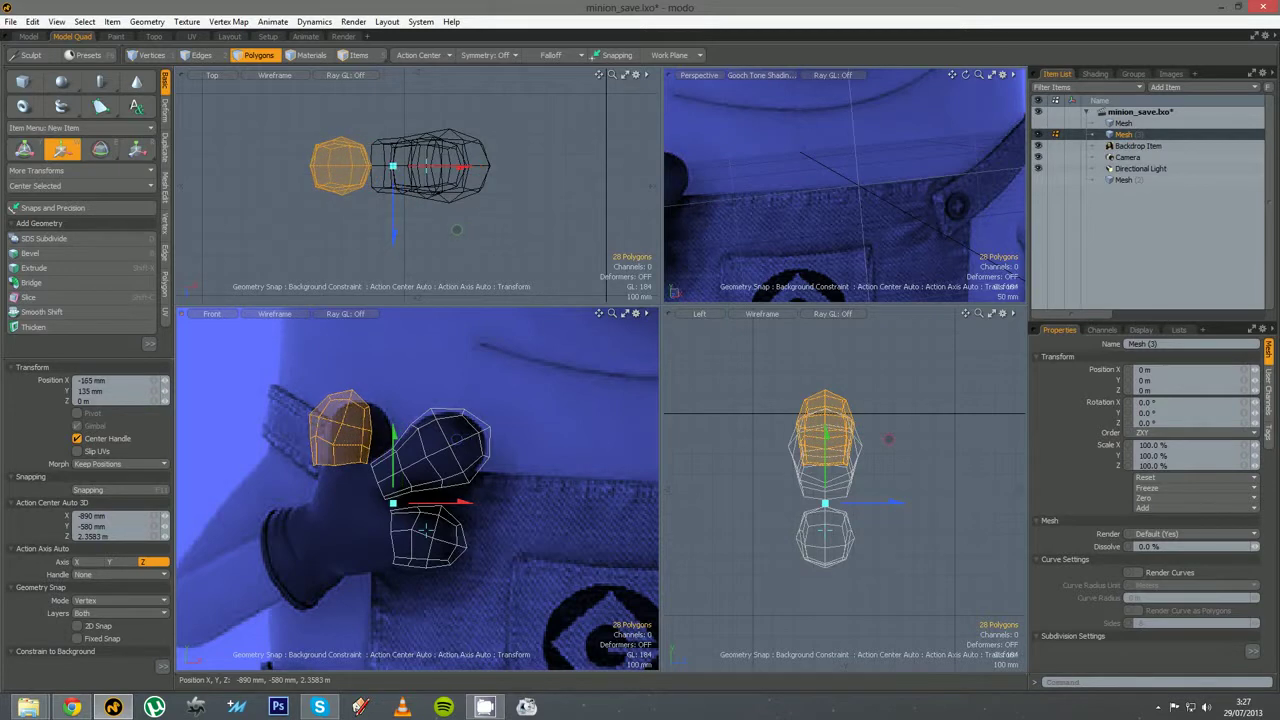
# Scale the duplicated thumb uniformly to 70% about the inner corner of its open end
pyautogui.press('r')
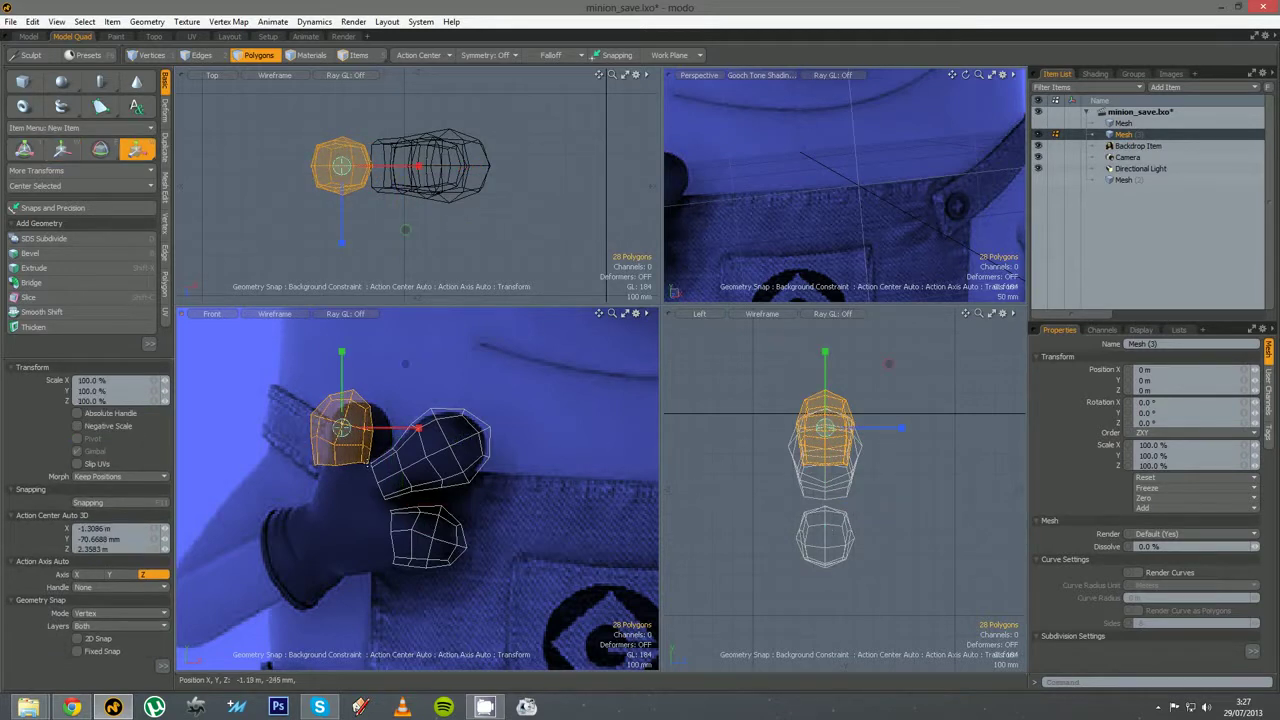
pyautogui.click(368, 463)
pyautogui.moveTo(369, 465); pyautogui.dragTo(337, 466)
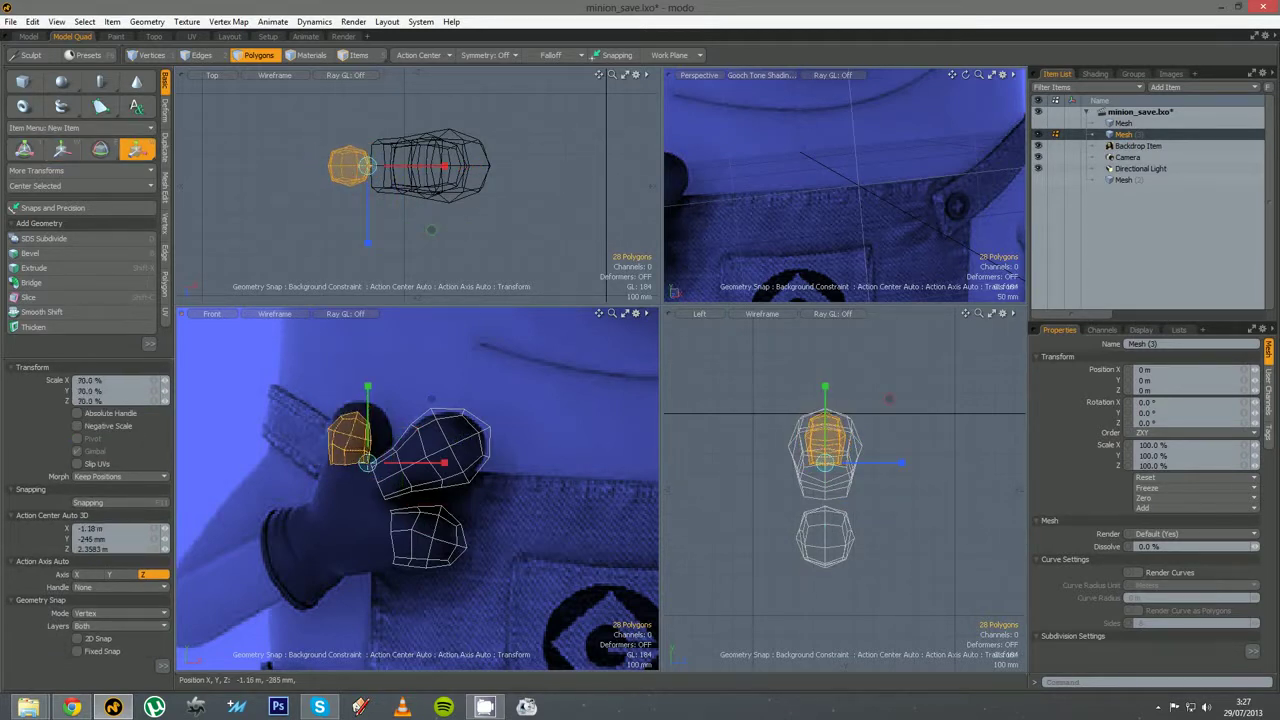
# Reshape the thumb to the reference outline with screen-falloff moves, using a falloff size of 87 and a smaller 47 near its base
pyautogui.press('q')
pyautogui.hotkey('ctrl', 't')
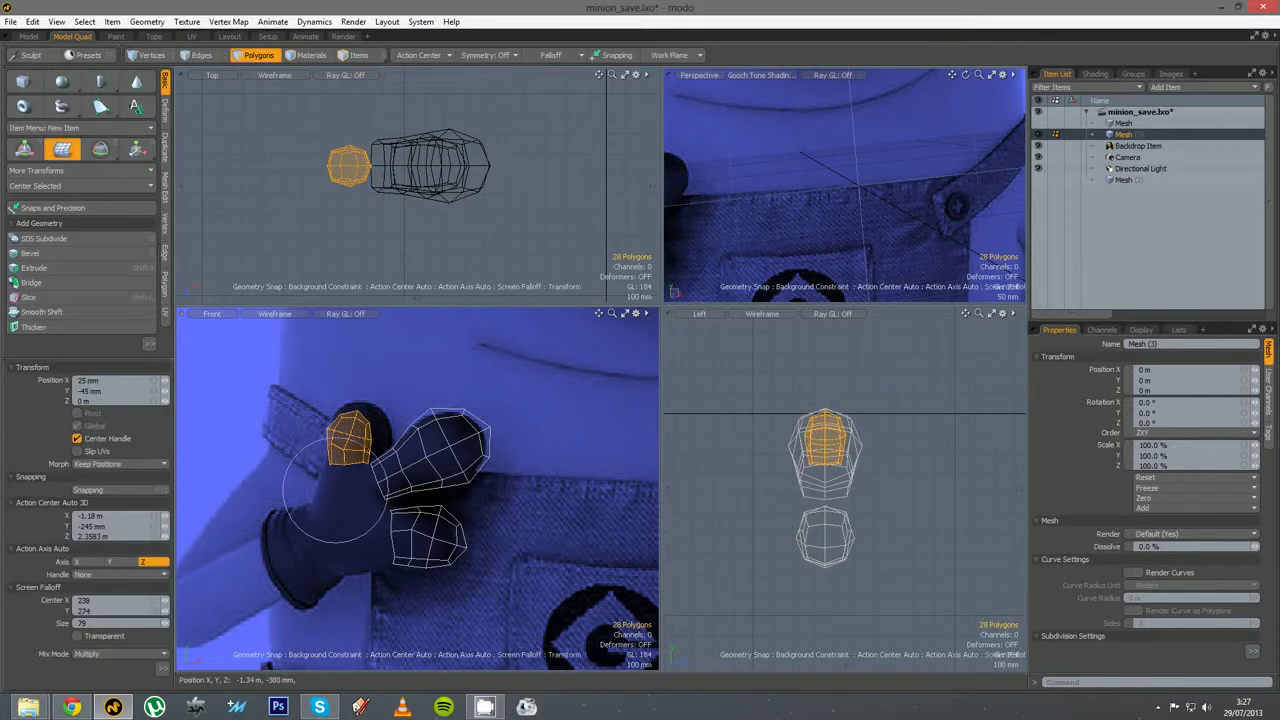
pyautogui.click(308, 416)
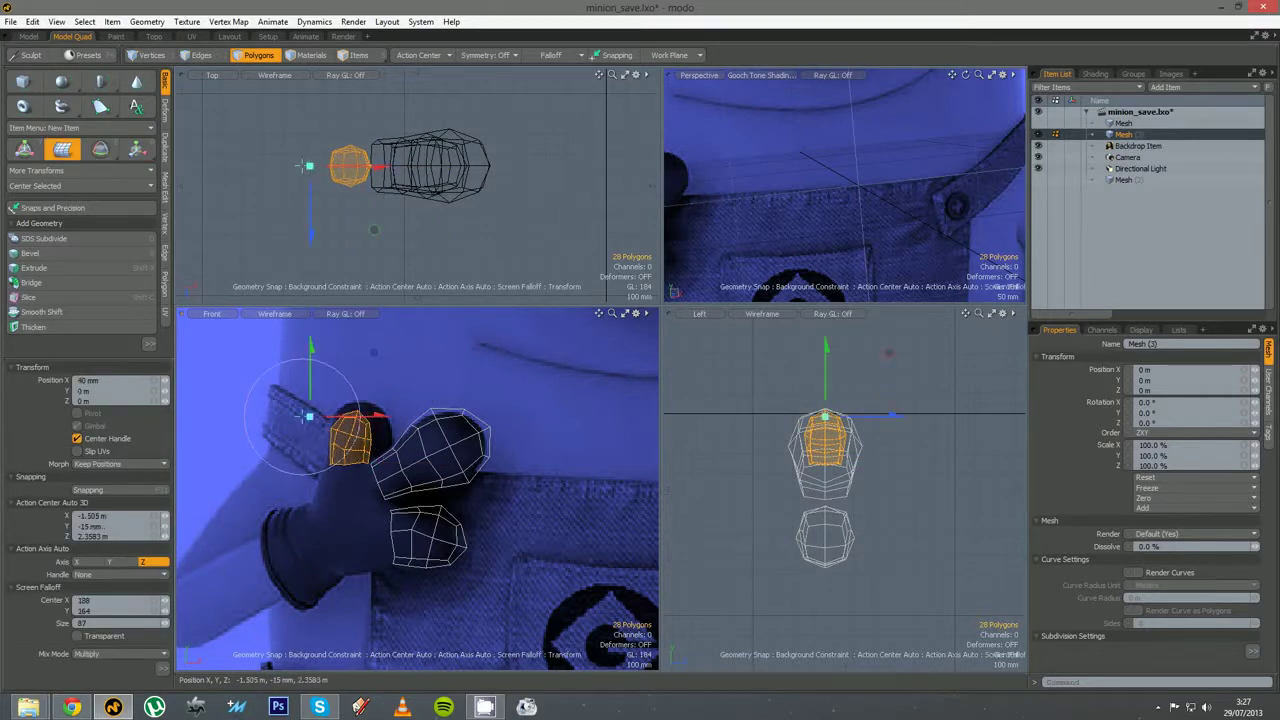
pyautogui.moveTo(360, 394); pyautogui.dragTo(418, 431)
pyautogui.click(322, 393)
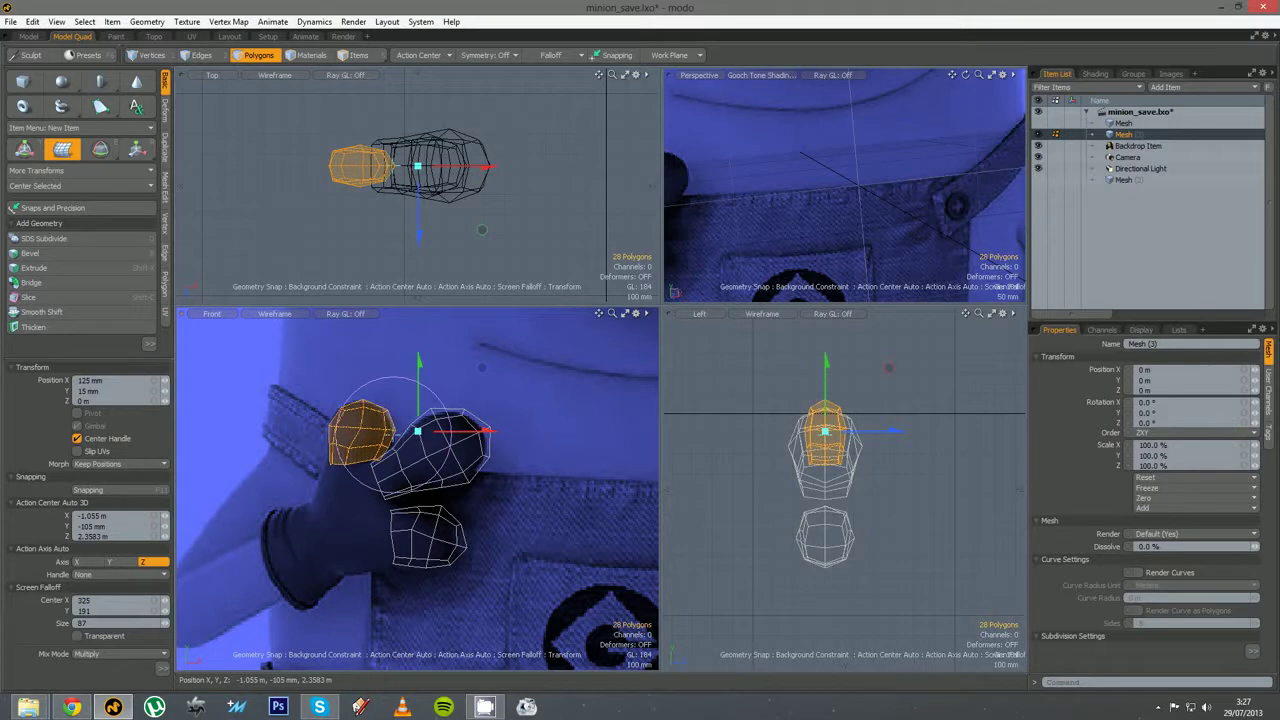
pyautogui.moveTo(376, 480); pyautogui.dragTo(355, 480, button='right')
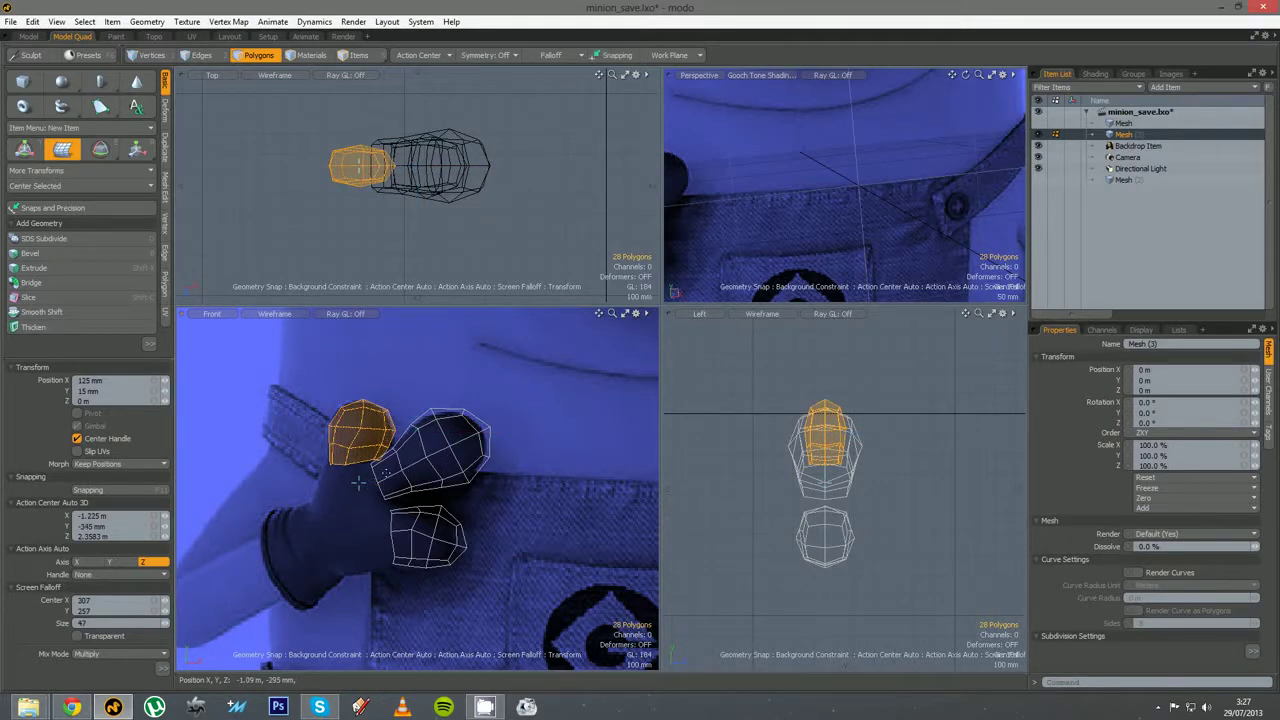
pyautogui.moveTo(386, 473)
pyautogui.mouseDown()
pyautogui.moveTo(368, 482)
pyautogui.moveTo(381, 473)
pyautogui.mouseUp()
pyautogui.press('space')
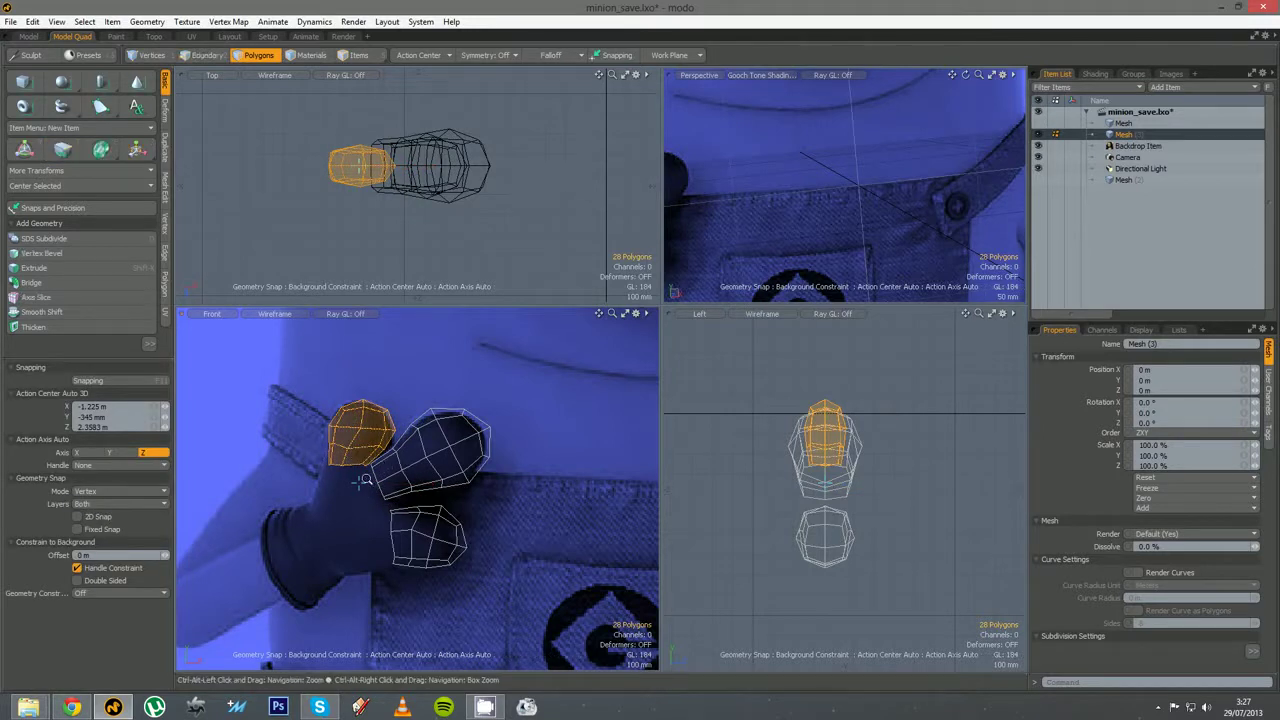
# Select the whole lower finger and even out its inner edge lines with screen-falloff moves at a falloff size of 37
pyautogui.keyDown('ctrl'); pyautogui.keyDown('alt'); pyautogui.moveTo(418, 520); pyautogui.dragTo(489, 551); pyautogui.keyUp('alt'); pyautogui.keyUp('ctrl')
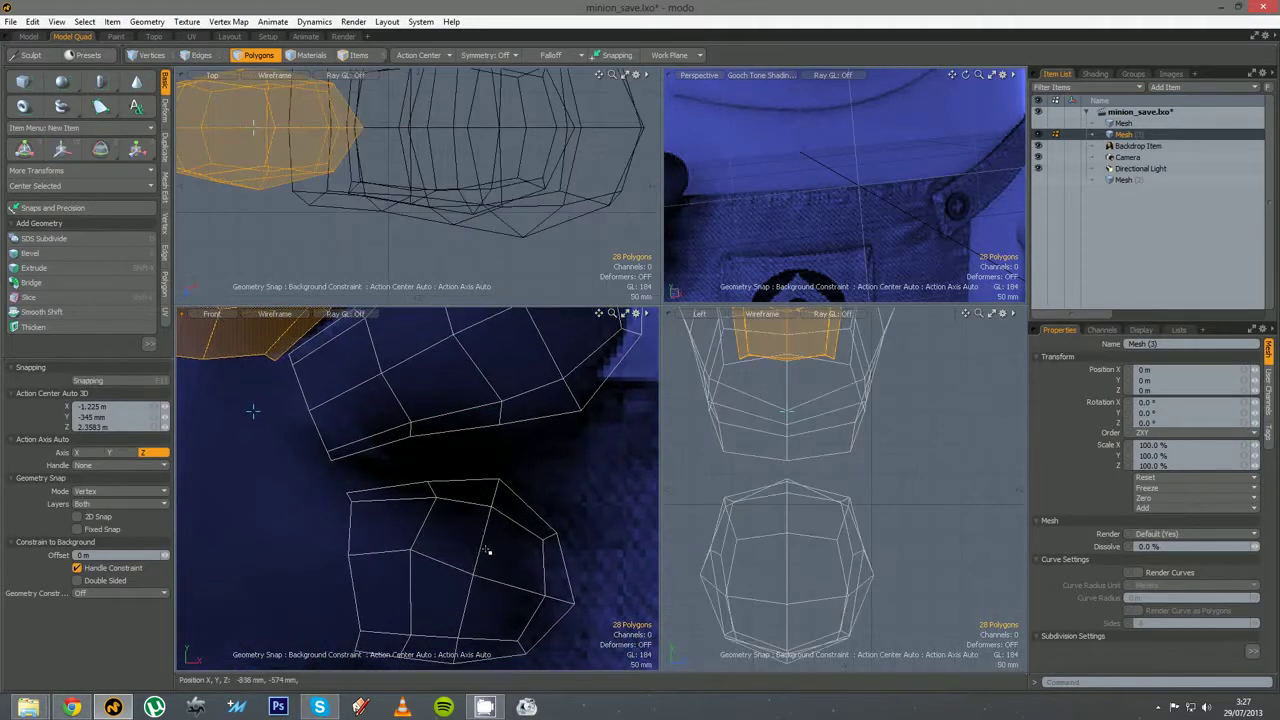
pyautogui.click(481, 551)
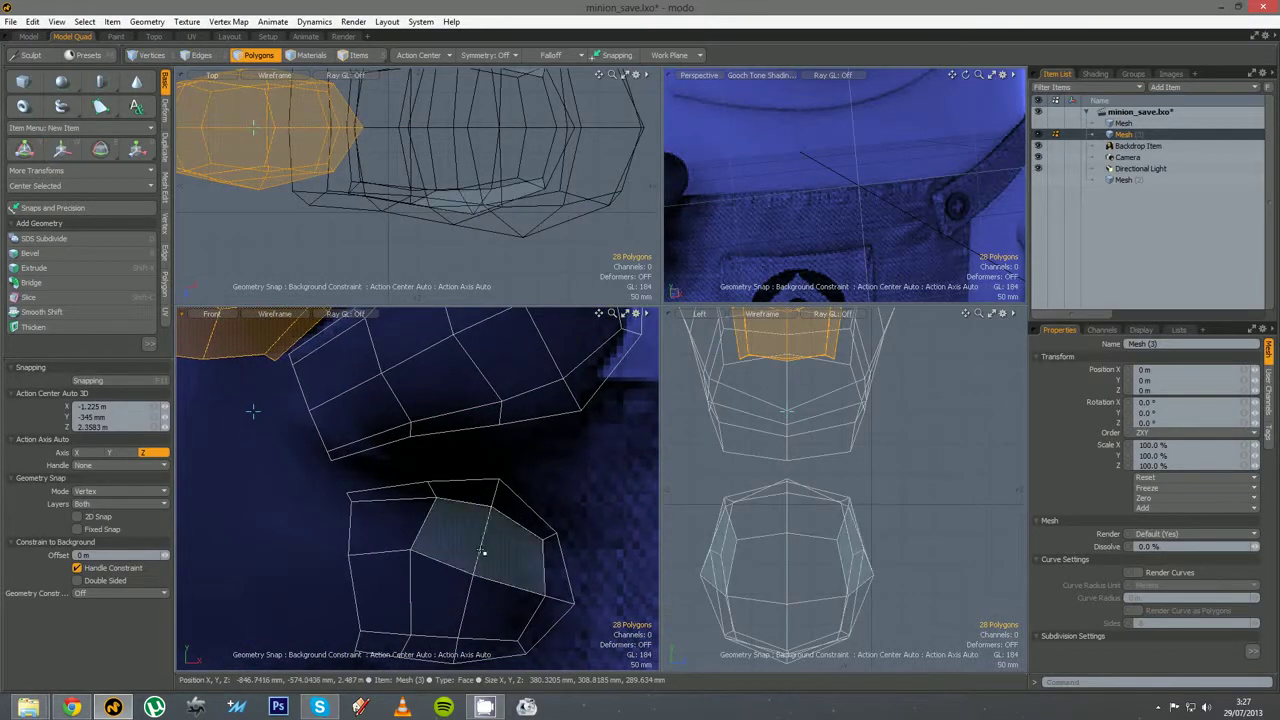
pyautogui.doubleClick(483, 551)
pyautogui.press('1')
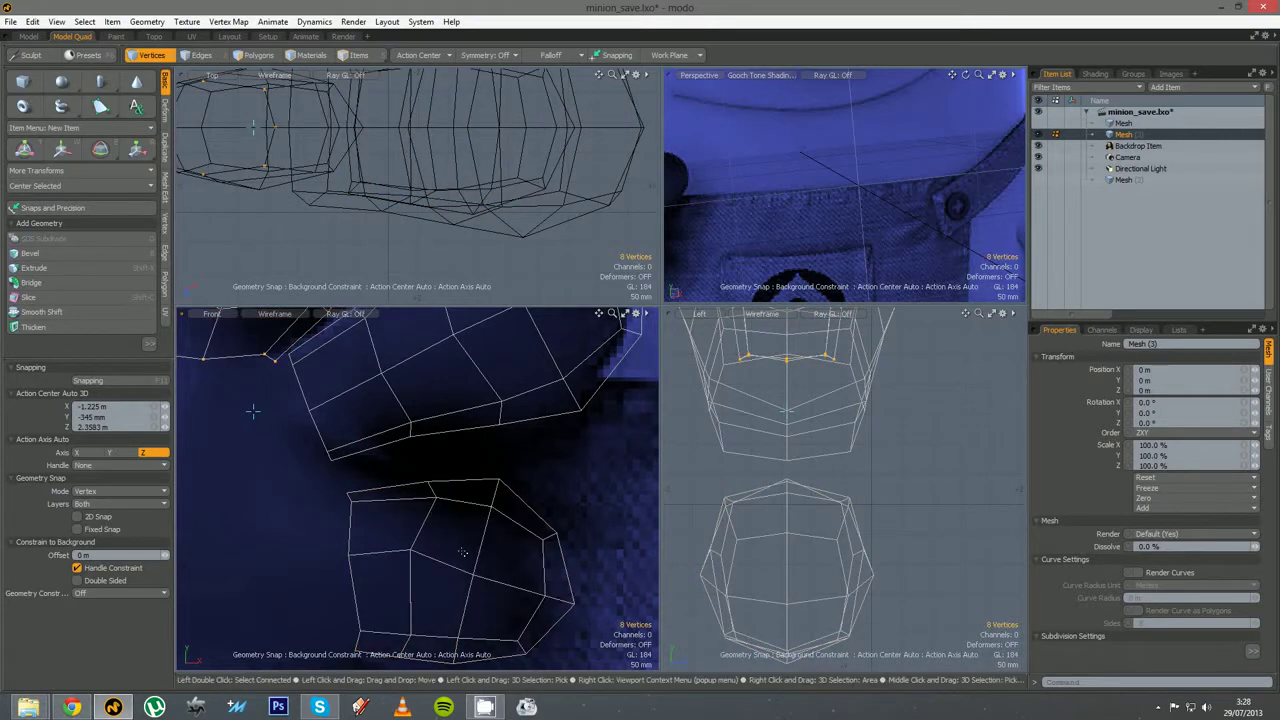
pyautogui.press('space')
pyautogui.press('space')
pyautogui.doubleClick(382, 508)
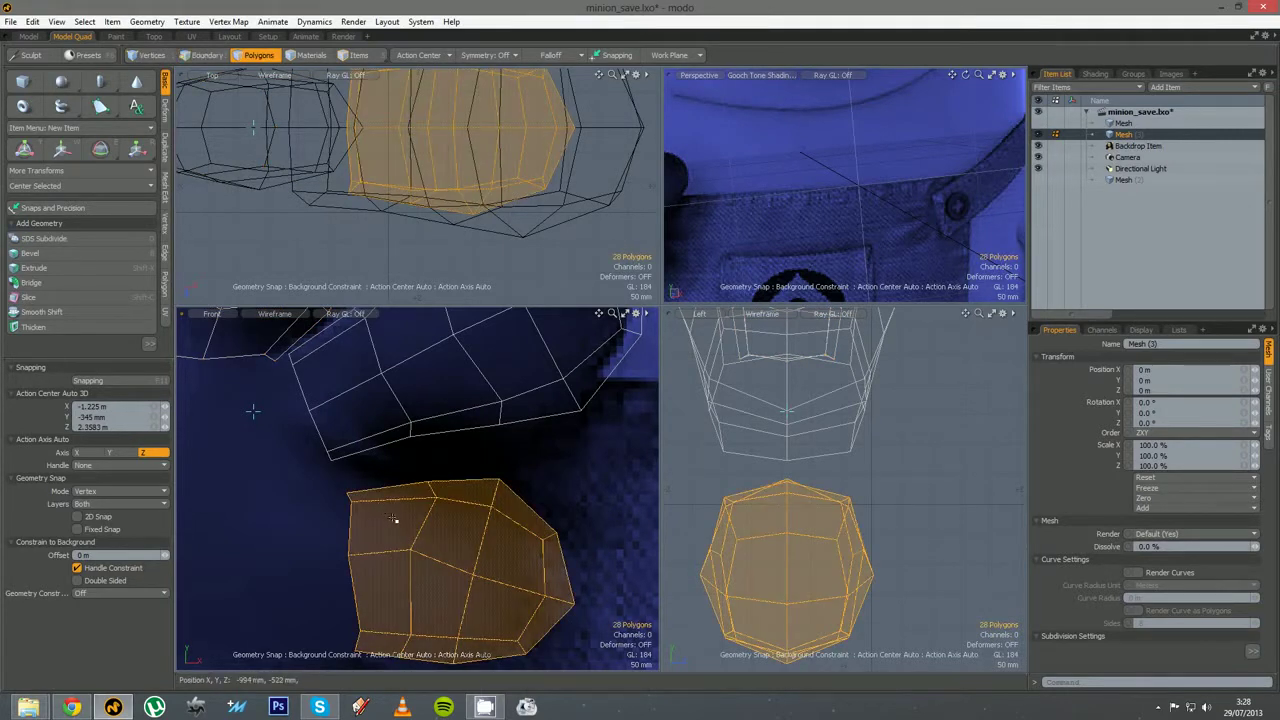
pyautogui.hotkey('ctrl', 't')
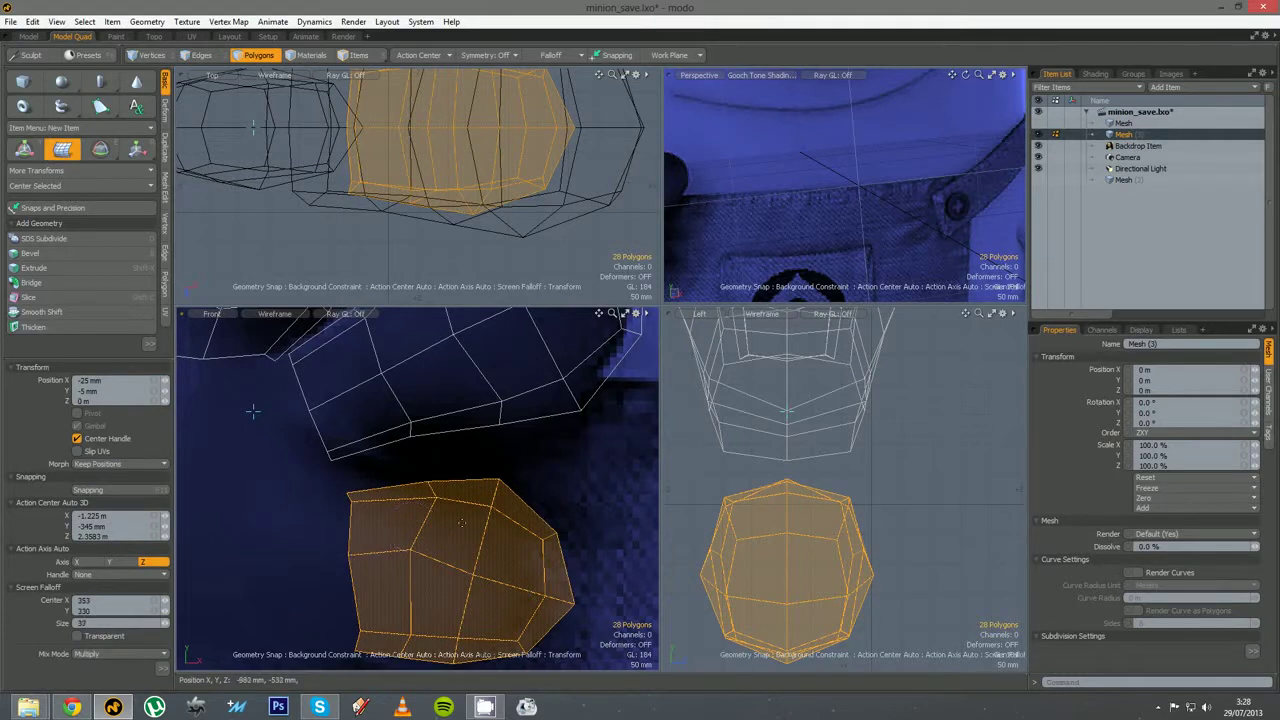
pyautogui.click(253, 410)
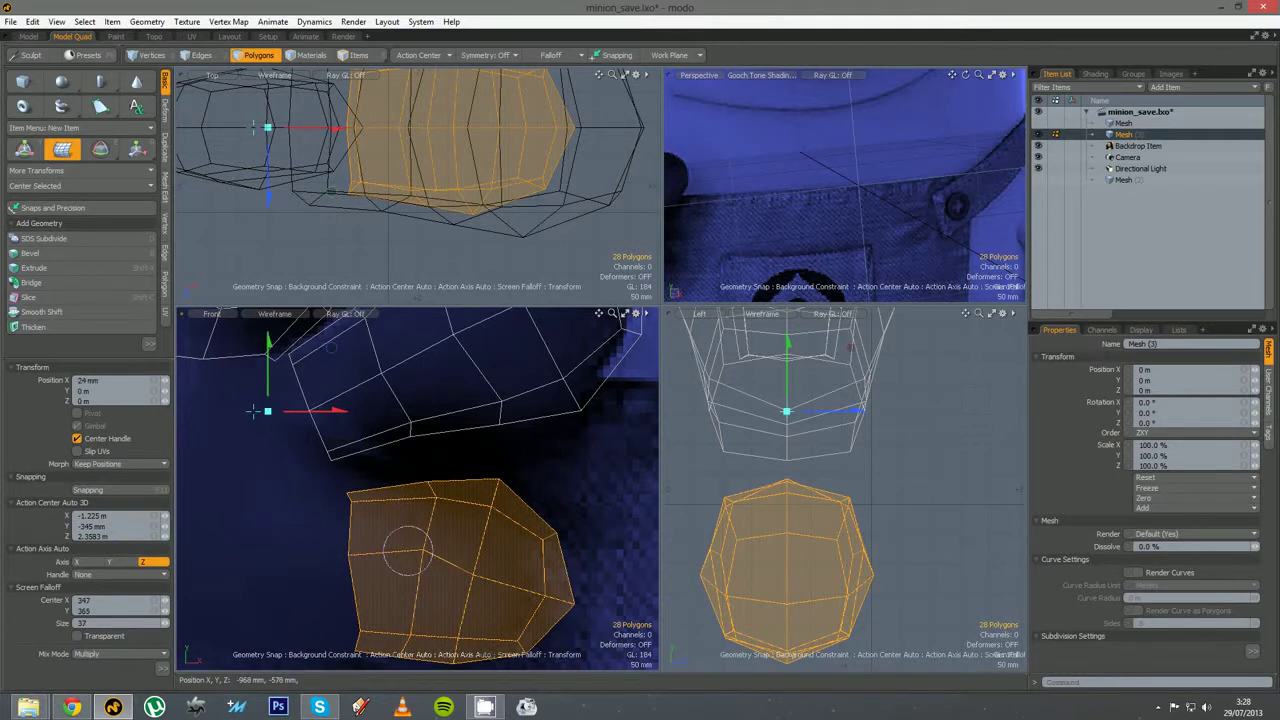
pyautogui.moveTo(410, 632); pyautogui.dragTo(400, 628)
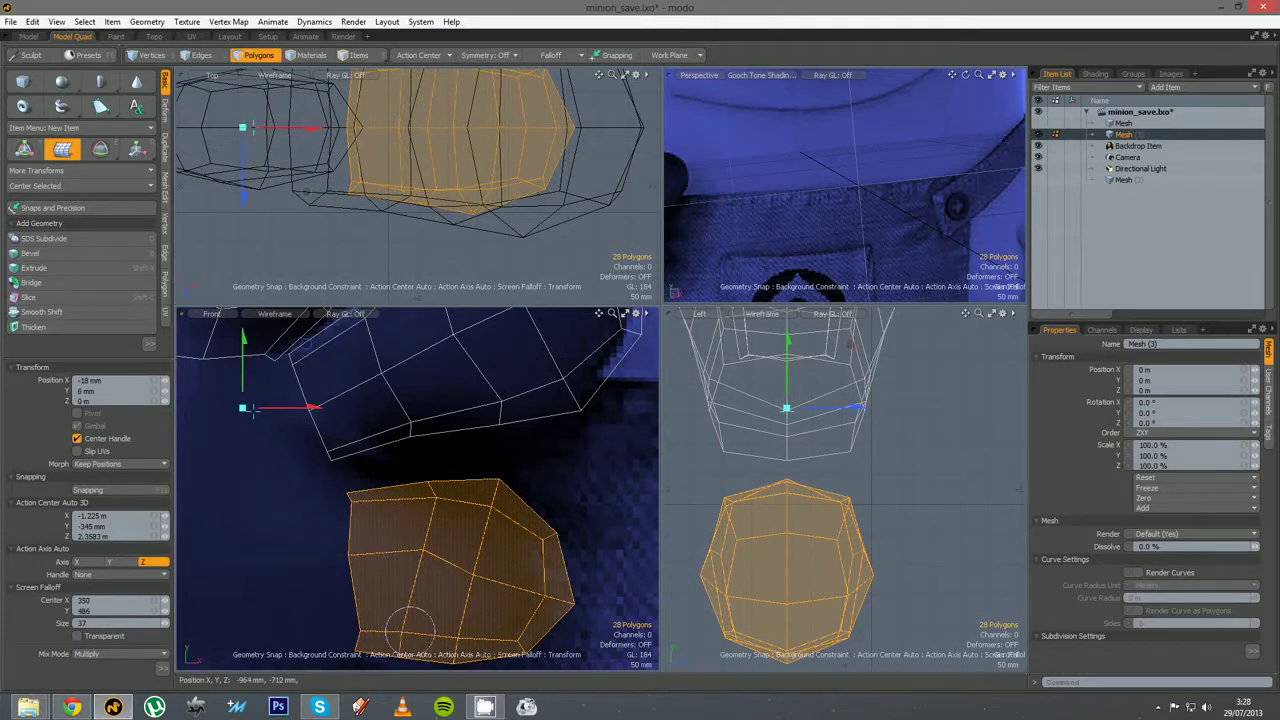
pyautogui.moveTo(421, 551); pyautogui.dragTo(425, 573)
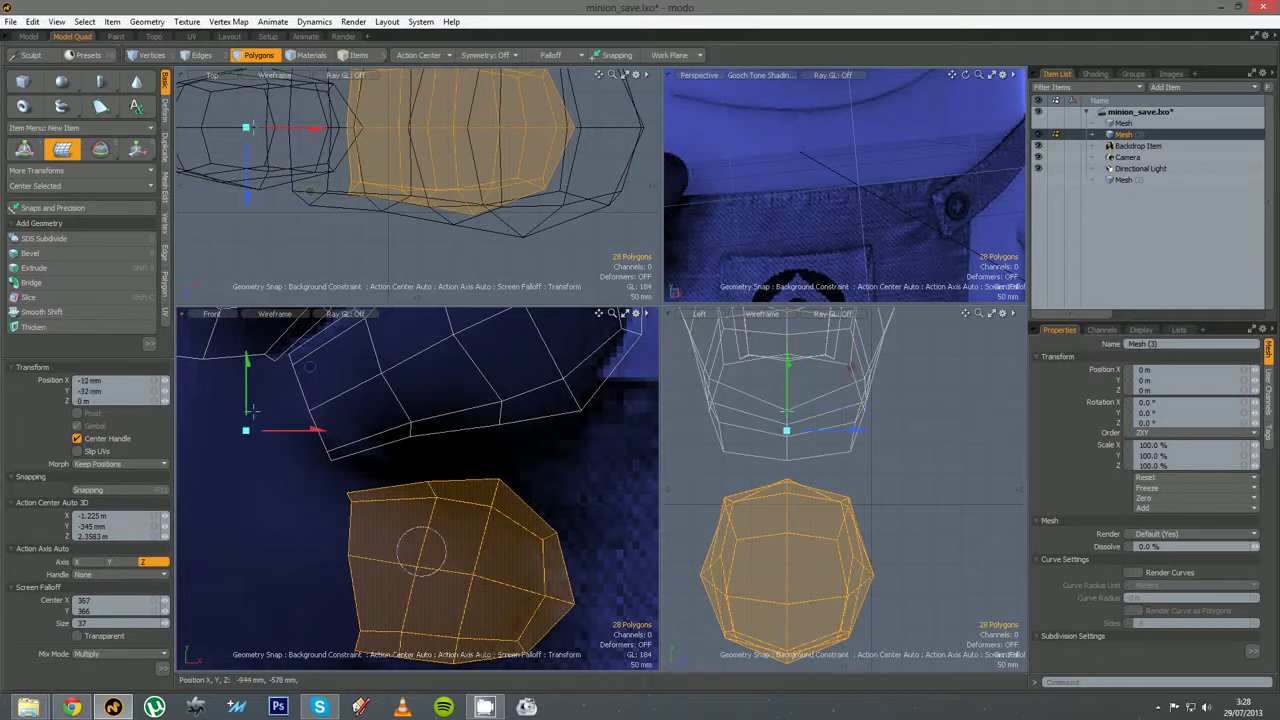
# Select the whole thumb and even out its lower edge lines and inner side with screen-falloff moves at a falloff size of 52
pyautogui.keyDown('alt'); pyautogui.keyDown('shift'); pyautogui.moveTo(318, 453); pyautogui.dragTo(466, 643); pyautogui.keyUp('shift'); pyautogui.keyUp('alt')
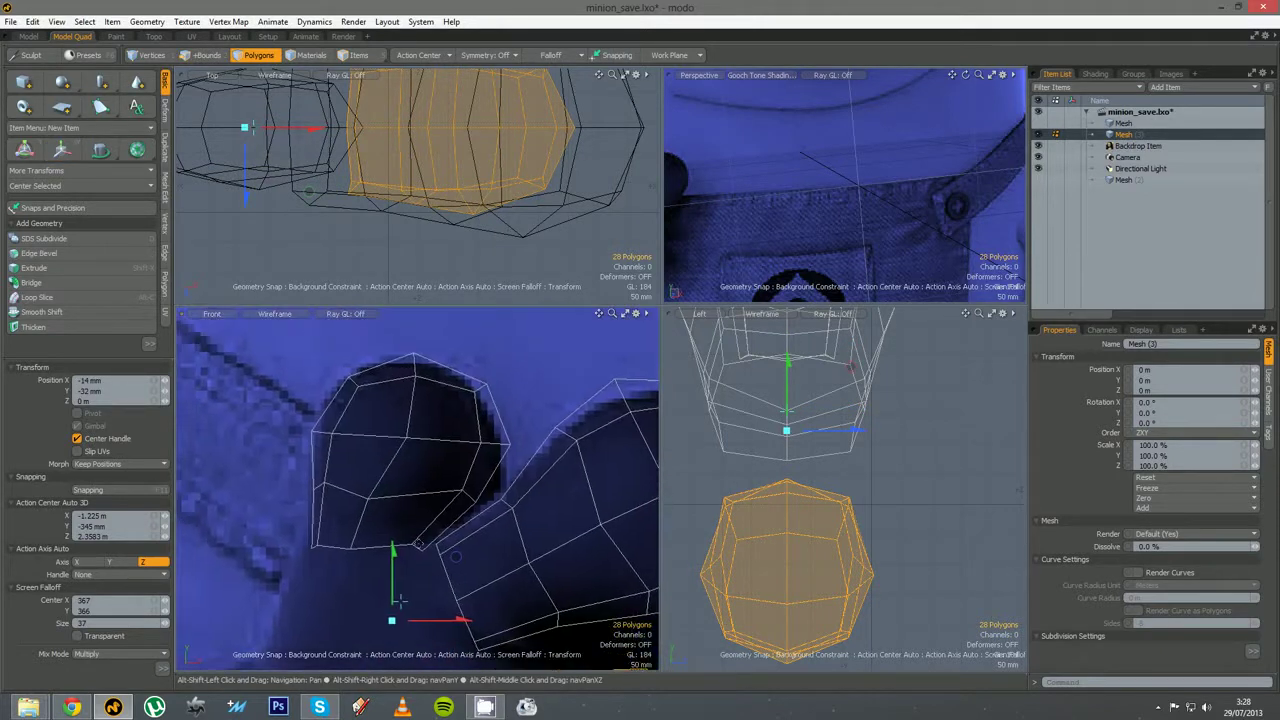
pyautogui.press('space')
pyautogui.doubleClick(401, 499)
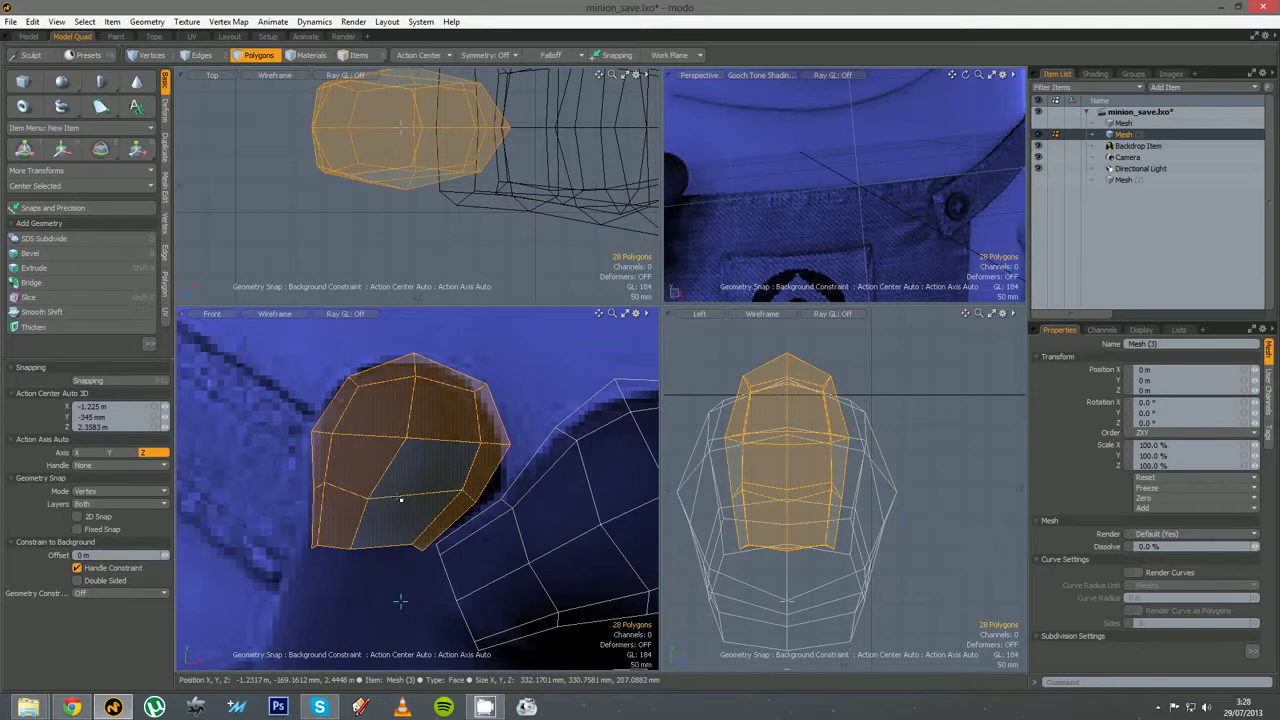
pyautogui.hotkey('ctrl', 't')
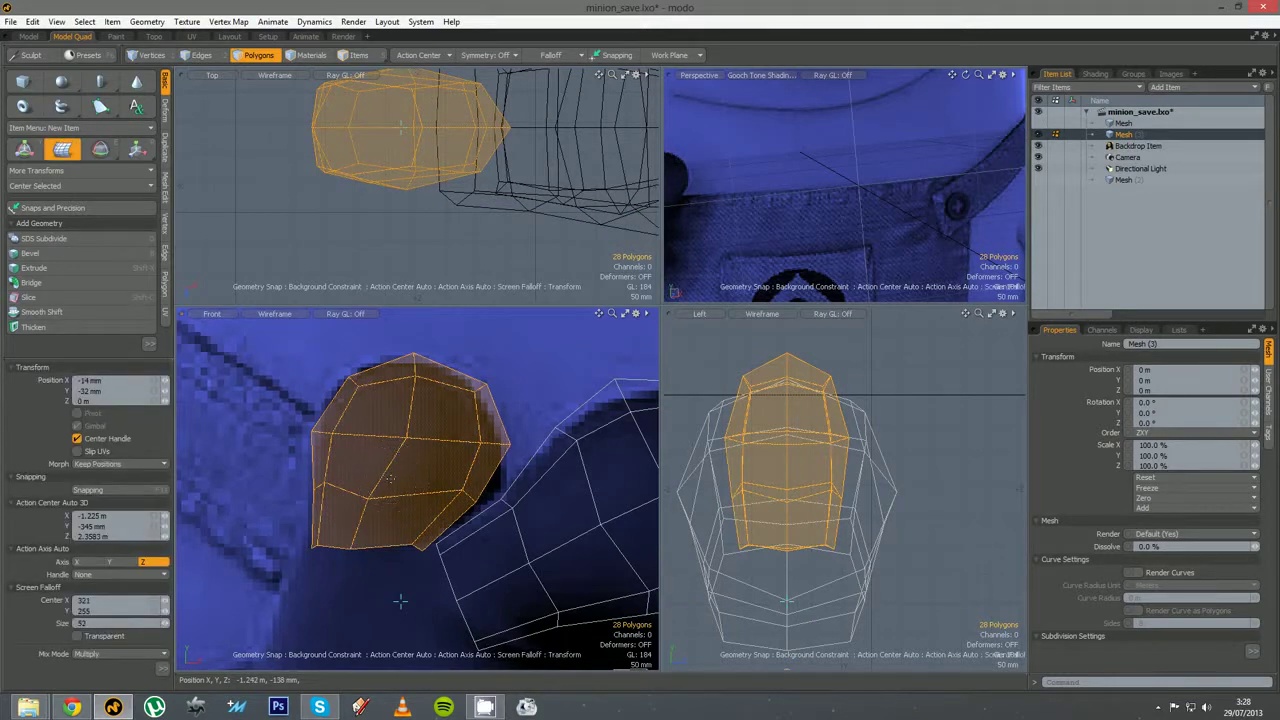
pyautogui.click(400, 600)
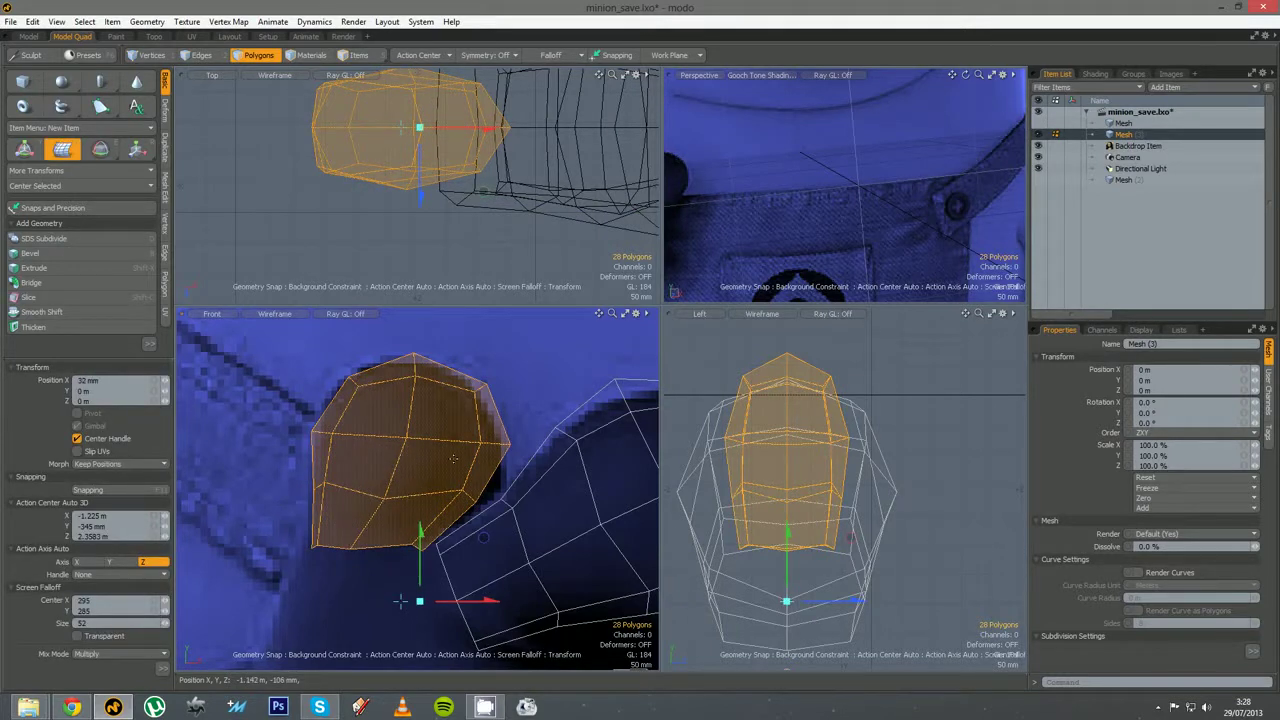
pyautogui.moveTo(508, 444); pyautogui.dragTo(504, 444)
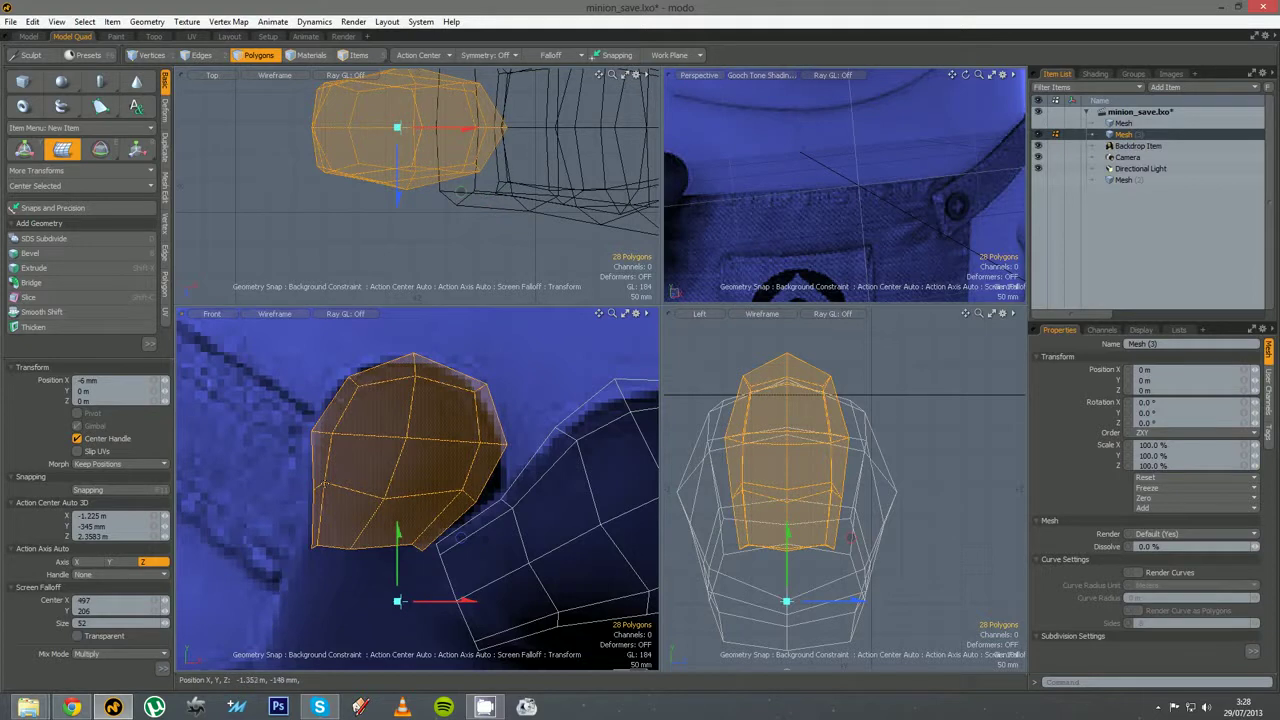
pyautogui.moveTo(325, 482); pyautogui.dragTo(384, 493)
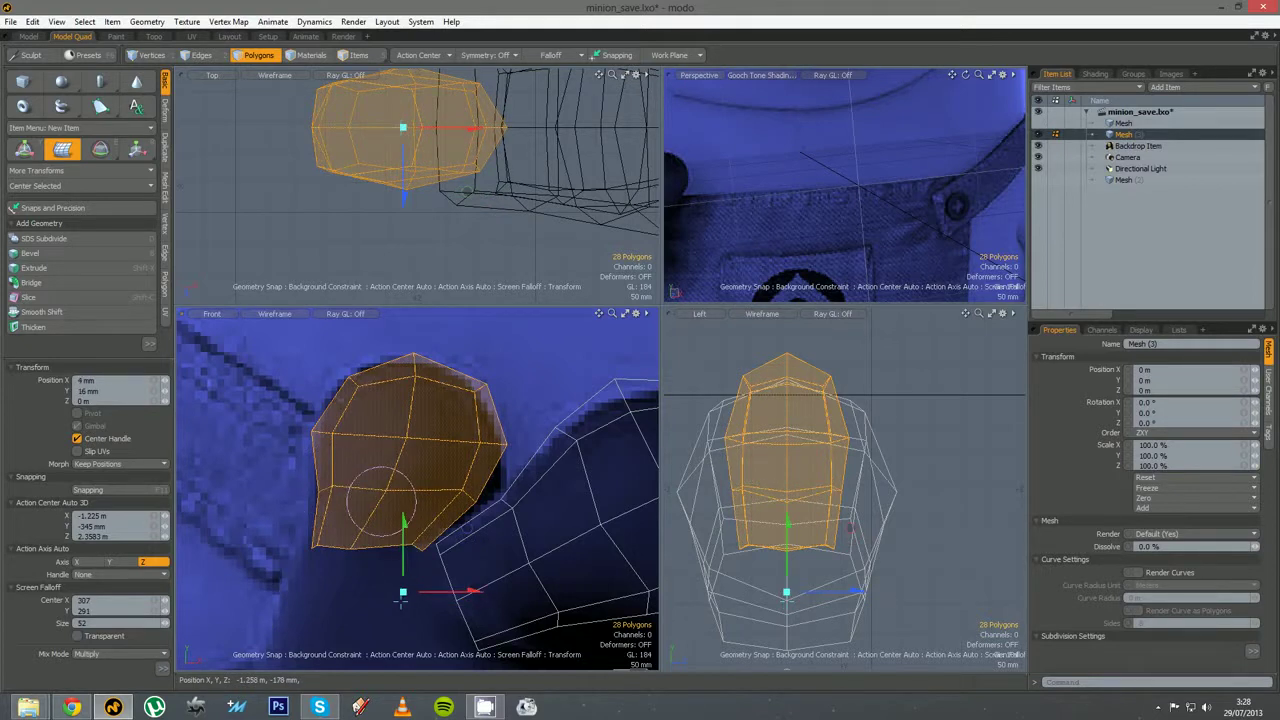
pyautogui.press('space')
# Enlarge the perspective viewport, clear the polygon selection, and bring the open ends of the thumb and both fingers into view
pyautogui.scroll(-3, 494, 463)
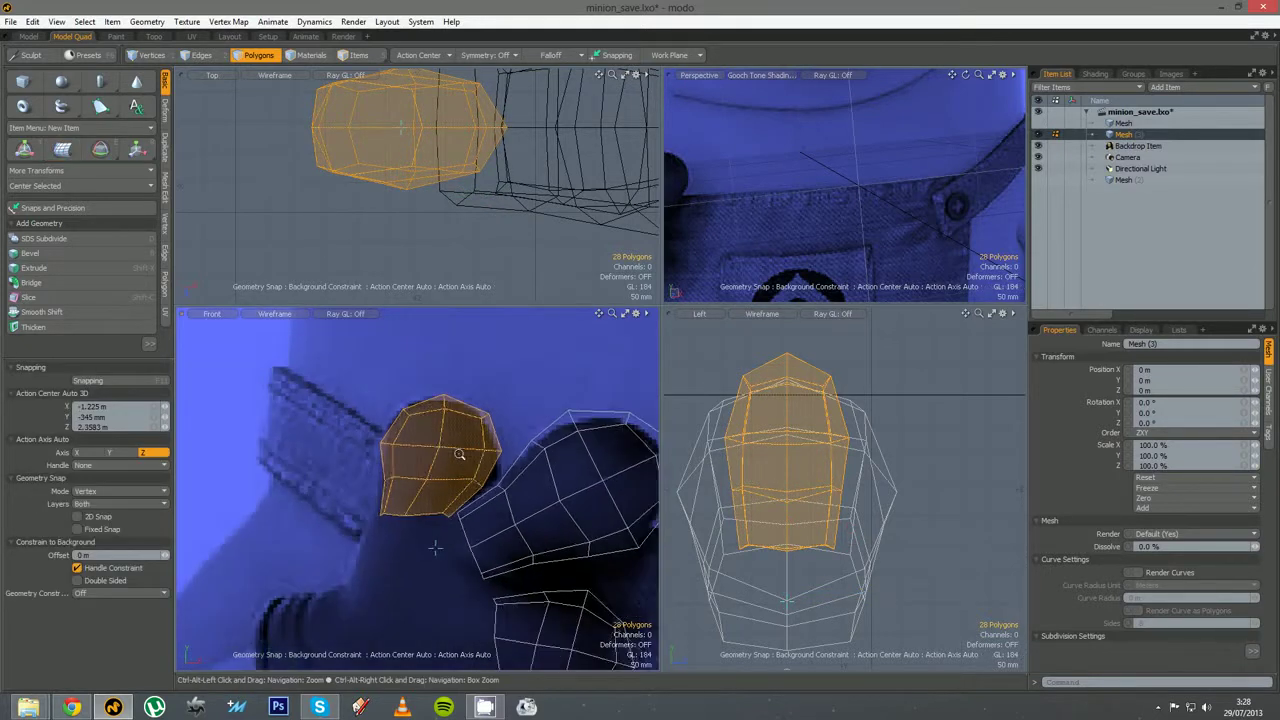
pyautogui.moveTo(659, 306); pyautogui.dragTo(470, 379)
pyautogui.hotkey('shift', 'a')
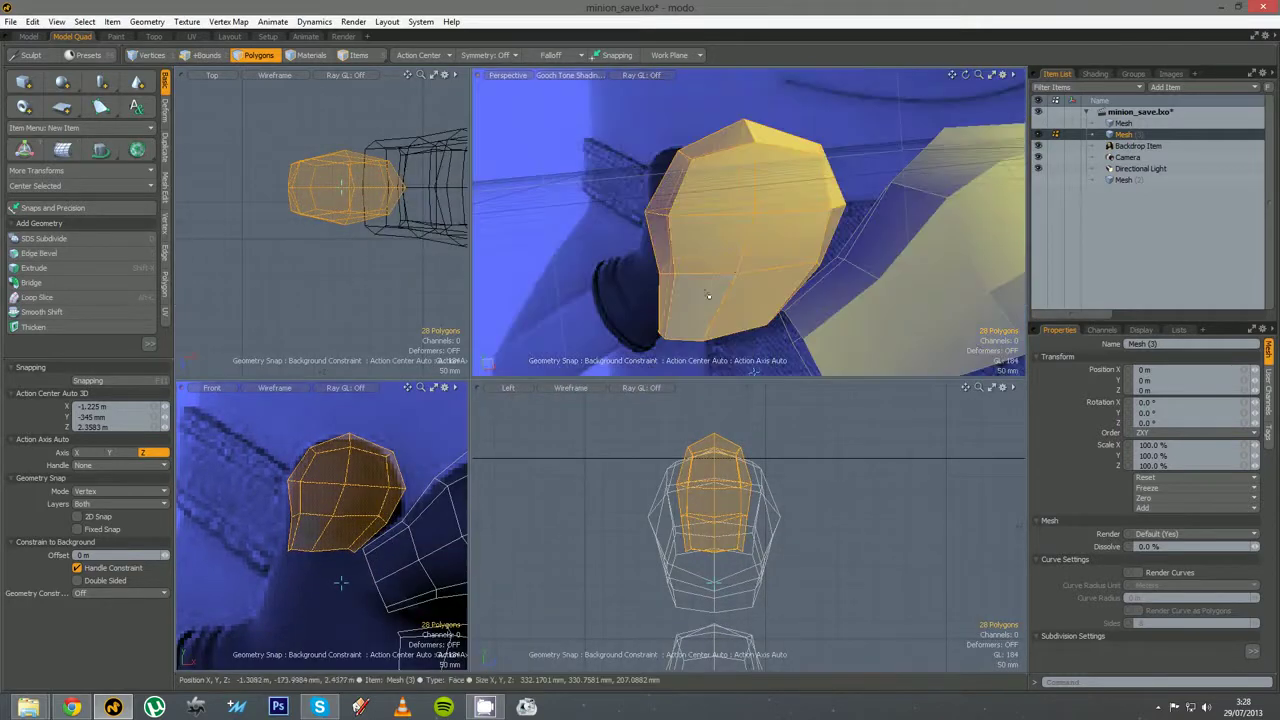
pyautogui.press('Escape')
pyautogui.keyDown('ctrl'); pyautogui.keyDown('alt'); pyautogui.moveTo(732, 265); pyautogui.dragTo(680, 288); pyautogui.keyUp('alt'); pyautogui.keyUp('ctrl')
pyautogui.keyDown('alt'); pyautogui.keyDown('shift'); pyautogui.moveTo(752, 304); pyautogui.dragTo(625, 328); pyautogui.keyUp('shift'); pyautogui.keyUp('alt')
pyautogui.keyDown('alt'); pyautogui.moveTo(754, 354); pyautogui.dragTo(833, 315); pyautogui.keyUp('alt')
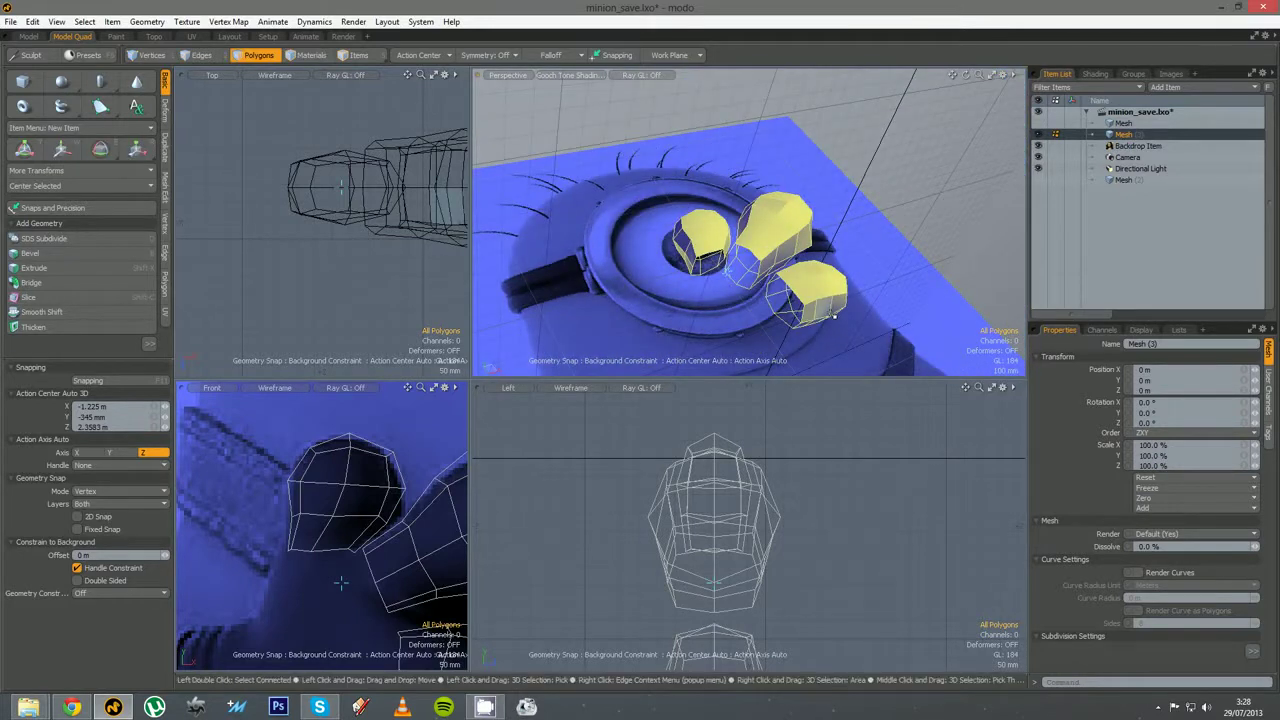
pyautogui.keyDown('ctrl'); pyautogui.keyDown('alt'); pyautogui.moveTo(757, 288); pyautogui.dragTo(806, 247); pyautogui.keyUp('alt'); pyautogui.keyUp('ctrl')
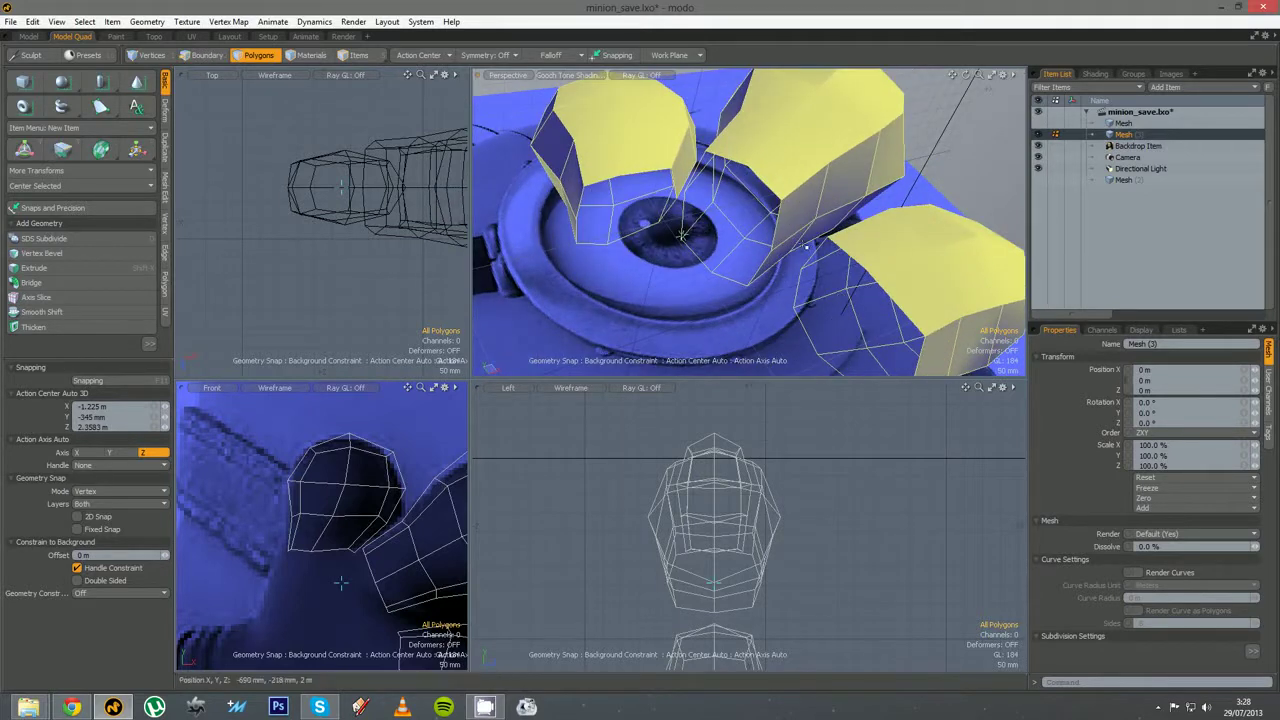
# Select two facing rim edges on each of the main and lower fingers' open ends and bridge them
pyautogui.press('2')
pyautogui.click(775, 238)
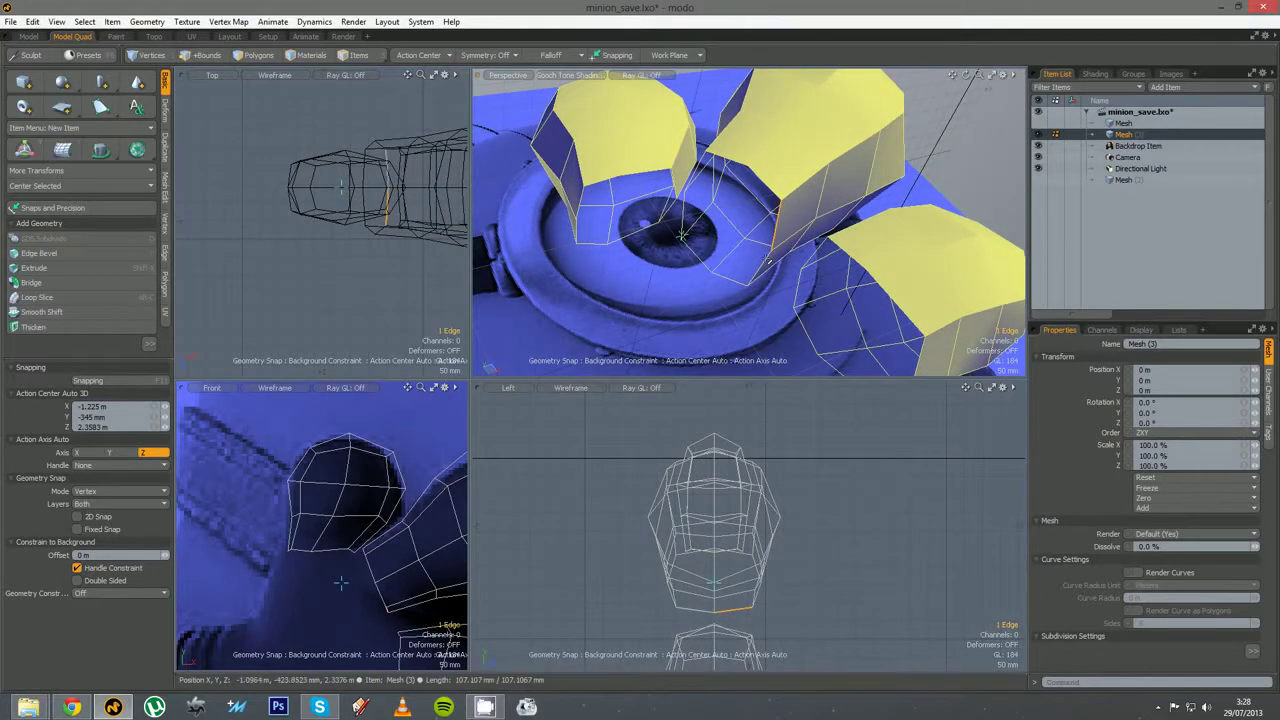
pyautogui.keyDown('shift'); pyautogui.click(766, 262); pyautogui.keyUp('shift')
pyautogui.keyDown('shift'); pyautogui.click(797, 288); pyautogui.keyUp('shift')
pyautogui.keyDown('shift'); pyautogui.click(817, 258); pyautogui.keyUp('shift')
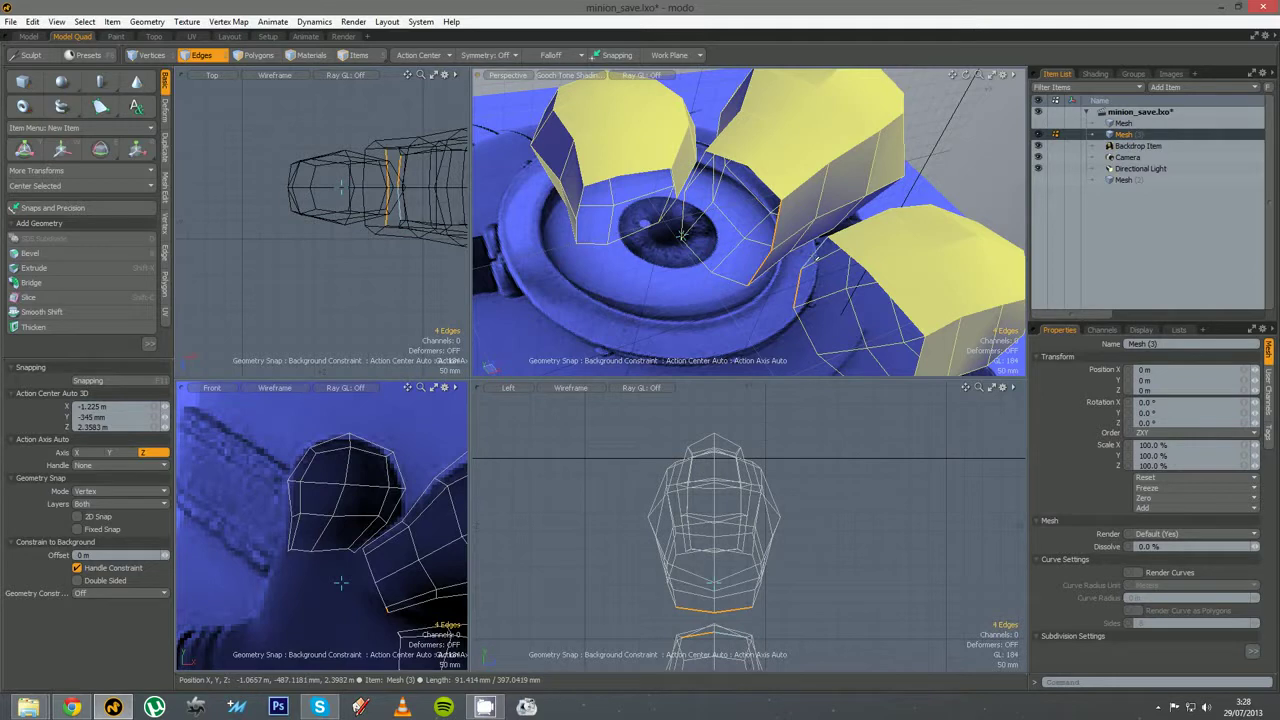
pyautogui.rightClick(814, 256)
pyautogui.click(766, 296)
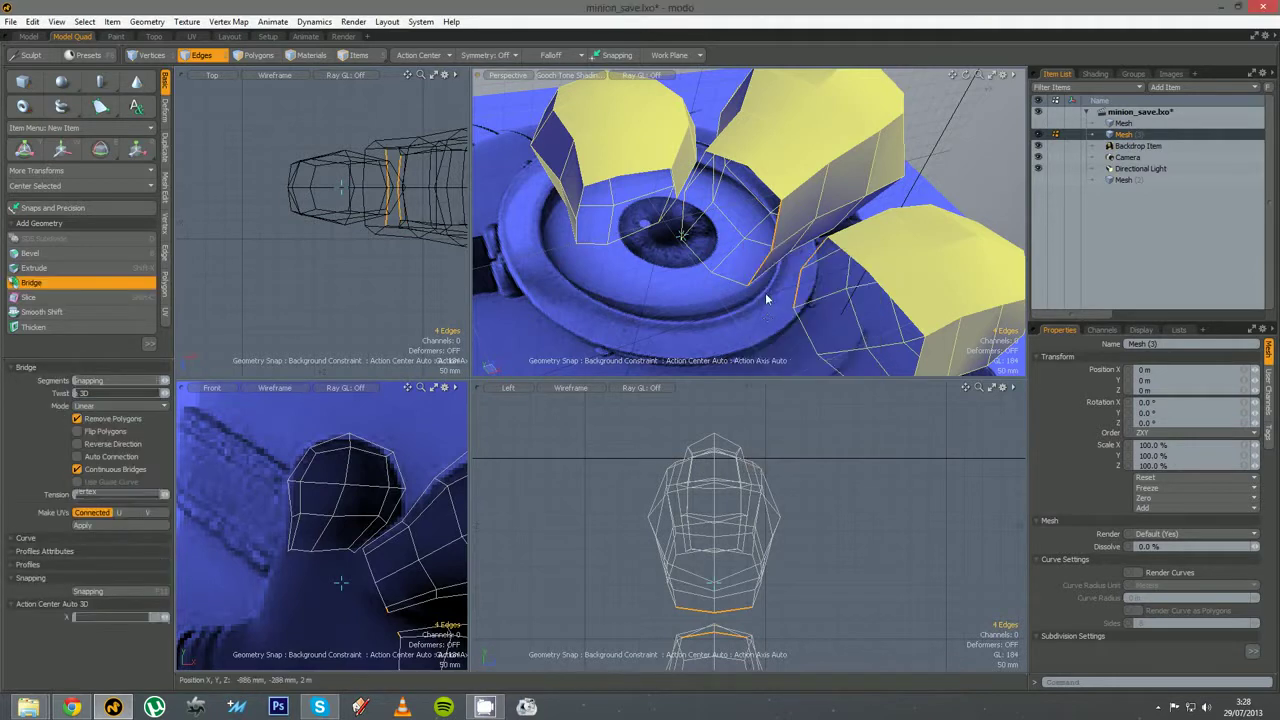
pyautogui.press('space')
# Select two facing rim edges on each of the thumb's and main finger's open ends, bridge them, and clear the selection
pyautogui.keyDown('alt'); pyautogui.moveTo(698, 323); pyautogui.dragTo(736, 254); pyautogui.keyUp('alt')
pyautogui.click(720, 231)
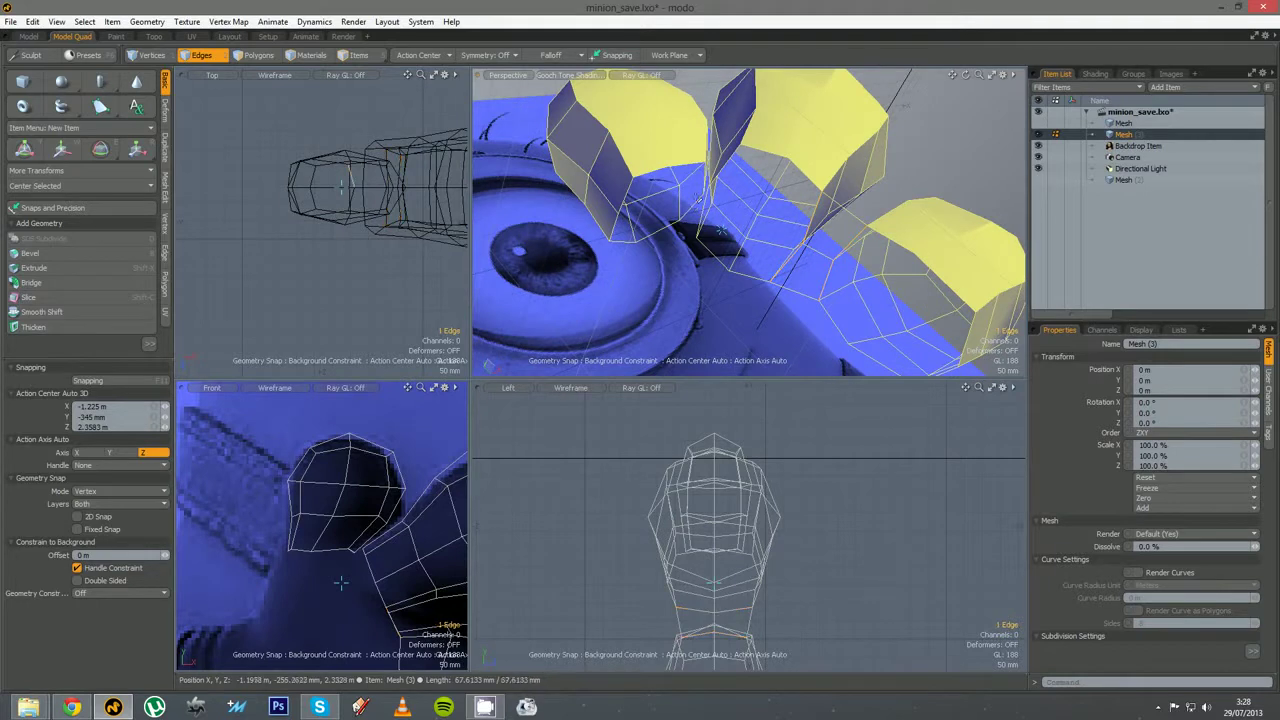
pyautogui.keyDown('alt'); pyautogui.moveTo(731, 232); pyautogui.dragTo(662, 216); pyautogui.keyUp('alt')
pyautogui.keyDown('shift'); pyautogui.click(662, 176); pyautogui.keyUp('shift')
pyautogui.keyDown('shift'); pyautogui.click(683, 168); pyautogui.keyUp('shift')
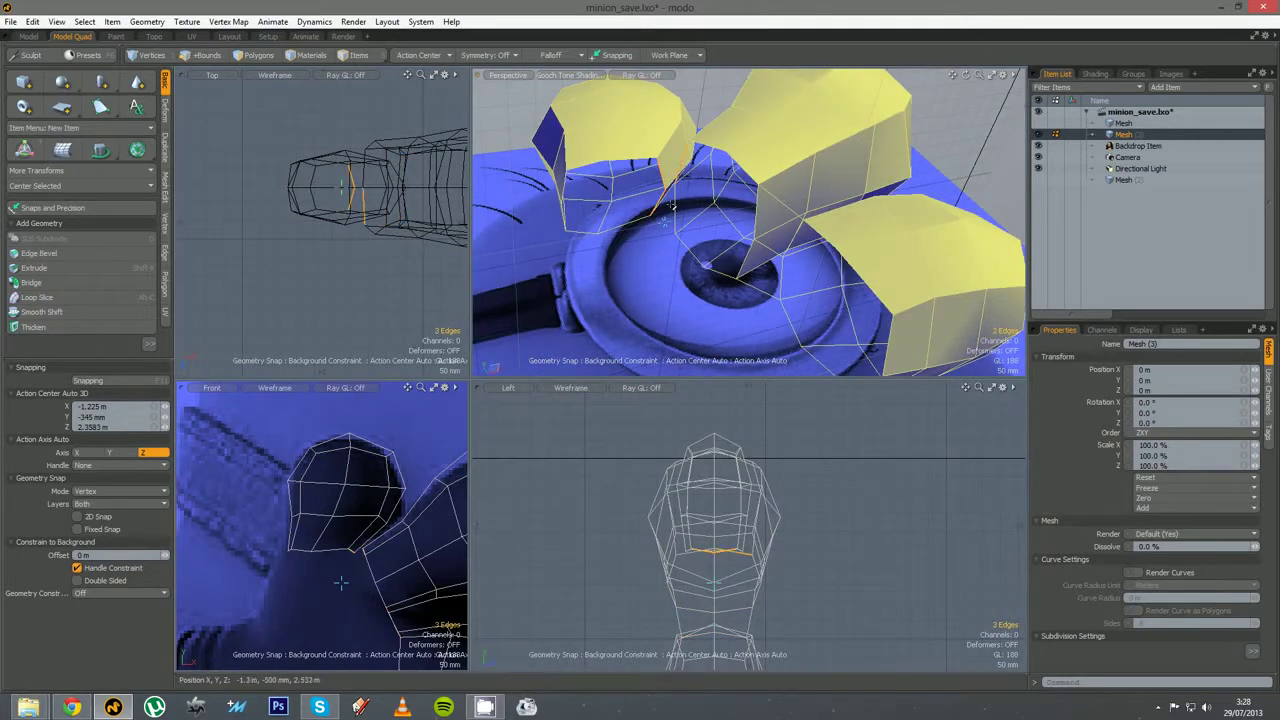
pyautogui.keyDown('shift'); pyautogui.click(677, 205); pyautogui.keyUp('shift')
pyautogui.rightClick(675, 205)
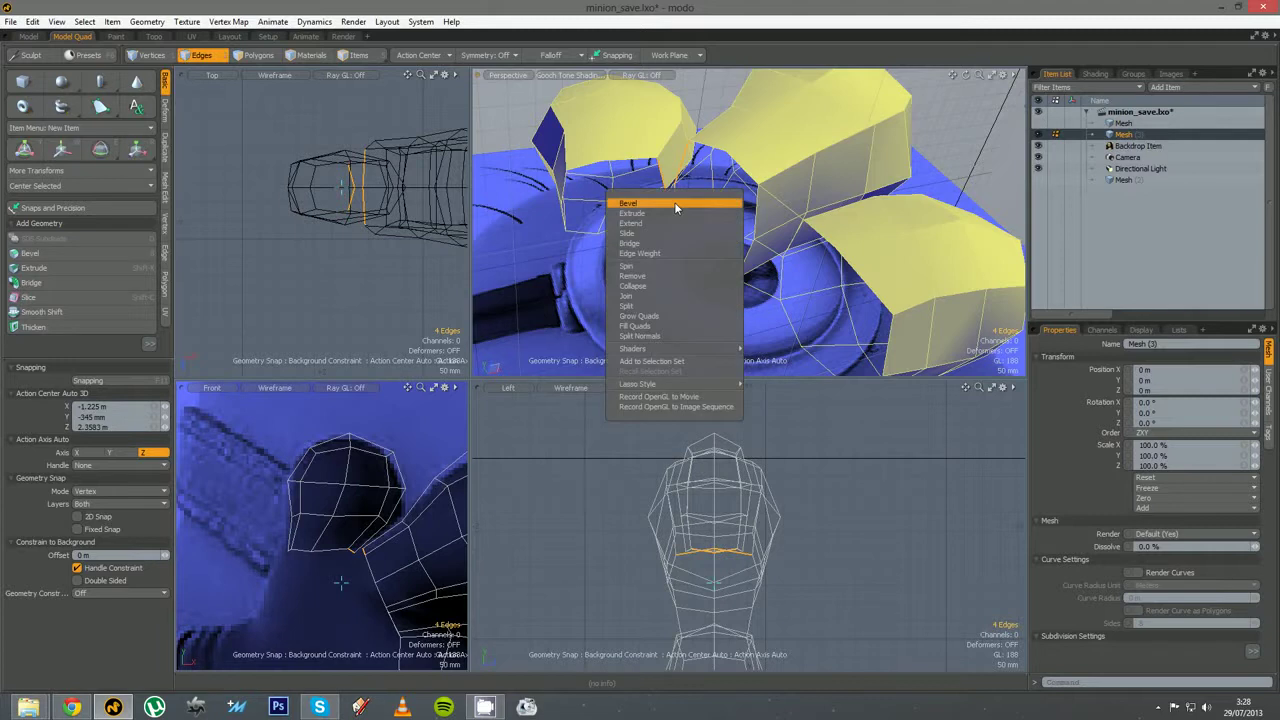
pyautogui.click(647, 246)
pyautogui.click(652, 285)
pyautogui.press('space')
pyautogui.click(653, 286)
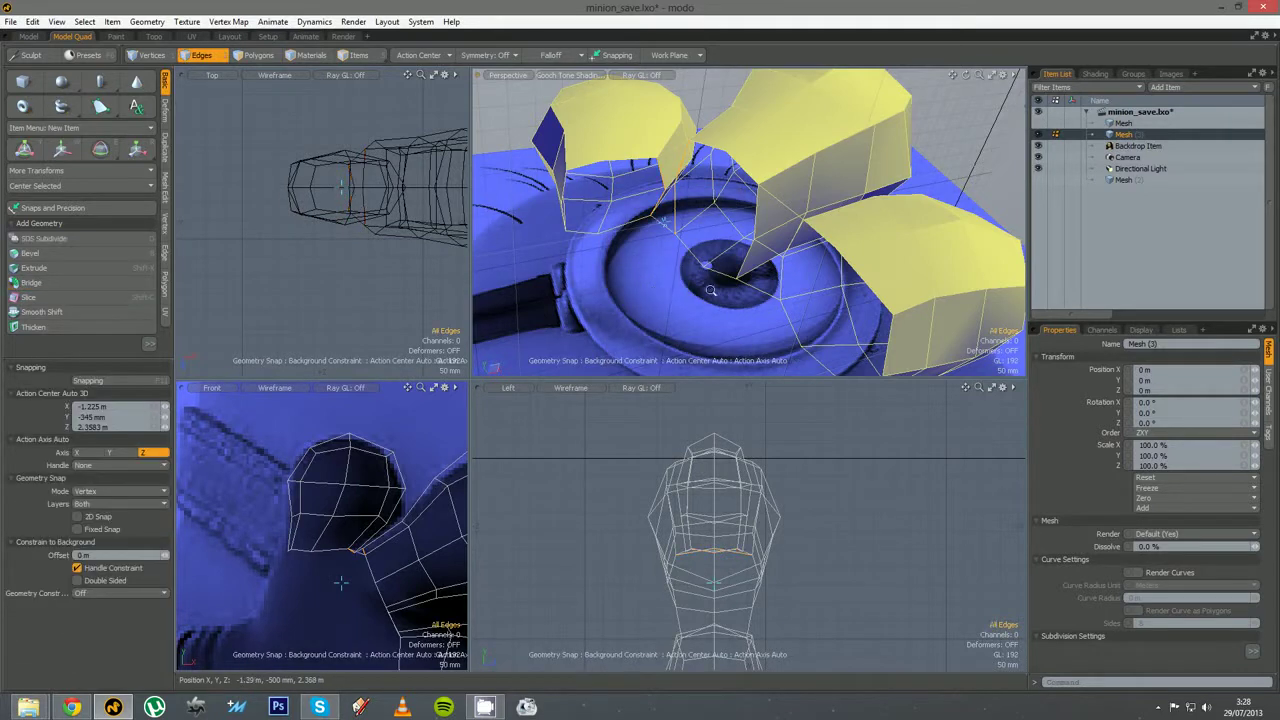
# Select the open border loop around the joined thumb and fingers and extend it toward the glove cuff to form the palm
pyautogui.scroll(-4, 660, 288)
pyautogui.keyDown('alt'); pyautogui.moveTo(666, 290); pyautogui.dragTo(743, 313); pyautogui.keyUp('alt')
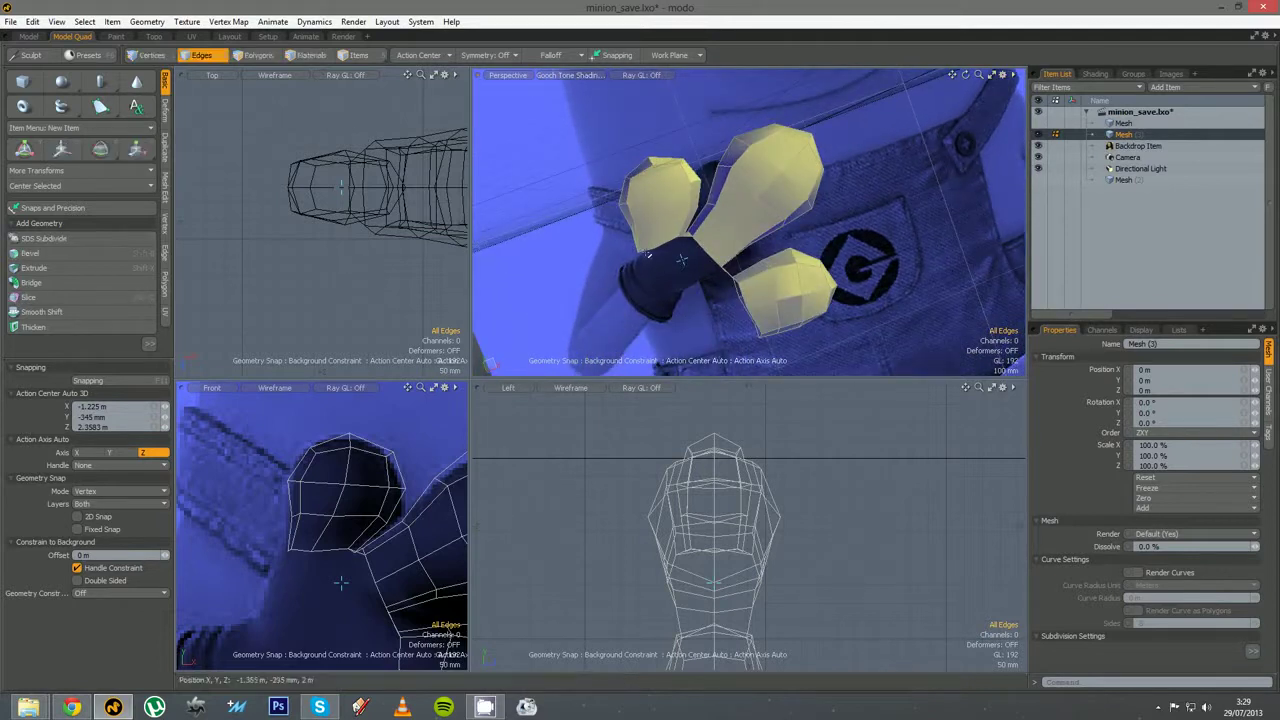
pyautogui.doubleClick(718, 263)
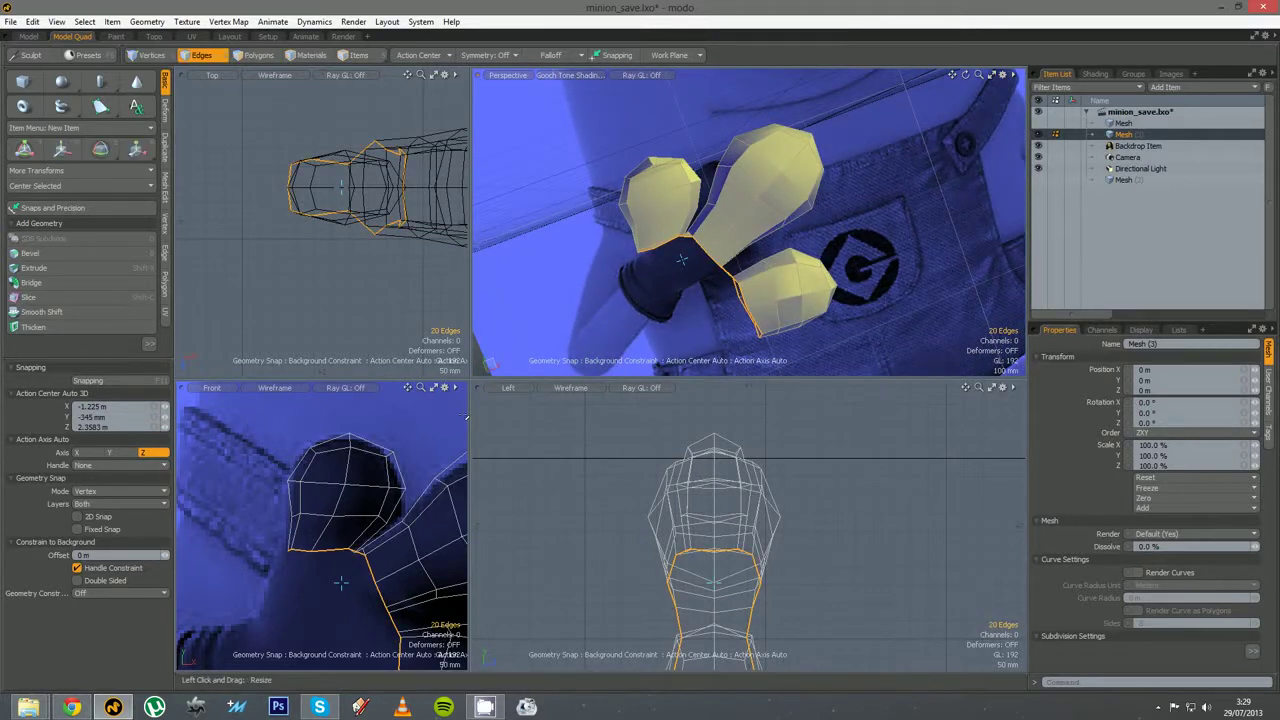
pyautogui.moveTo(466, 381); pyautogui.dragTo(598, 302)
pyautogui.keyDown('alt'); pyautogui.keyDown('shift'); pyautogui.moveTo(421, 612); pyautogui.dragTo(307, 587); pyautogui.keyUp('shift'); pyautogui.keyUp('alt')
pyautogui.press('z')
pyautogui.press('y')
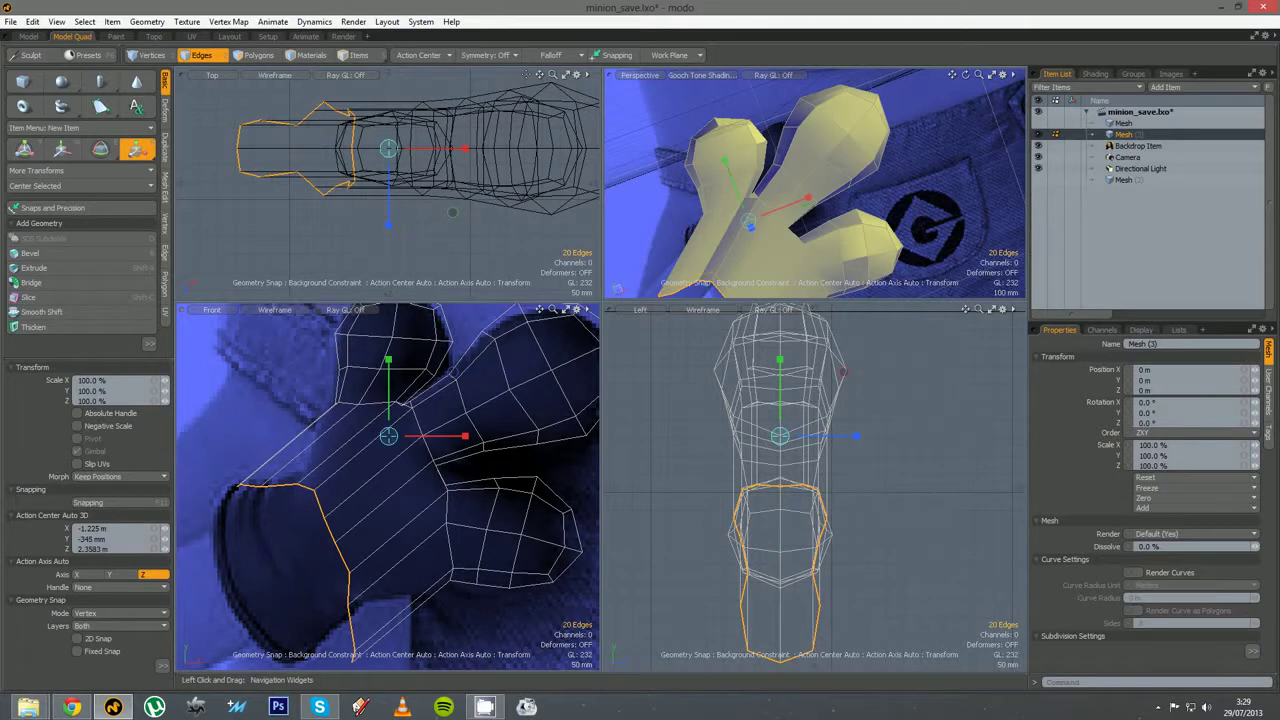
# Set the action center to Selection and flatten the open palm rim loop by scaling its Z axis to 0%
pyautogui.click(414, 54)
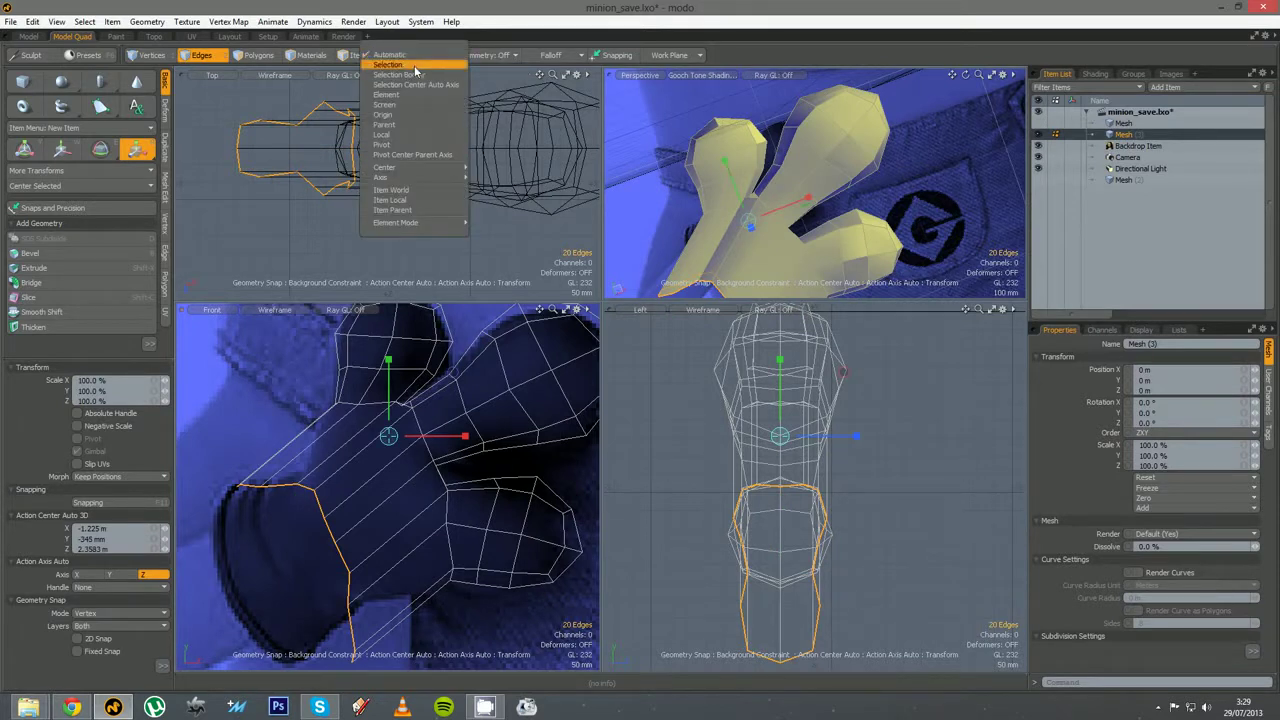
pyautogui.click(414, 65)
pyautogui.moveTo(255, 602); pyautogui.dragTo(353, 530)
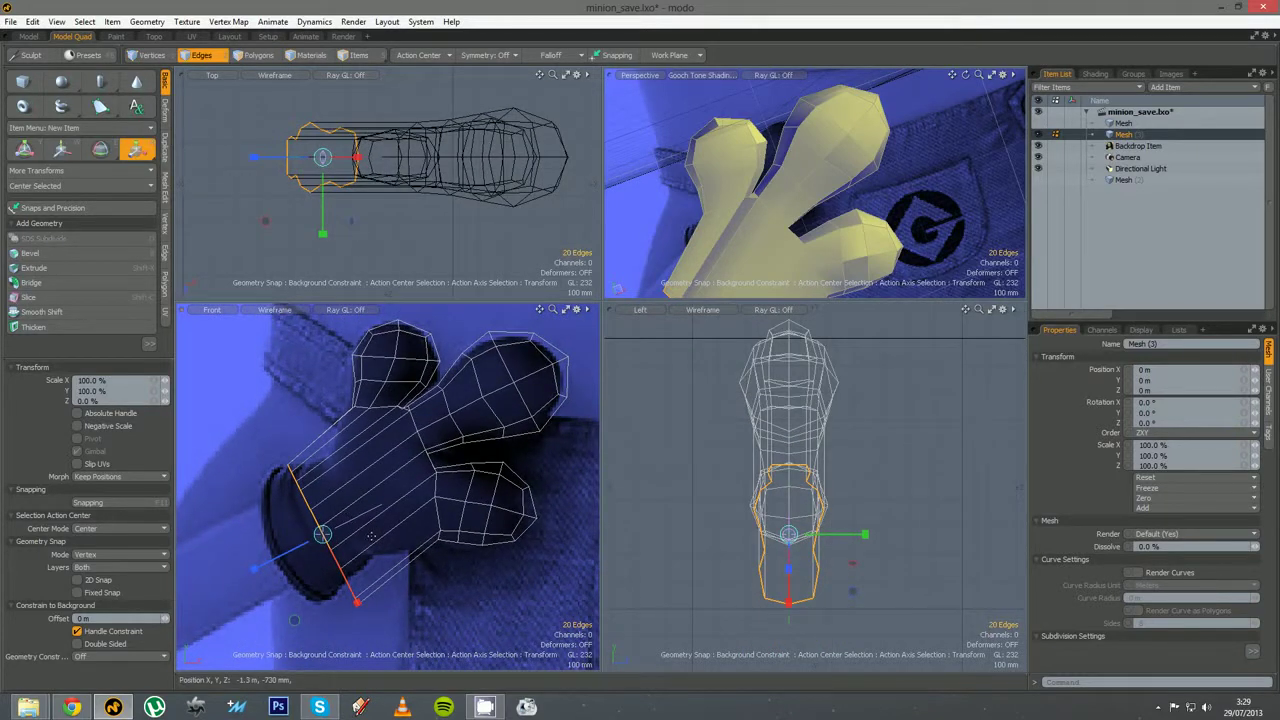
# Move the flattened palm rim up to where the glove's cuff begins and scale it down to the wrist width in the reference
pyautogui.press('y')
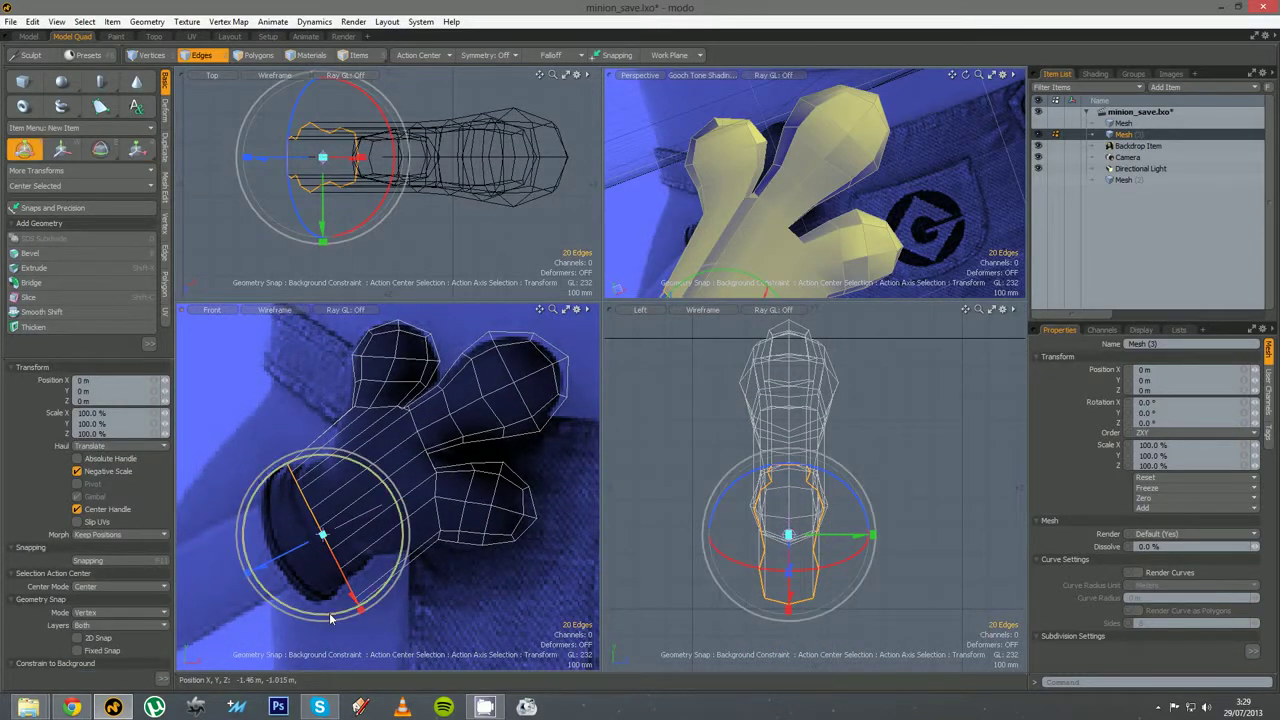
pyautogui.press('w')
pyautogui.moveTo(284, 585); pyautogui.dragTo(322, 535)
pyautogui.press('r')
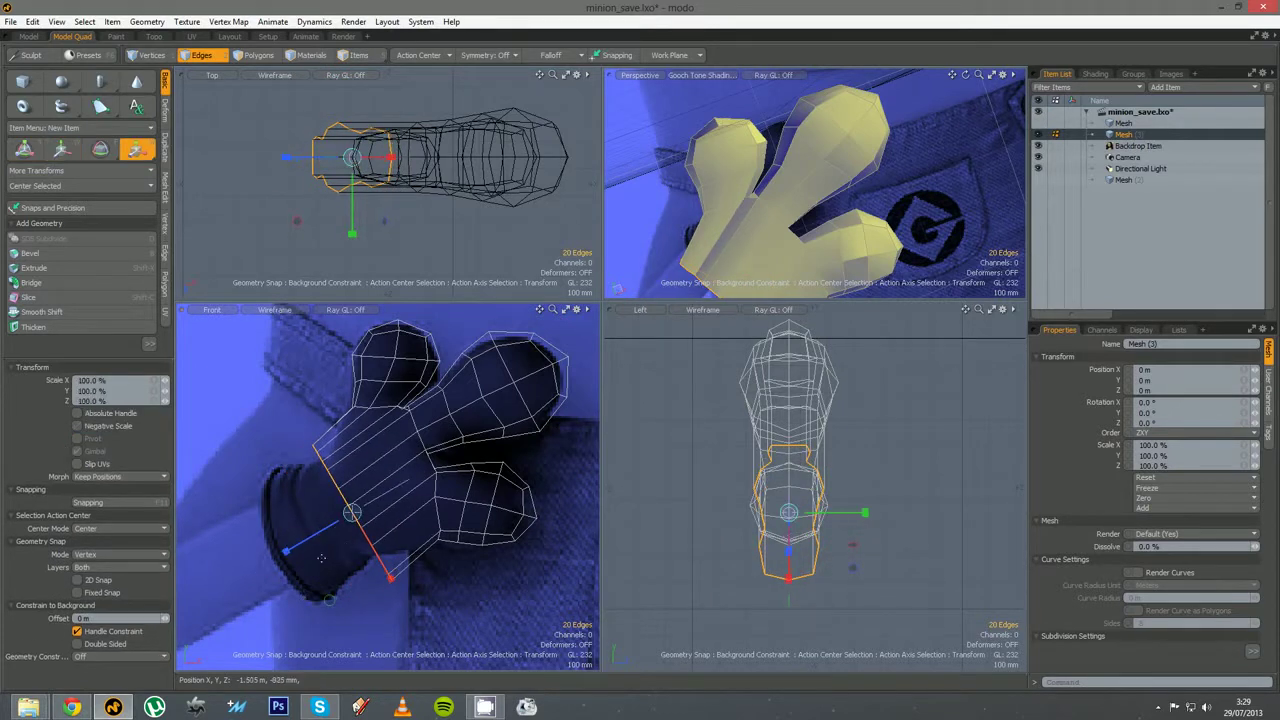
pyautogui.moveTo(357, 520)
pyautogui.mouseDown()
pyautogui.moveTo(334, 520)
pyautogui.moveTo(353, 515)
pyautogui.mouseUp()
pyautogui.press('w')
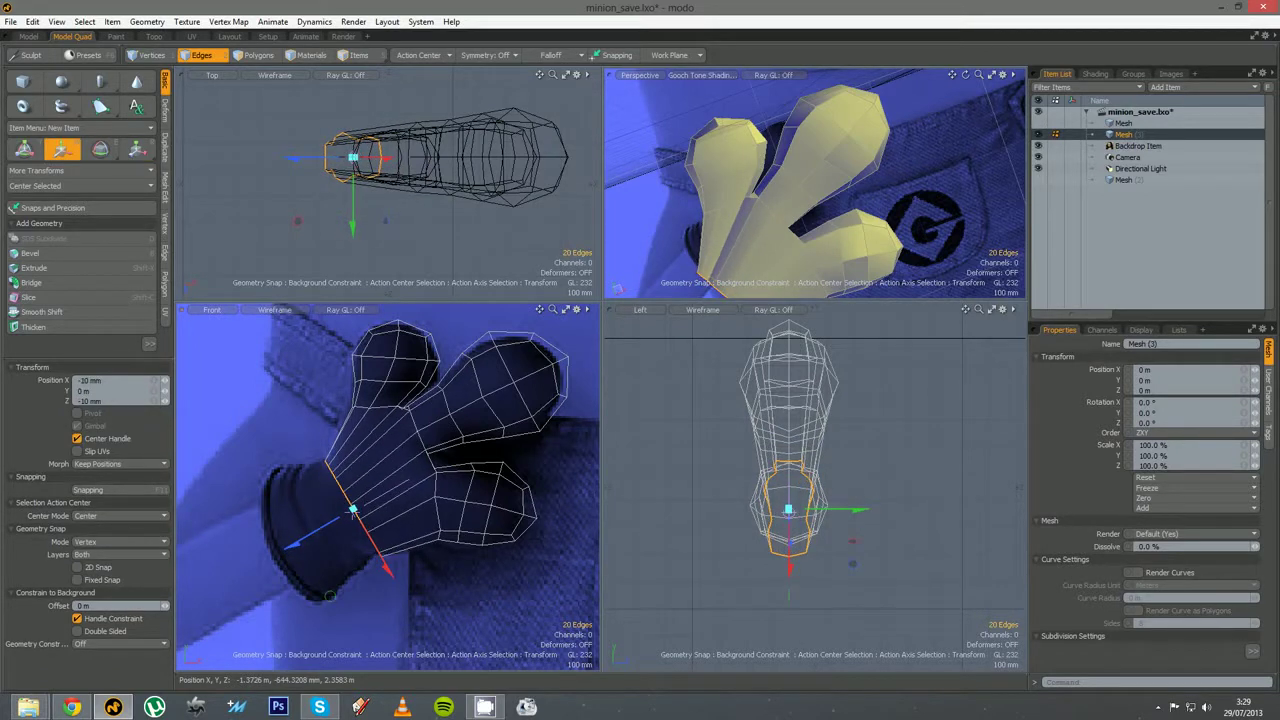
pyautogui.press('space')
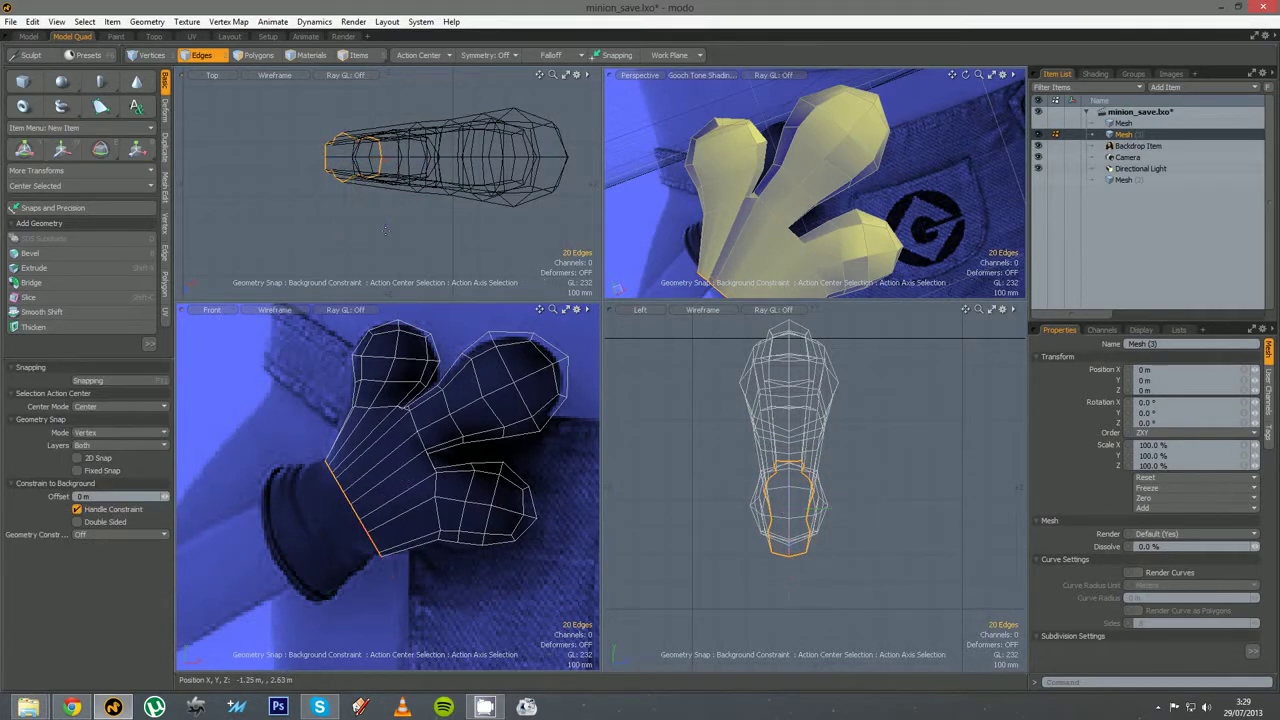
# Reshape the palm rim in the Top view into a smooth rounded oval, nudging its points with a screen falloff of size 50
pyautogui.keyDown('ctrl'); pyautogui.keyDown('alt'); pyautogui.moveTo(342, 139); pyautogui.dragTo(404, 154); pyautogui.keyUp('alt'); pyautogui.keyUp('ctrl')
pyautogui.press('e')
pyautogui.press('space')
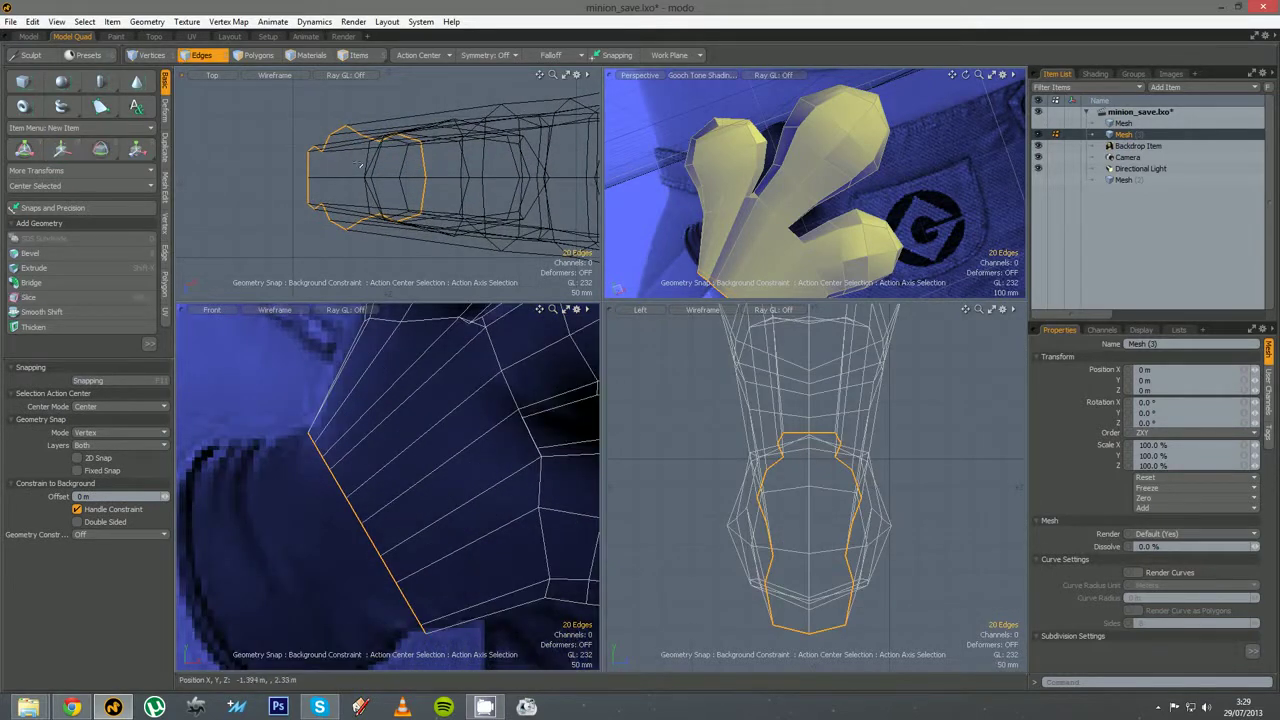
pyautogui.click(352, 164)
pyautogui.doubleClick(330, 144)
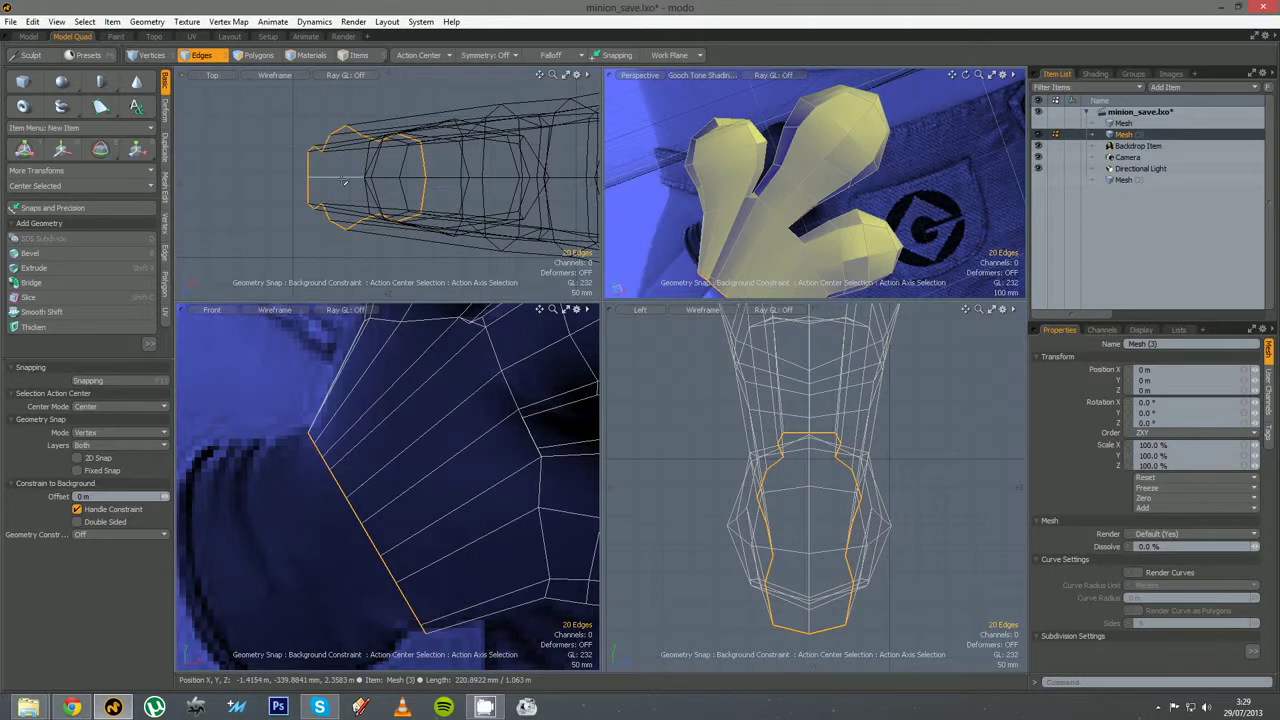
pyautogui.hotkey('ctrl', 't')
pyautogui.moveTo(341, 173); pyautogui.dragTo(347, 173, button='right')
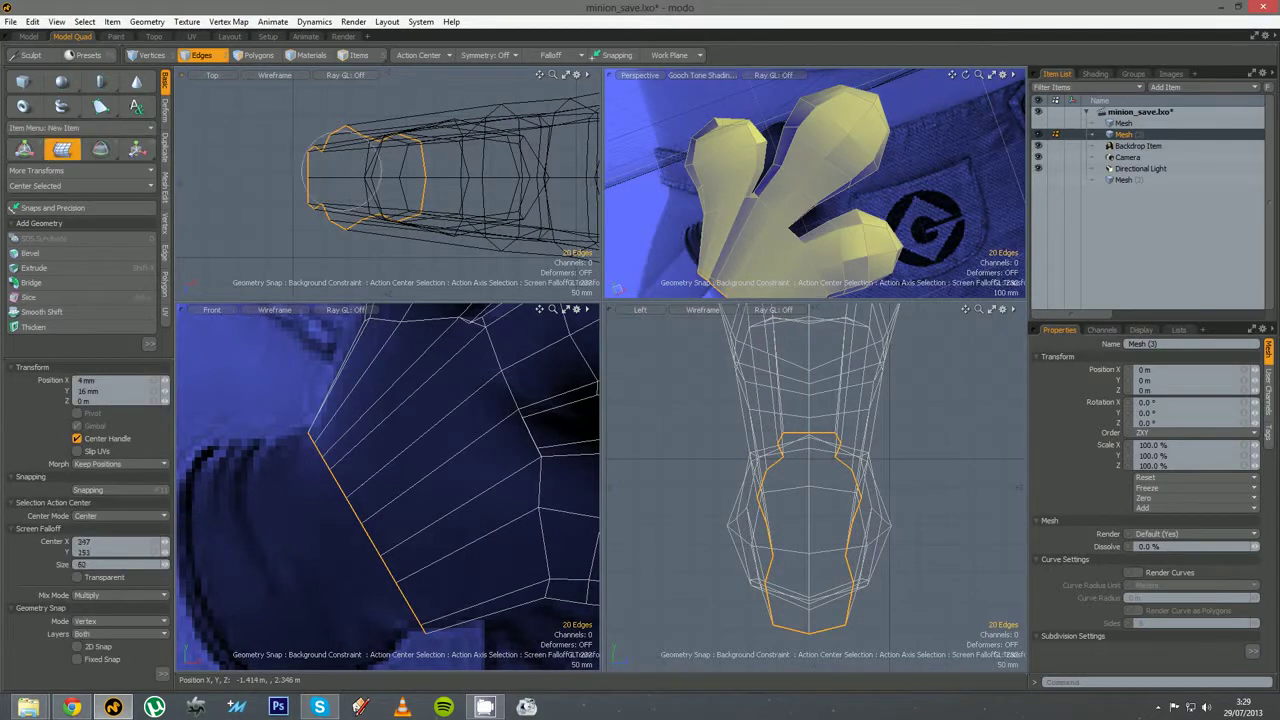
pyautogui.moveTo(374, 153); pyautogui.dragTo(374, 132)
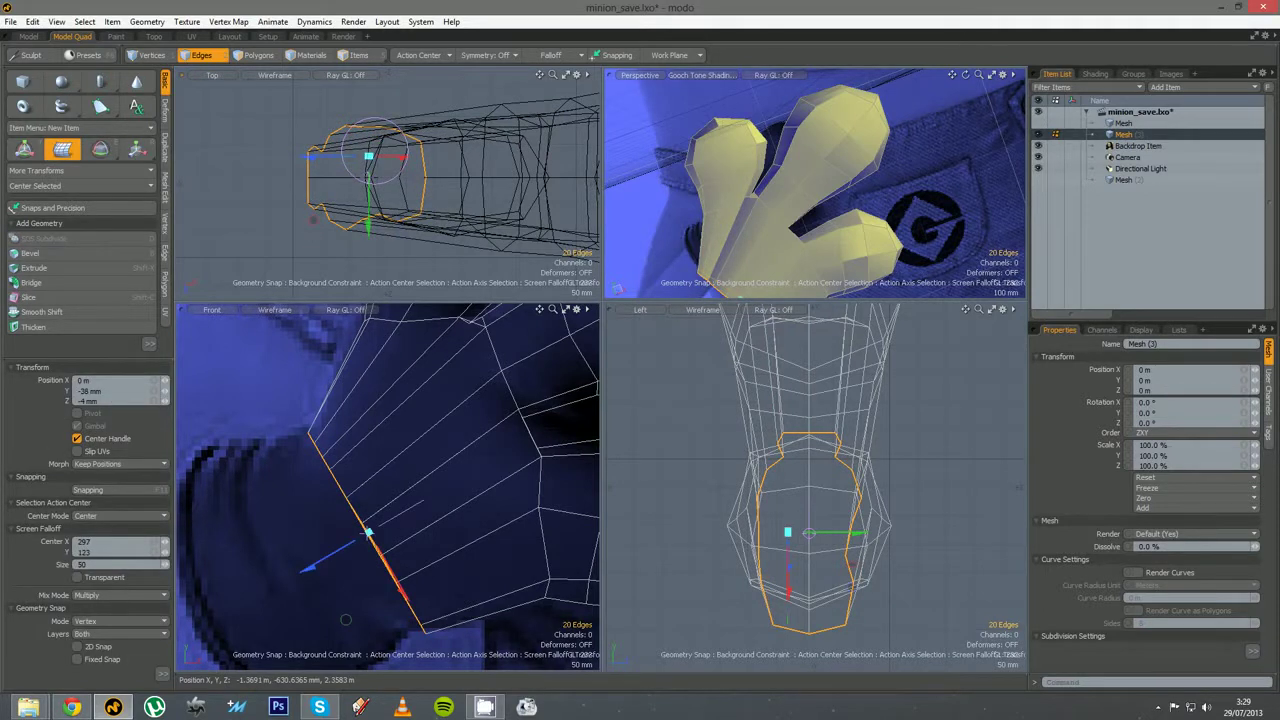
pyautogui.moveTo(391, 219); pyautogui.dragTo(341, 246)
pyautogui.moveTo(336, 199); pyautogui.dragTo(316, 219)
pyautogui.moveTo(335, 159); pyautogui.dragTo(321, 124)
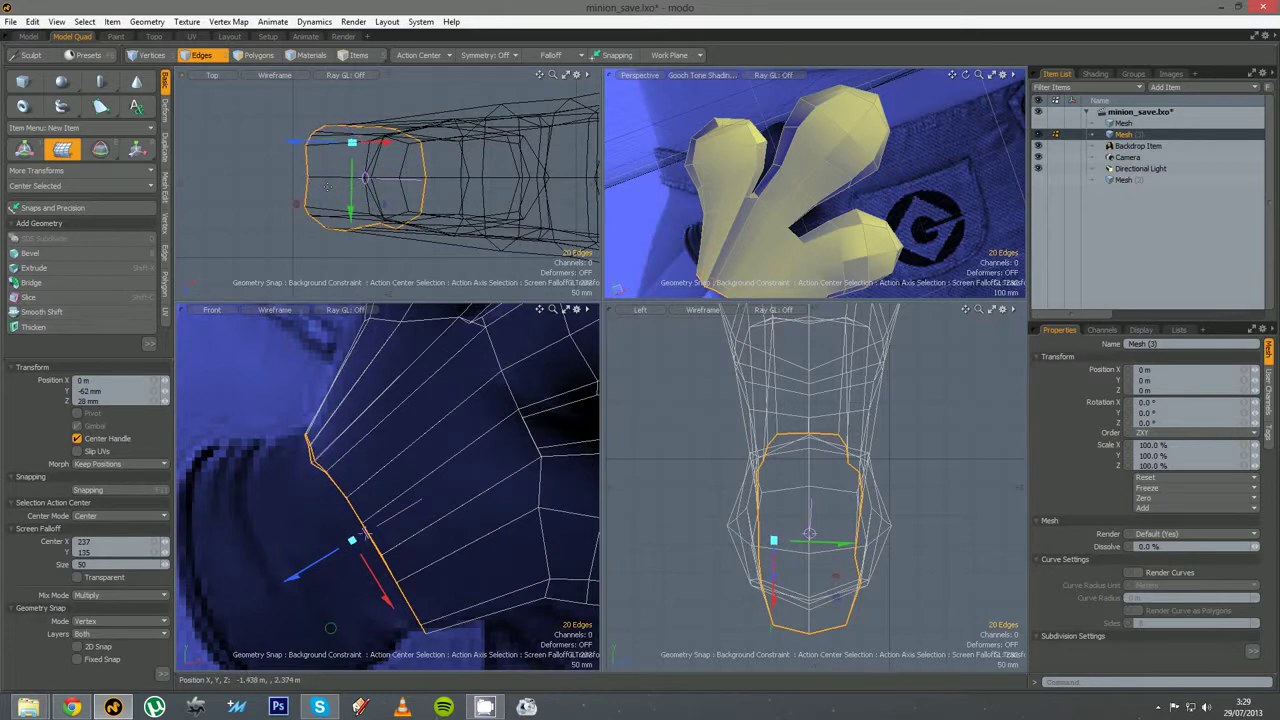
pyautogui.moveTo(327, 187); pyautogui.dragTo(355, 218)
pyautogui.moveTo(347, 142); pyautogui.dragTo(371, 141)
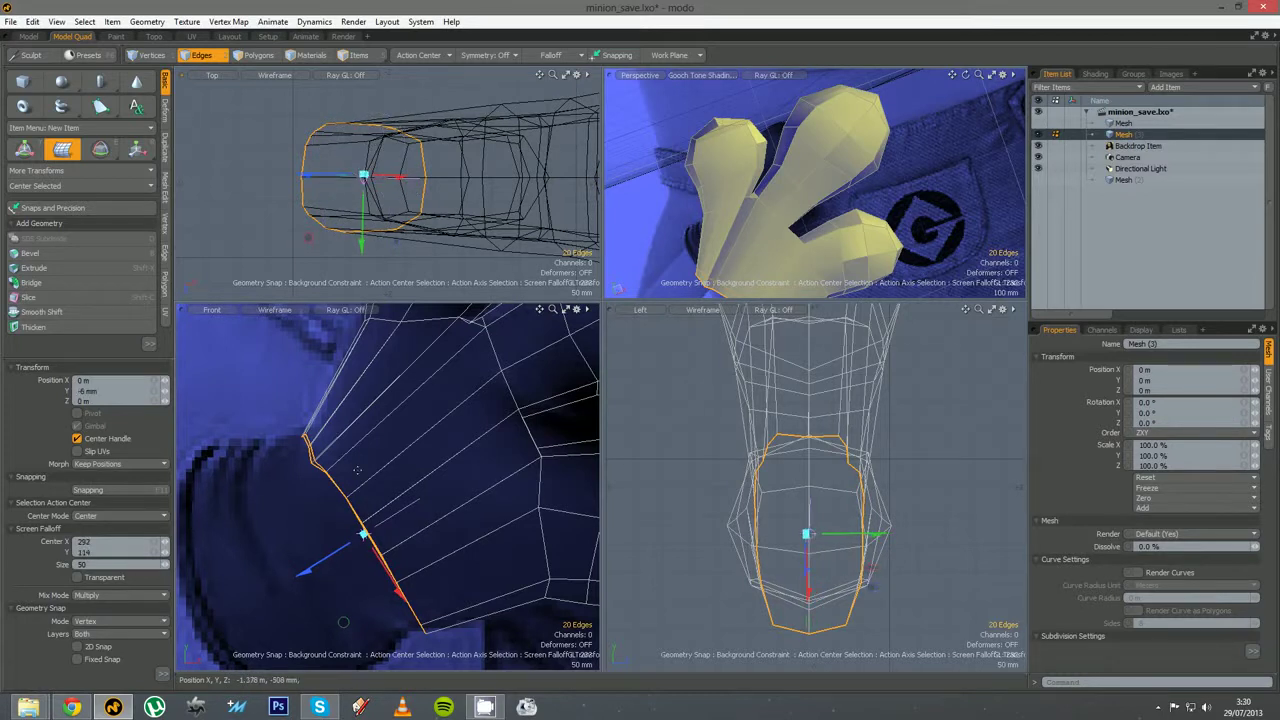
# Scale the reshaped palm rim along its own axis to flatten it back onto one slanted plane
pyautogui.press('r')
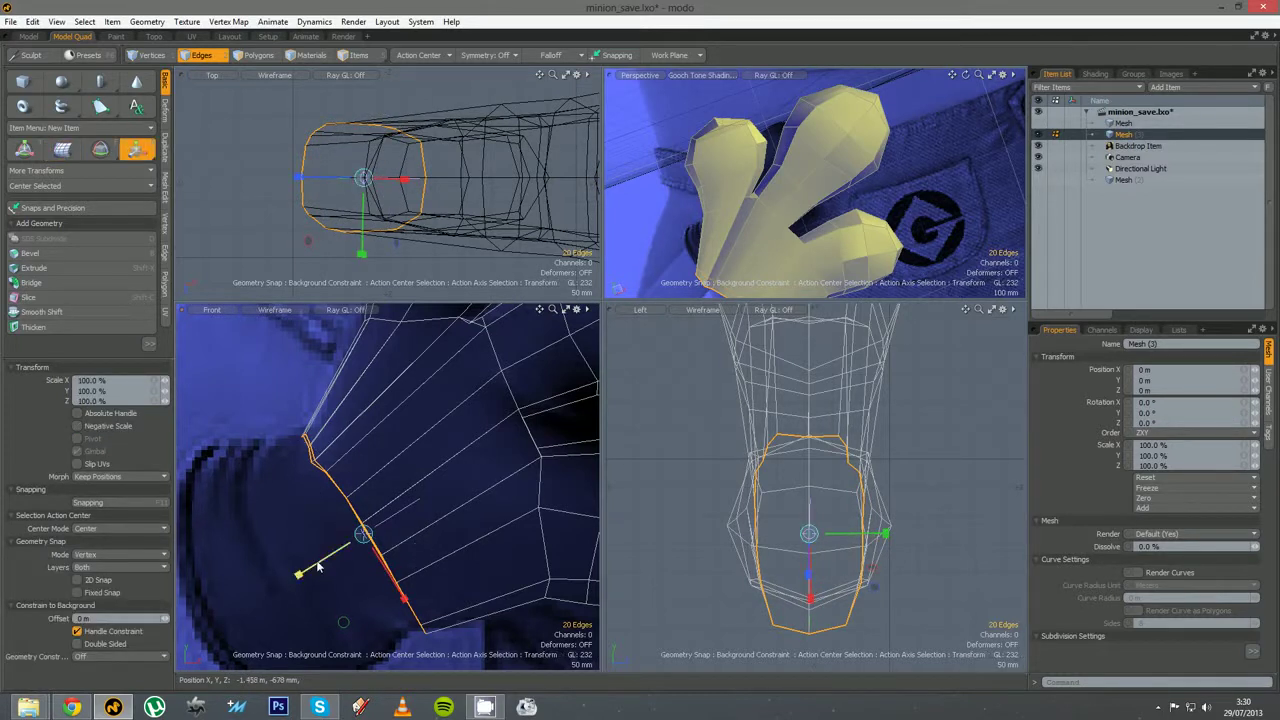
pyautogui.moveTo(319, 567); pyautogui.dragTo(356, 542)
pyautogui.press('space')
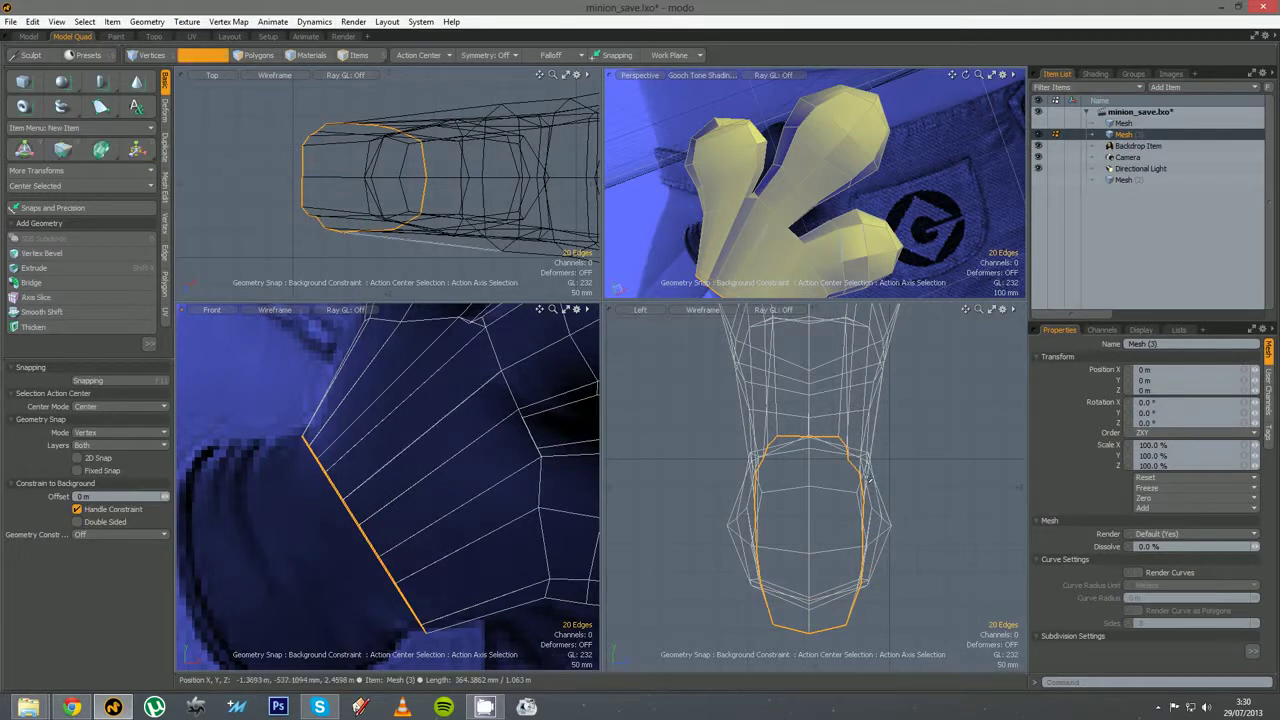
# Even out the upper corners of the palm rim in the Left view, reducing the screen falloff size to 30
pyautogui.hotkey('ctrl', 't')
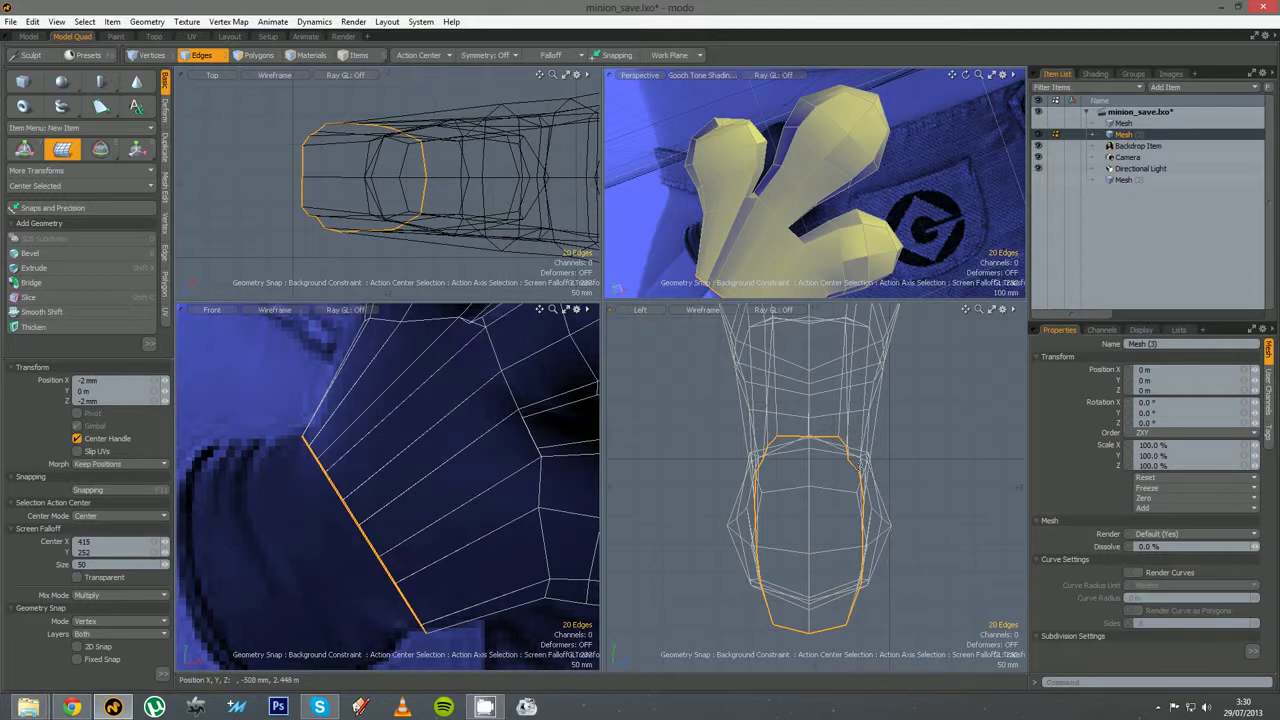
pyautogui.moveTo(837, 469); pyautogui.dragTo(847, 460)
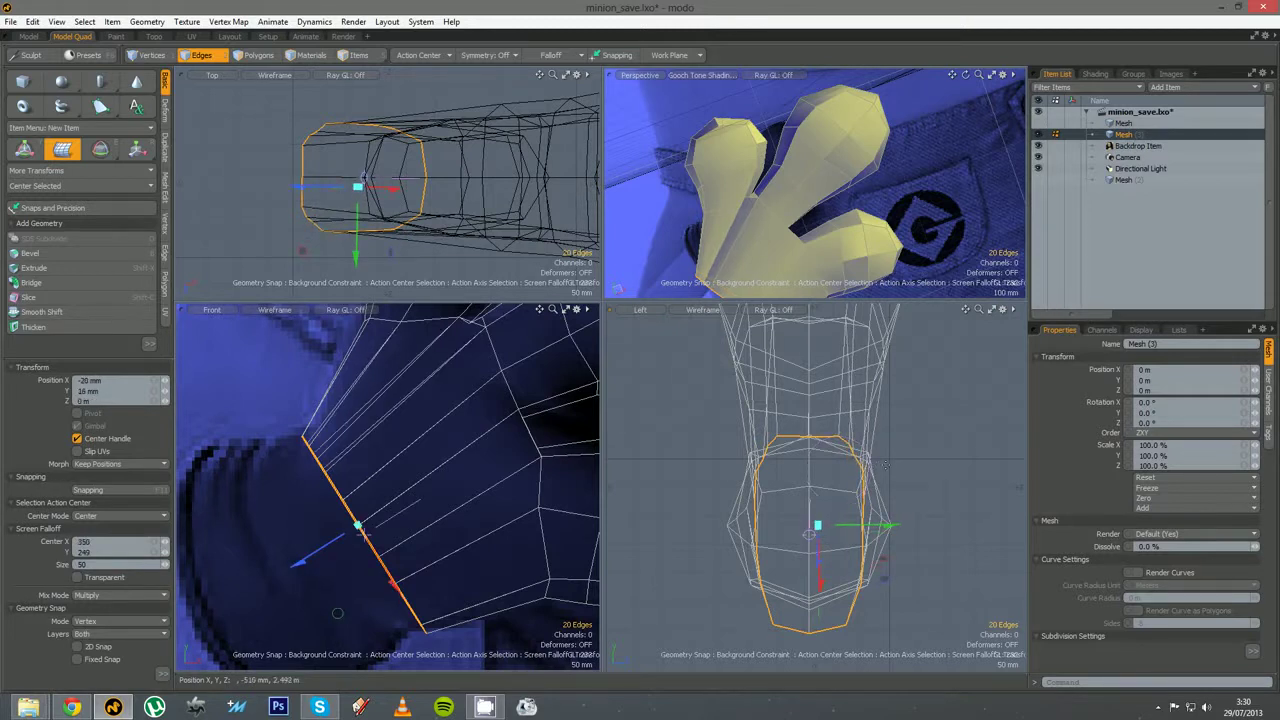
pyautogui.moveTo(888, 464); pyautogui.dragTo(875, 466, button='right')
pyautogui.moveTo(874, 467); pyautogui.dragTo(868, 467)
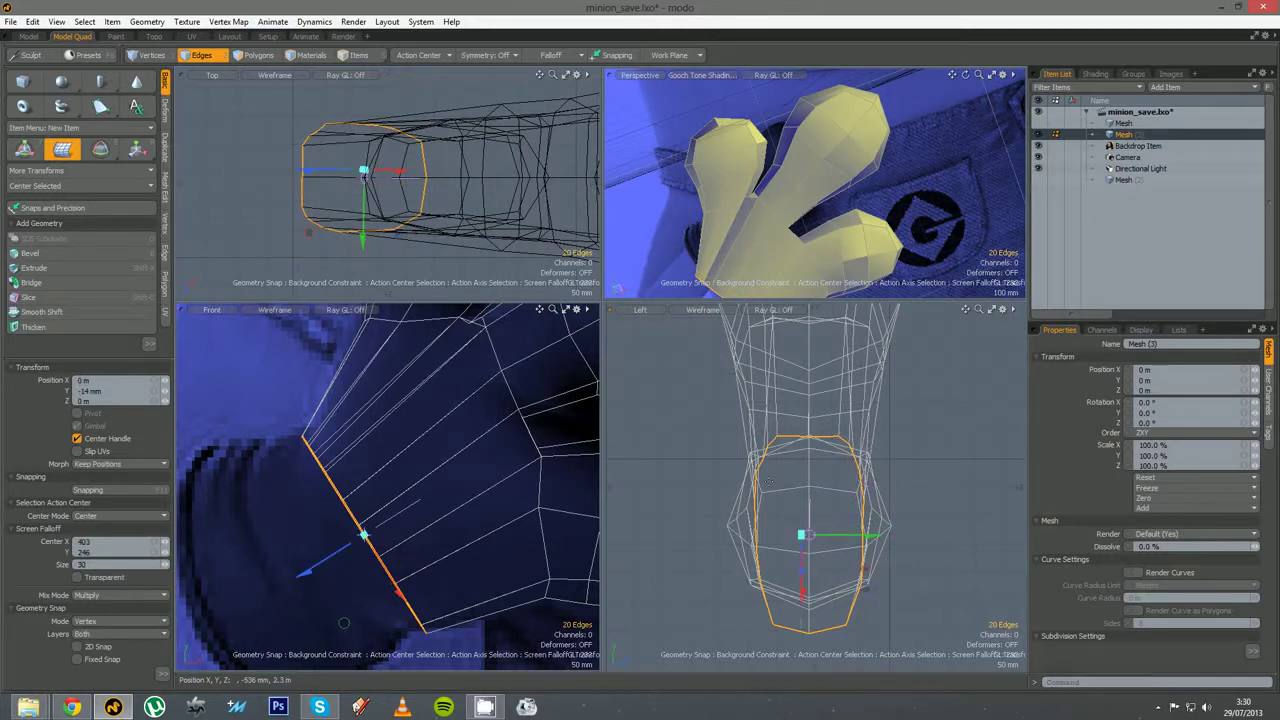
pyautogui.moveTo(768, 463); pyautogui.dragTo(820, 438)
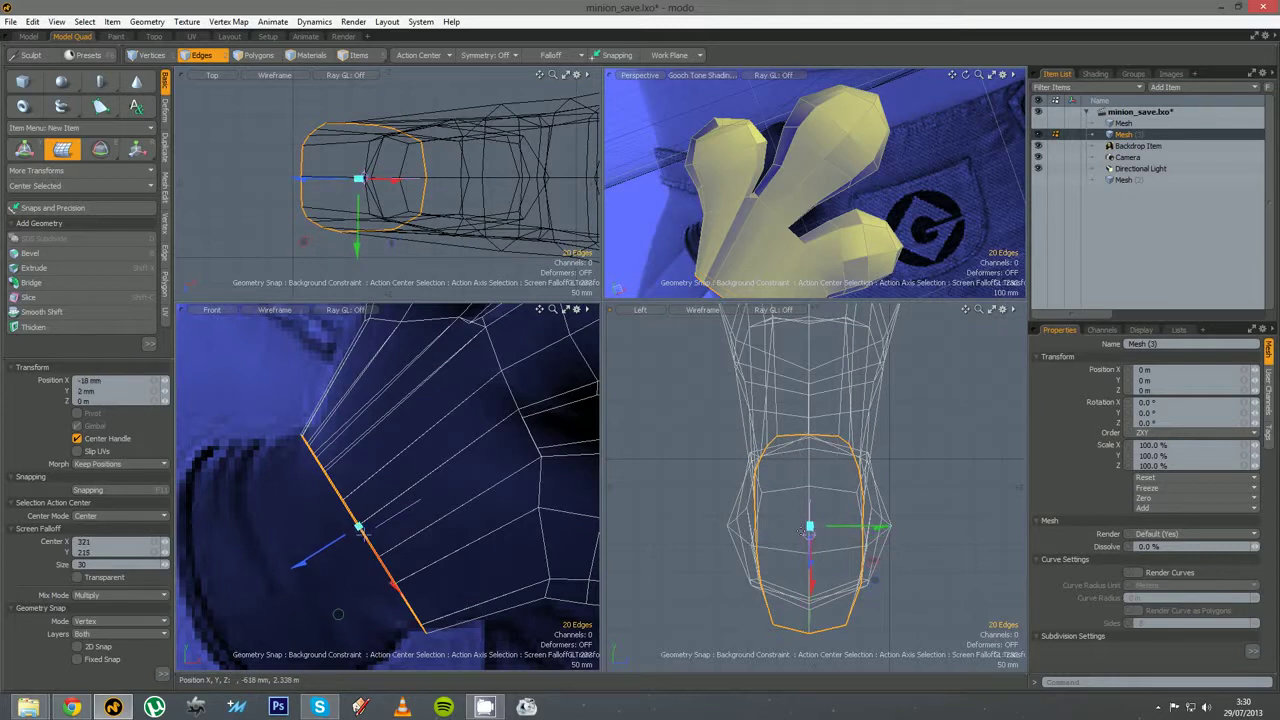
pyautogui.press('space')
# Add a loop slice at 50% around the palm and scale the new loop to 105% in X
pyautogui.scroll(-4, 825, 283)
pyautogui.keyDown('alt'); pyautogui.moveTo(826, 278); pyautogui.dragTo(712, 264); pyautogui.keyUp('alt')
pyautogui.scroll(-4, 341, 485)
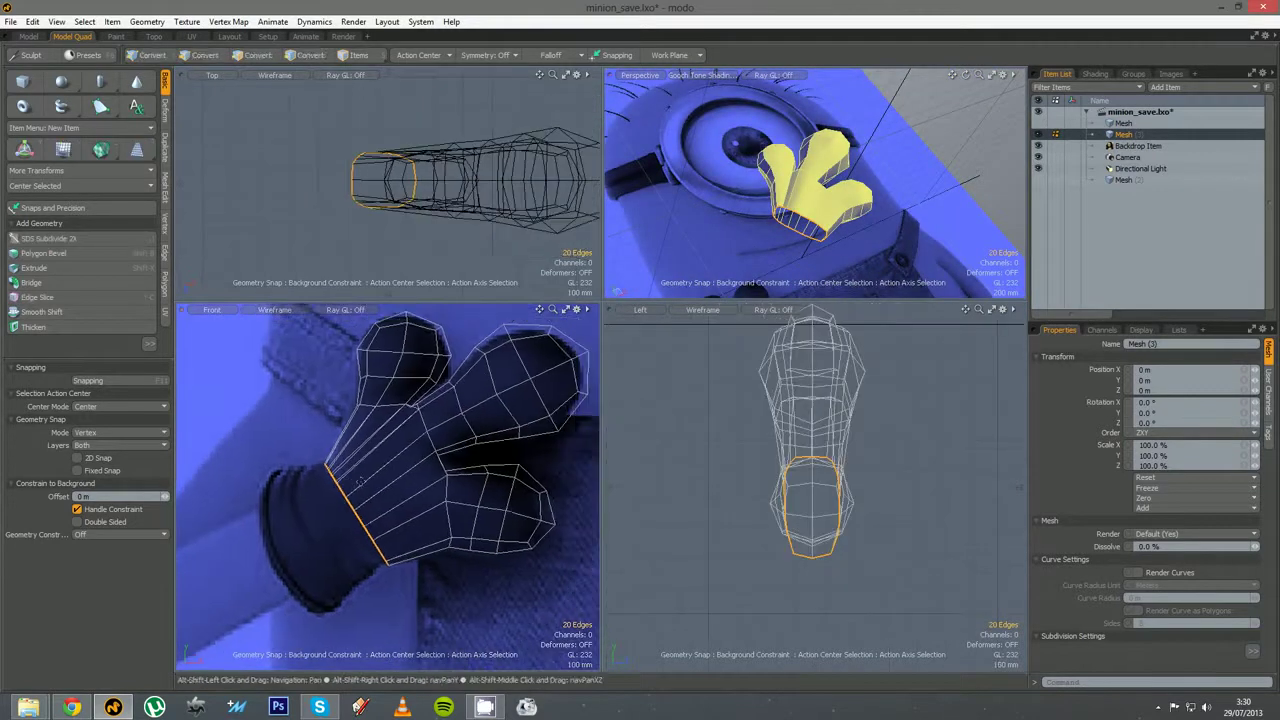
pyautogui.hotkey('alt', 'c')
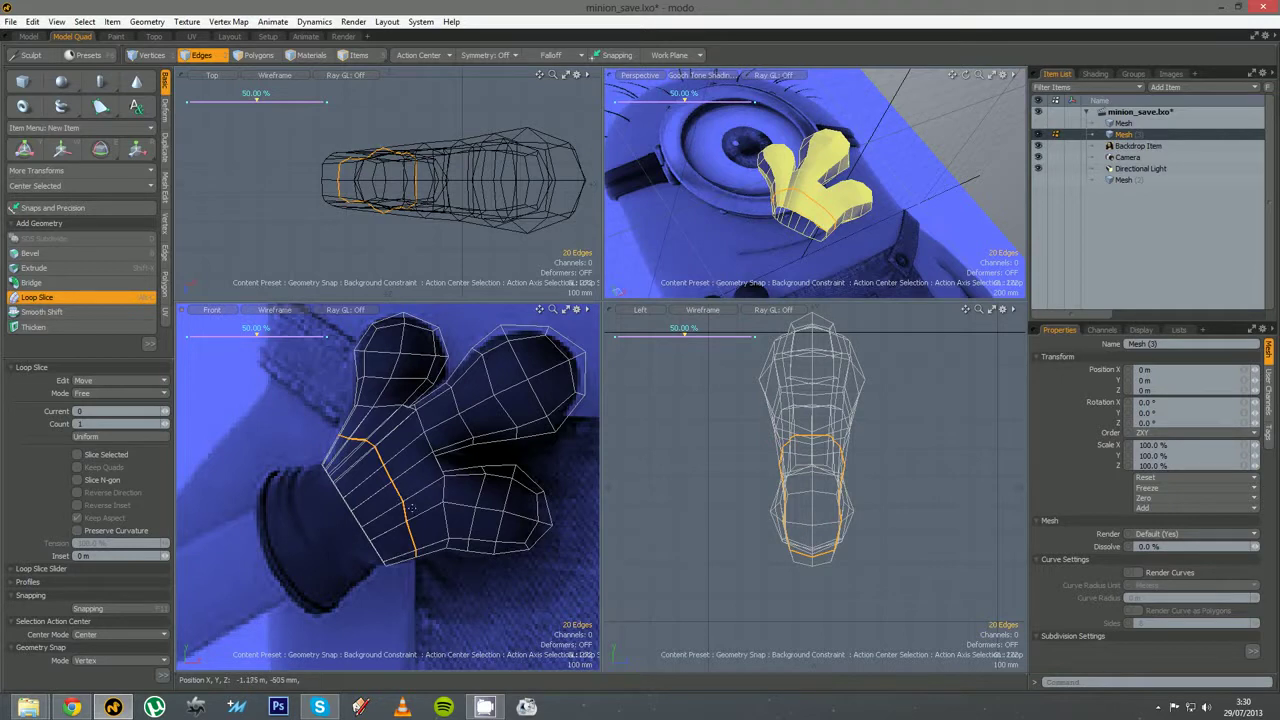
pyautogui.press('y')
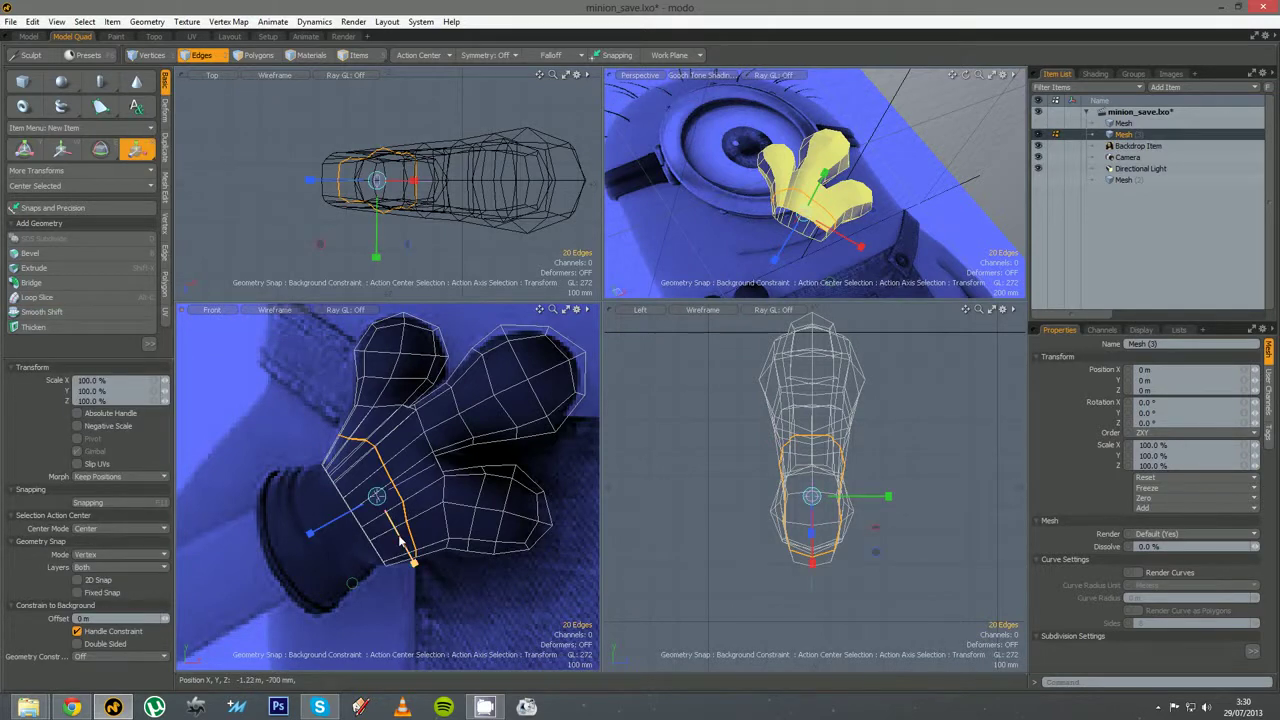
pyautogui.moveTo(414, 563); pyautogui.dragTo(416, 566)
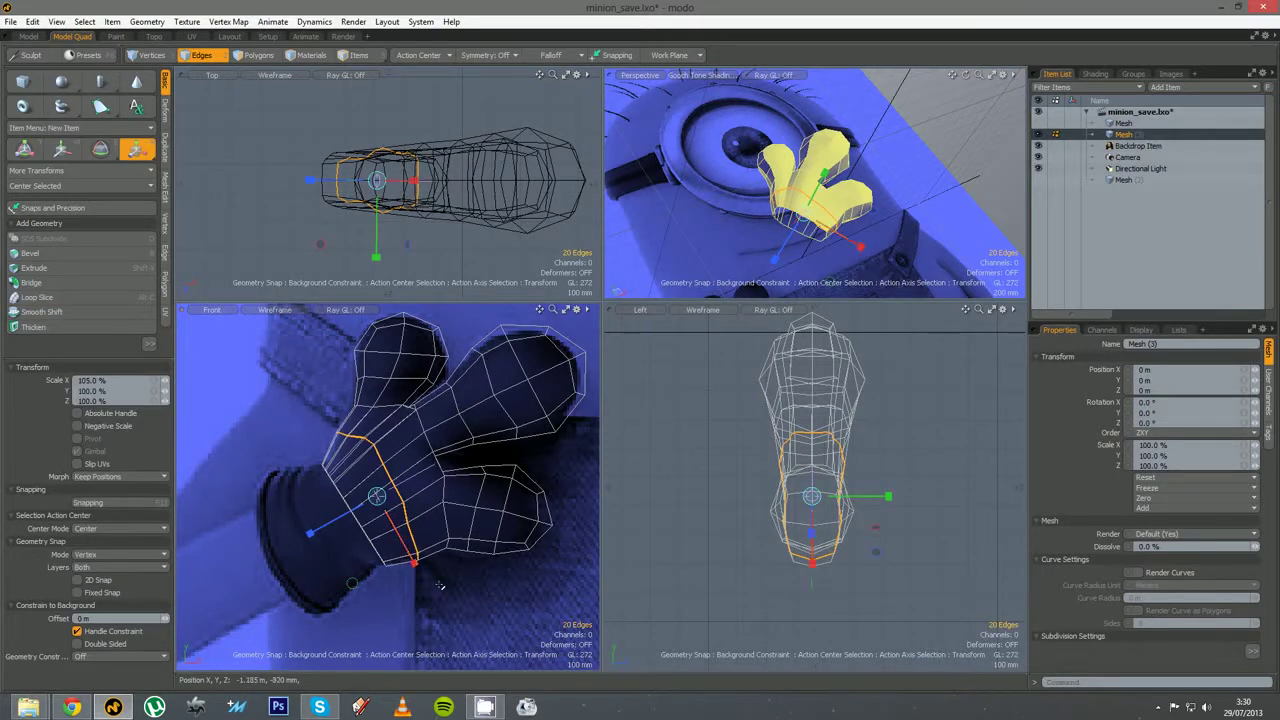
pyautogui.press('q')
# Preview the hand as a smooth subdivision surface from several angles and return to the faceted mesh
pyautogui.keyDown('alt'); pyautogui.moveTo(735, 258); pyautogui.dragTo(755, 240); pyautogui.keyUp('alt')
pyautogui.click(850, 248)
pyautogui.press('Tab')
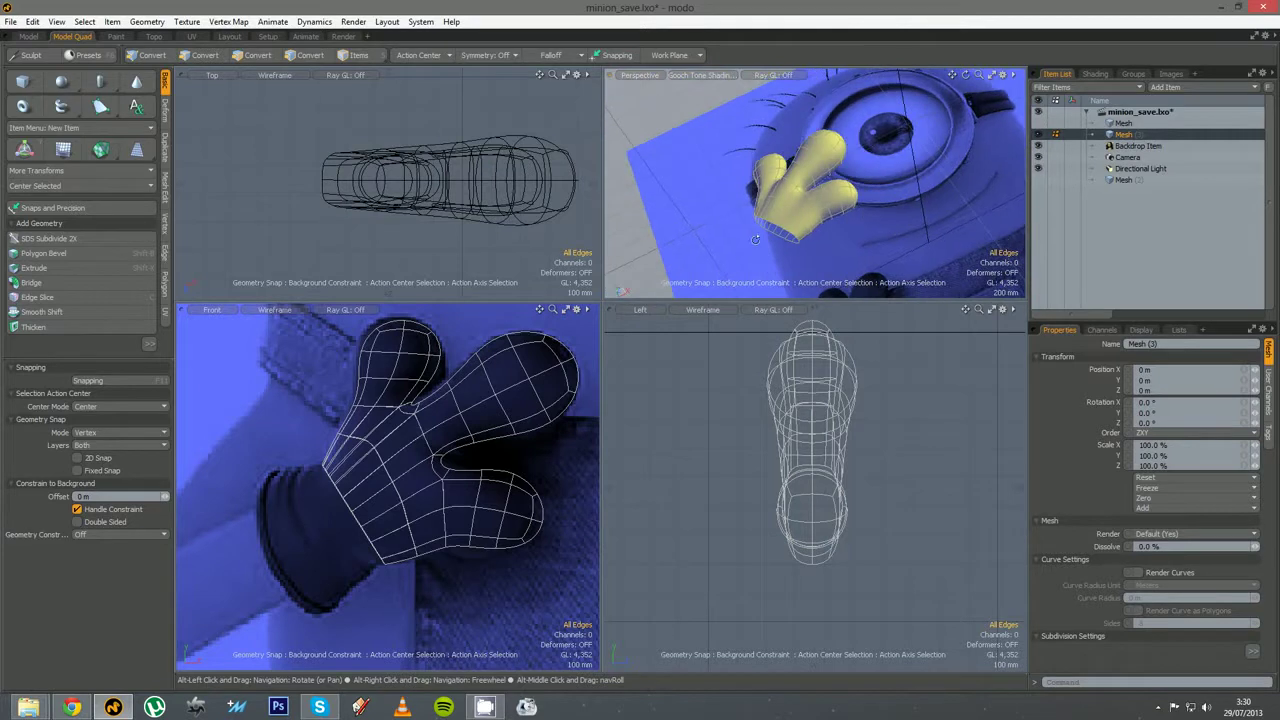
pyautogui.keyDown('alt'); pyautogui.moveTo(865, 217); pyautogui.dragTo(812, 228); pyautogui.keyUp('alt')
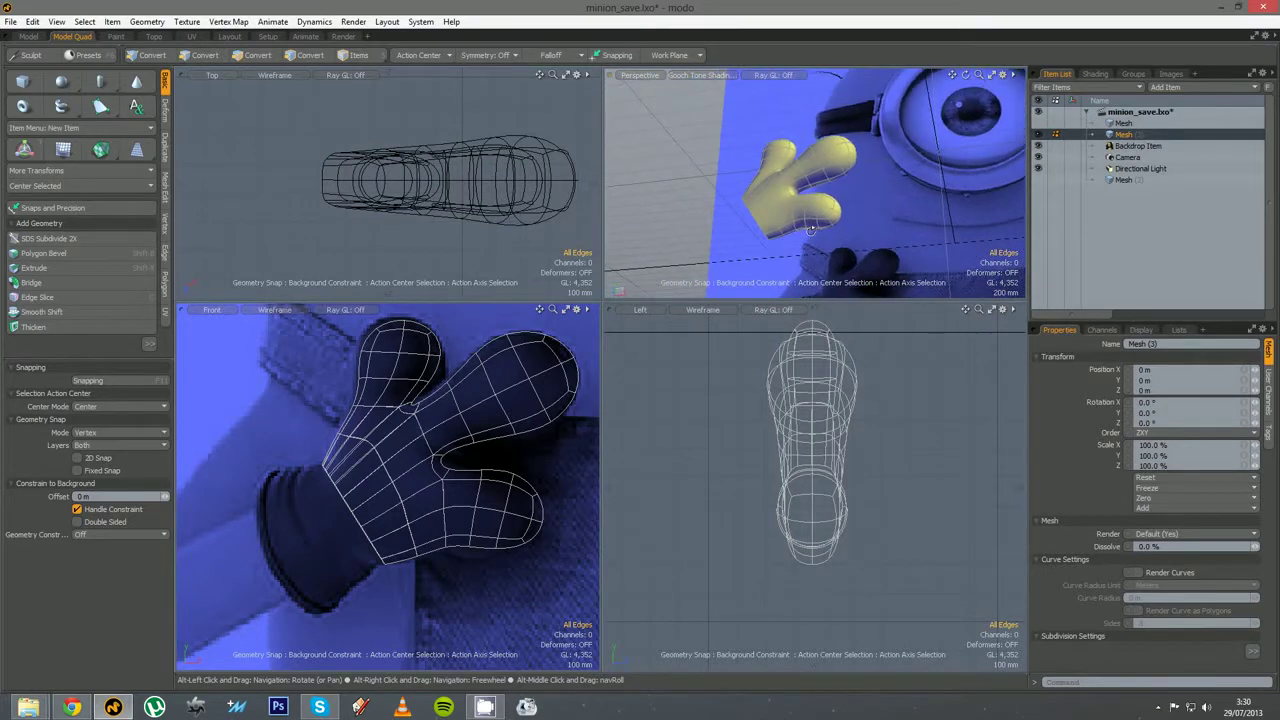
pyautogui.press('2')
pyautogui.press('Tab')
pyautogui.doubleClick(355, 514)
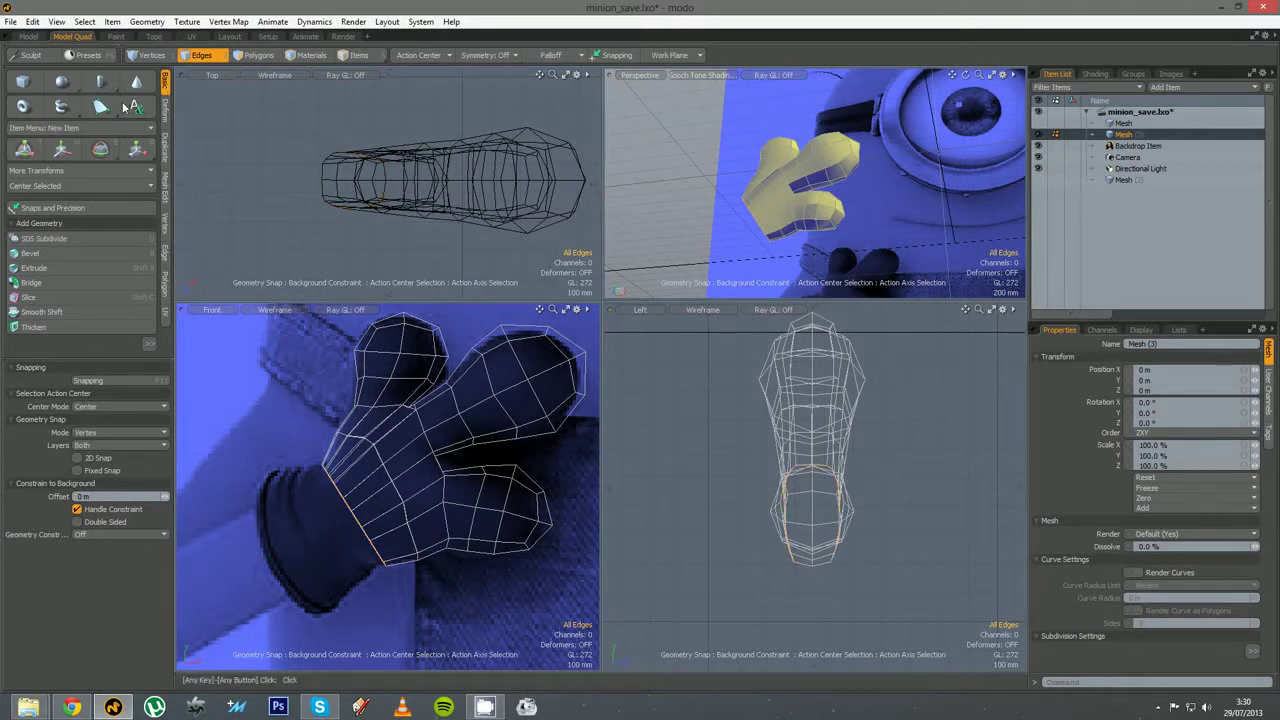
# Draw a flat disc about 260 mm in radius beside the hand in the Left view, using the Sphere tool in Globe mode
pyautogui.click(67, 86)
pyautogui.keyDown('alt'); pyautogui.keyDown('shift'); pyautogui.moveTo(751, 436); pyautogui.dragTo(891, 443); pyautogui.keyUp('shift'); pyautogui.keyUp('alt')
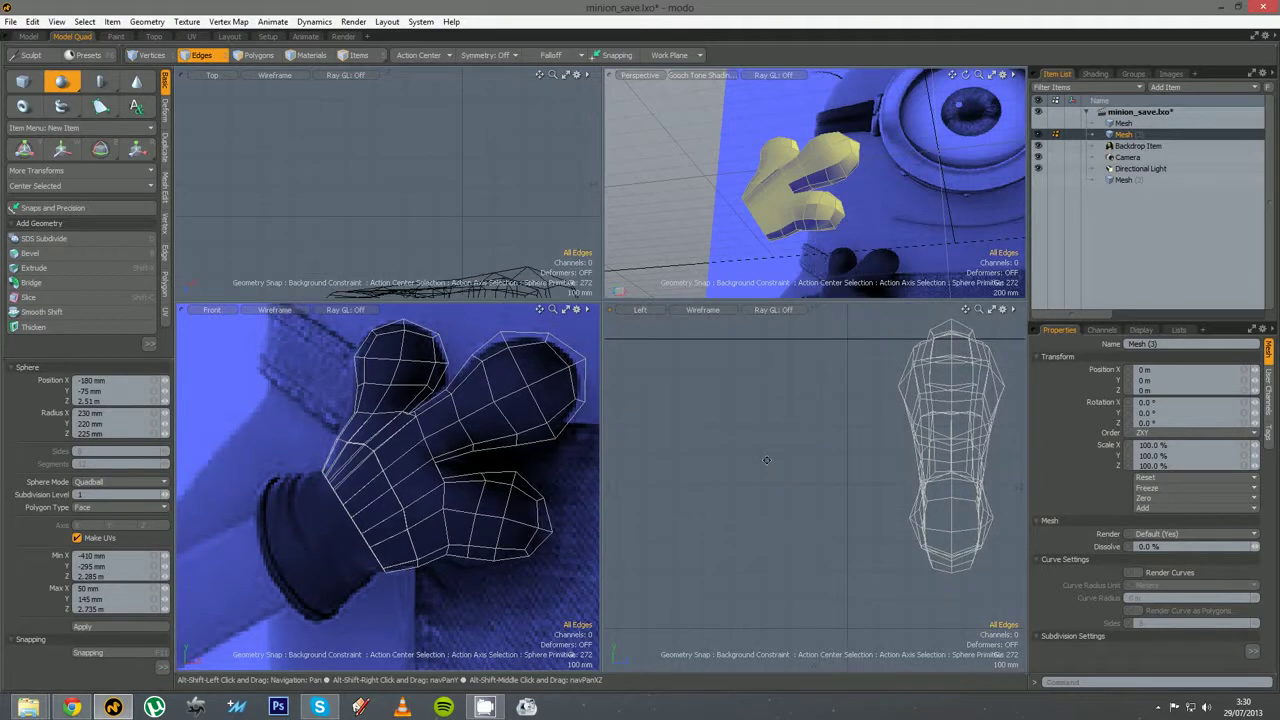
pyautogui.moveTo(691, 425); pyautogui.dragTo(739, 477)
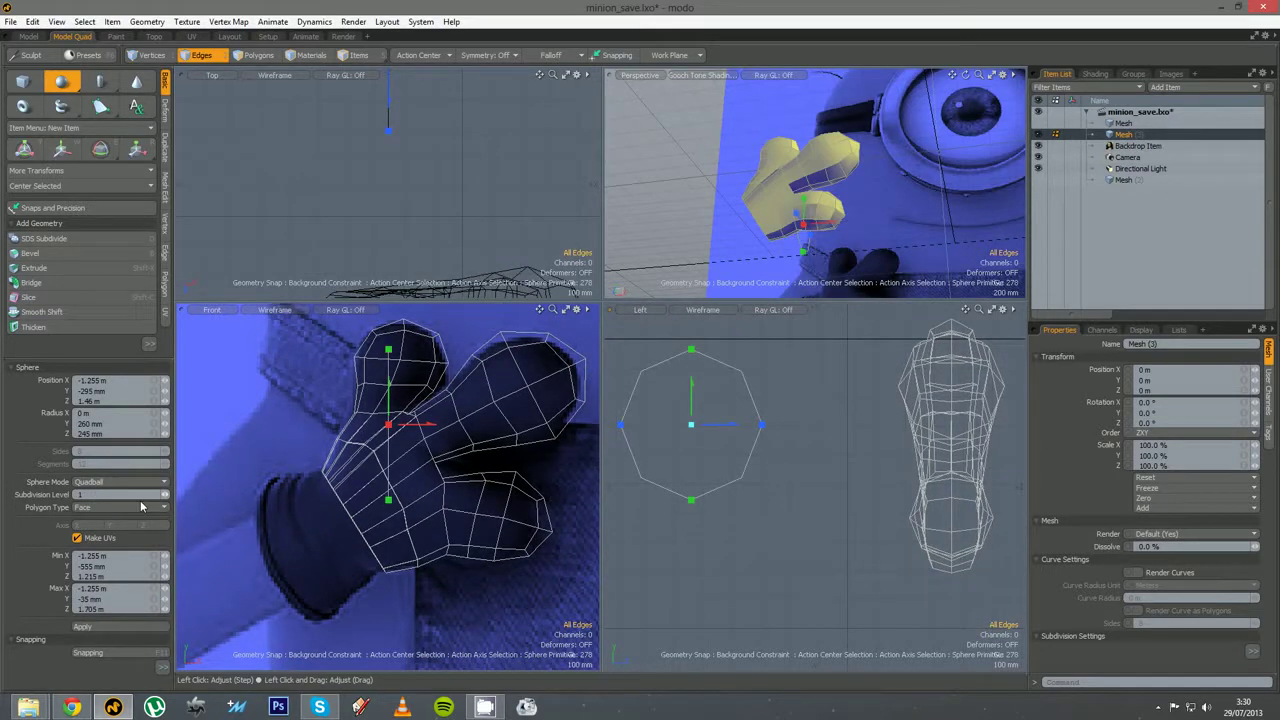
pyautogui.click(123, 483)
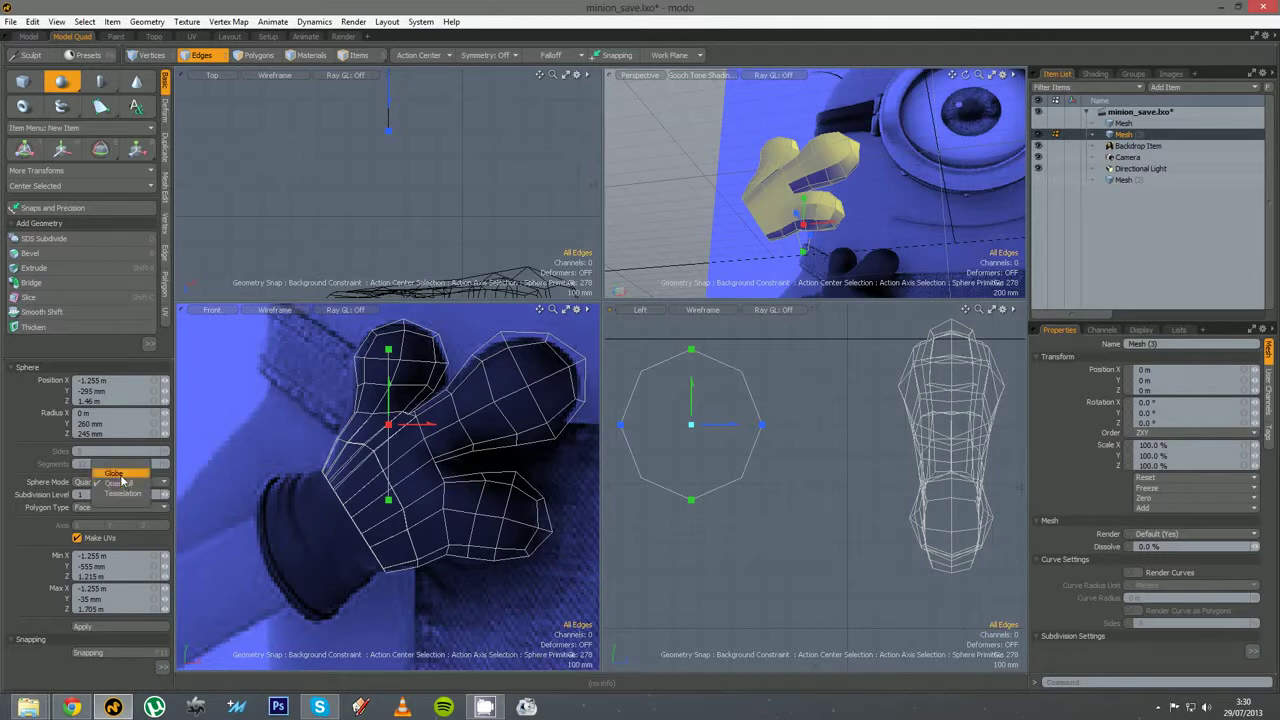
pyautogui.click(117, 474)
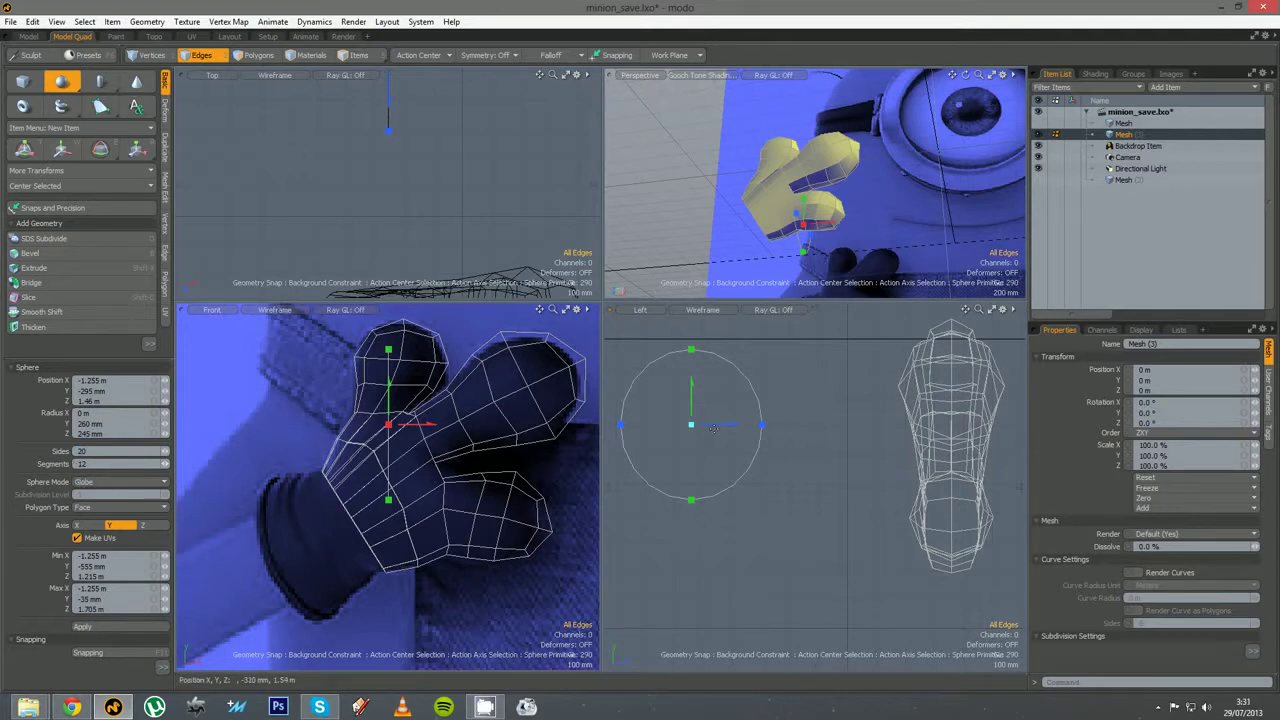
pyautogui.moveTo(765, 424); pyautogui.dragTo(770, 424)
pyautogui.press('space')
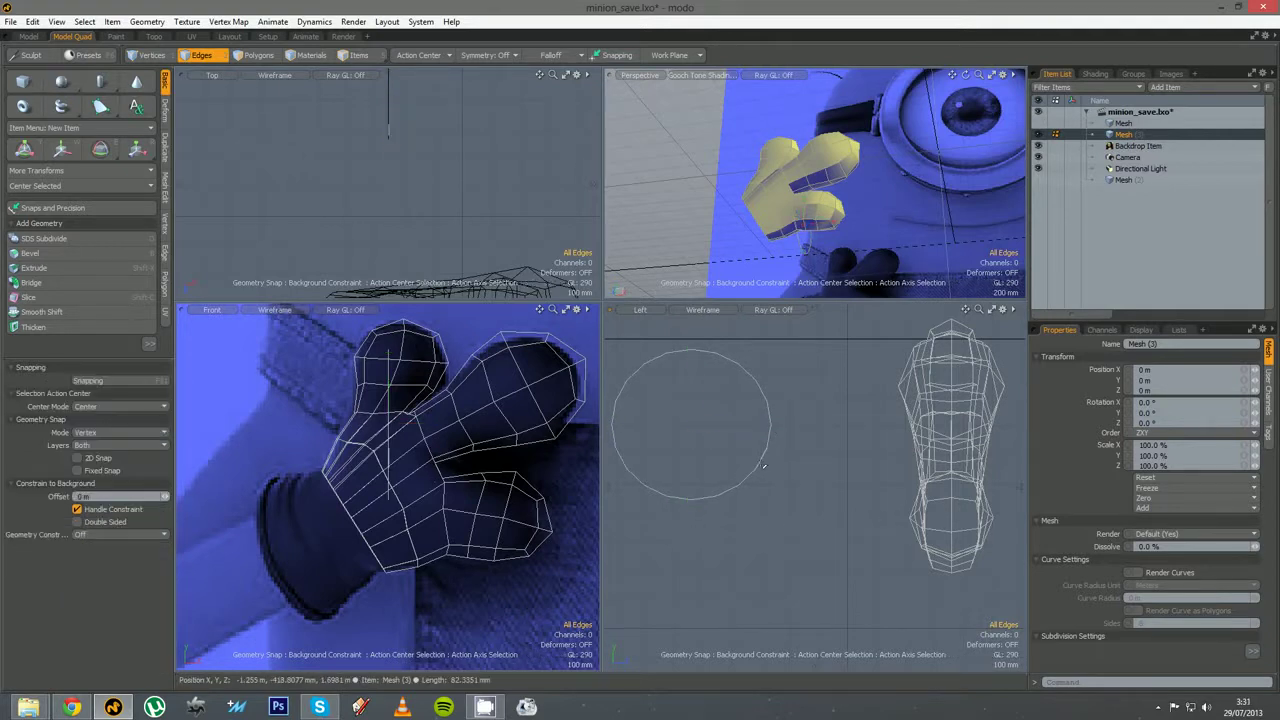
# Select the disc polygon and move it to the glove's cuff, centred on the wrist in the Front and Left views
pyautogui.press('space')
pyautogui.click(756, 466)
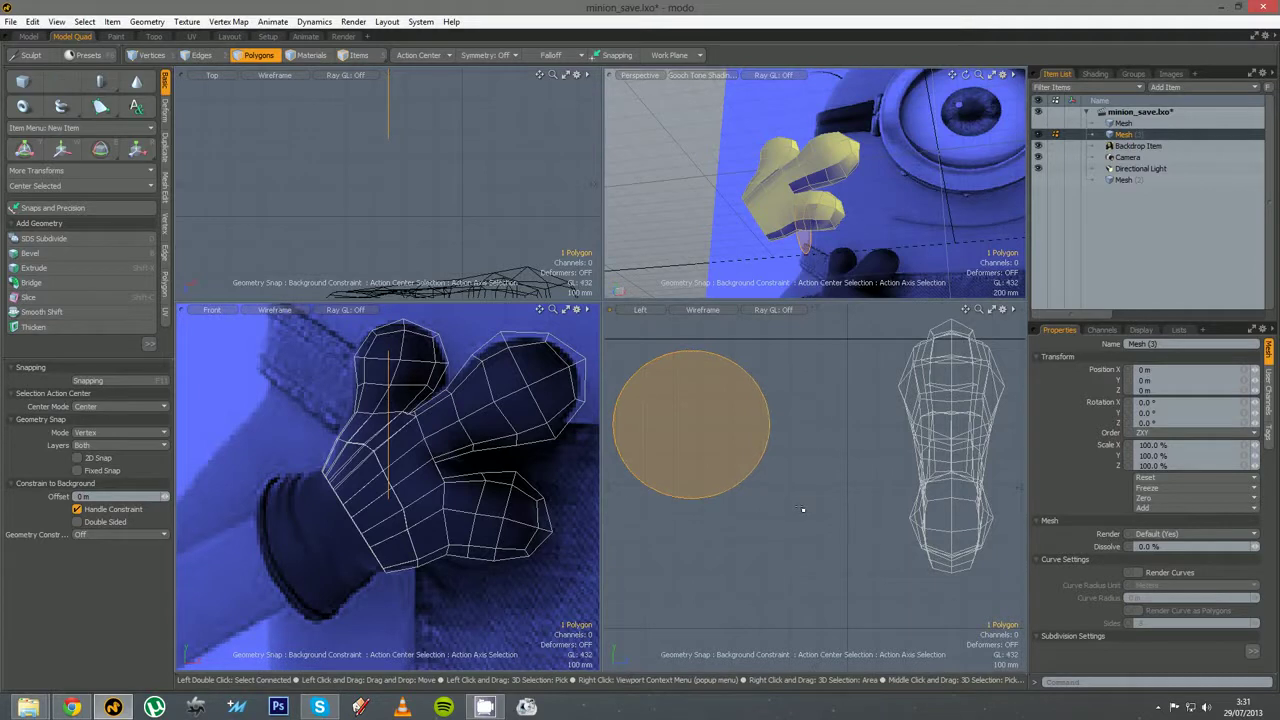
pyautogui.press('w')
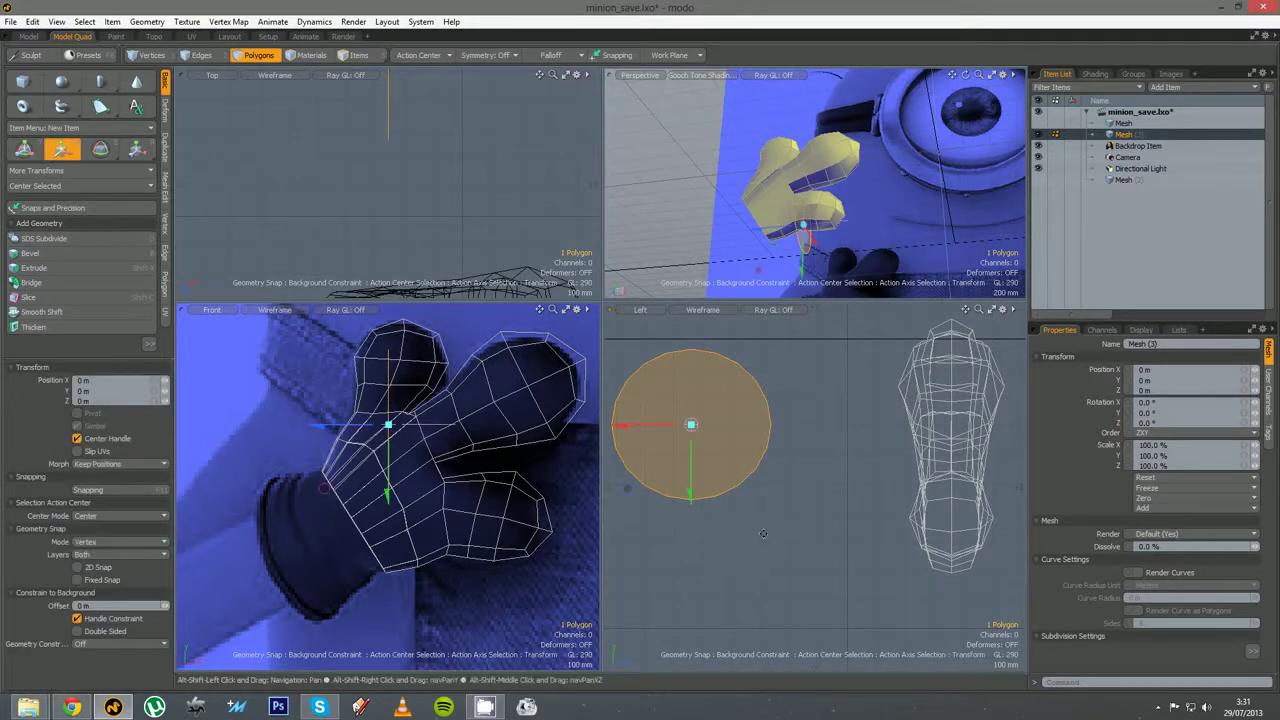
pyautogui.moveTo(280, 520); pyautogui.dragTo(280, 562)
pyautogui.keyDown('alt'); pyautogui.moveTo(816, 598); pyautogui.dragTo(764, 523); pyautogui.keyUp('alt')
pyautogui.moveTo(639, 487); pyautogui.dragTo(901, 452)
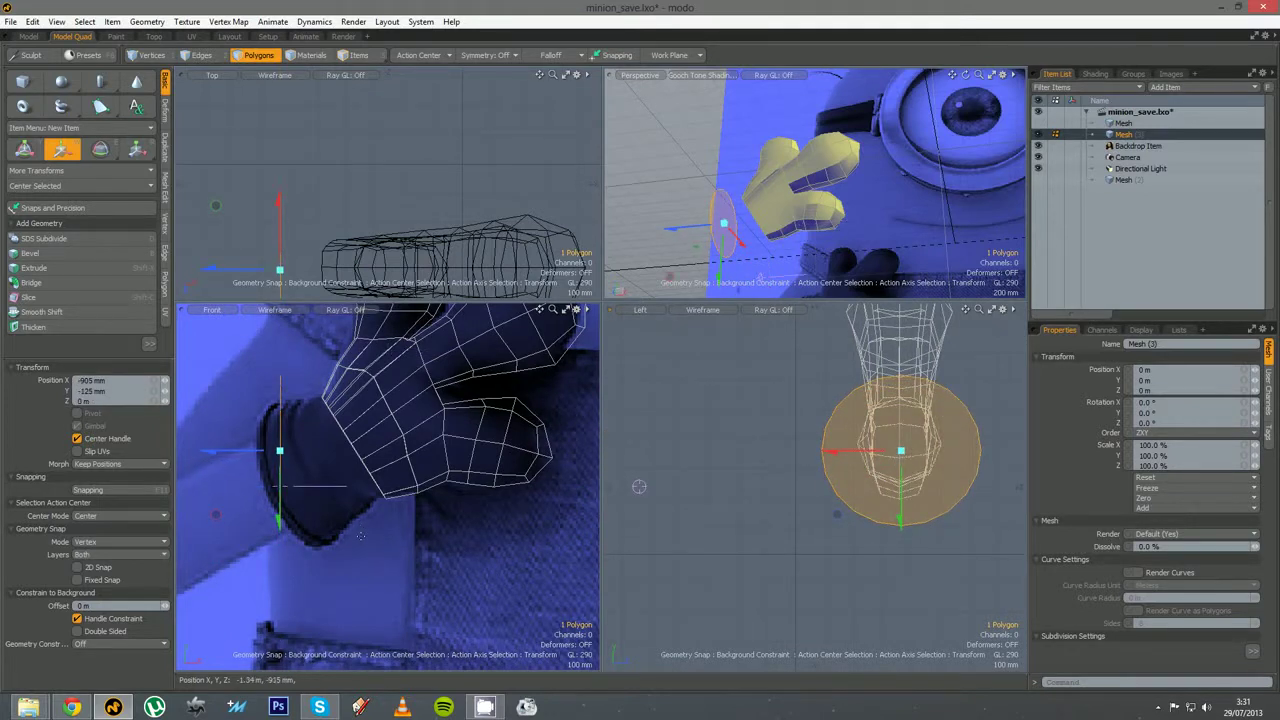
# Set the action center to Automatic, tilt the disc to the cuff's slant, and reposition it over the cuff opening
pyautogui.press('y')
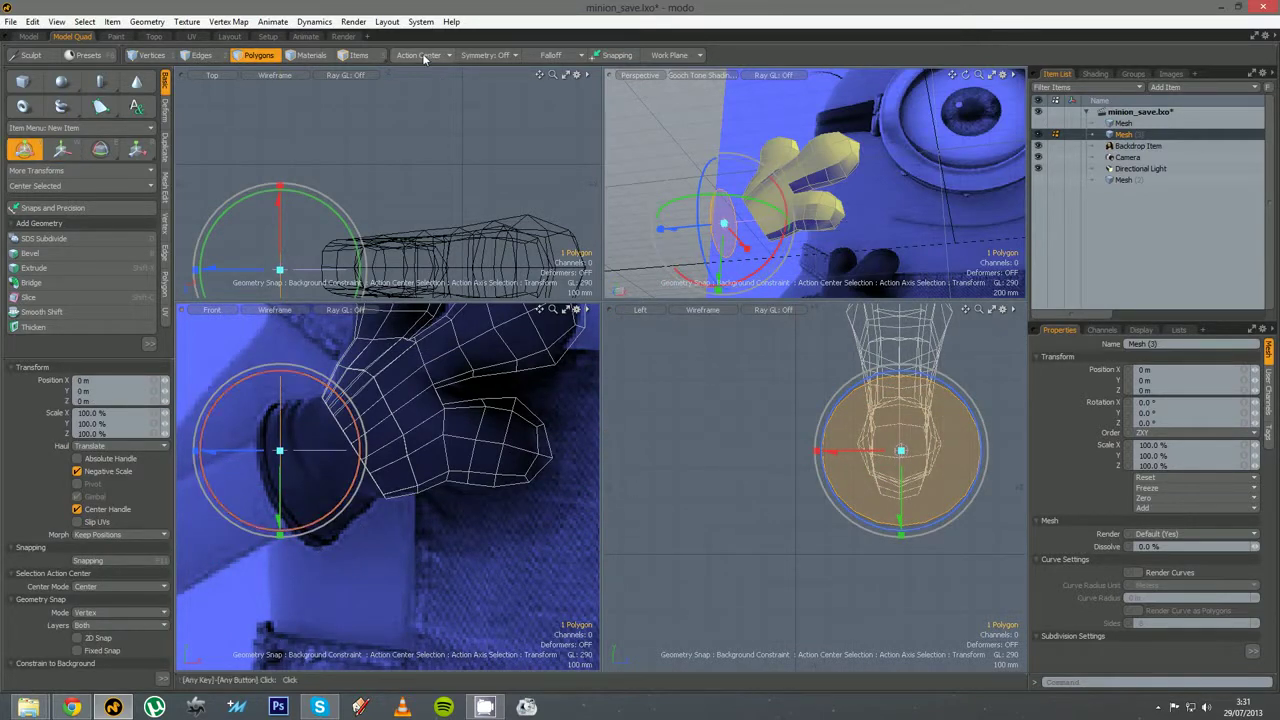
pyautogui.click(427, 57)
pyautogui.click(423, 57)
pyautogui.keyDown('alt'); pyautogui.keyDown('shift'); pyautogui.moveTo(373, 226); pyautogui.dragTo(366, 140); pyautogui.keyUp('shift'); pyautogui.keyUp('alt')
pyautogui.keyDown('alt'); pyautogui.moveTo(806, 224); pyautogui.dragTo(918, 228); pyautogui.keyUp('alt')
pyautogui.moveTo(325, 511)
pyautogui.mouseDown()
pyautogui.moveTo(348, 482)
pyautogui.moveTo(325, 503)
pyautogui.moveTo(328, 520)
pyautogui.mouseUp()
pyautogui.press('w')
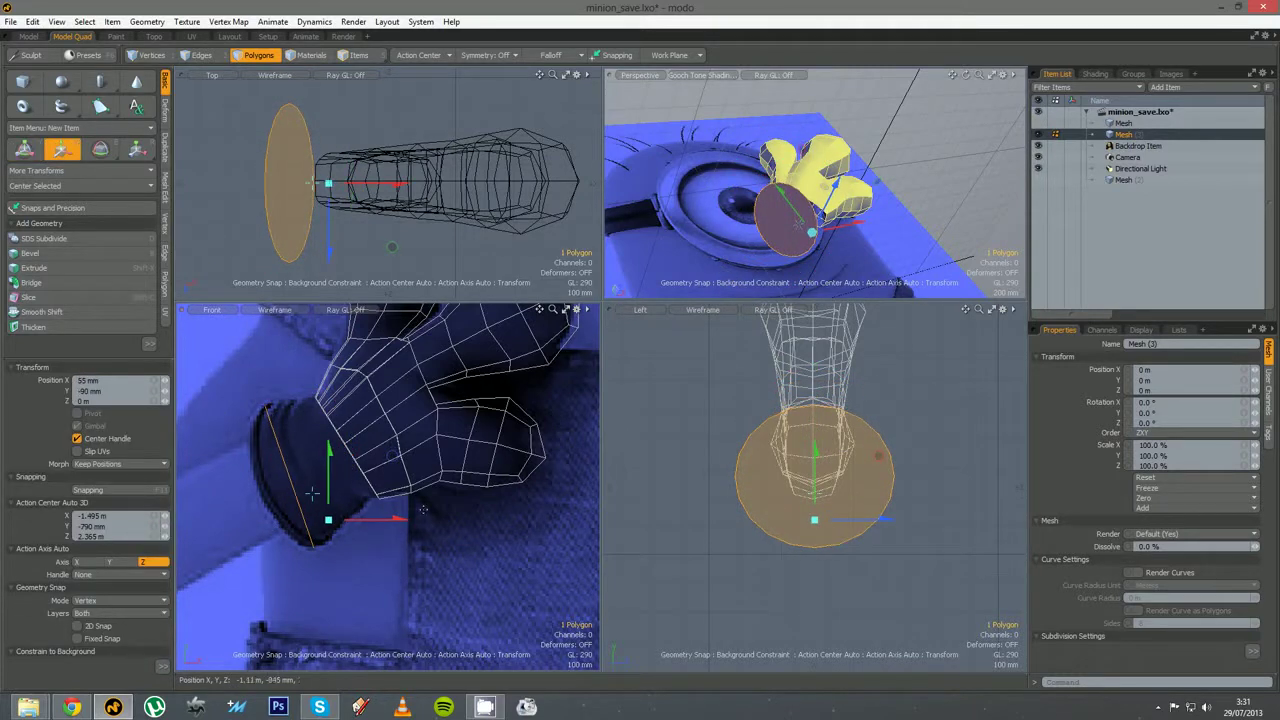
# Select the wrist's rim loop and the disc's edge loop, and bridge them to form the flared cuff
pyautogui.press('space')
pyautogui.moveTo(602, 301); pyautogui.dragTo(516, 411)
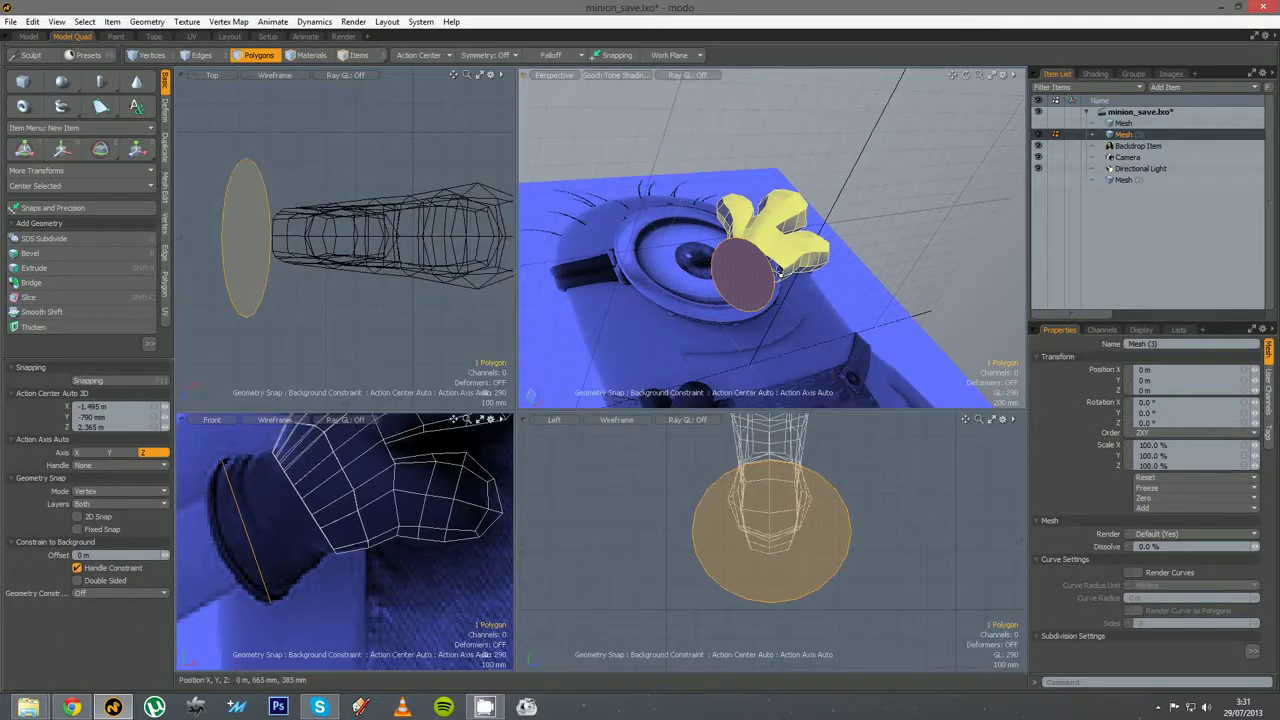
pyautogui.keyDown('alt'); pyautogui.moveTo(775, 270); pyautogui.dragTo(742, 340); pyautogui.keyUp('alt')
pyautogui.scroll(4, 744, 300)
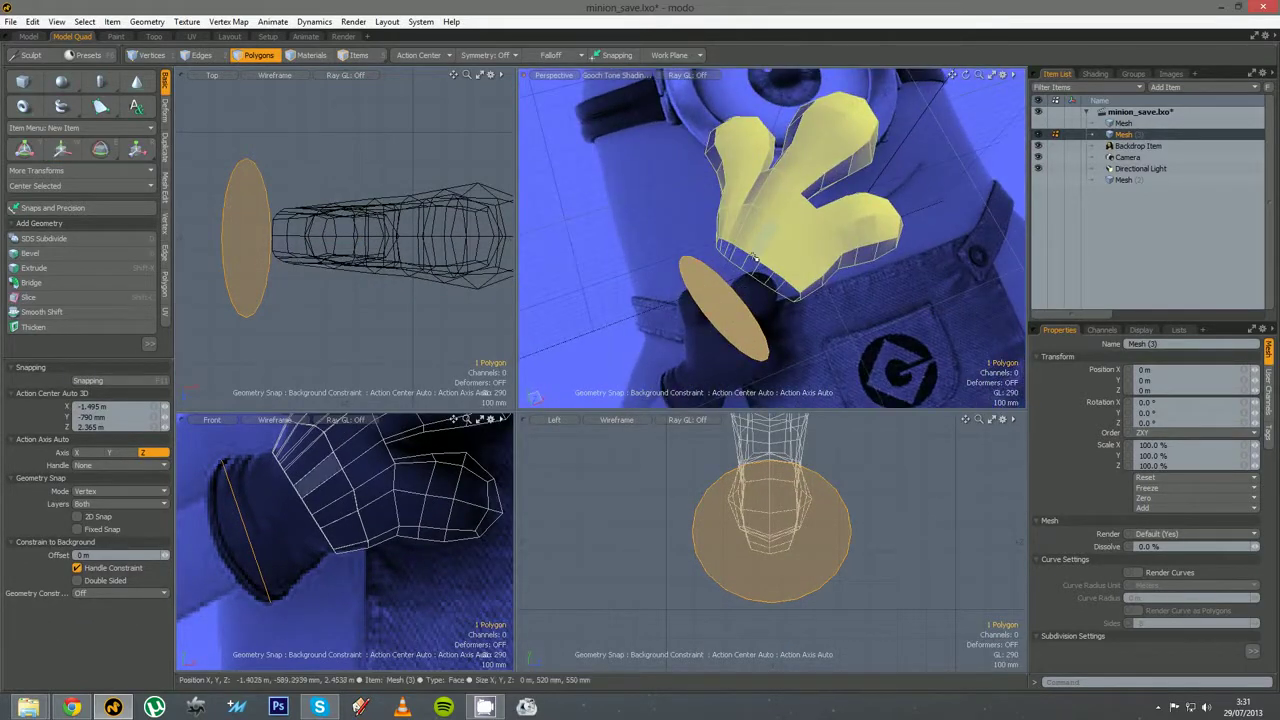
pyautogui.press('2')
pyautogui.doubleClick(731, 288)
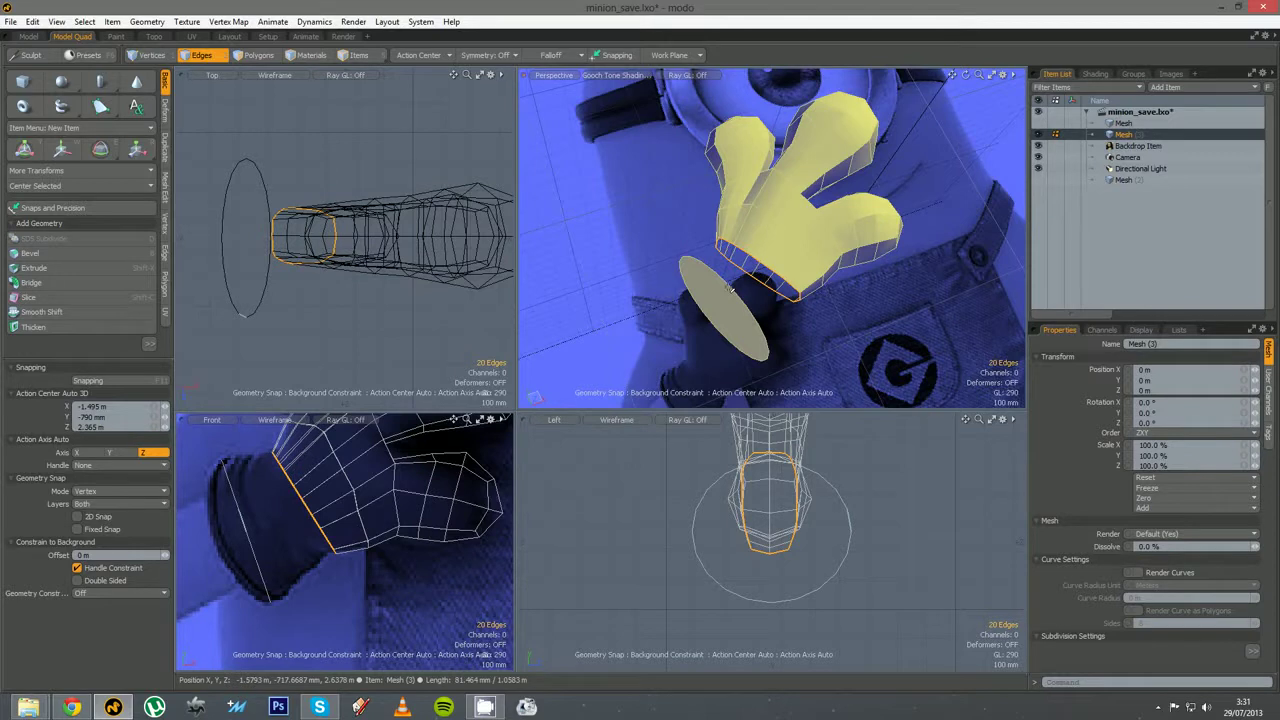
pyautogui.keyDown('shift'); pyautogui.doubleClick(731, 288); pyautogui.keyUp('shift')
pyautogui.rightClick(731, 289)
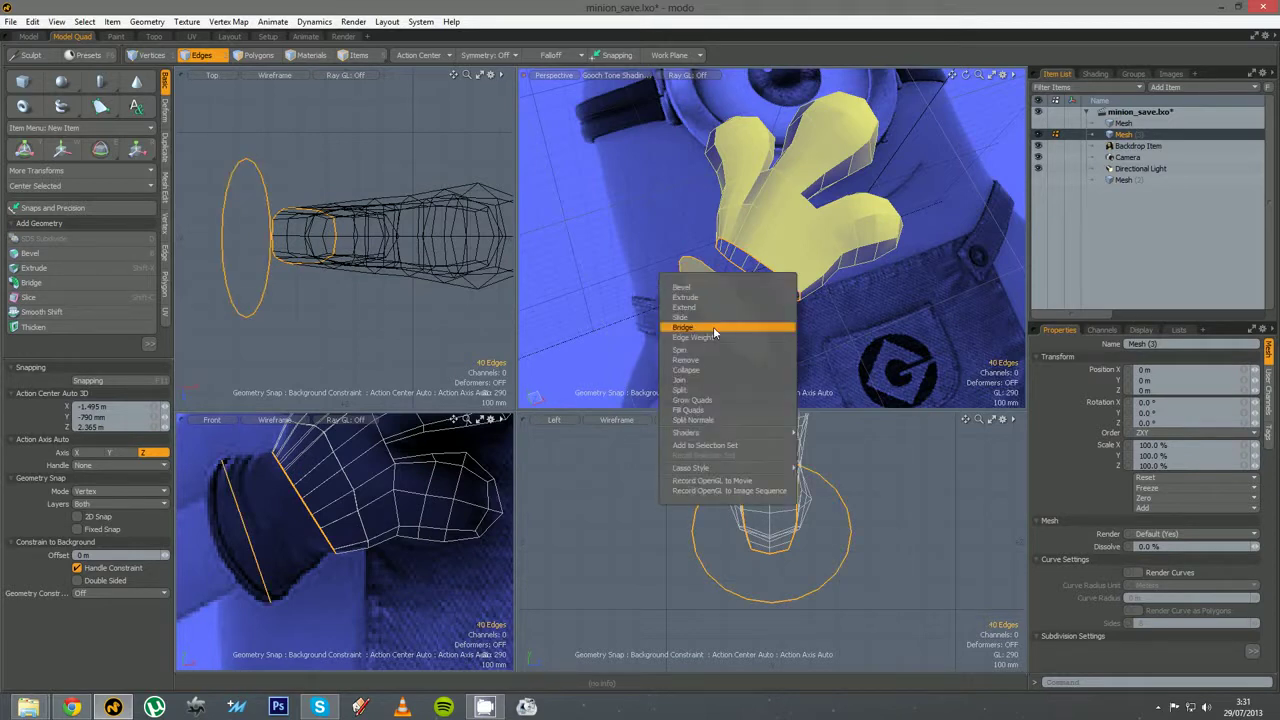
pyautogui.click(713, 327)
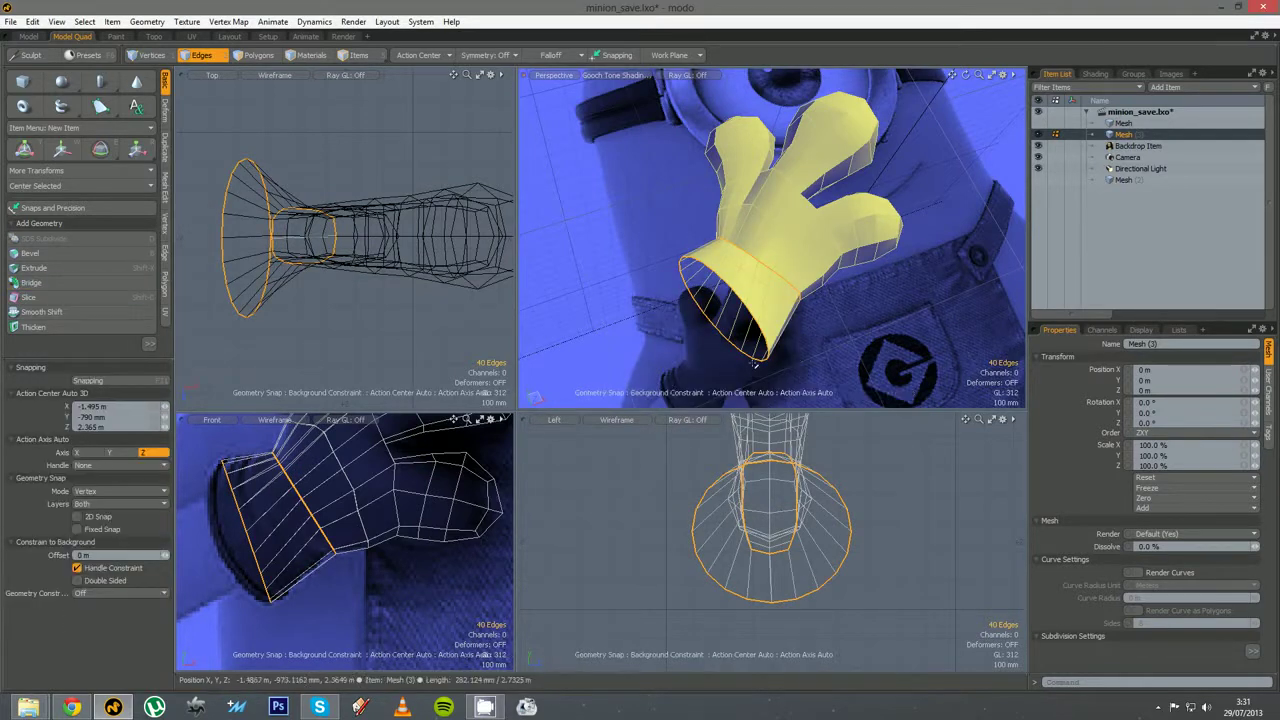
# Clear the edge selection, preview the hand with its cuff as a smooth subdivision surface, and return to the faceted mesh
pyautogui.keyDown('alt'); pyautogui.moveTo(812, 332); pyautogui.dragTo(895, 253); pyautogui.keyUp('alt')
pyautogui.click(772, 334)
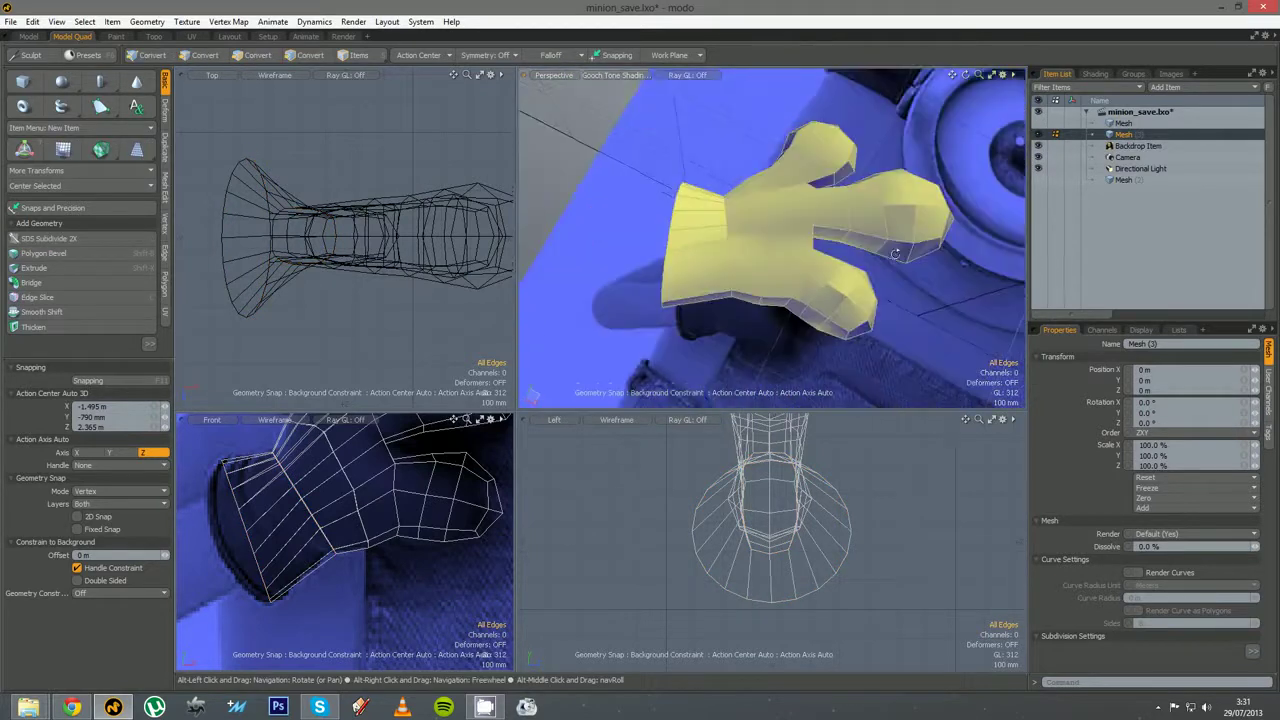
pyautogui.keyDown('alt'); pyautogui.moveTo(794, 329); pyautogui.dragTo(722, 367); pyautogui.keyUp('alt')
pyautogui.press('Tab')
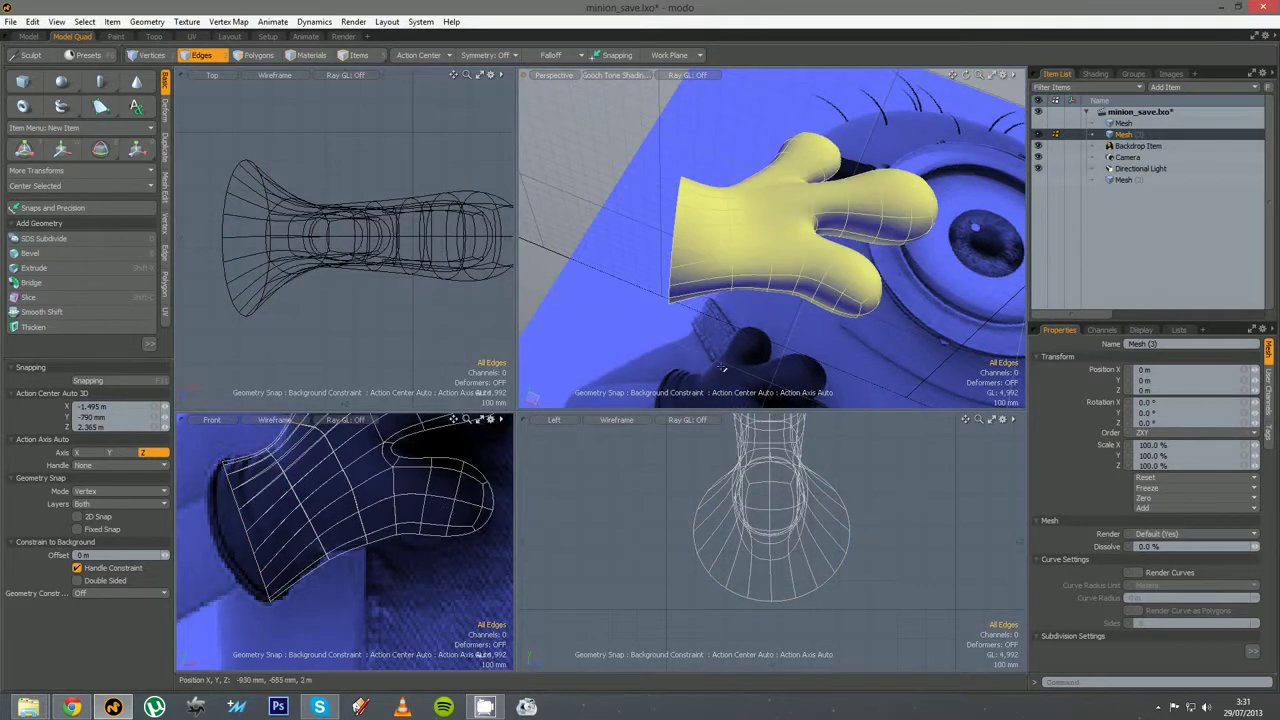
pyautogui.press('Tab')
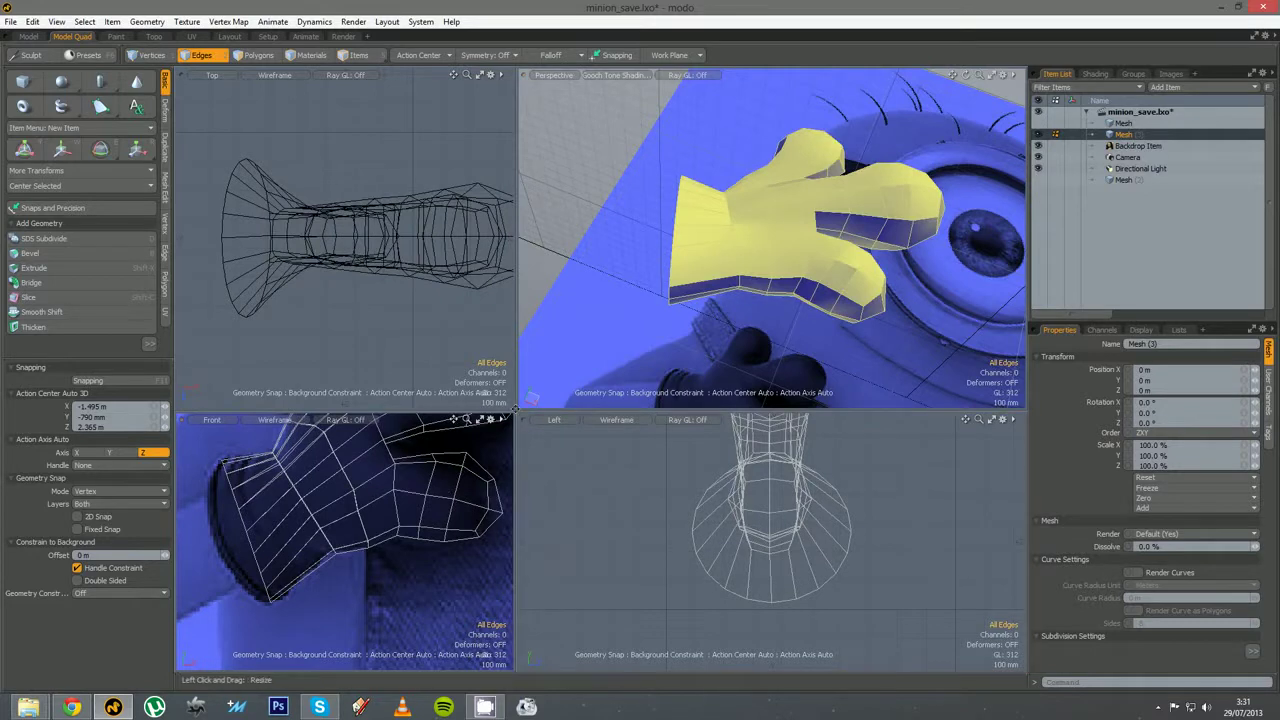
# Select the open edge loop at the cuff's outer rim and cap it with a single polygon
pyautogui.moveTo(517, 411); pyautogui.dragTo(635, 346)
pyautogui.keyDown('alt'); pyautogui.keyDown('shift'); pyautogui.moveTo(375, 479); pyautogui.dragTo(418, 514); pyautogui.keyUp('shift'); pyautogui.keyUp('alt')
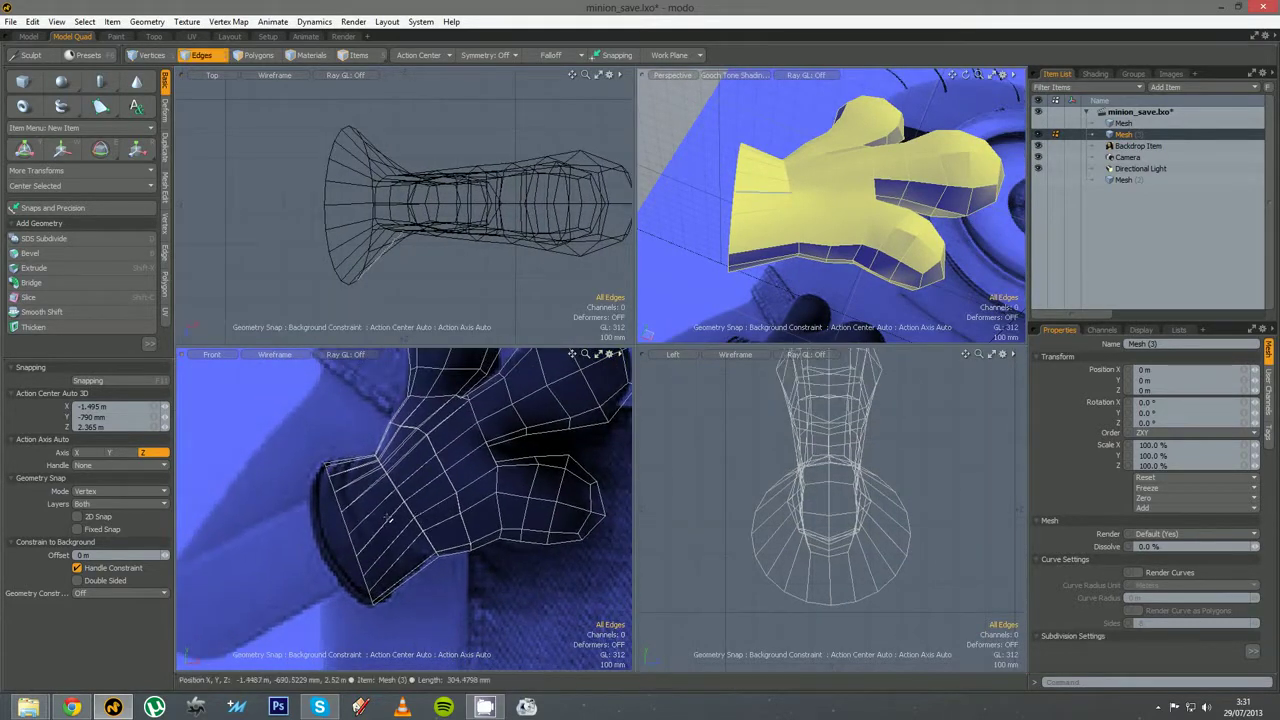
pyautogui.keyDown('alt'); pyautogui.moveTo(725, 334); pyautogui.dragTo(779, 180); pyautogui.keyUp('alt')
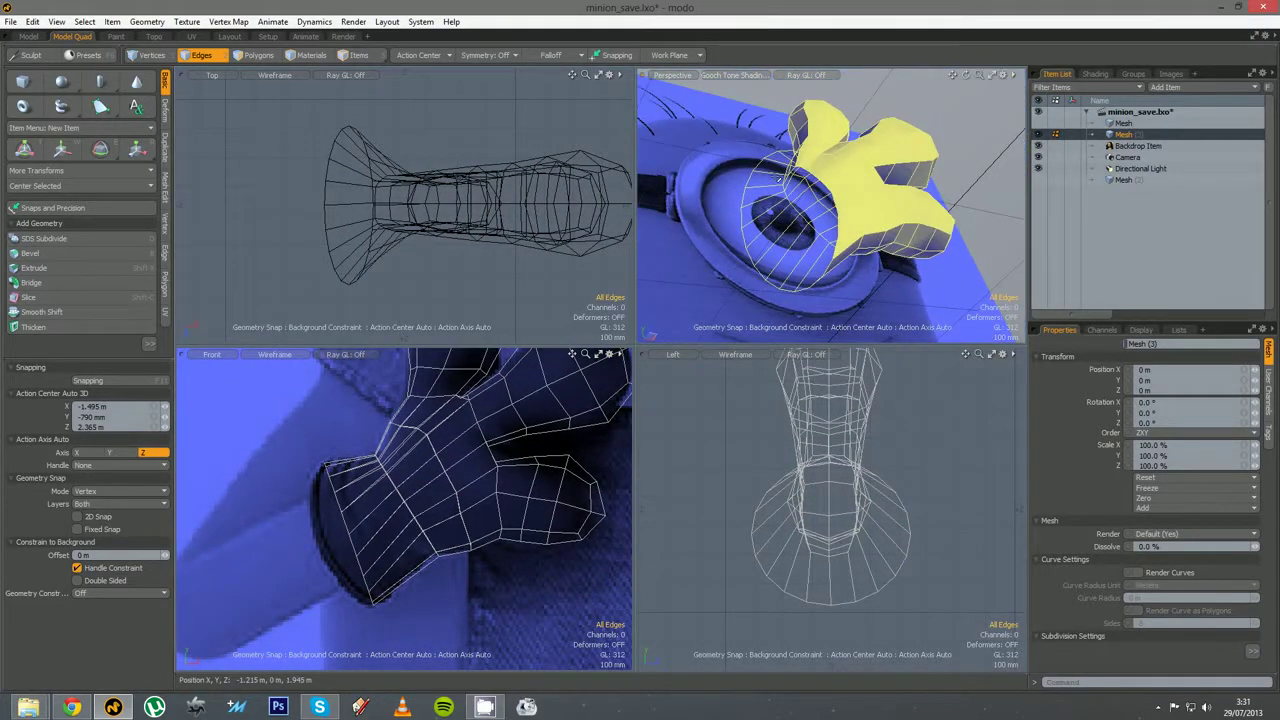
pyautogui.doubleClick(750, 181)
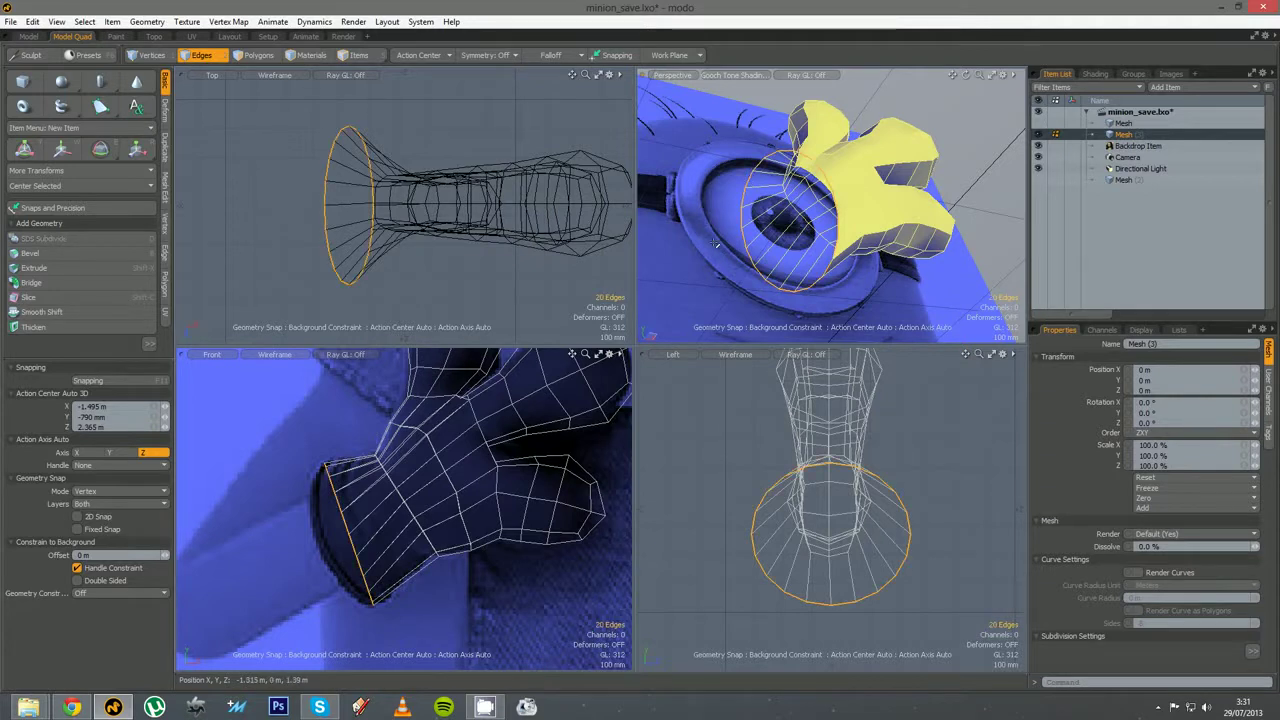
pyautogui.press('p')
pyautogui.press('3')
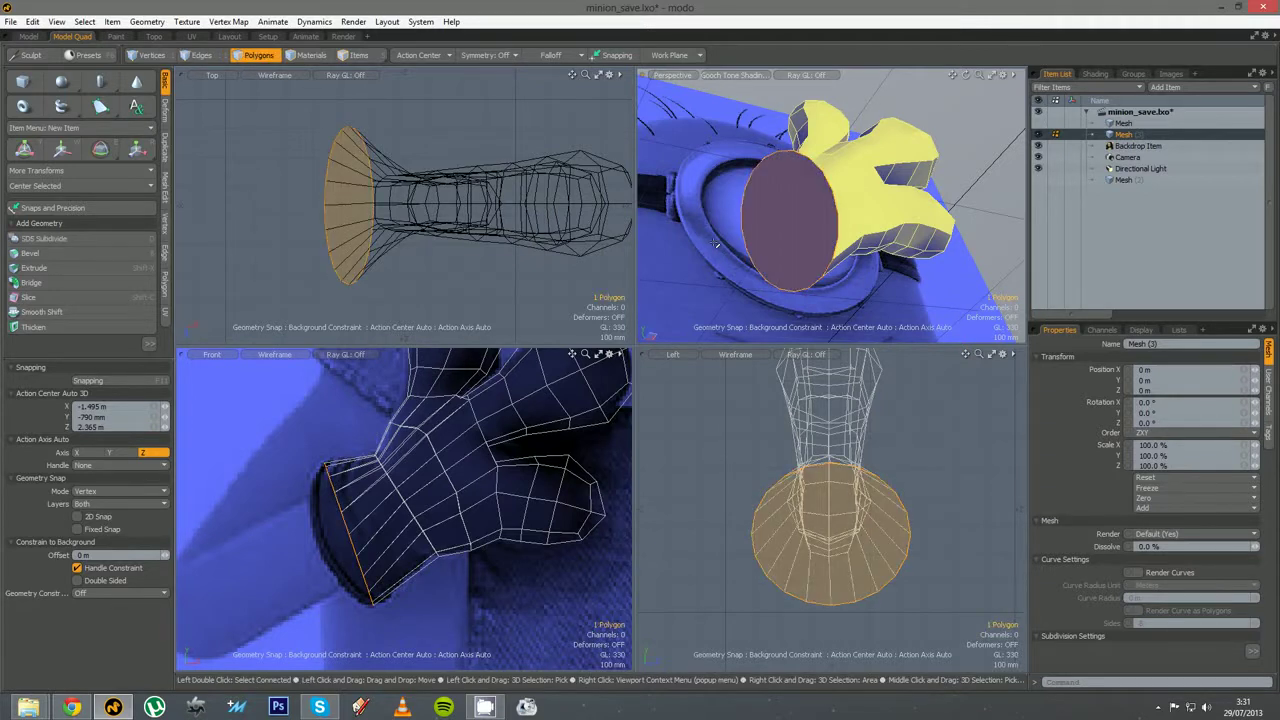
# Bevel the cuff's cap polygon with an inset of about 23 mm, and bevel it again inward toward the wrist
pyautogui.press('b')
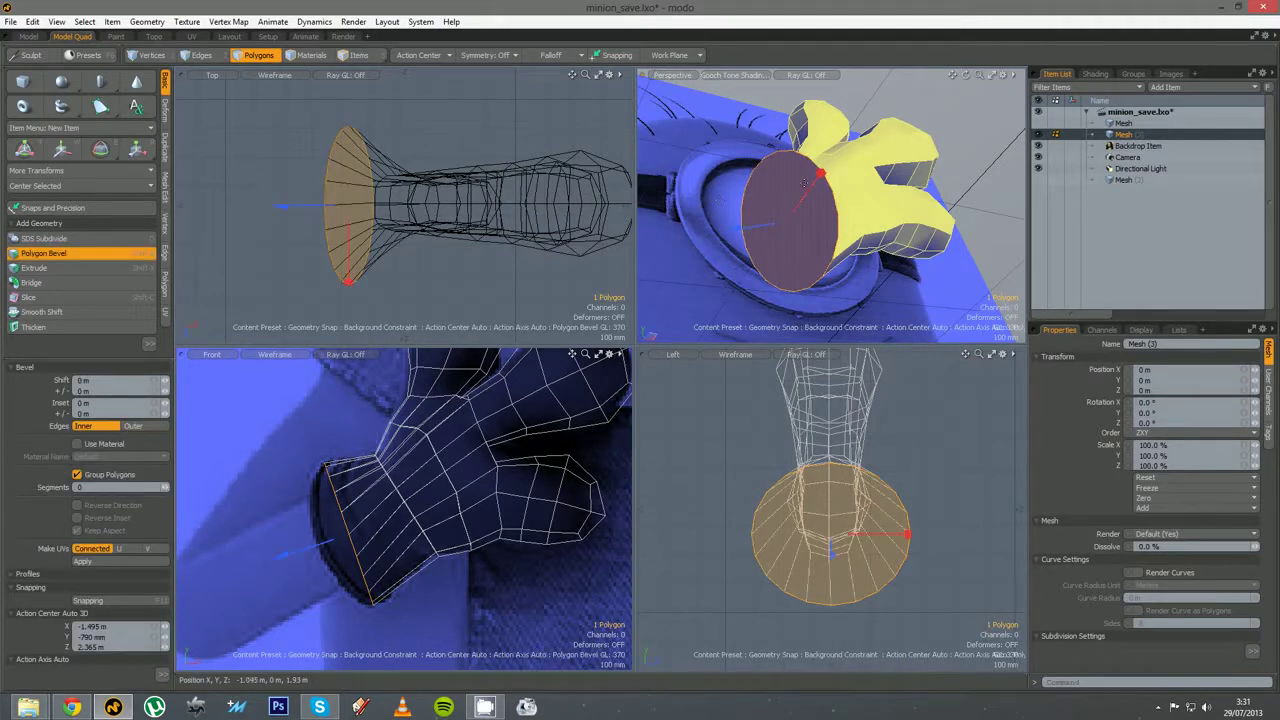
pyautogui.moveTo(817, 177); pyautogui.dragTo(814, 181)
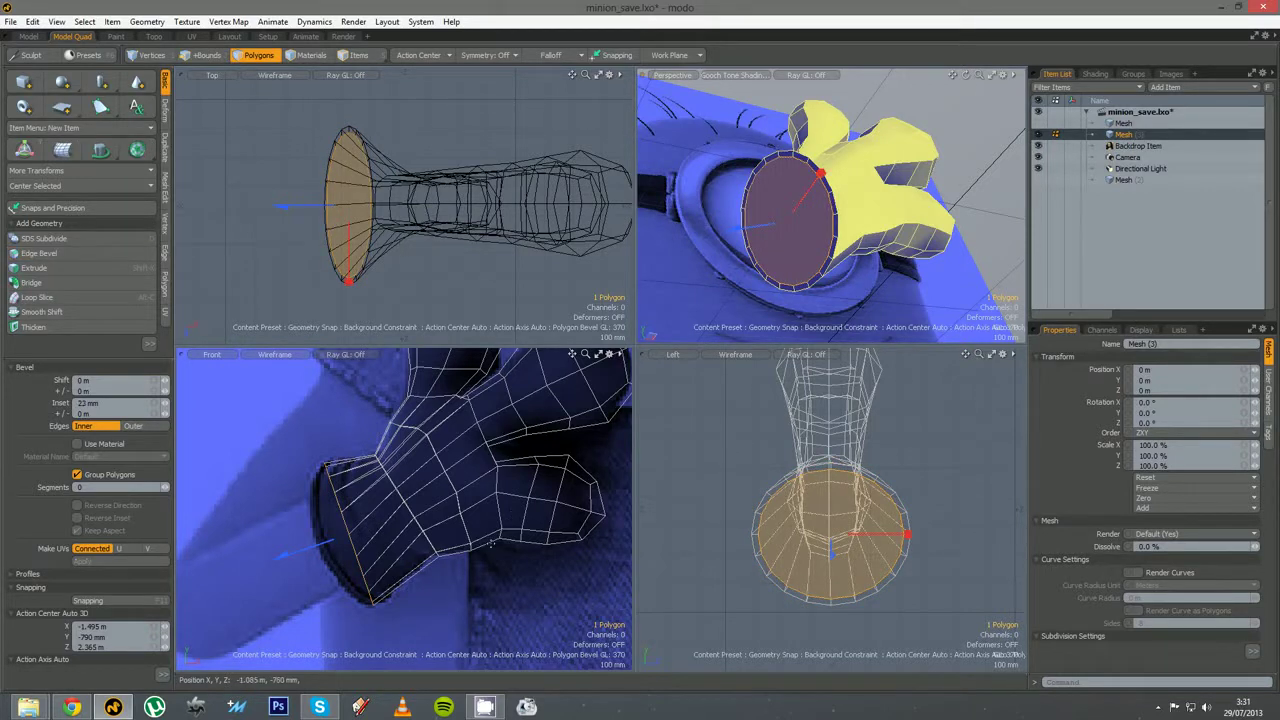
pyautogui.keyDown('shift'); pyautogui.click(352, 540); pyautogui.keyUp('shift')
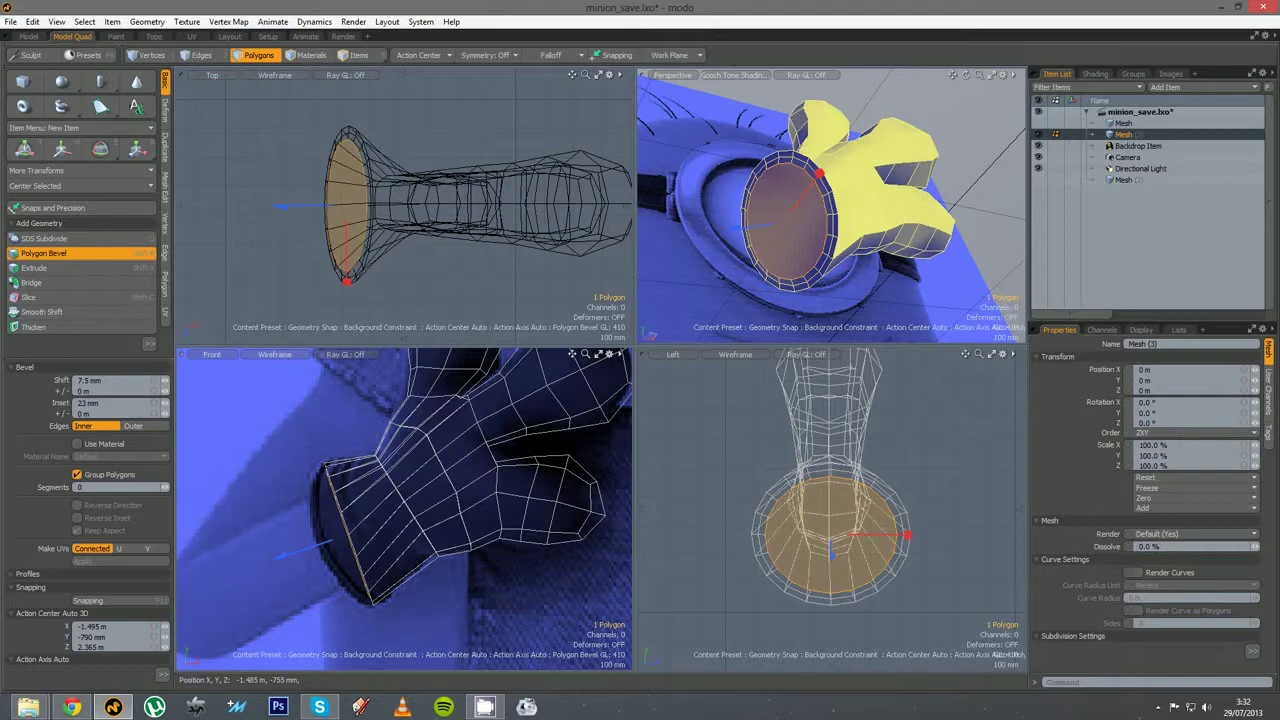
pyautogui.moveTo(352, 540); pyautogui.dragTo(529, 509)
pyautogui.hotkey('ctrl', 'z')
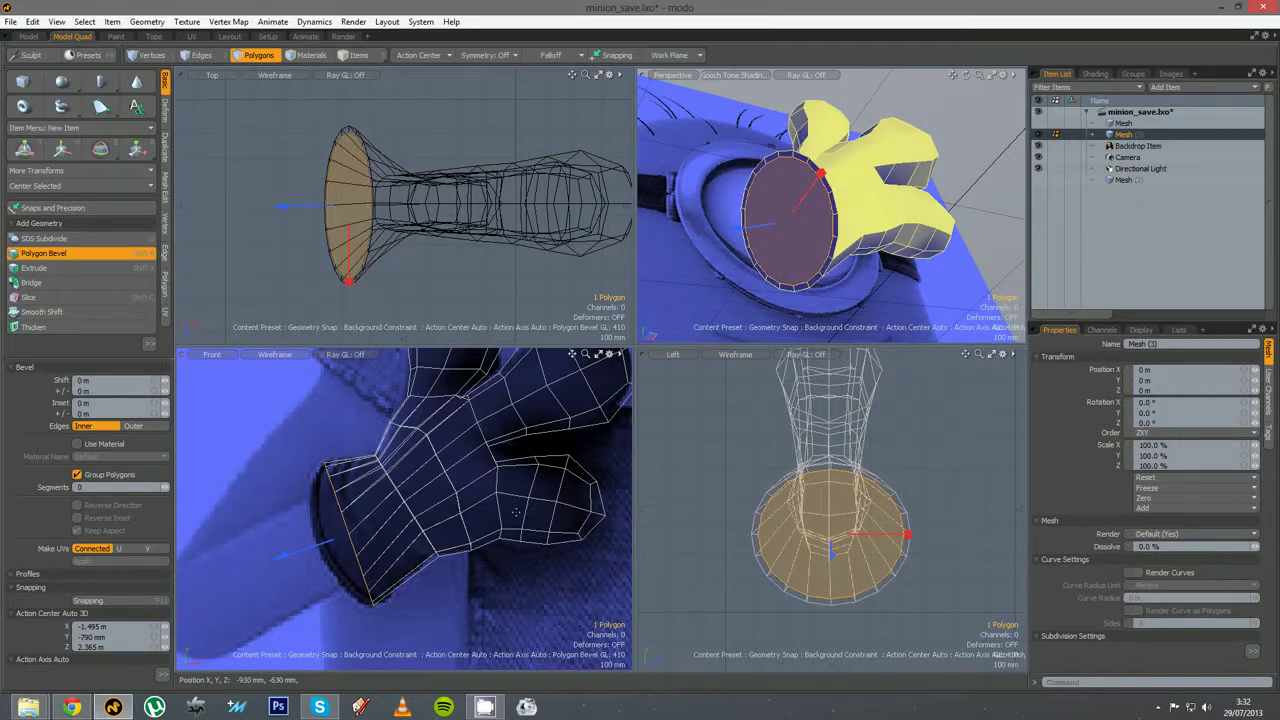
pyautogui.moveTo(293, 558); pyautogui.dragTo(374, 525)
# Tilt the recessed cap polygon to the wrist's slant and move it by -5 mm in X and 28 mm in Y
pyautogui.press('r')
pyautogui.press('y')
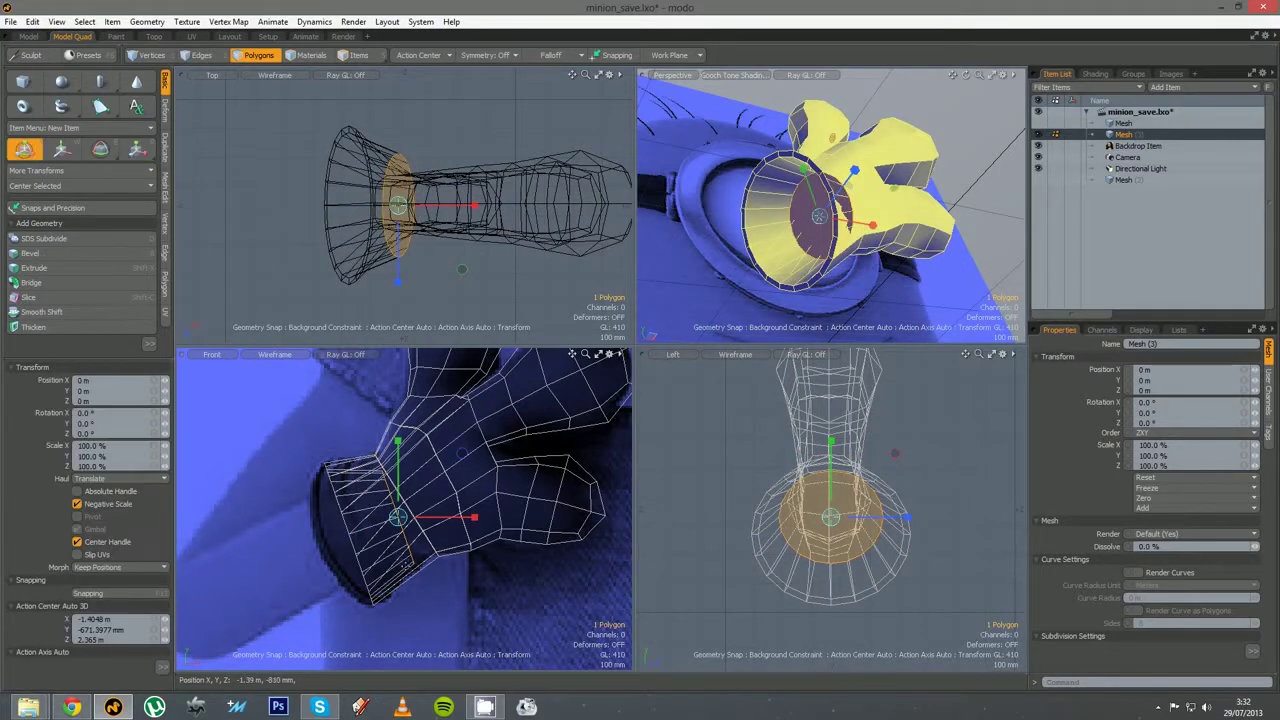
pyautogui.moveTo(420, 598)
pyautogui.mouseDown()
pyautogui.moveTo(444, 587)
pyautogui.moveTo(433, 592)
pyautogui.mouseUp()
pyautogui.press('w')
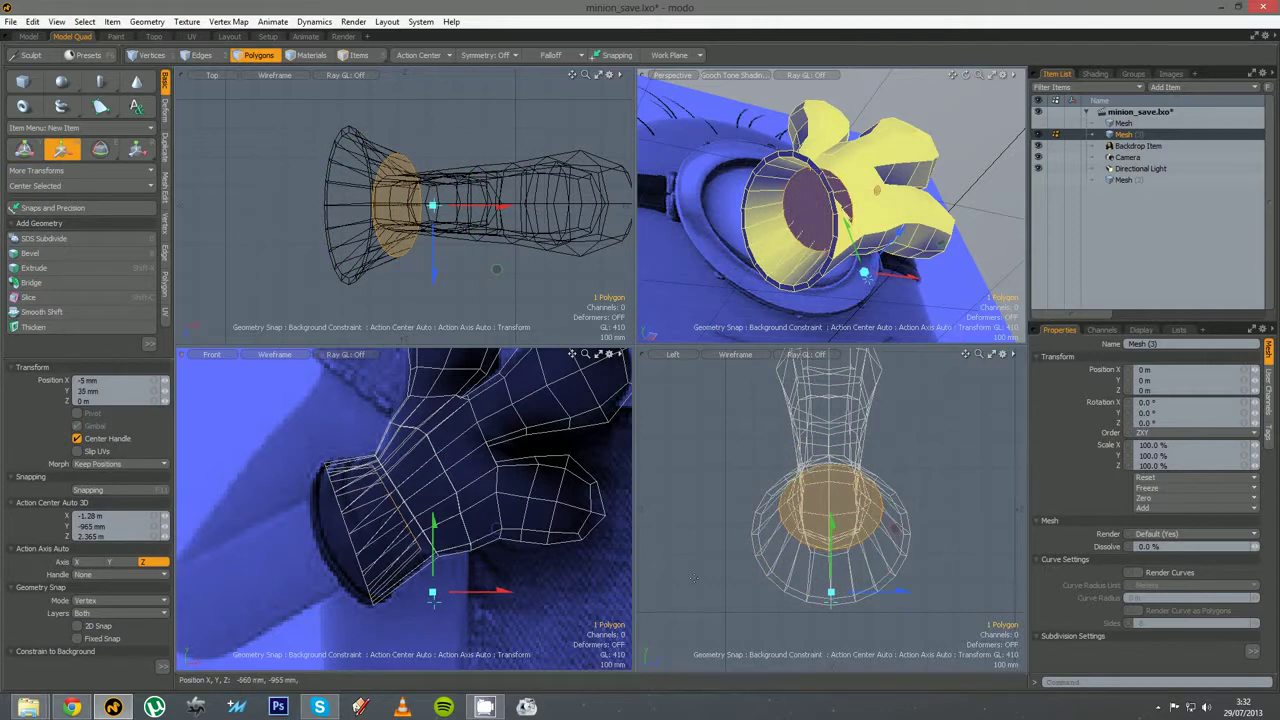
# Scale the recessed polygon down to a small disc inside the cuff and delete it, leaving an opening
pyautogui.keyDown('alt'); pyautogui.moveTo(855, 322); pyautogui.dragTo(831, 208); pyautogui.keyUp('alt')
pyautogui.press('r')
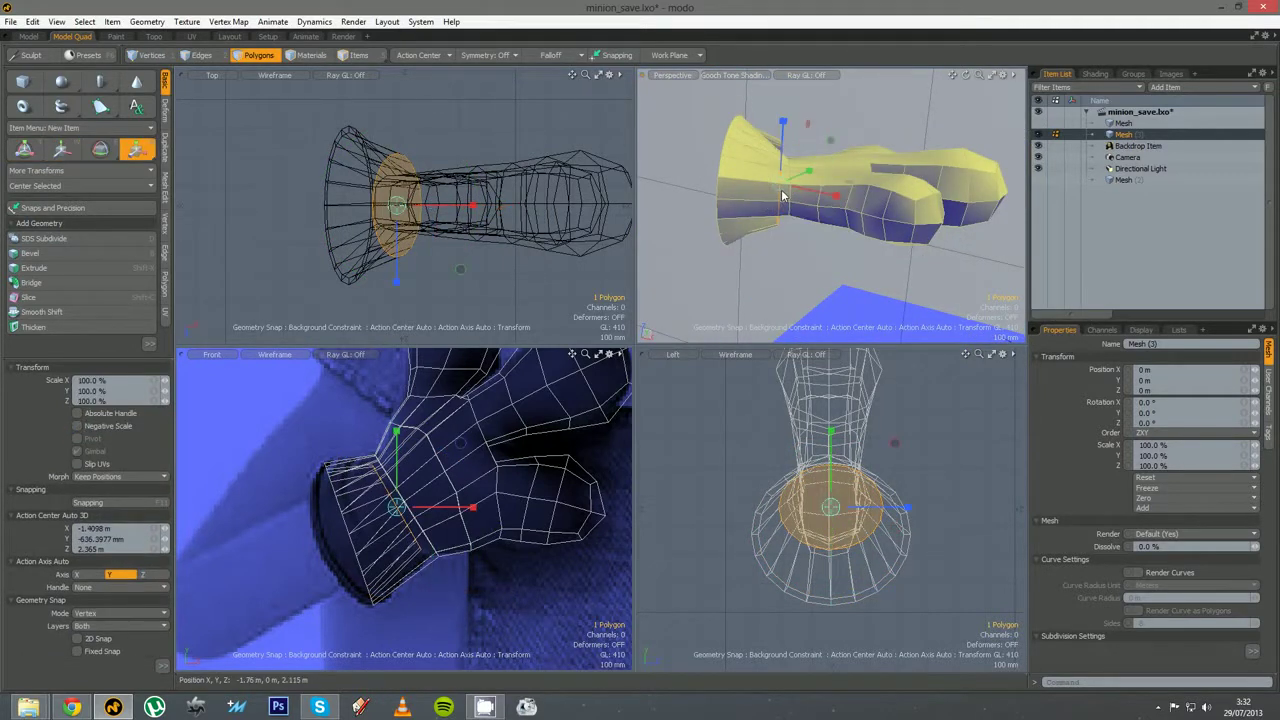
pyautogui.moveTo(782, 187); pyautogui.dragTo(966, 256)
pyautogui.press('space')
pyautogui.press('space')
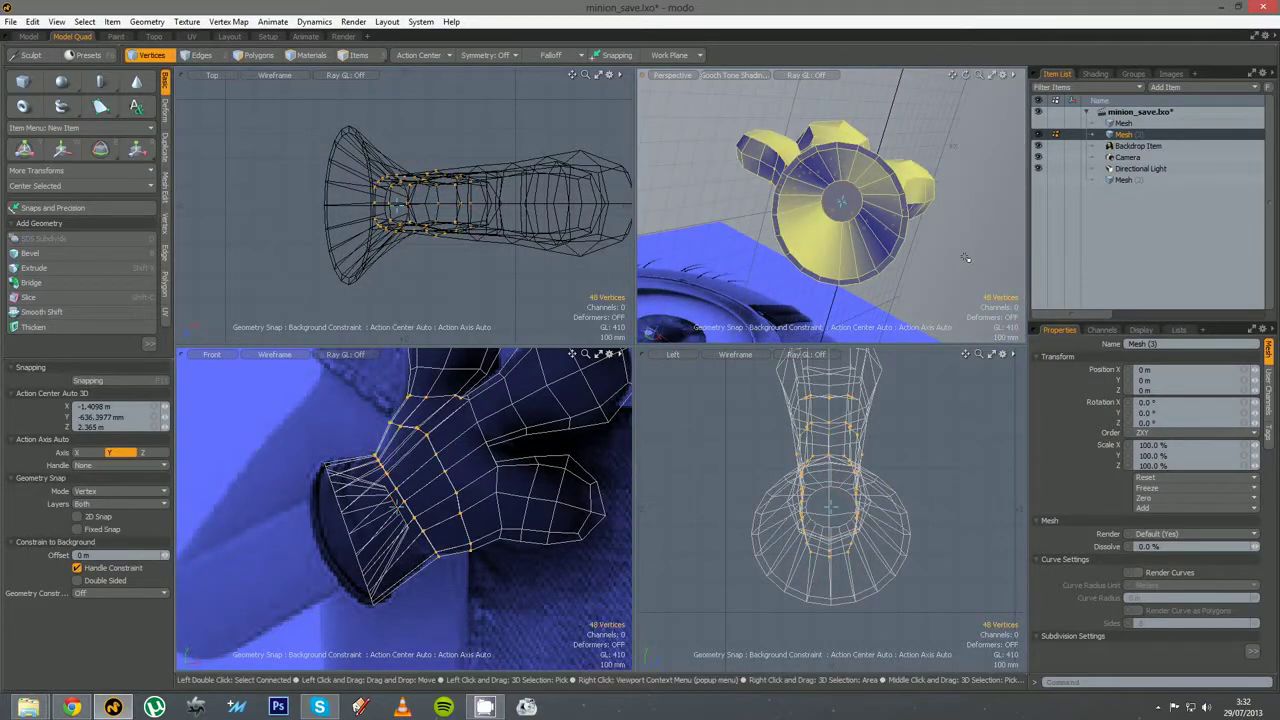
pyautogui.press('2')
pyautogui.press('3')
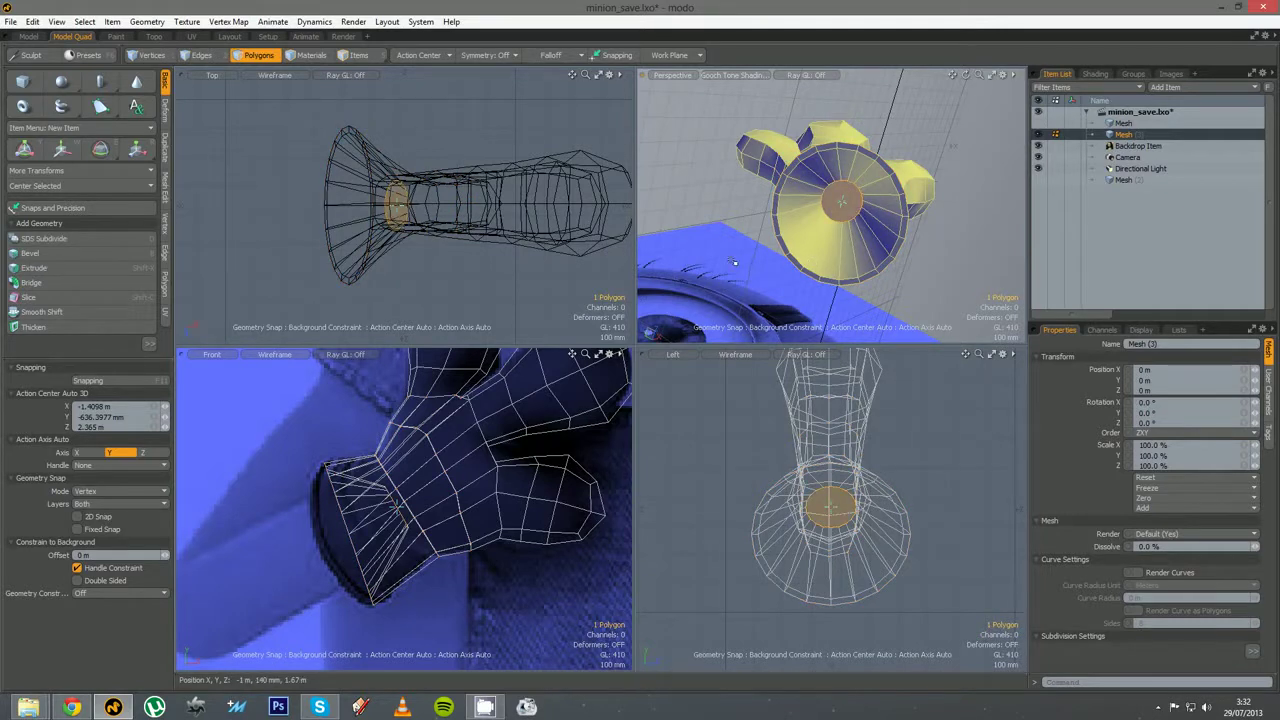
pyautogui.press('Delete')
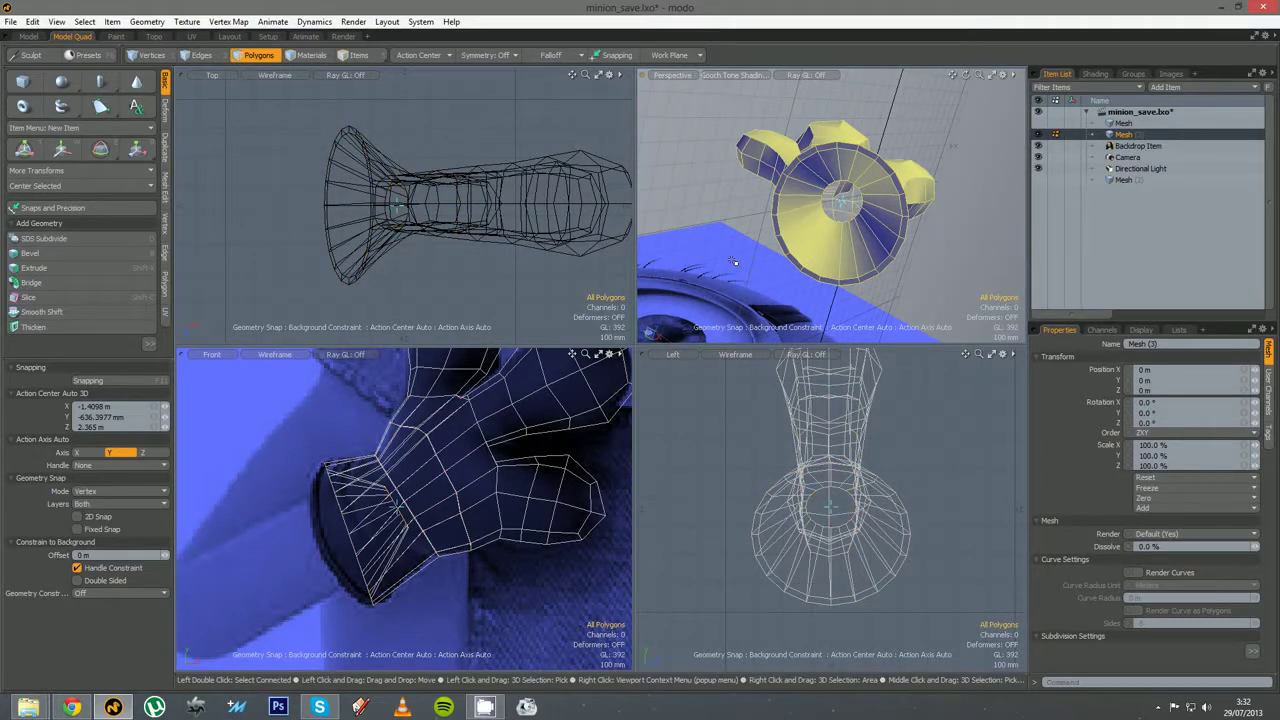
# Display the glove as a smooth subdivision surface, hide the backdrop image, and enlarge the Perspective view
pyautogui.keyDown('alt'); pyautogui.moveTo(893, 157); pyautogui.dragTo(868, 248); pyautogui.keyUp('alt')
pyautogui.press('Tab')
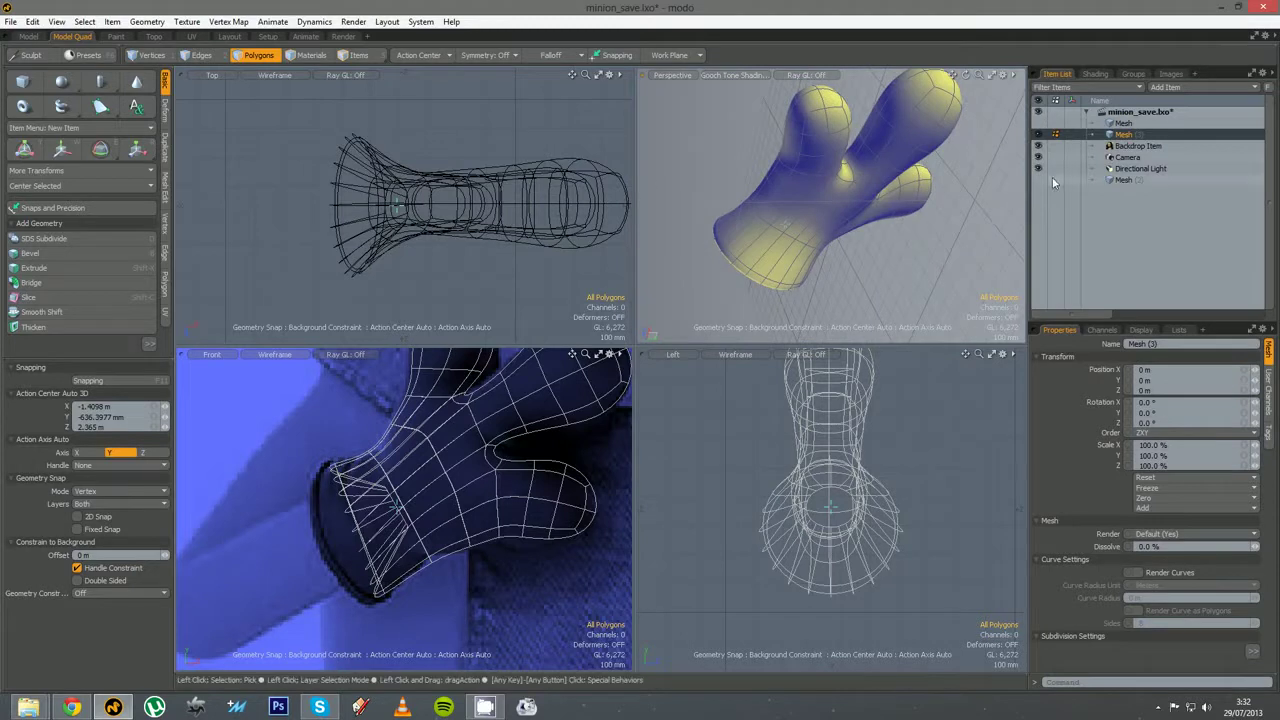
pyautogui.click(1038, 147)
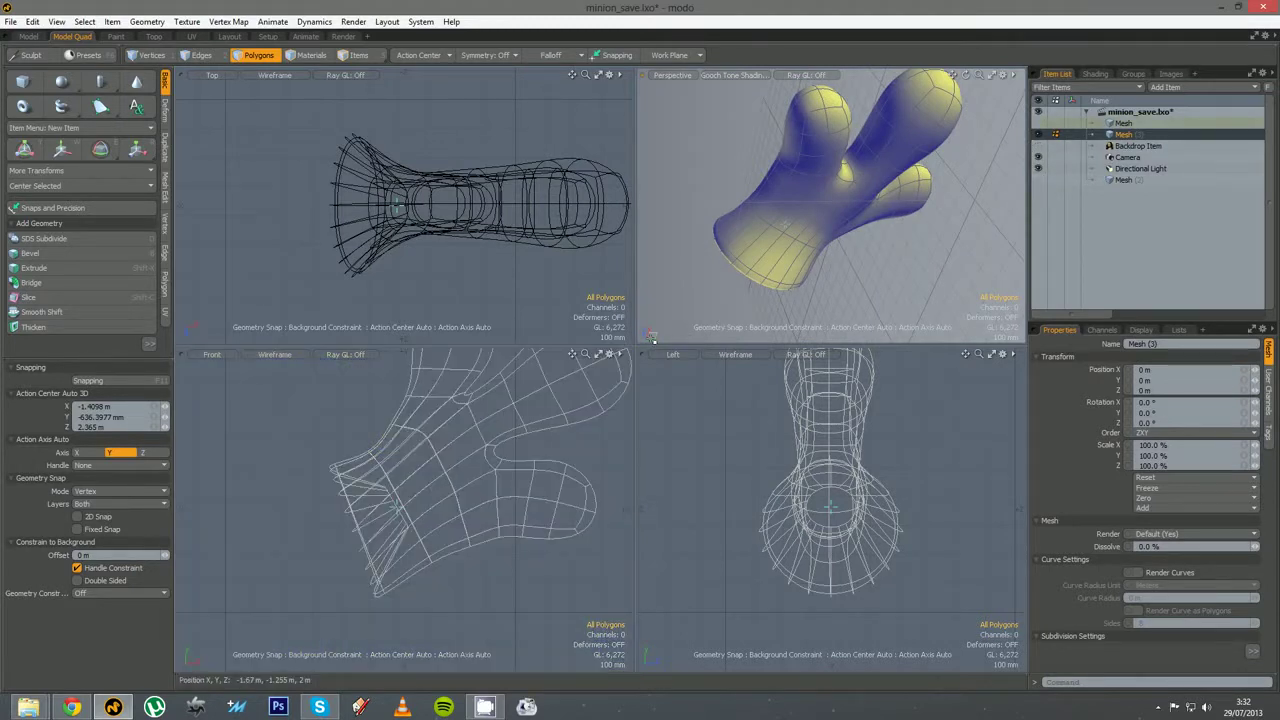
pyautogui.moveTo(637, 346); pyautogui.dragTo(458, 436)
pyautogui.keyDown('alt'); pyautogui.moveTo(714, 200); pyautogui.dragTo(583, 266); pyautogui.keyUp('alt')
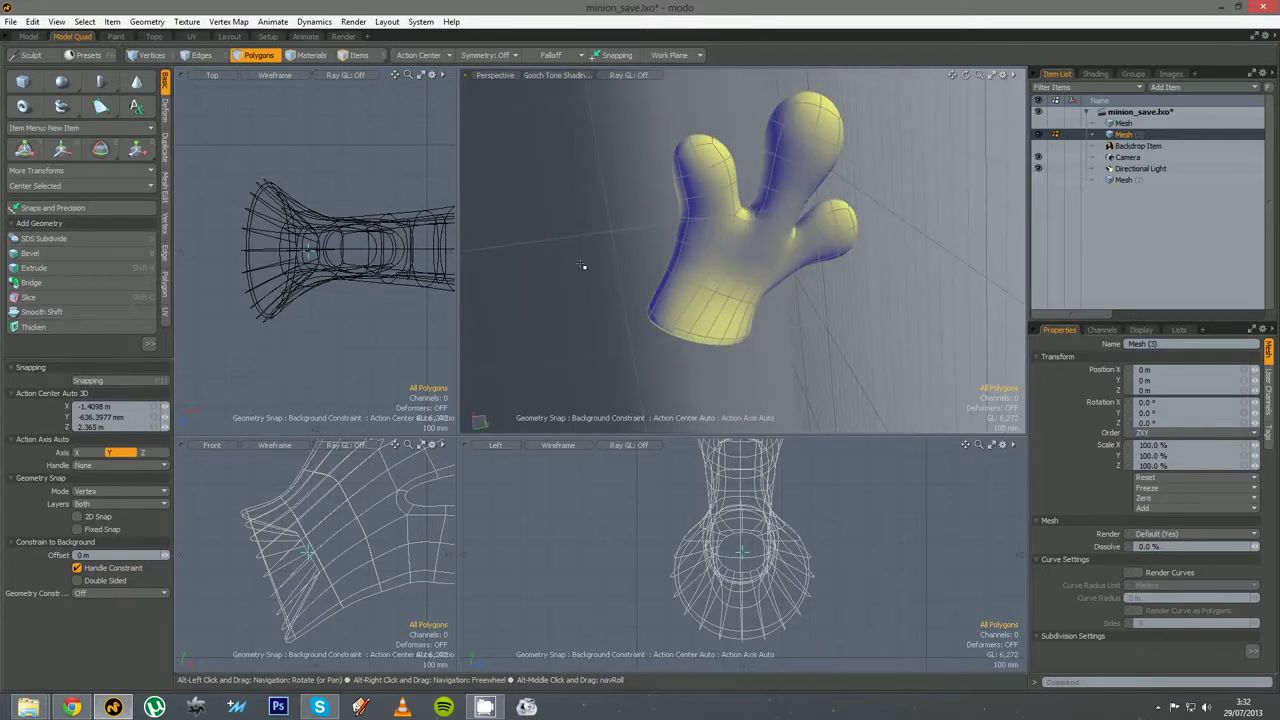
# Sculpt fuller volume into both sides of the glove's palm with the Push tool, and close the sculpting tools
pyautogui.click(30, 56)
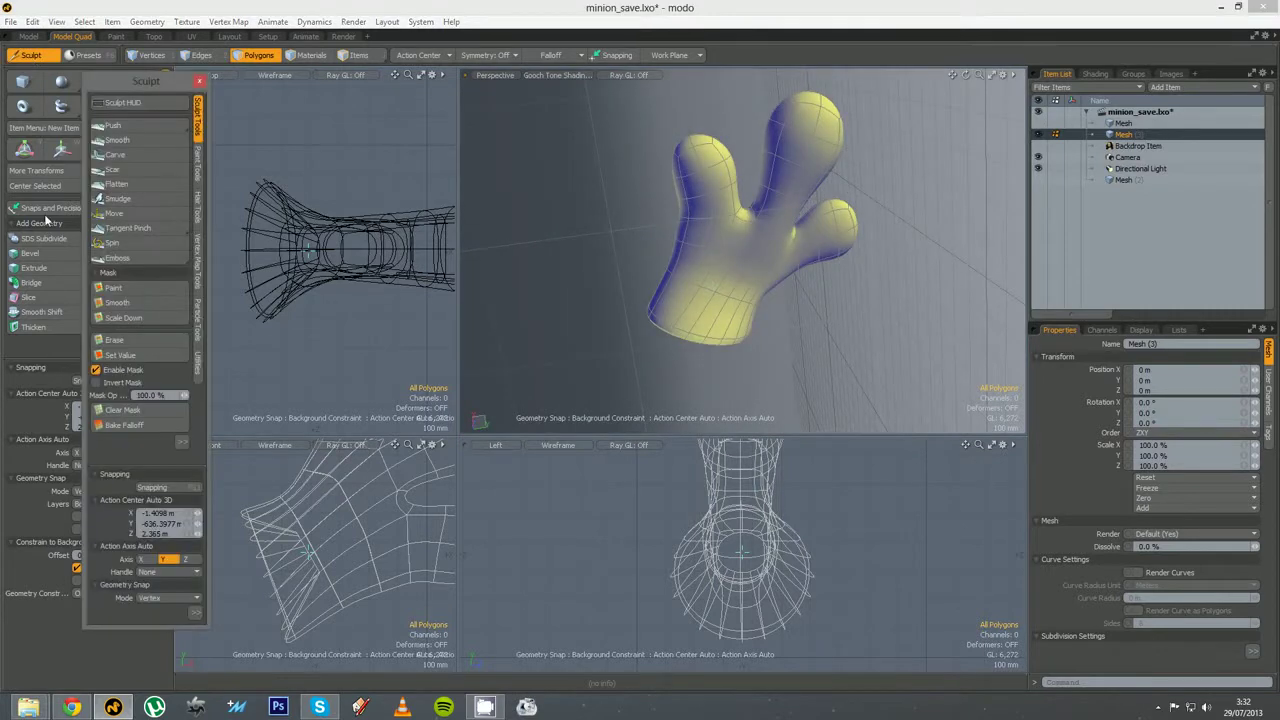
pyautogui.click(134, 124)
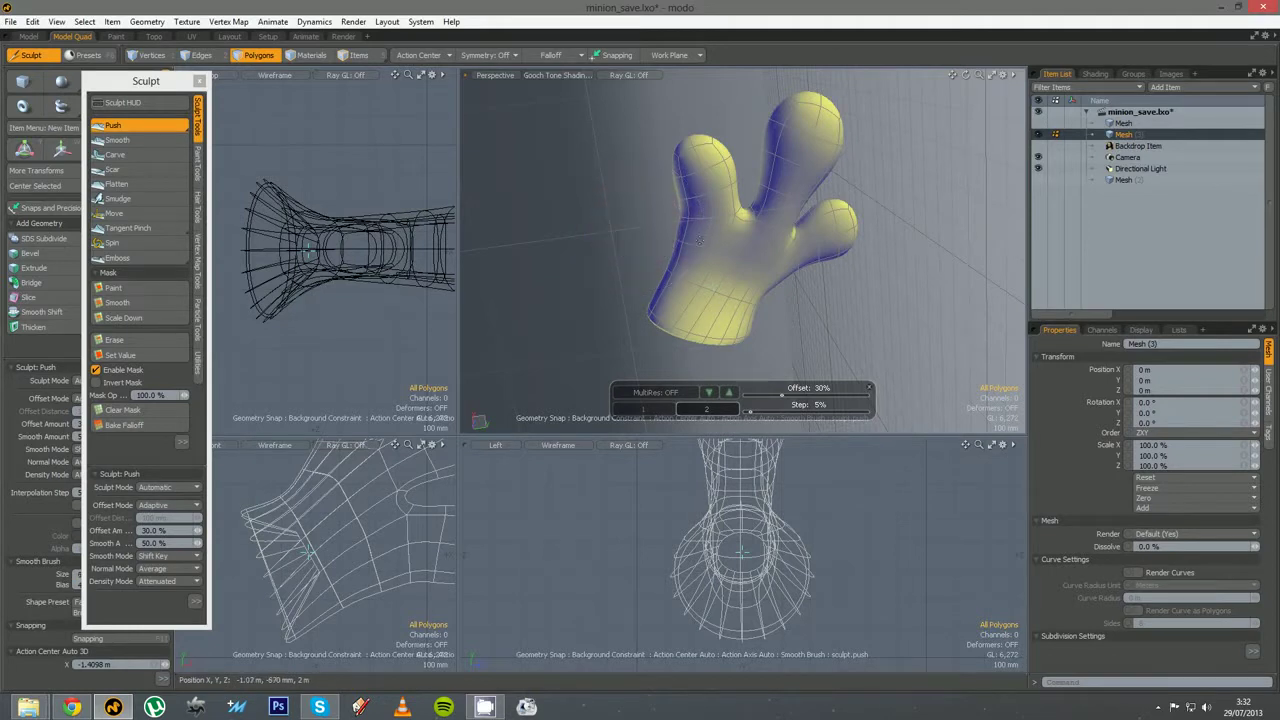
pyautogui.moveTo(700, 240)
pyautogui.keyDown('alt'); pyautogui.mouseDown()
pyautogui.moveTo(779, 214)
pyautogui.moveTo(725, 204)
pyautogui.moveTo(682, 215)
pyautogui.moveTo(762, 272)
pyautogui.moveTo(779, 273)
pyautogui.moveTo(784, 256)
pyautogui.mouseUp(); pyautogui.keyUp('alt')
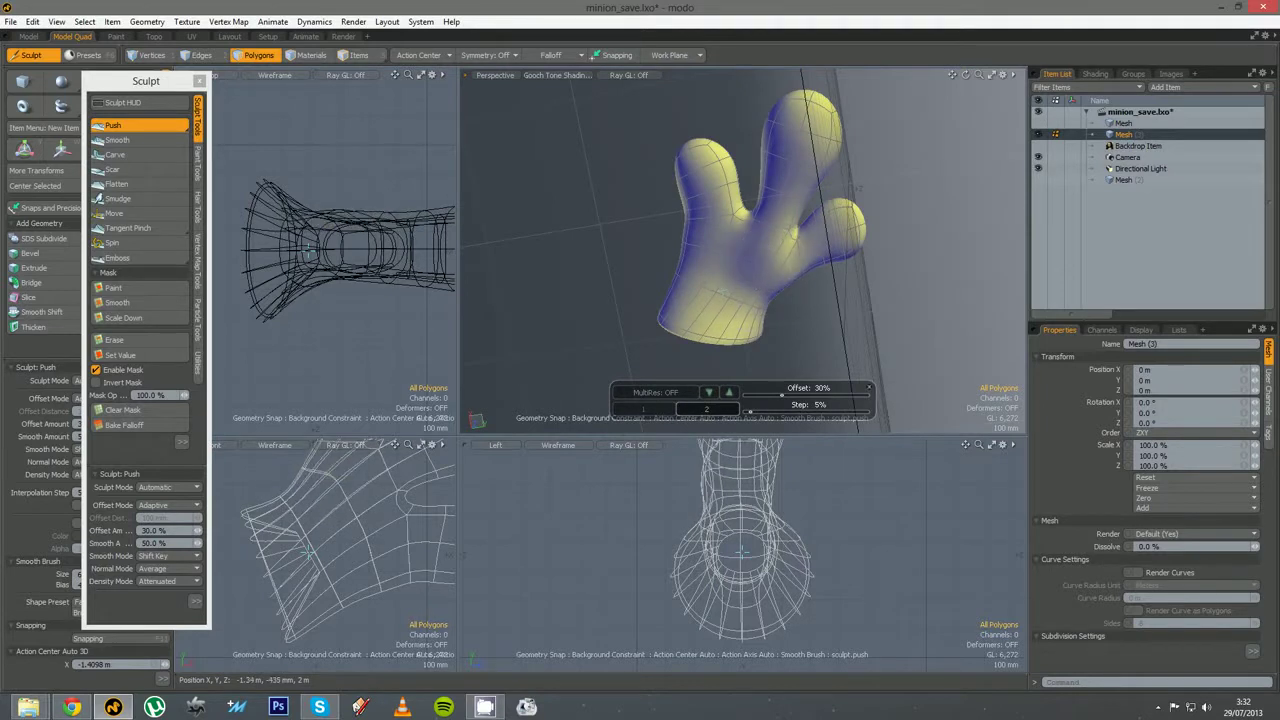
pyautogui.moveTo(682, 272); pyautogui.dragTo(694, 222)
pyautogui.keyDown('alt'); pyautogui.moveTo(694, 232); pyautogui.dragTo(883, 289); pyautogui.keyUp('alt')
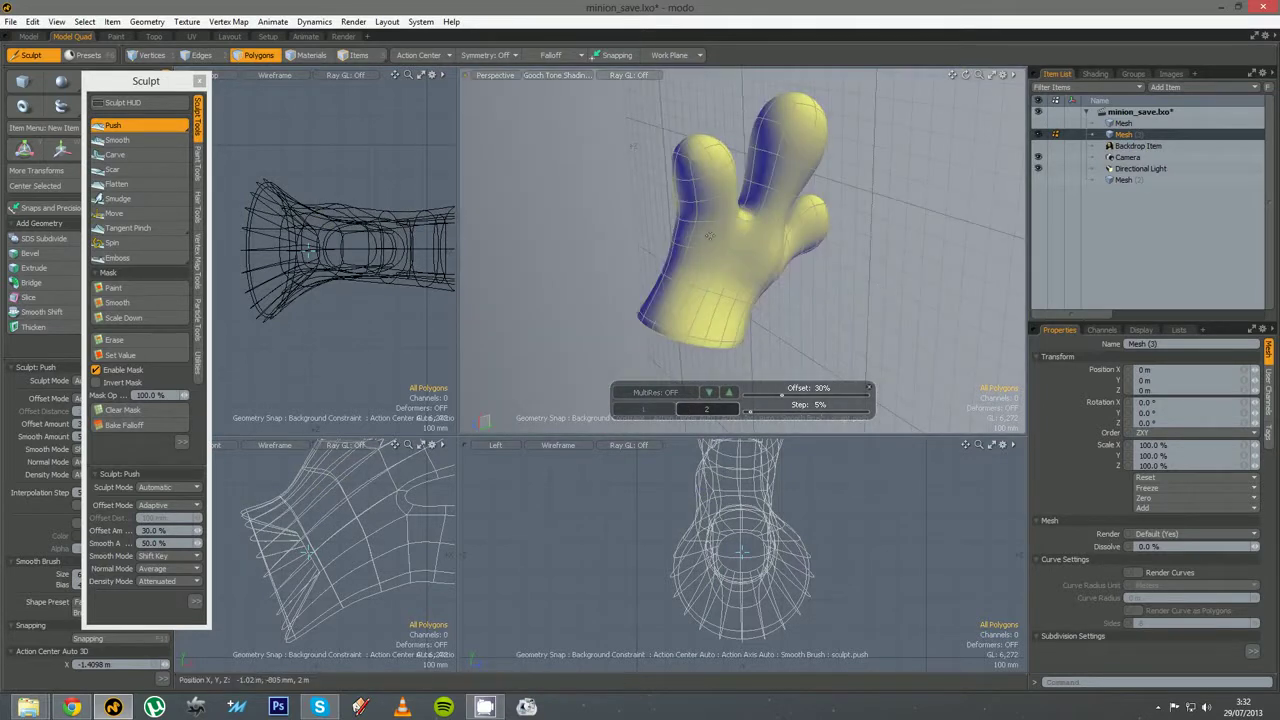
pyautogui.moveTo(704, 238)
pyautogui.mouseDown()
pyautogui.moveTo(704, 256)
pyautogui.moveTo(850, 261)
pyautogui.moveTo(842, 324)
pyautogui.mouseUp()
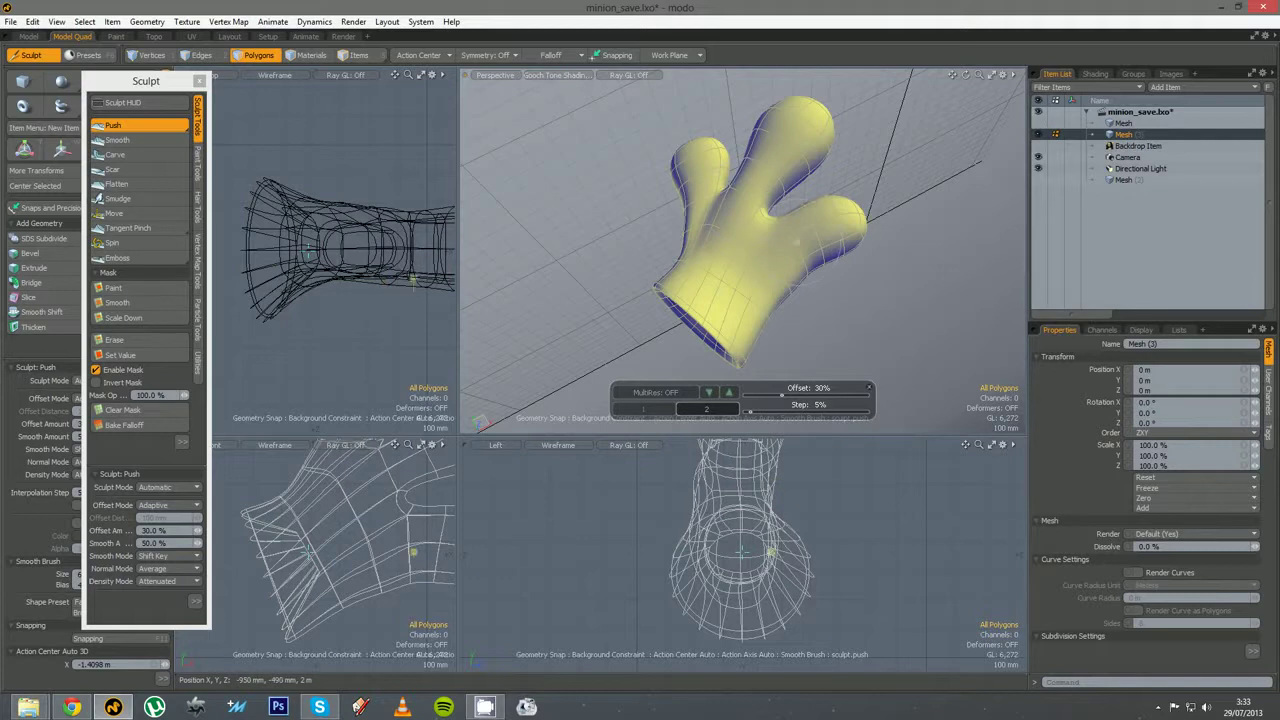
pyautogui.keyDown('alt'); pyautogui.moveTo(682, 208); pyautogui.dragTo(722, 218); pyautogui.keyUp('alt')
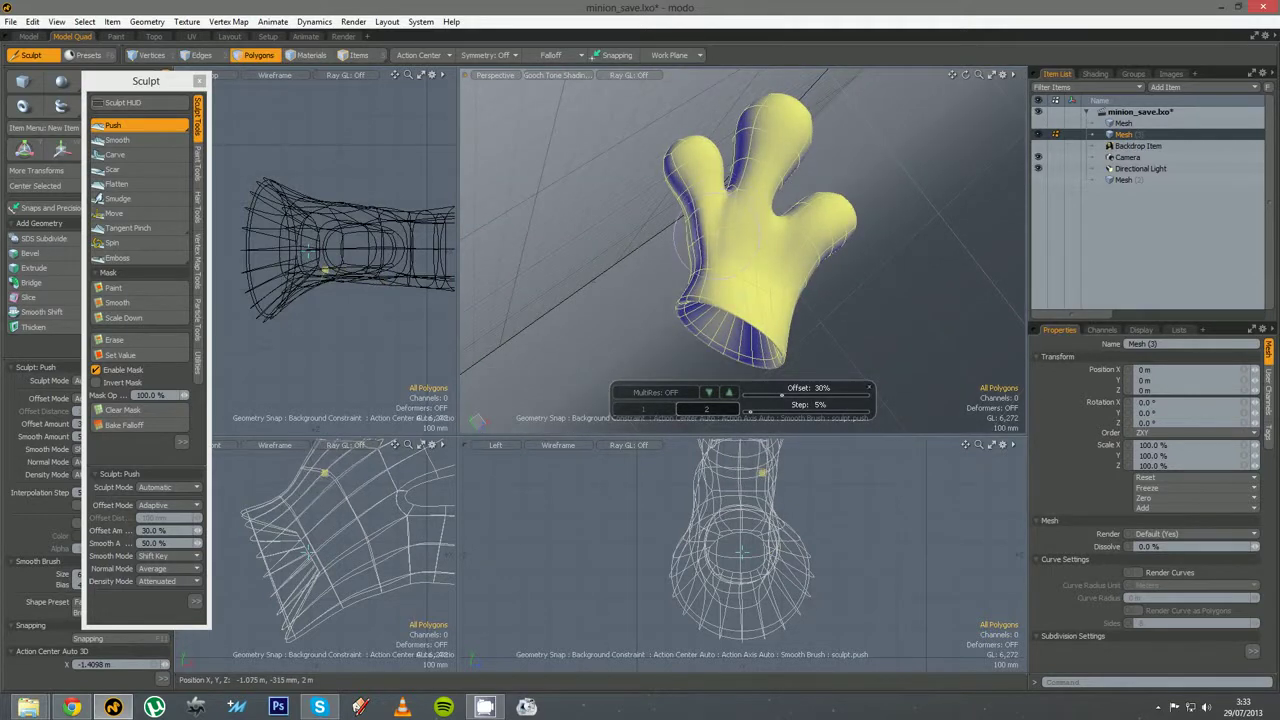
pyautogui.keyDown('alt'); pyautogui.moveTo(770, 276); pyautogui.dragTo(548, 358); pyautogui.keyUp('alt')
pyautogui.press('space')
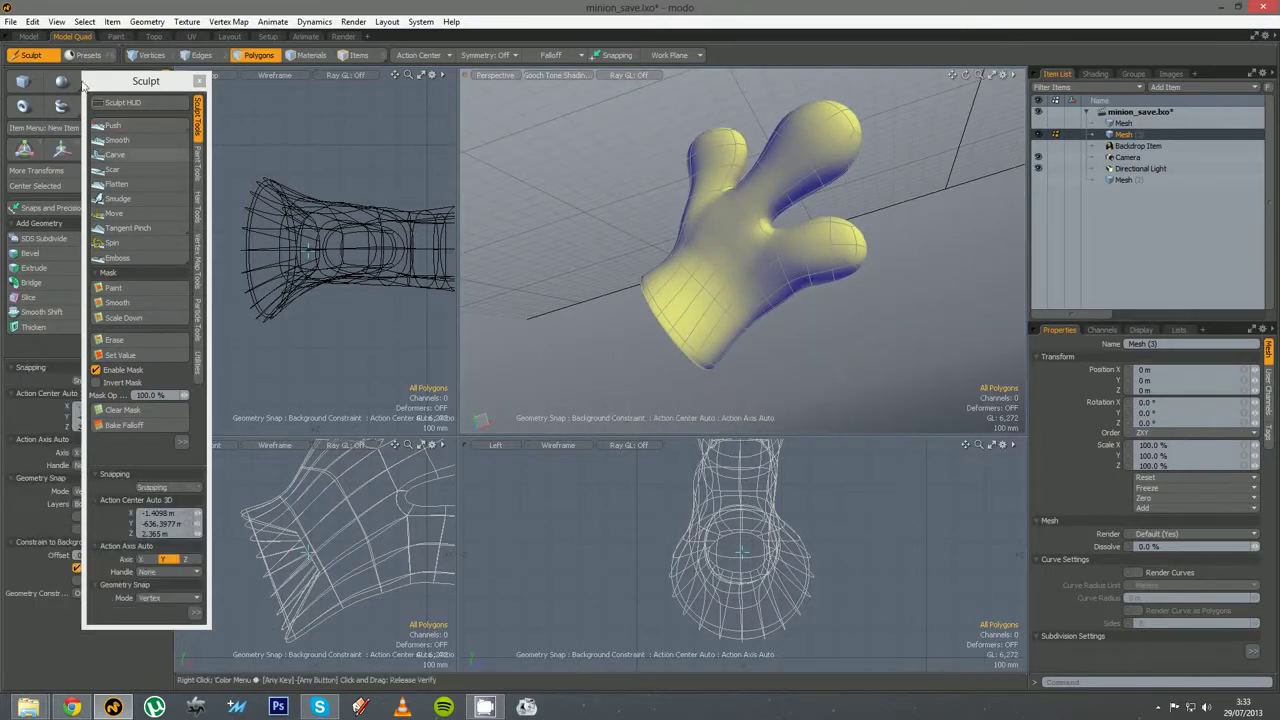
pyautogui.click(199, 81)
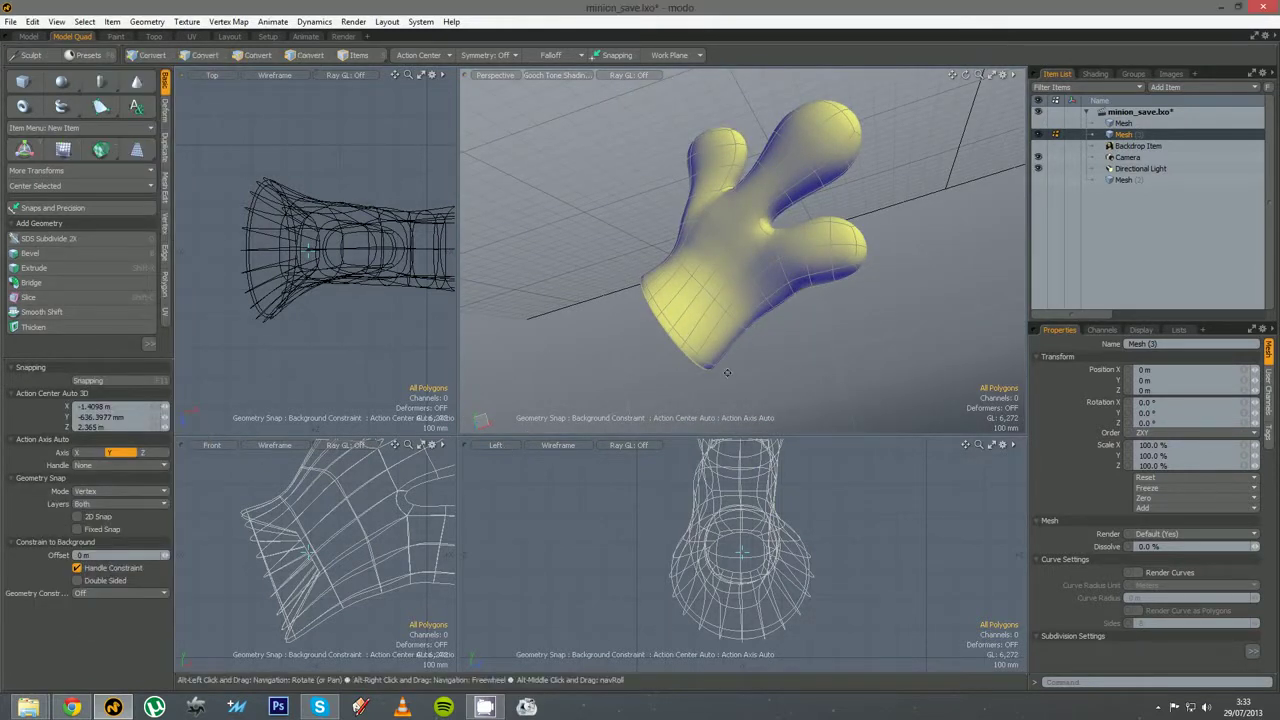
# Switch back to the faceted mesh and add one loop slice around the cuff at 50%
pyautogui.keyDown('alt'); pyautogui.keyDown('shift'); pyautogui.moveTo(733, 396); pyautogui.dragTo(659, 258); pyautogui.keyUp('shift'); pyautogui.keyUp('alt')
pyautogui.press('Tab')
pyautogui.scroll(5, 686, 217)
pyautogui.press('space')
pyautogui.press('space')
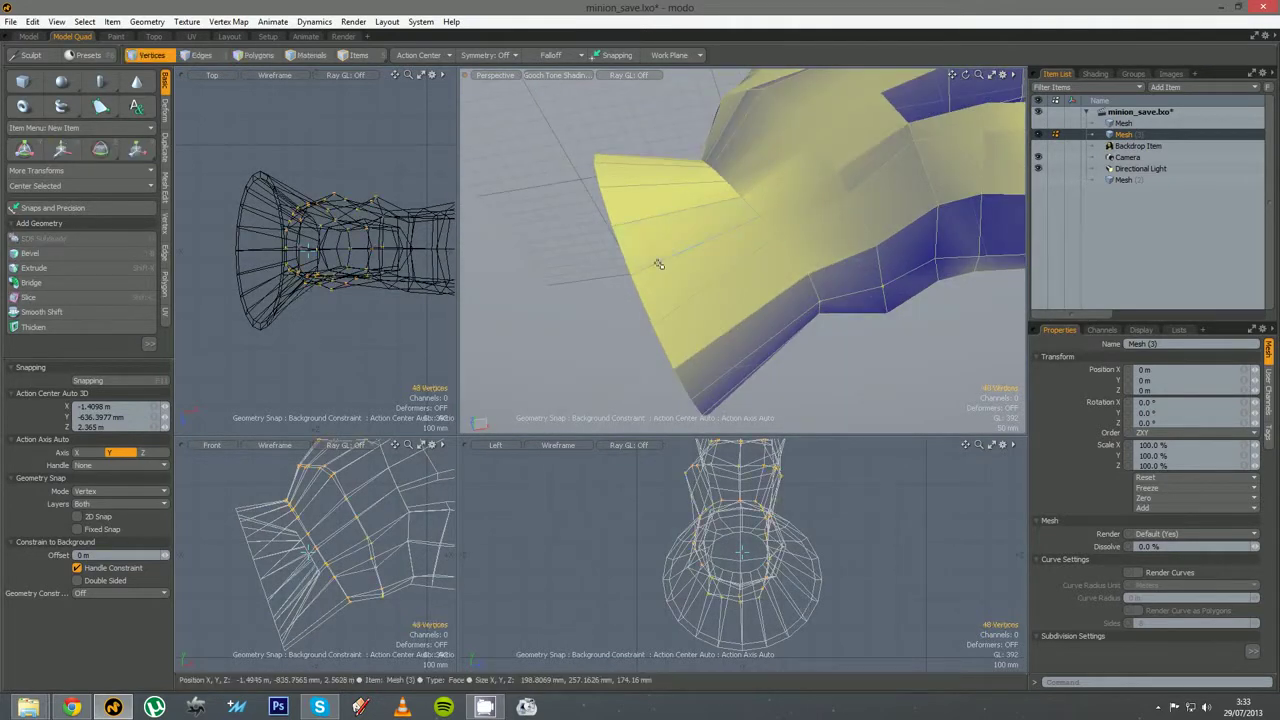
pyautogui.click(659, 264)
pyautogui.hotkey('alt', 'c')
pyautogui.click(690, 289)
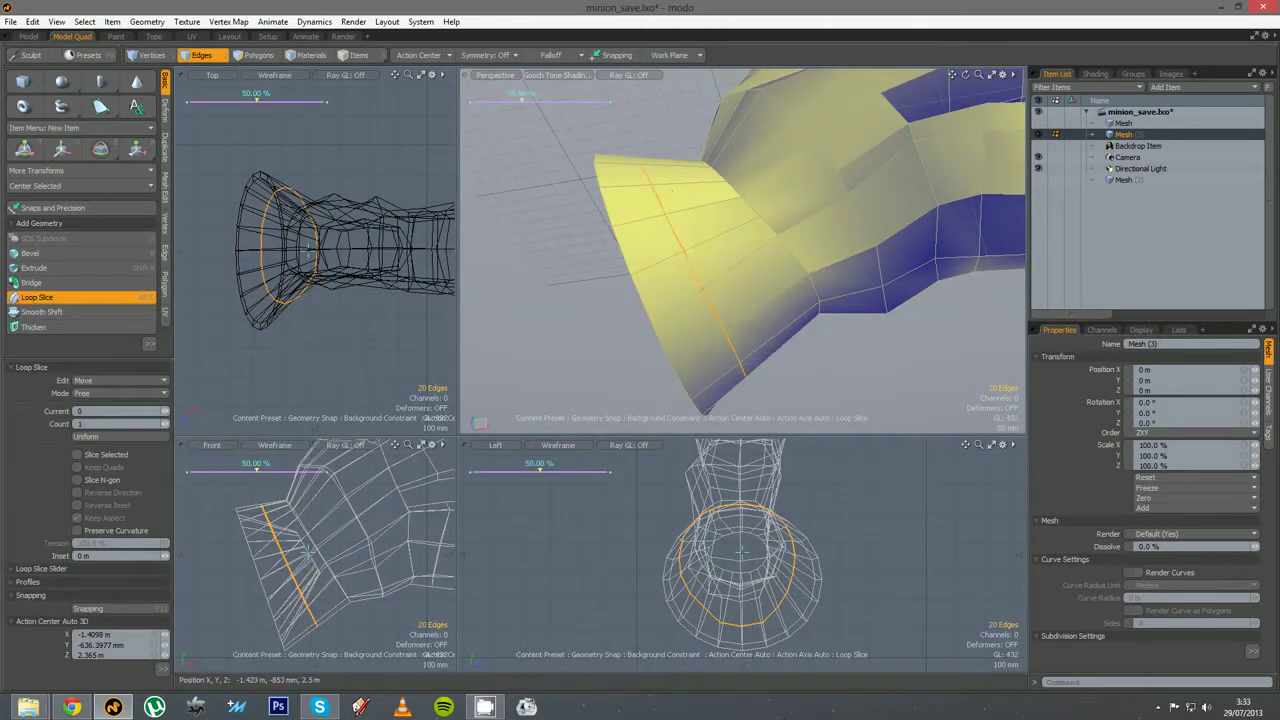
# Slide the cuff's loop slice close to its open rim and select the thin band of polygons around the rim
pyautogui.moveTo(702, 289); pyautogui.dragTo(674, 246)
pyautogui.press('space')
pyautogui.press('space')
pyautogui.press('l')
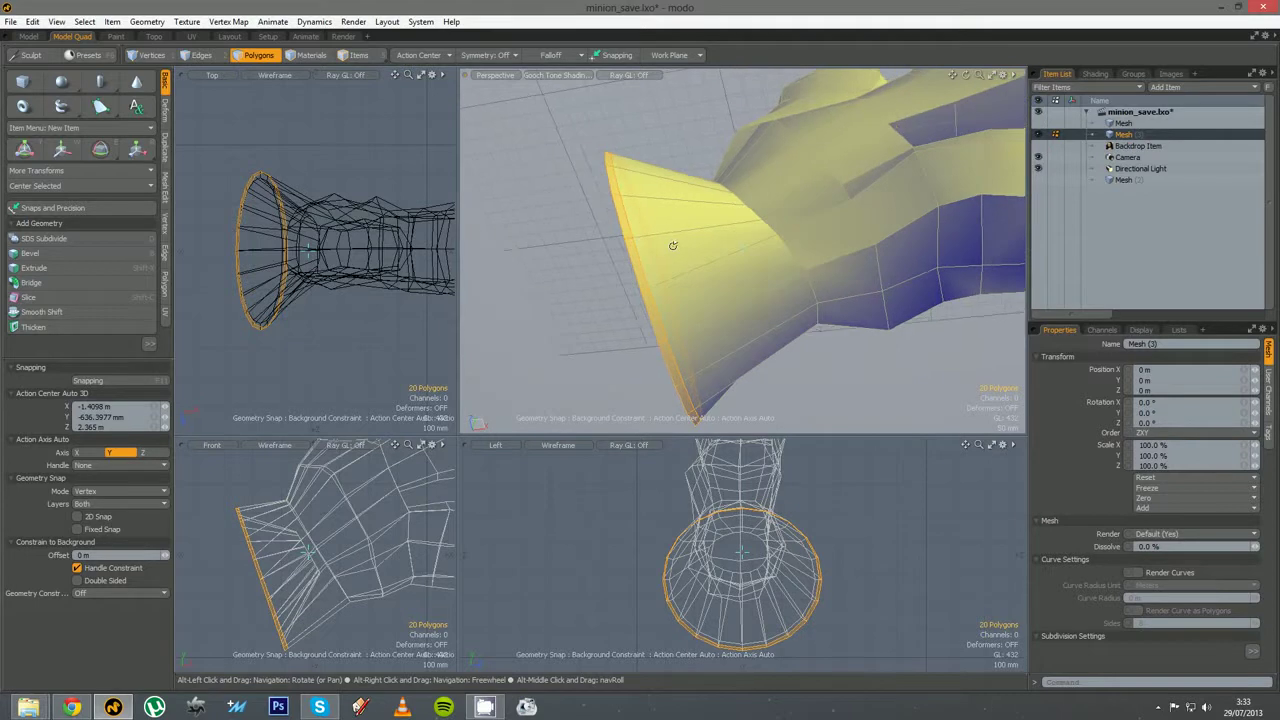
# Bevel the selected rim band slightly outward as one group to form a raised lip, and clear the selection
pyautogui.press('b')
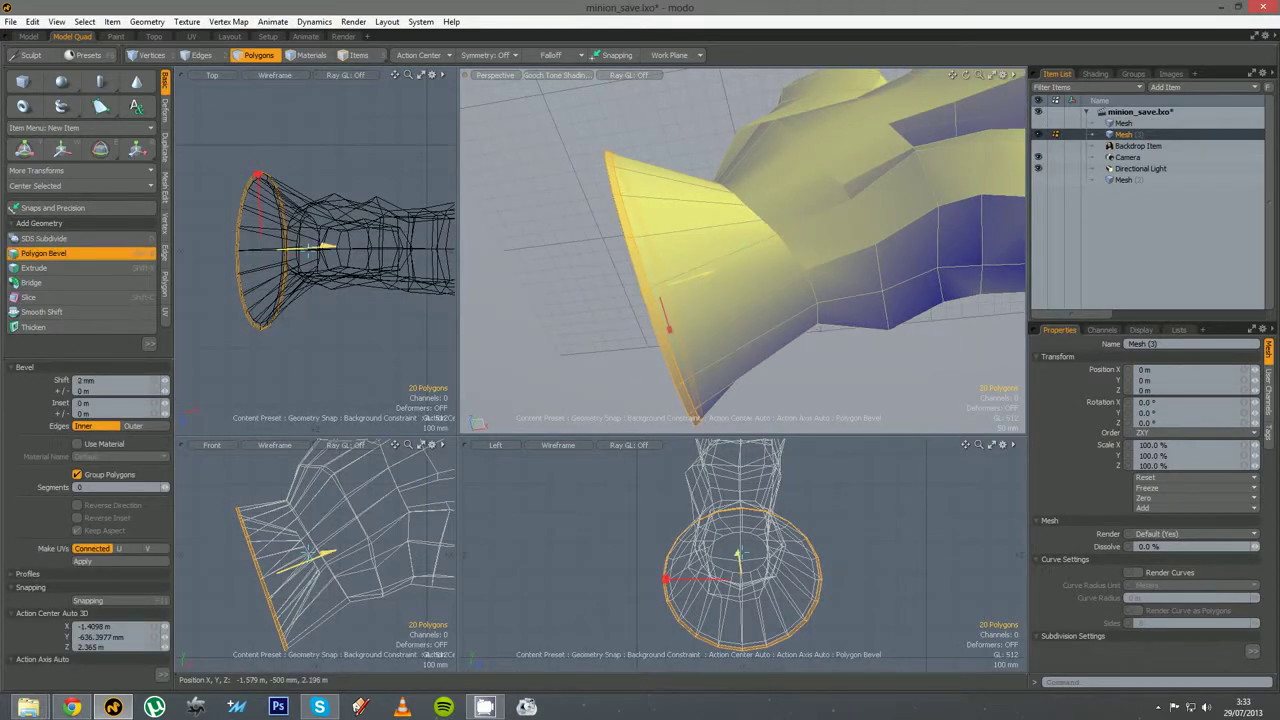
pyautogui.moveTo(712, 272); pyautogui.dragTo(715, 271)
pyautogui.press('space')
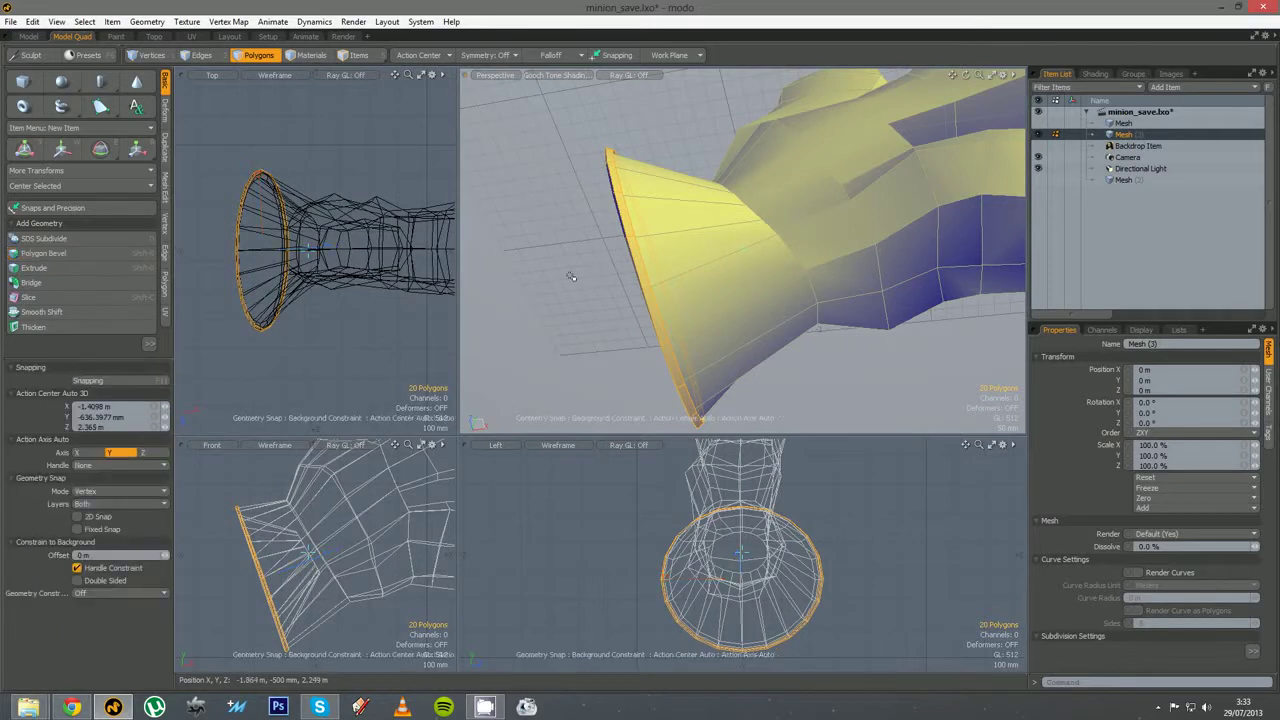
pyautogui.click(571, 276)
# Inspect the cuff's lip as a smooth subdivision surface, and compare the faceted glove with the backdrop image
pyautogui.press('Tab')
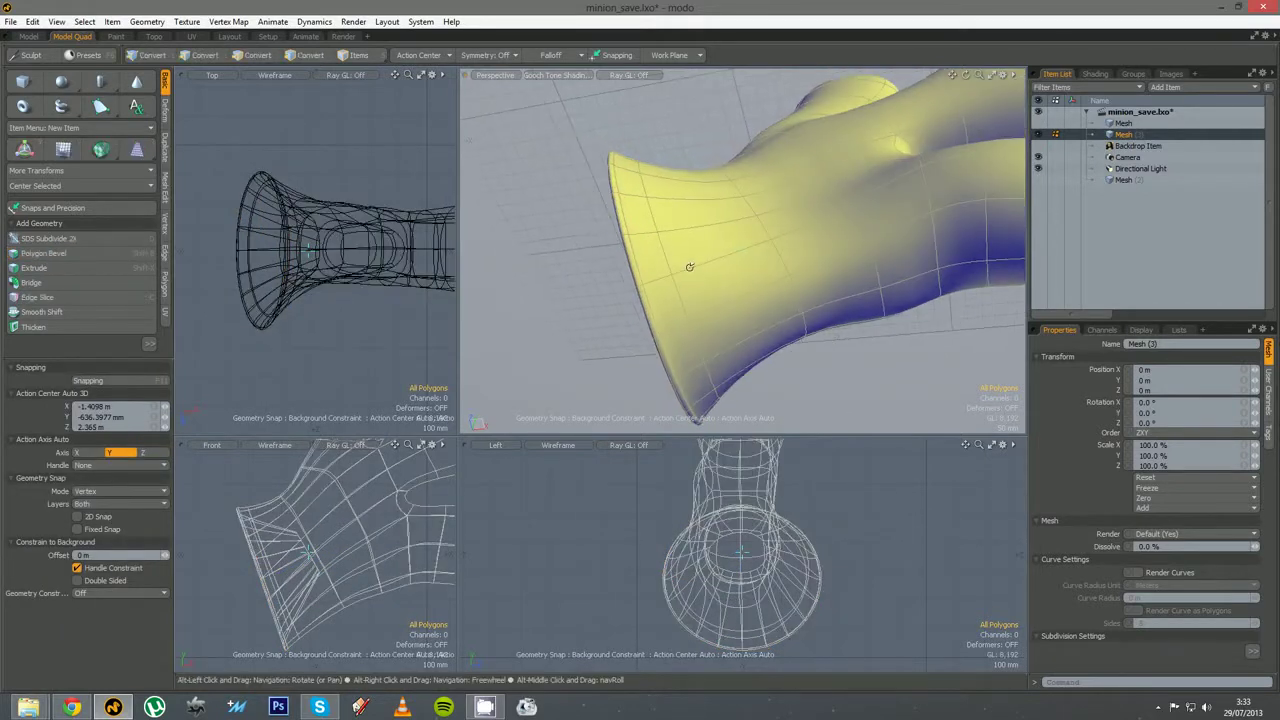
pyautogui.press('2')
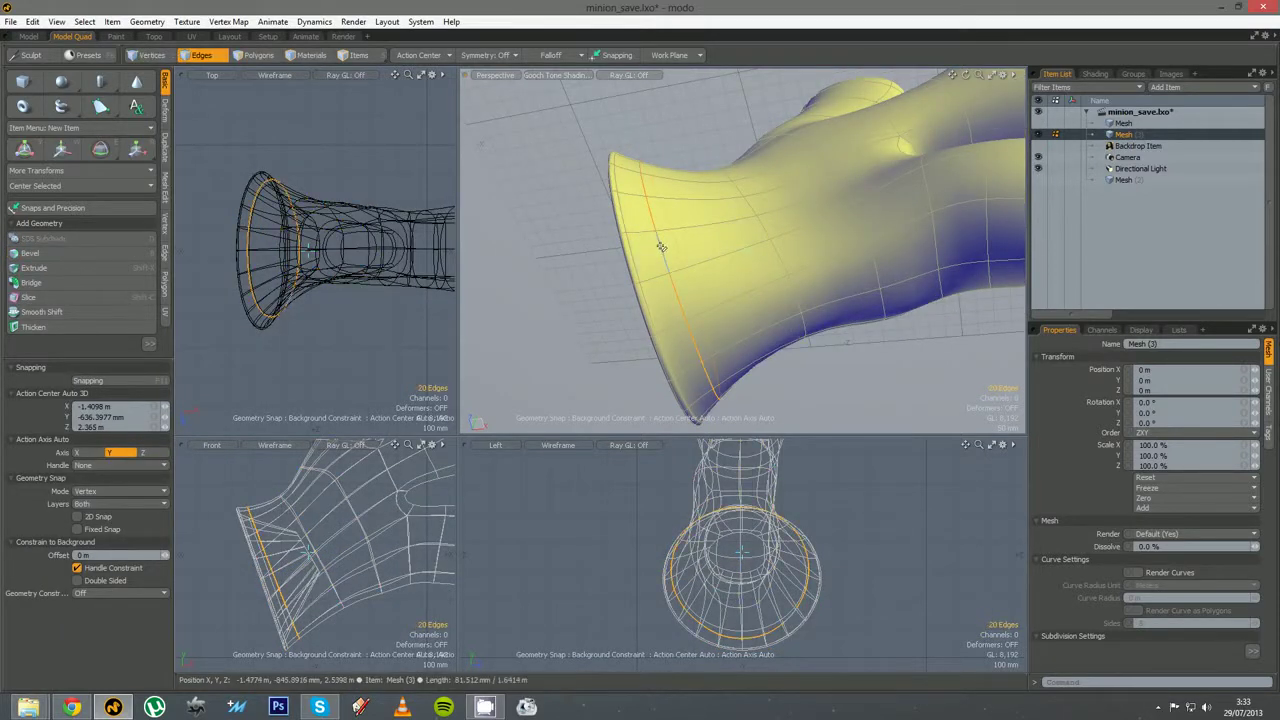
pyautogui.rightClick(660, 246)
pyautogui.click(632, 298)
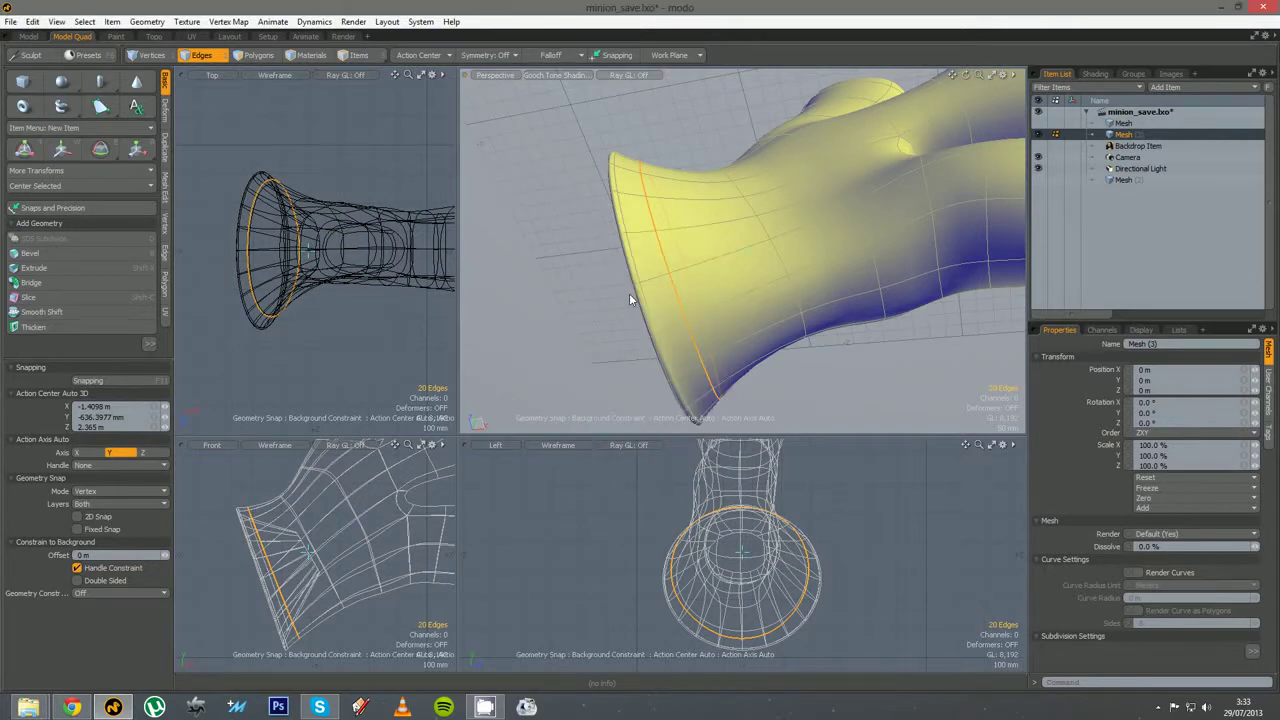
pyautogui.press('q')
pyautogui.click(532, 278)
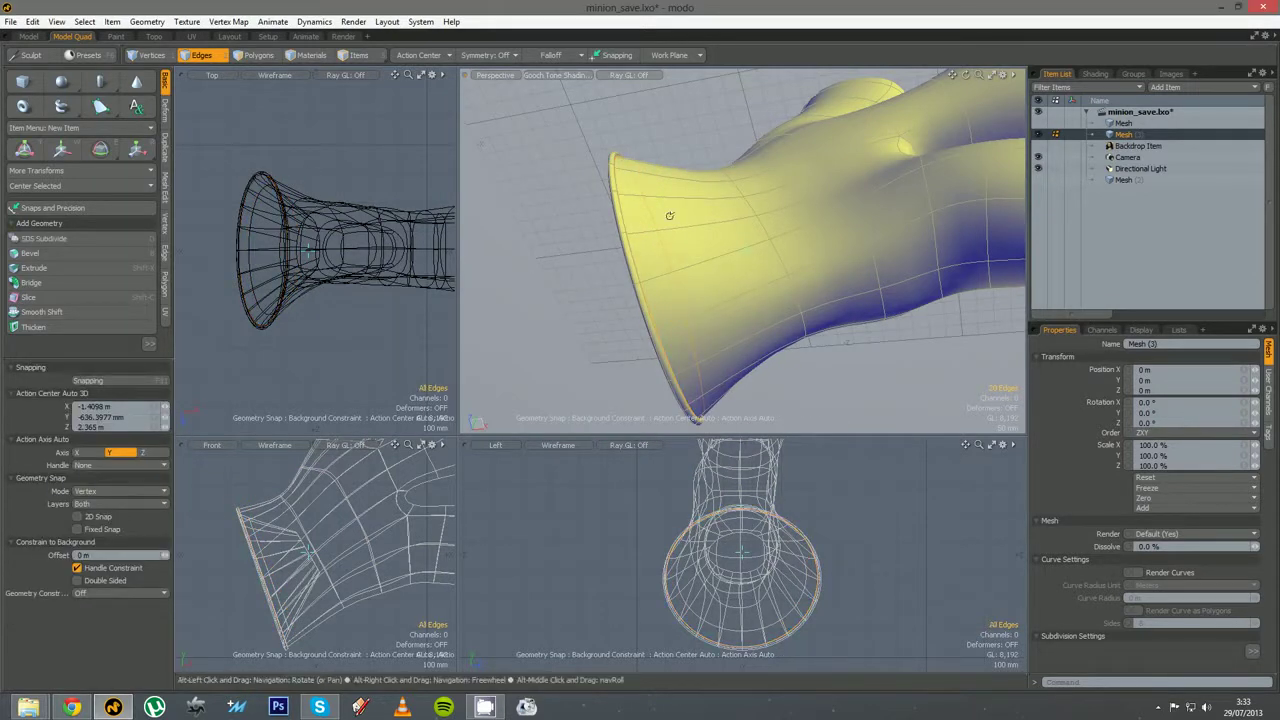
pyautogui.keyDown('alt'); pyautogui.moveTo(669, 215); pyautogui.dragTo(757, 362); pyautogui.keyUp('alt')
pyautogui.scroll(-3, 769, 349)
pyautogui.press('Tab')
pyautogui.keyDown('alt'); pyautogui.moveTo(786, 316); pyautogui.dragTo(752, 288); pyautogui.keyUp('alt')
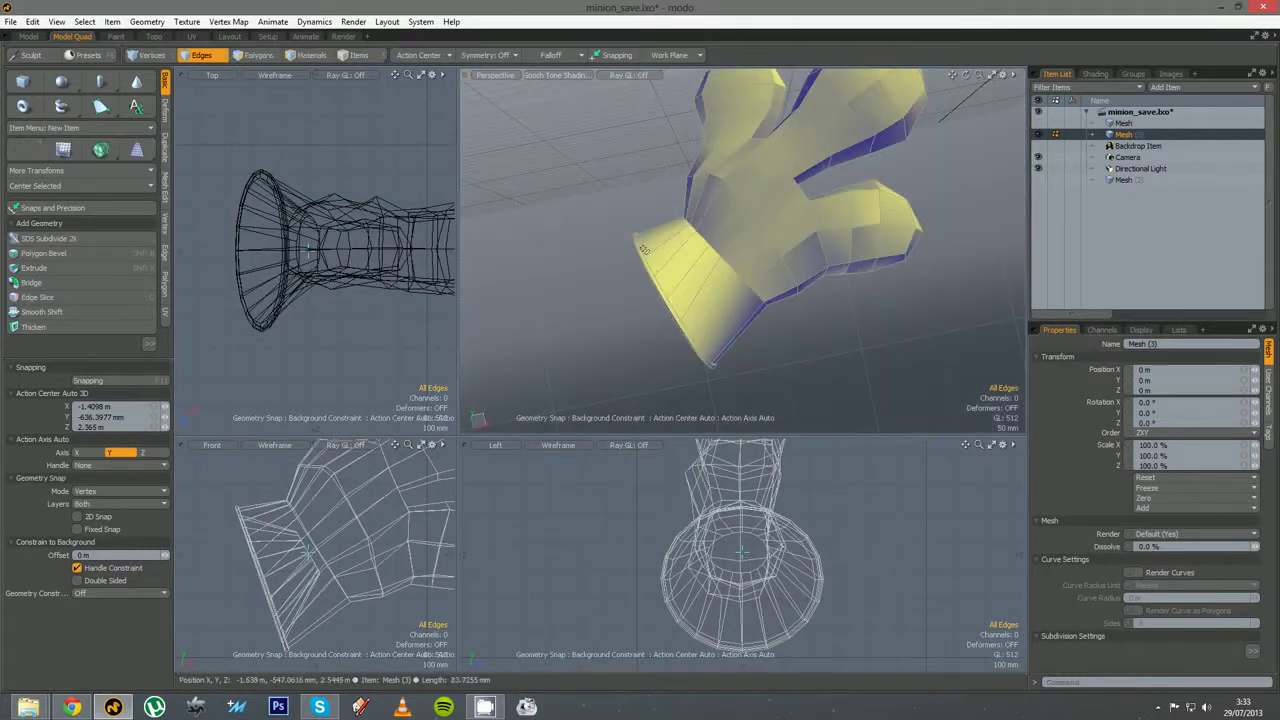
pyautogui.click(1038, 147)
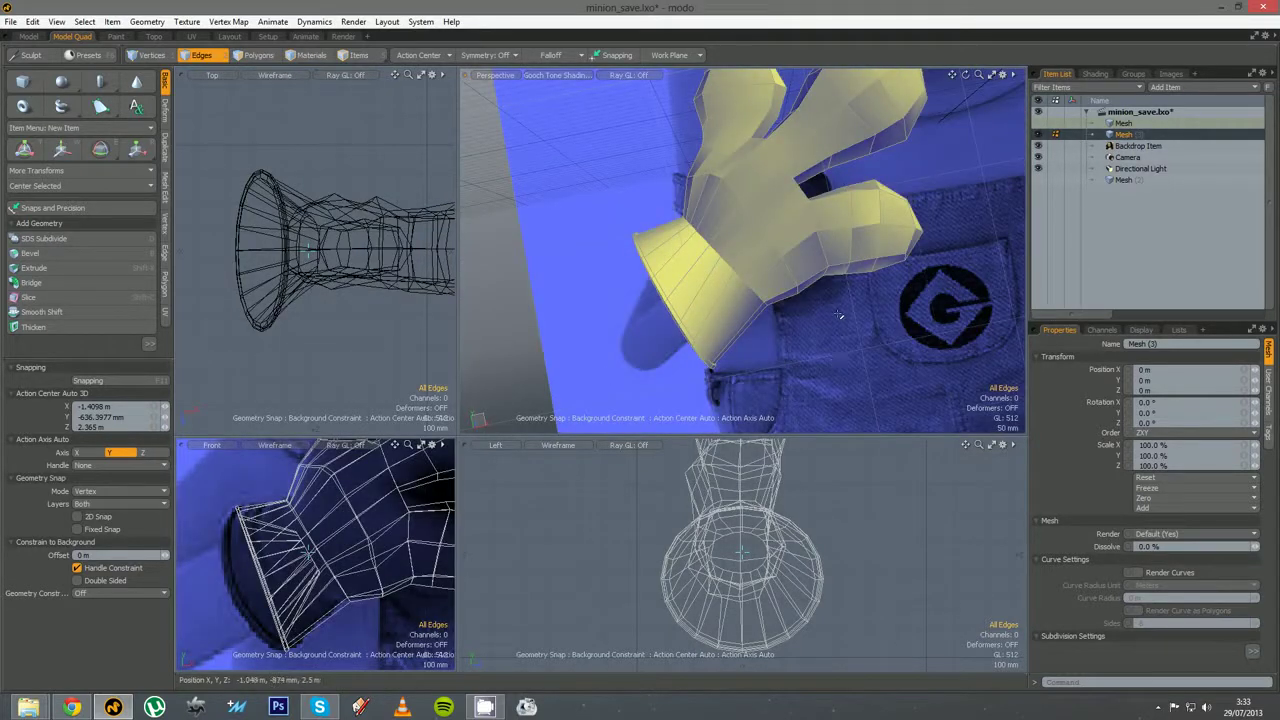
pyautogui.click(1038, 146)
# Add four evenly spaced loop slices around the flared cuff using Uniform mode, and clear the selection
pyautogui.click(685, 280)
pyautogui.hotkey('alt', 'c')
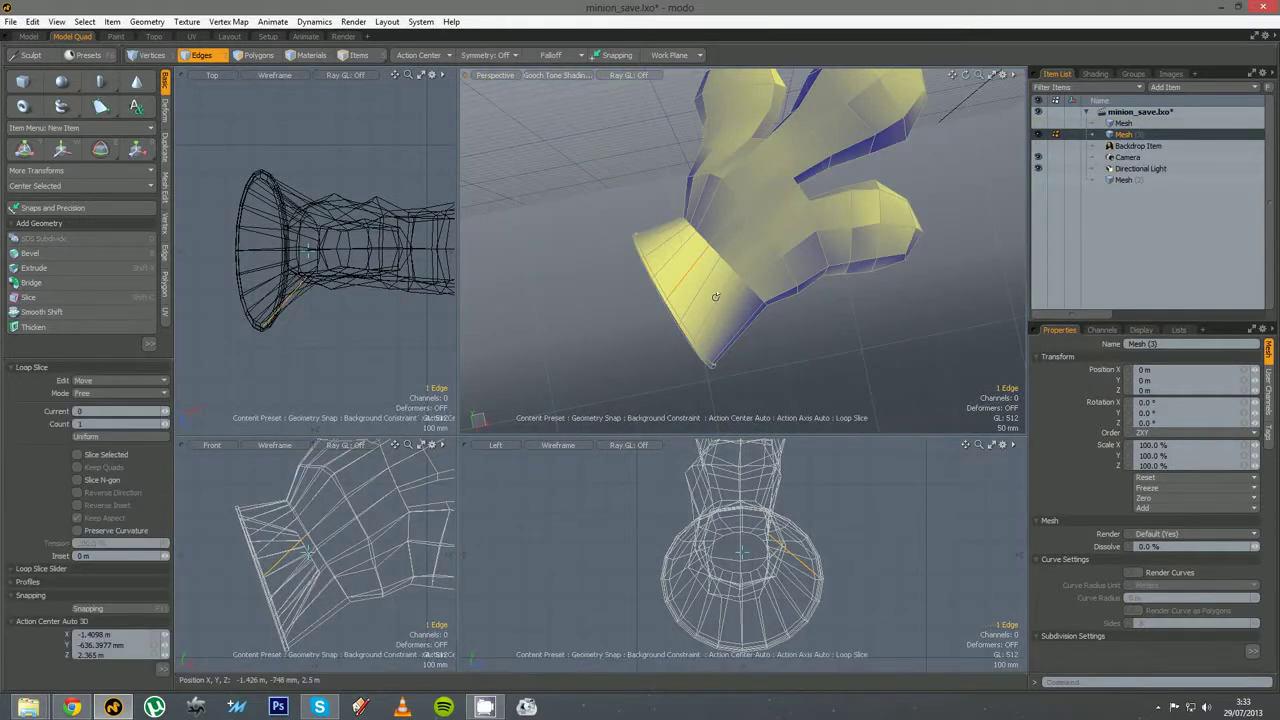
pyautogui.click(716, 297)
pyautogui.moveTo(716, 297); pyautogui.dragTo(735, 297)
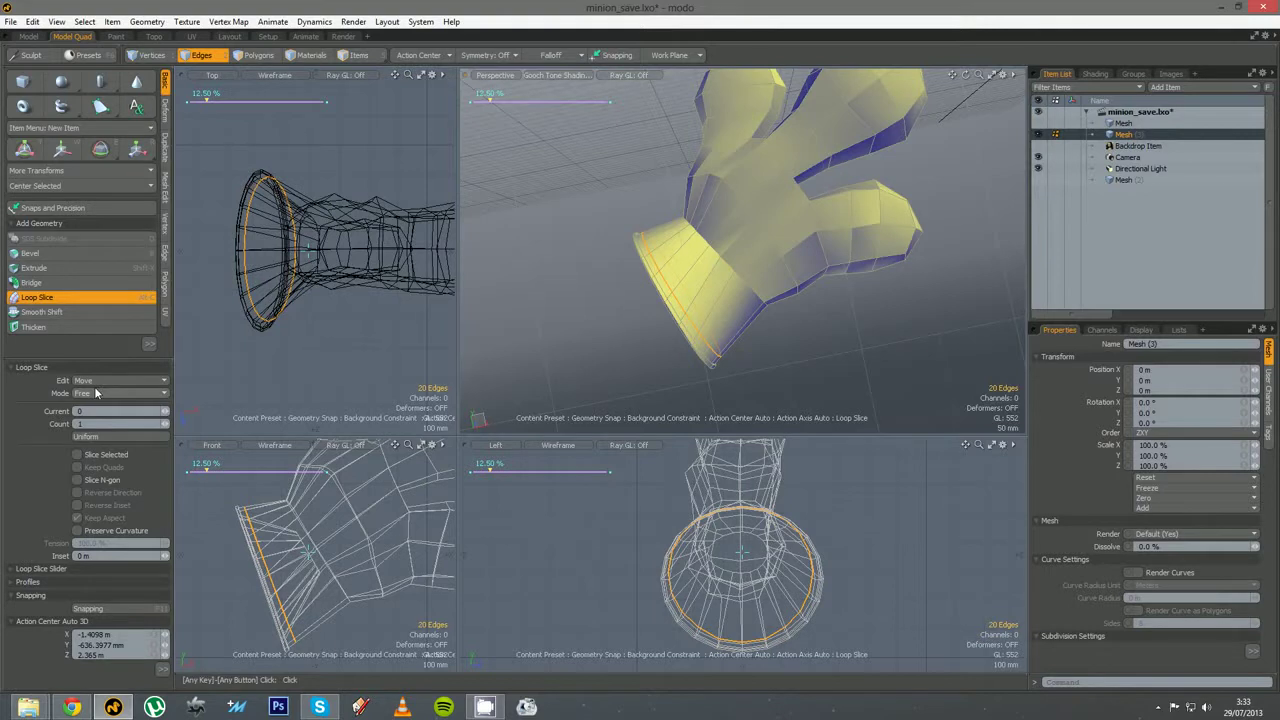
pyautogui.click(100, 393)
pyautogui.click(104, 413)
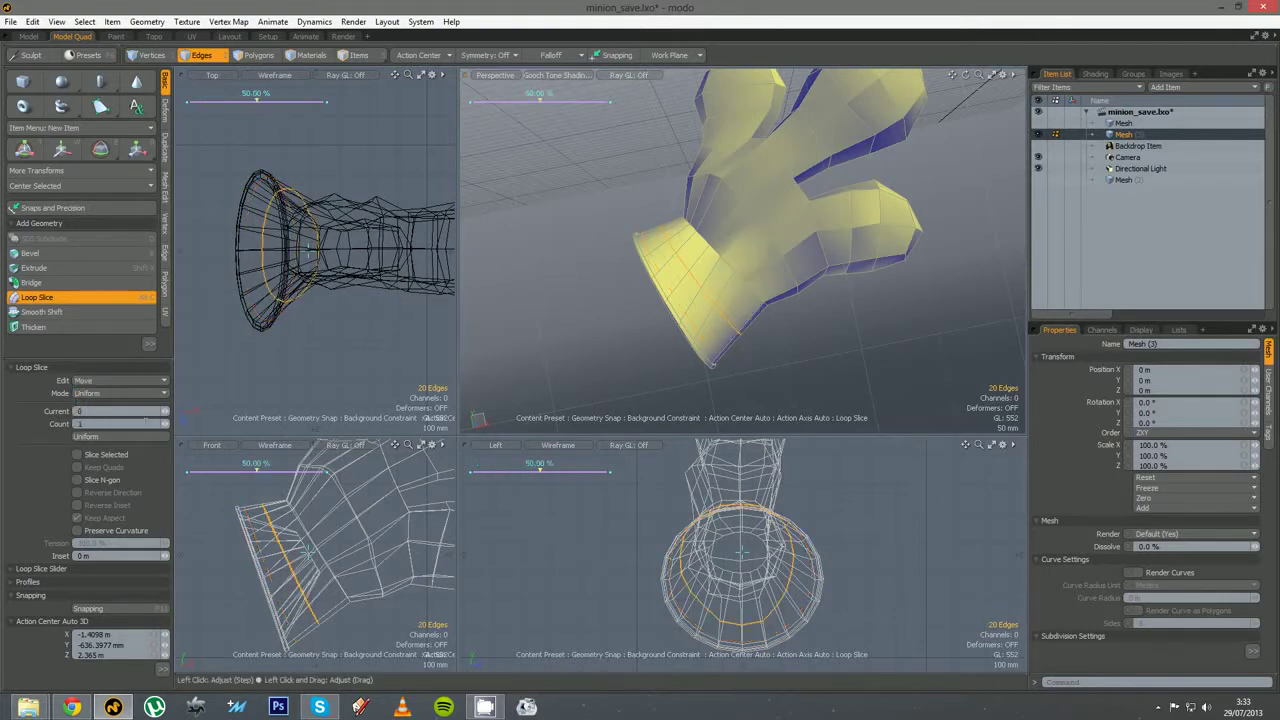
pyautogui.click(167, 425)
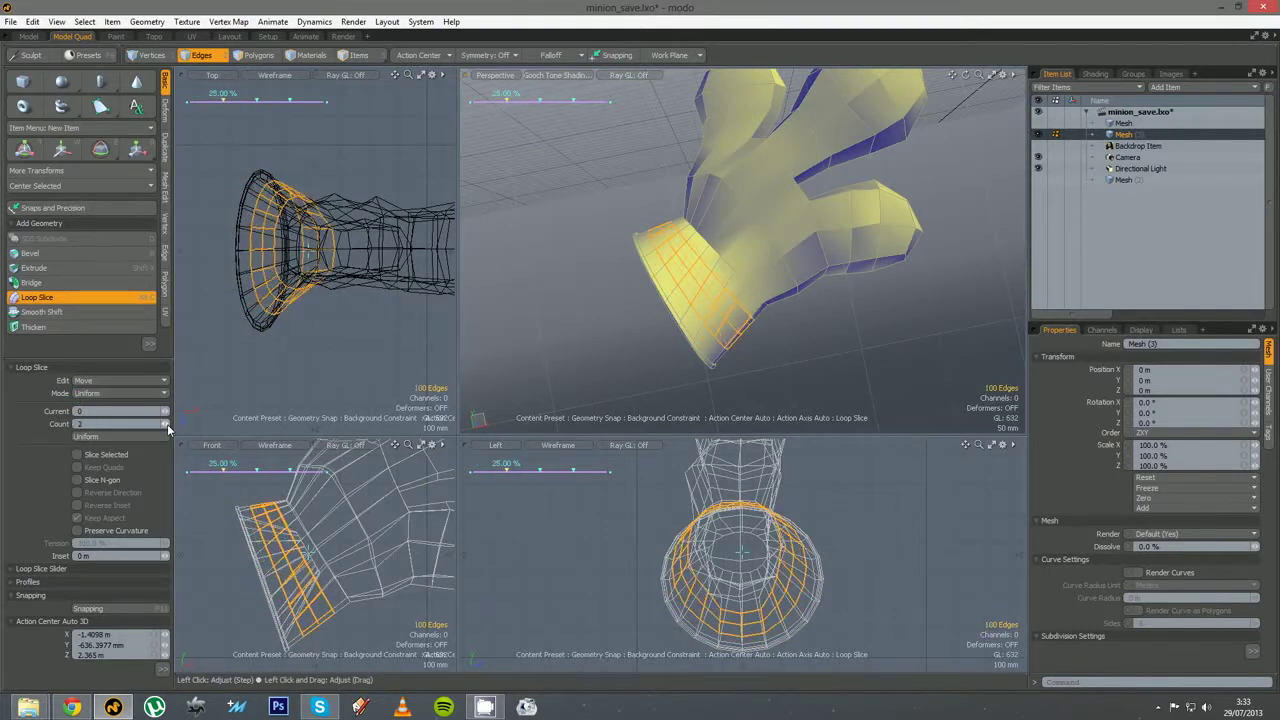
pyautogui.click(167, 427)
pyautogui.press('space')
pyautogui.click(600, 303)
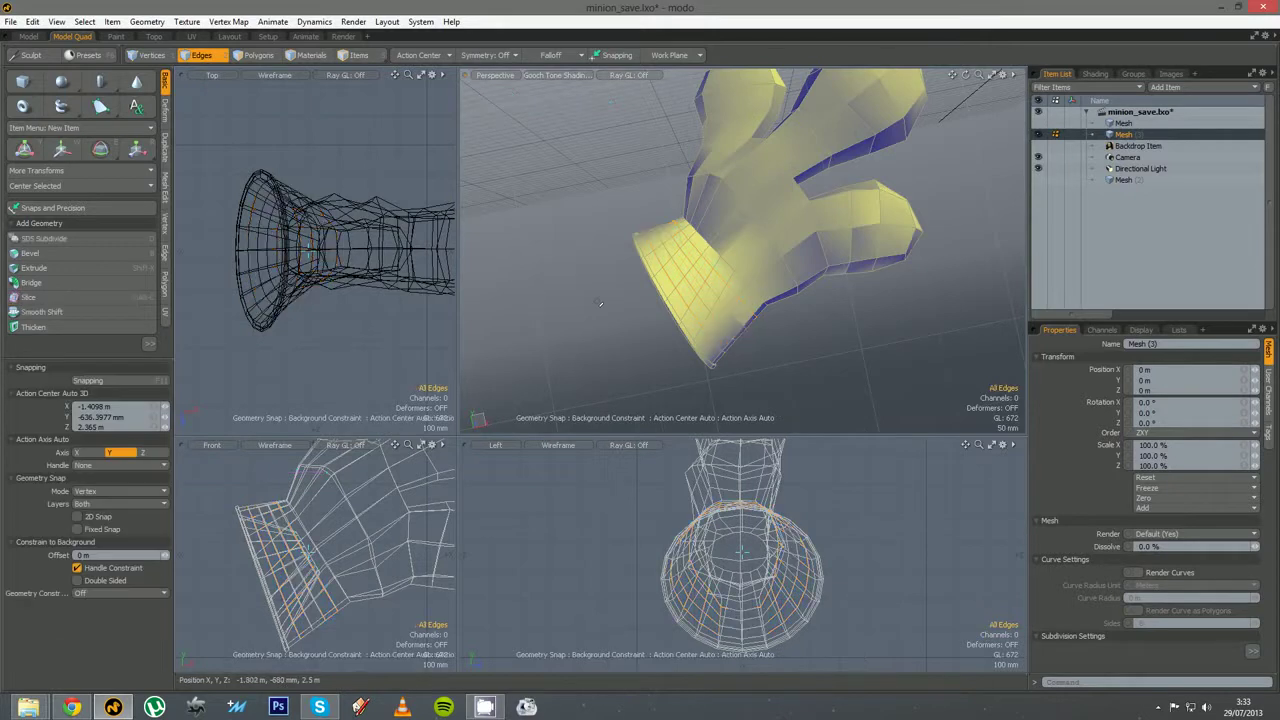
# Enlarge the Perspective view and select partial runs of edges along two of the cuff's new loops
pyautogui.press('KP_0')
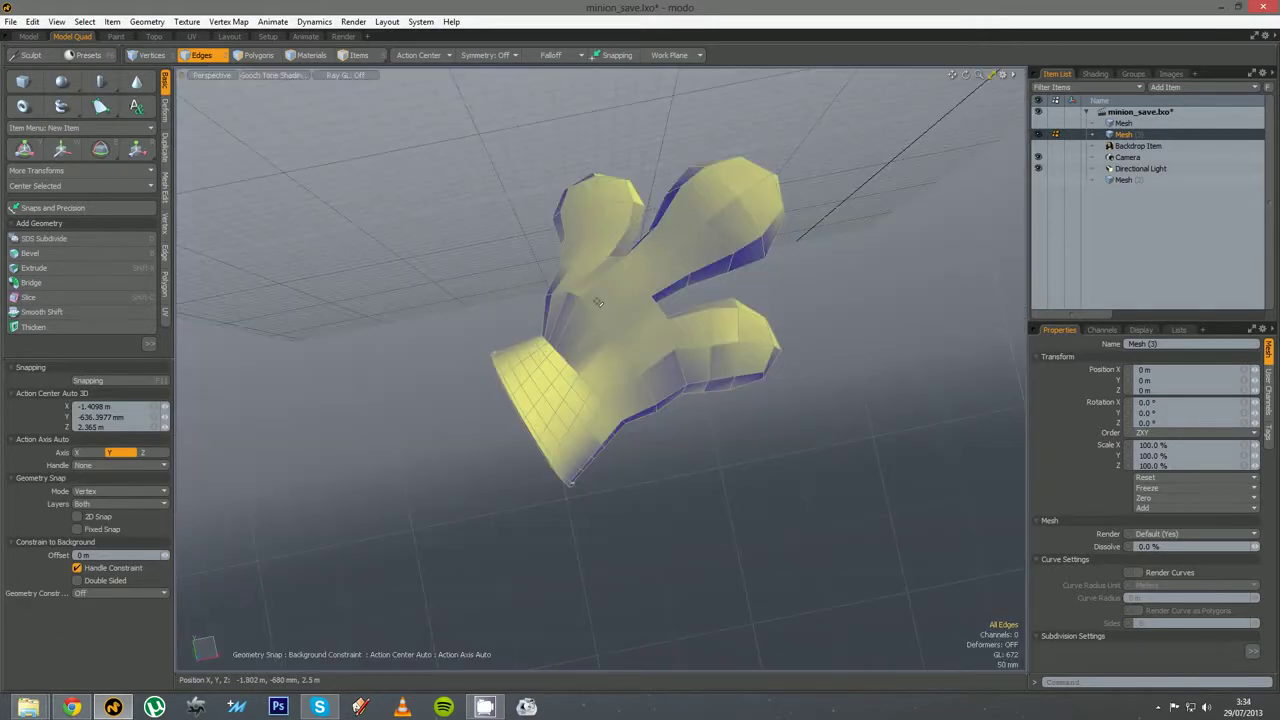
pyautogui.press('a')
pyautogui.keyDown('alt'); pyautogui.moveTo(637, 571); pyautogui.dragTo(484, 592); pyautogui.keyUp('alt')
pyautogui.keyDown('ctrl'); pyautogui.keyDown('alt'); pyautogui.moveTo(403, 437); pyautogui.dragTo(478, 478); pyautogui.keyUp('alt'); pyautogui.keyUp('ctrl')
pyautogui.keyDown('shift'); pyautogui.click(453, 414); pyautogui.keyUp('shift')
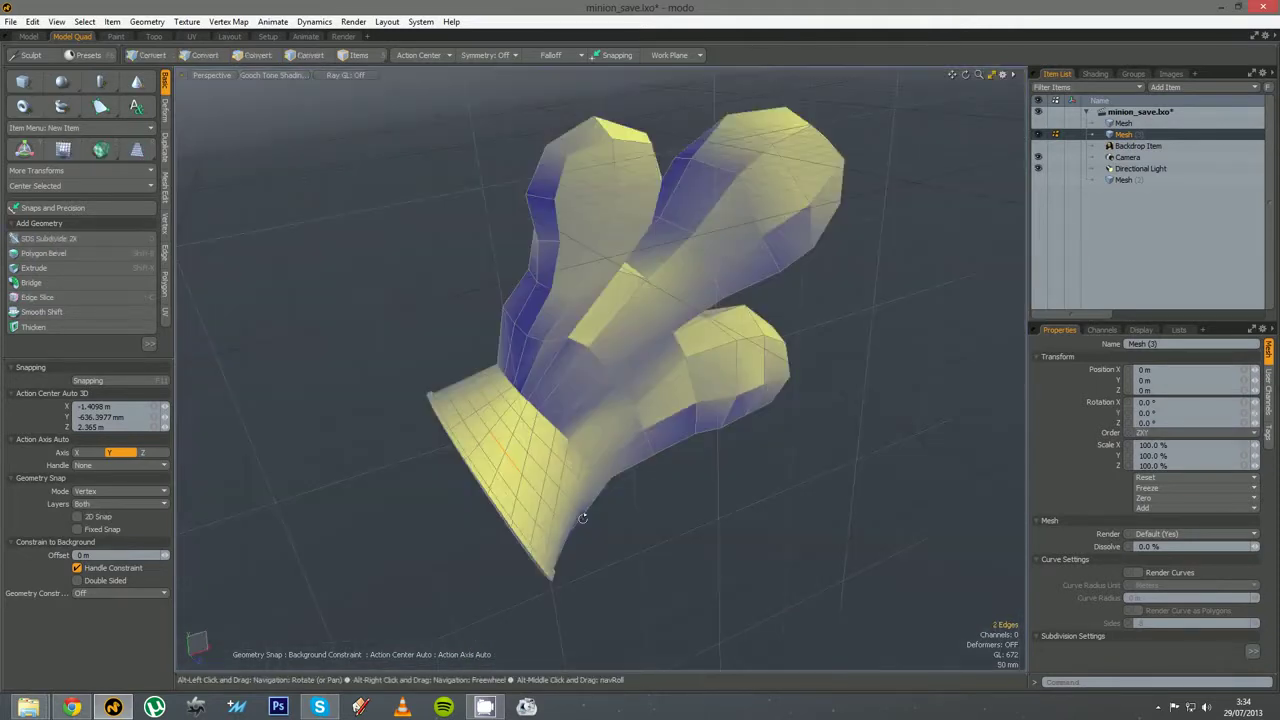
pyautogui.keyDown('shift'); pyautogui.click(474, 404); pyautogui.keyUp('shift')
pyautogui.keyDown('alt'); pyautogui.moveTo(386, 431); pyautogui.dragTo(482, 446); pyautogui.keyUp('alt')
pyautogui.keyDown('shift'); pyautogui.click(496, 480); pyautogui.keyUp('shift')
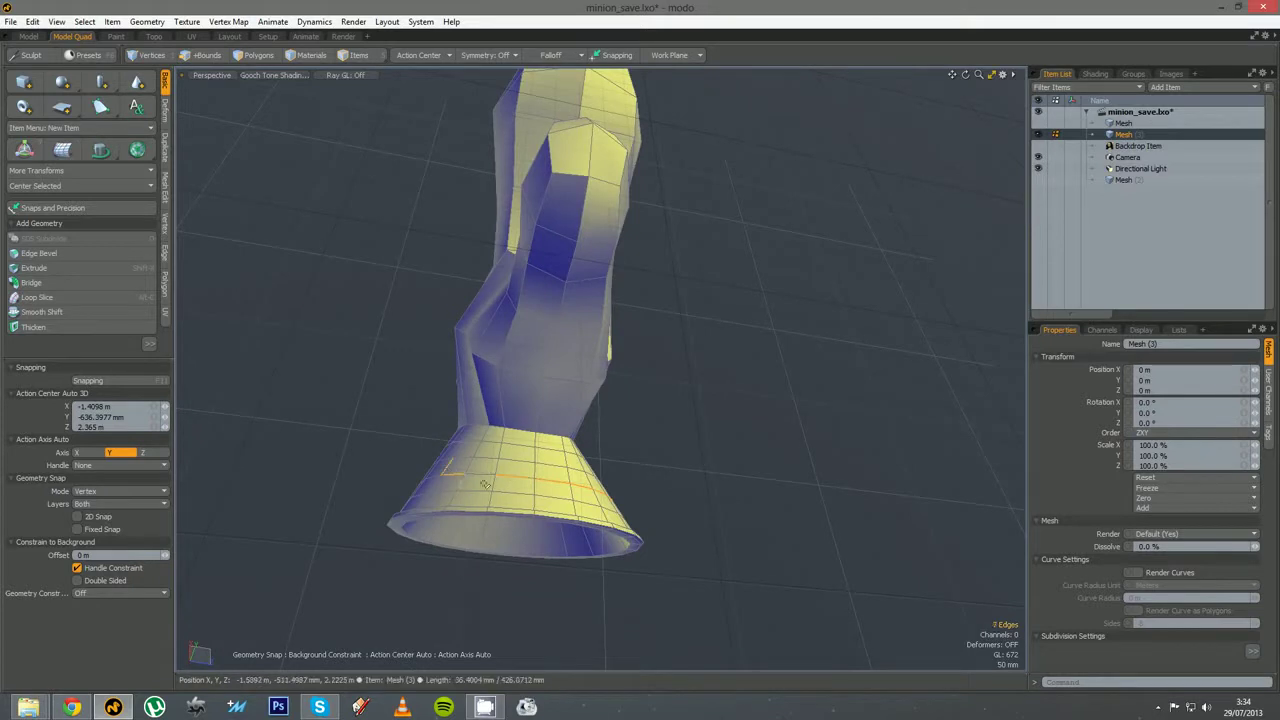
pyautogui.keyDown('alt'); pyautogui.moveTo(452, 470); pyautogui.dragTo(471, 423); pyautogui.keyUp('alt')
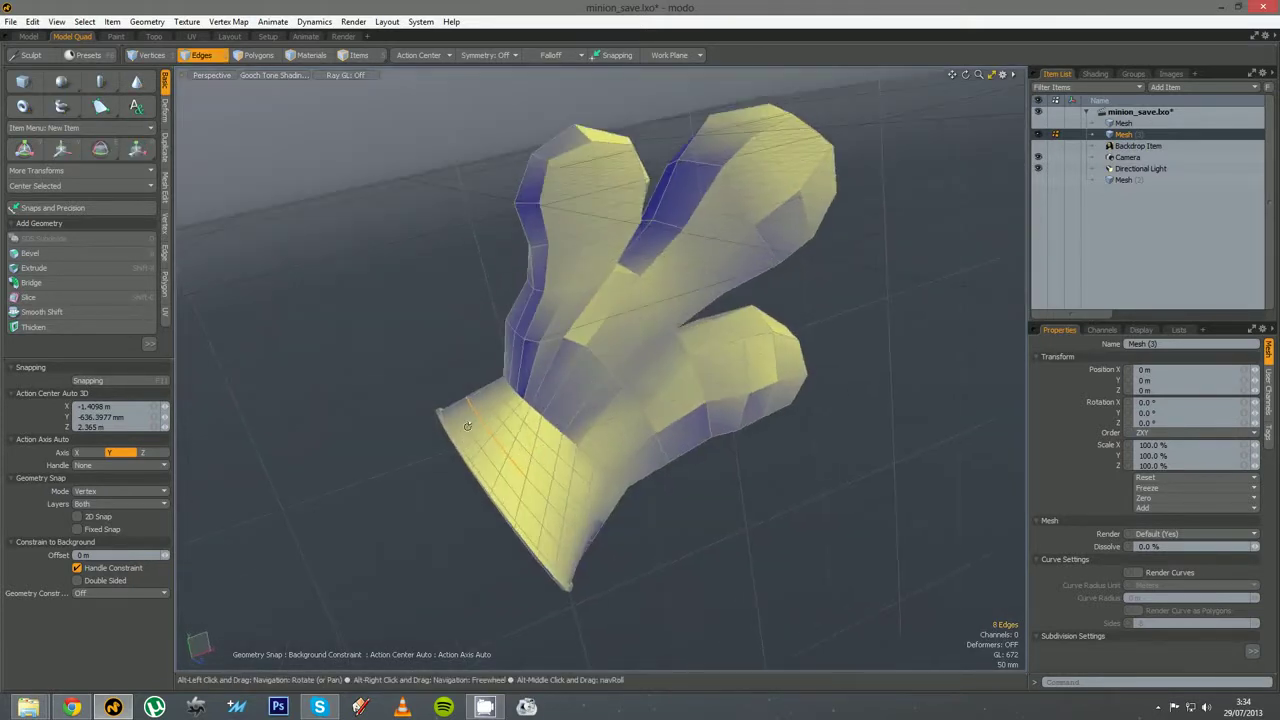
pyautogui.scroll(4, 551, 429)
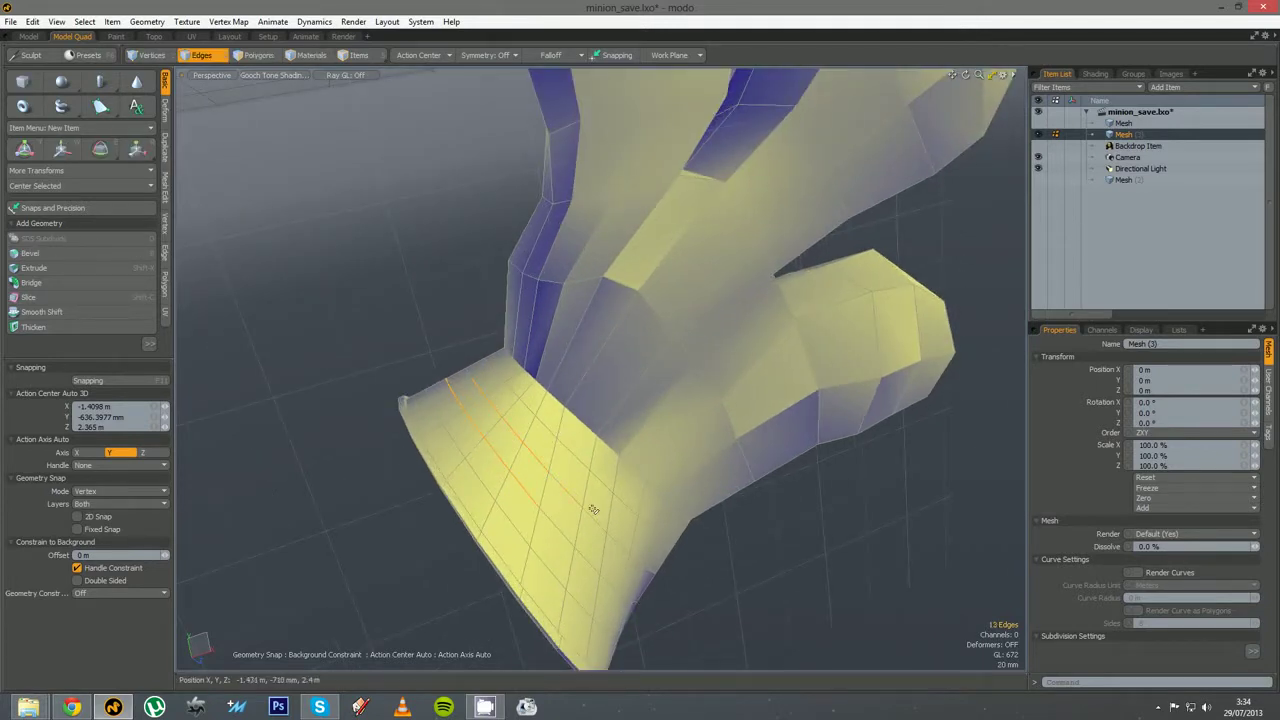
# Extend the edge selection around the cuff into staggered partial runs on the three loops nearest the wrist
pyautogui.keyDown('alt'); pyautogui.moveTo(328, 450); pyautogui.dragTo(572, 514); pyautogui.keyUp('alt')
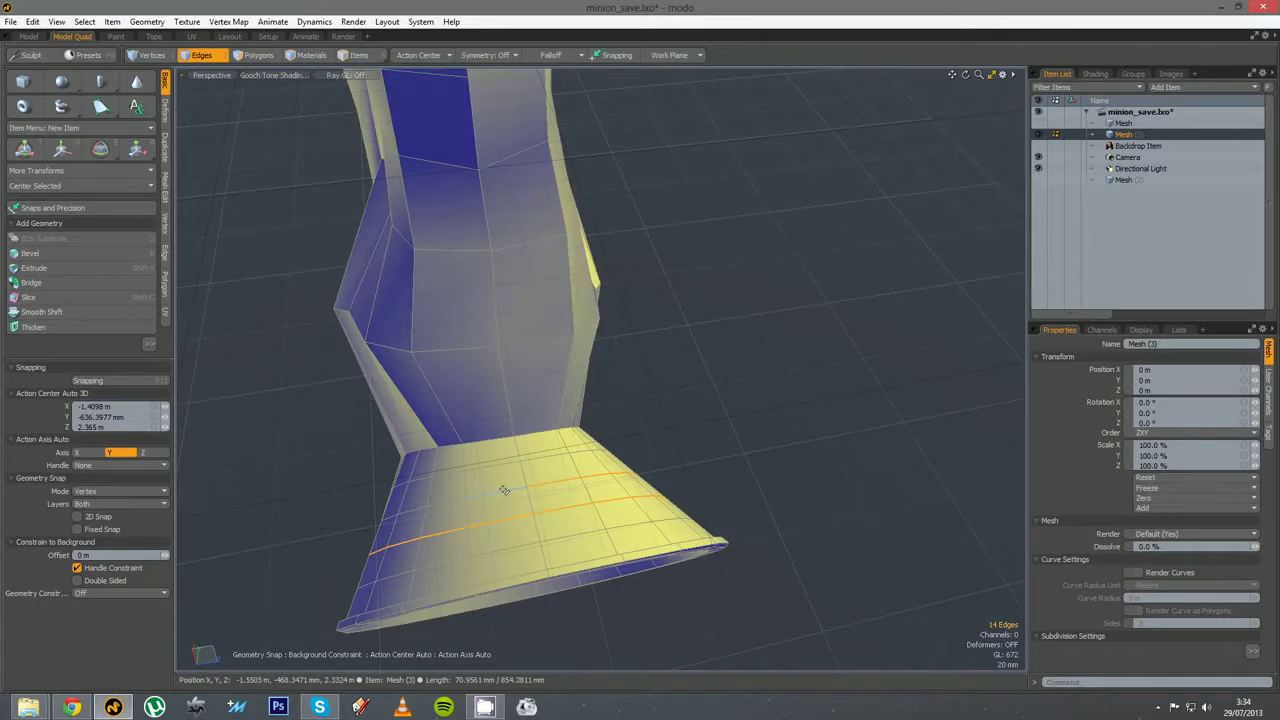
pyautogui.keyDown('alt'); pyautogui.moveTo(300, 499); pyautogui.dragTo(713, 602); pyautogui.keyUp('alt')
pyautogui.keyDown('alt'); pyautogui.keyDown('shift'); pyautogui.moveTo(660, 563); pyautogui.dragTo(491, 446); pyautogui.keyUp('shift'); pyautogui.keyUp('alt')
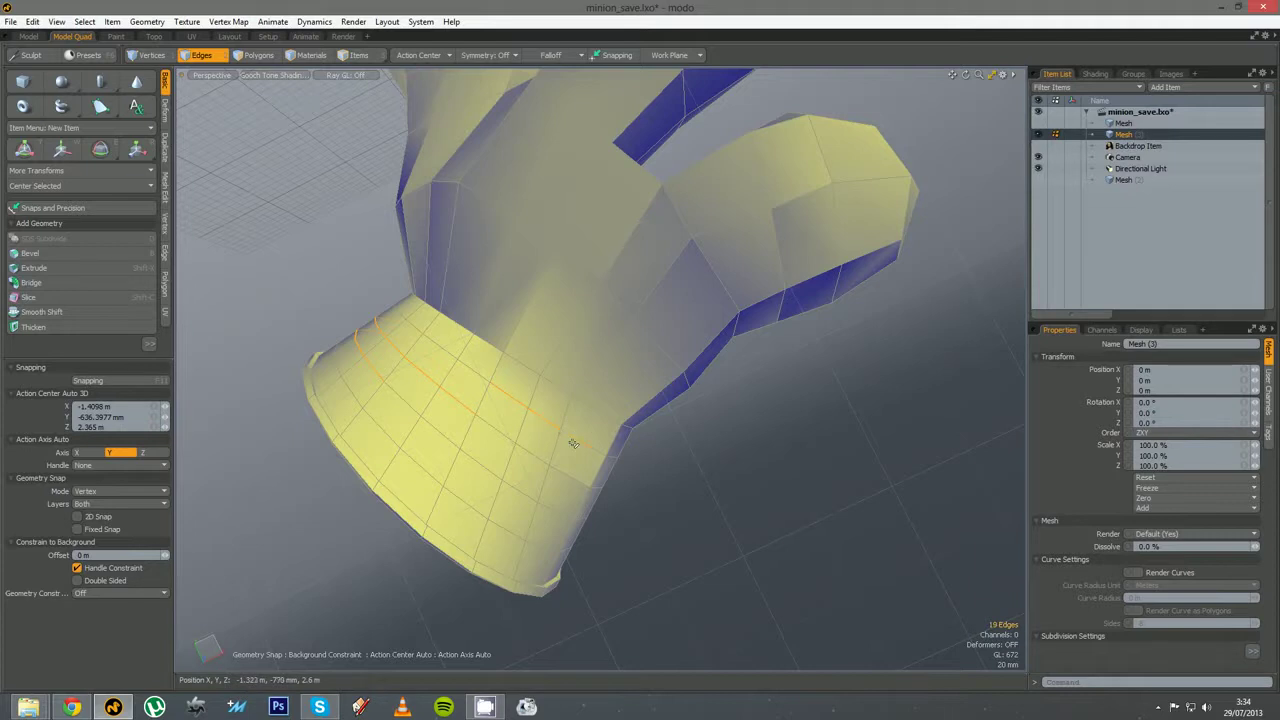
pyautogui.keyDown('alt'); pyautogui.moveTo(574, 443); pyautogui.dragTo(412, 462); pyautogui.keyUp('alt')
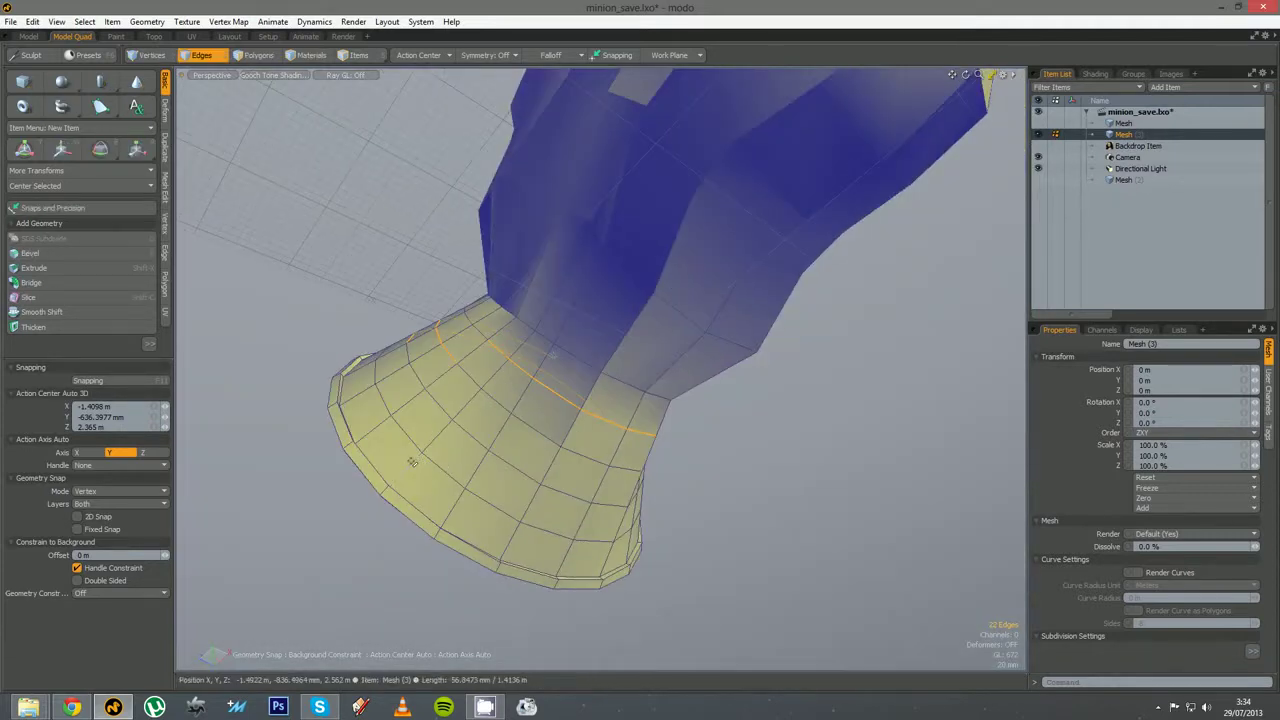
pyautogui.keyDown('alt'); pyautogui.moveTo(342, 412); pyautogui.dragTo(601, 527); pyautogui.keyUp('alt')
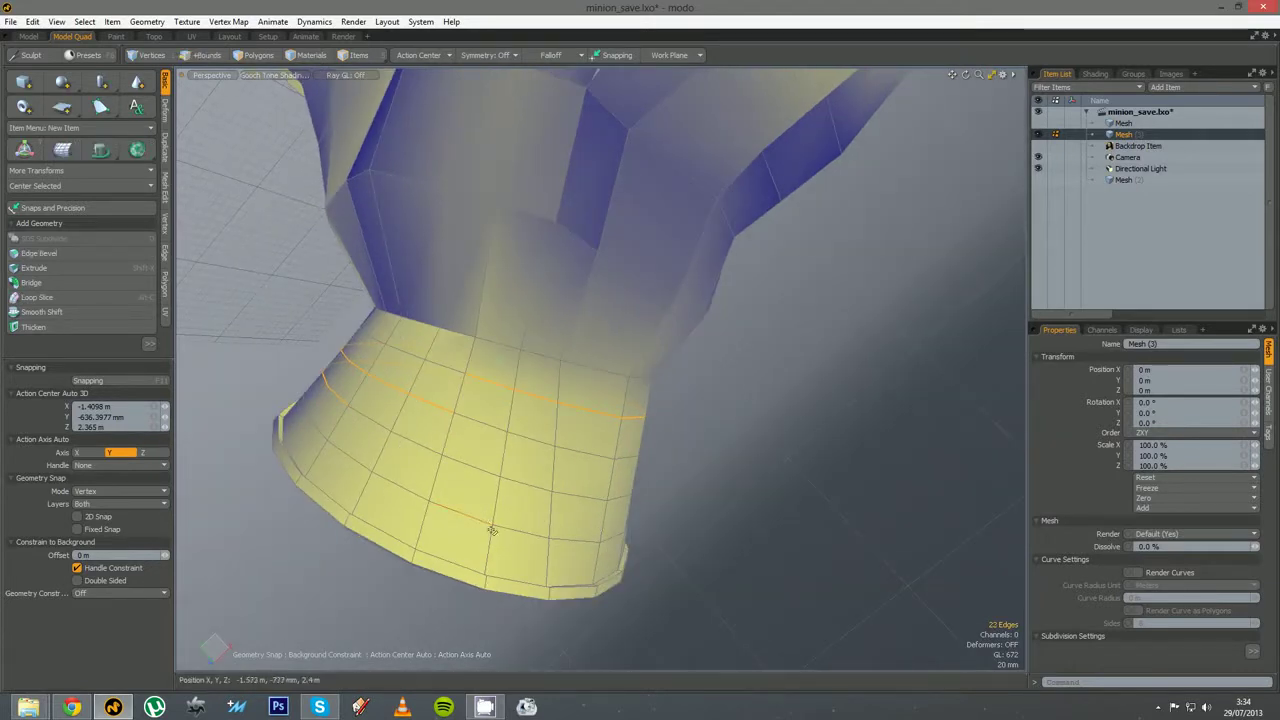
pyautogui.keyDown('alt'); pyautogui.moveTo(659, 515); pyautogui.dragTo(467, 455); pyautogui.keyUp('alt')
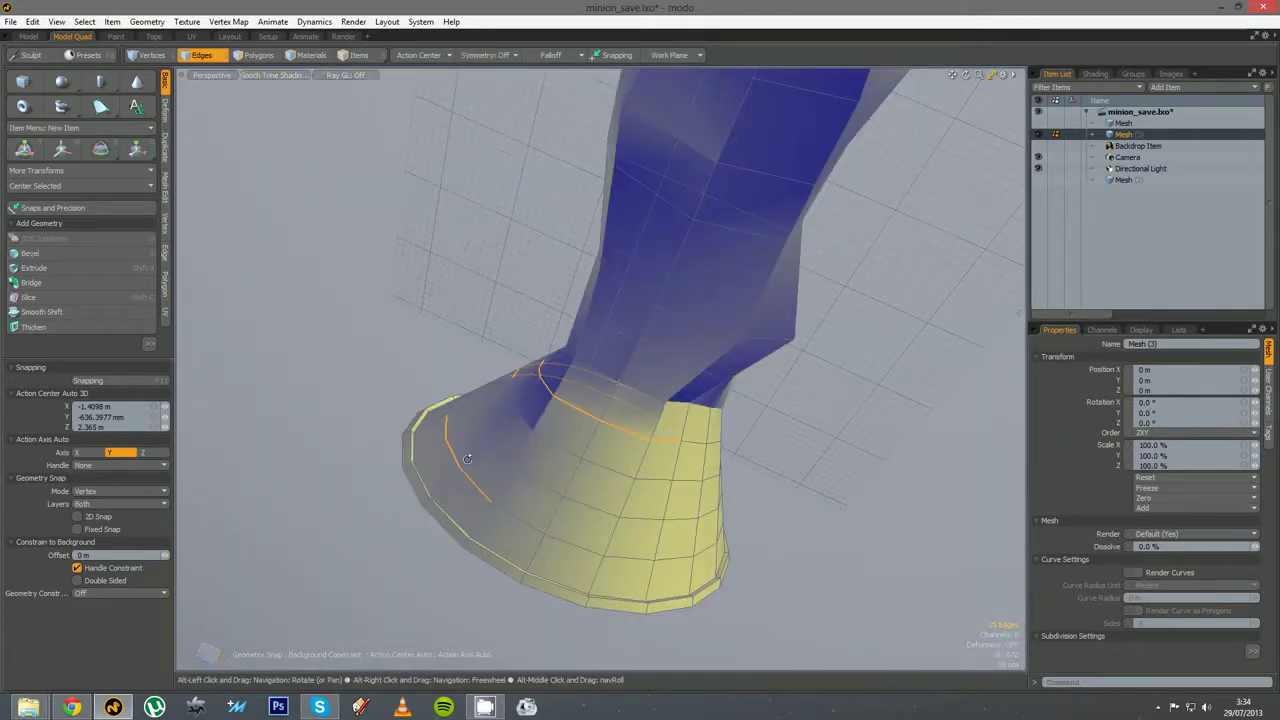
pyautogui.keyDown('alt'); pyautogui.moveTo(632, 564); pyautogui.dragTo(544, 461); pyautogui.keyUp('alt')
pyautogui.keyDown('shift'); pyautogui.click(717, 583); pyautogui.keyUp('shift')
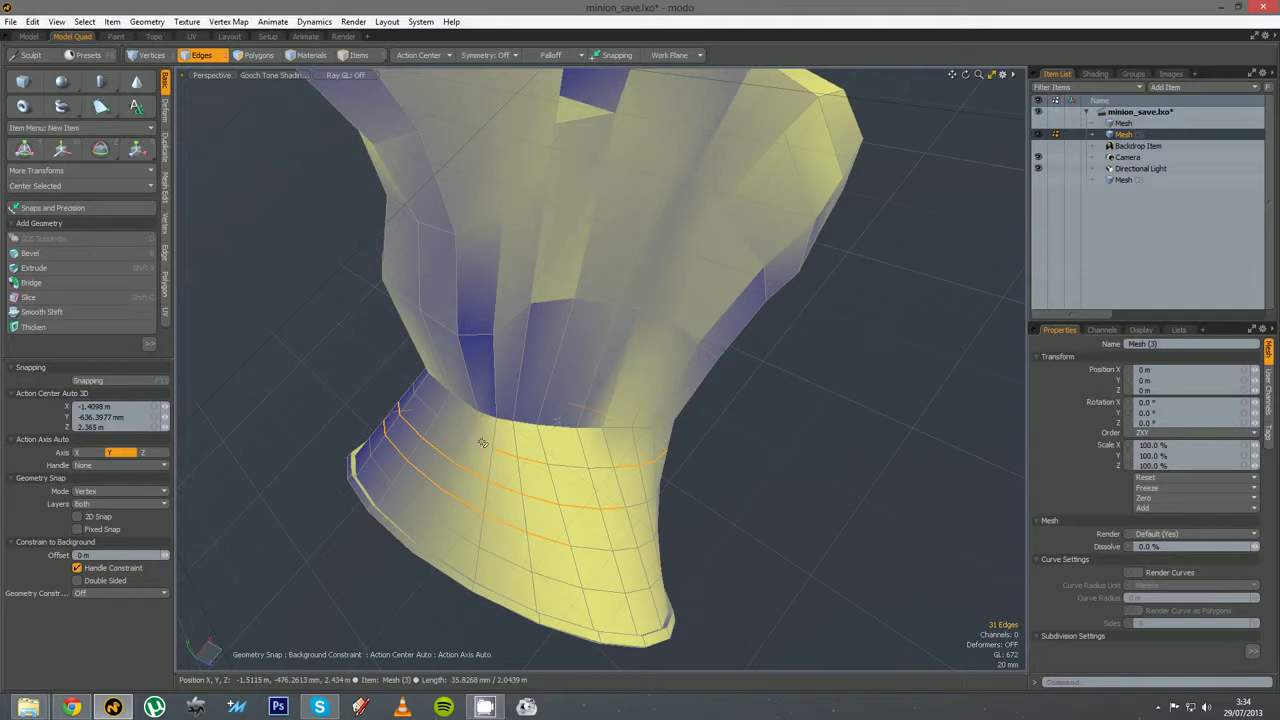
pyautogui.keyDown('shift'); pyautogui.click(433, 407); pyautogui.keyUp('shift')
pyautogui.keyDown('alt'); pyautogui.moveTo(586, 480); pyautogui.dragTo(609, 412); pyautogui.keyUp('alt')
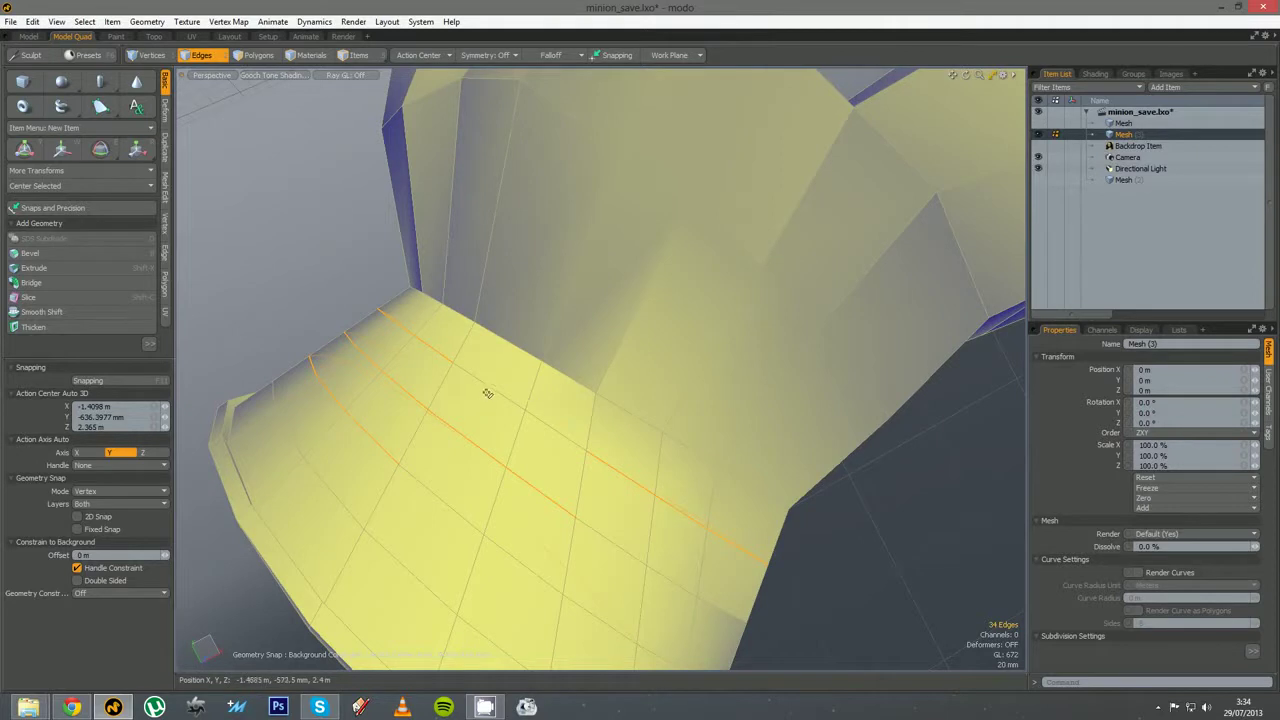
# Bevel the selected cuff edges with a 9.5 mm inset and round level 1 to form narrow strips
pyautogui.press('b')
pyautogui.click(548, 425)
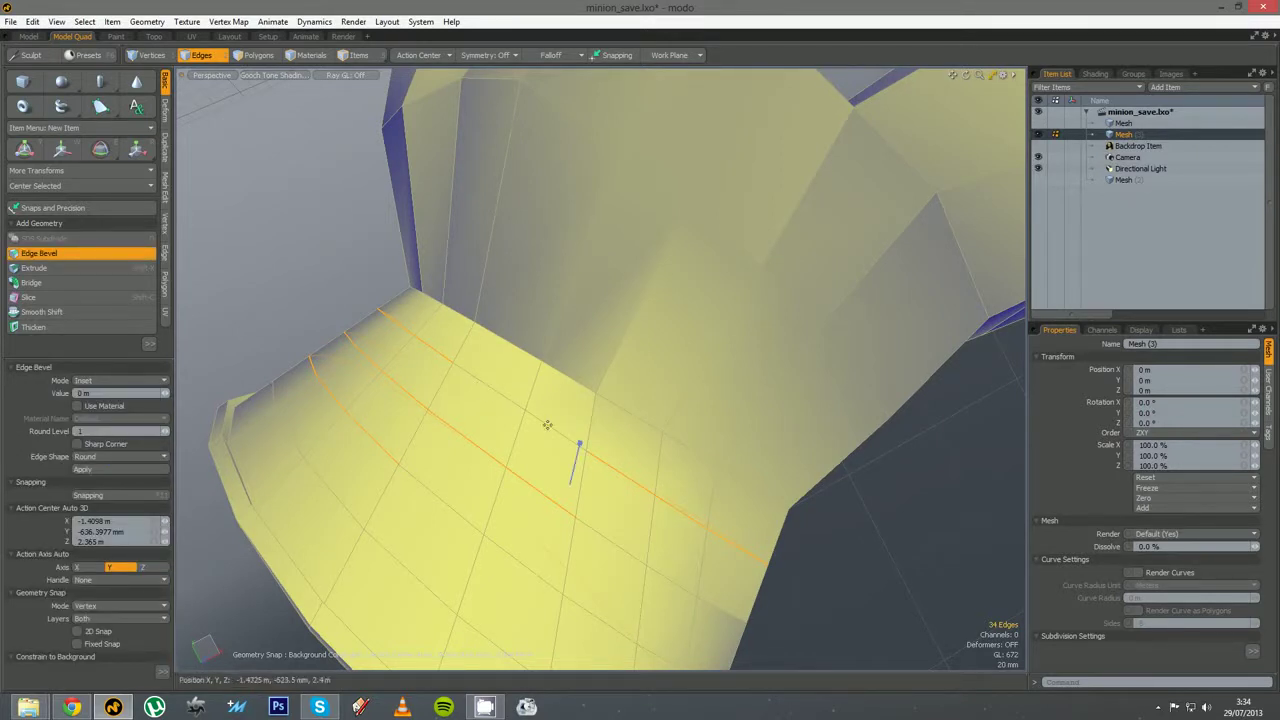
pyautogui.moveTo(548, 425); pyautogui.dragTo(579, 443)
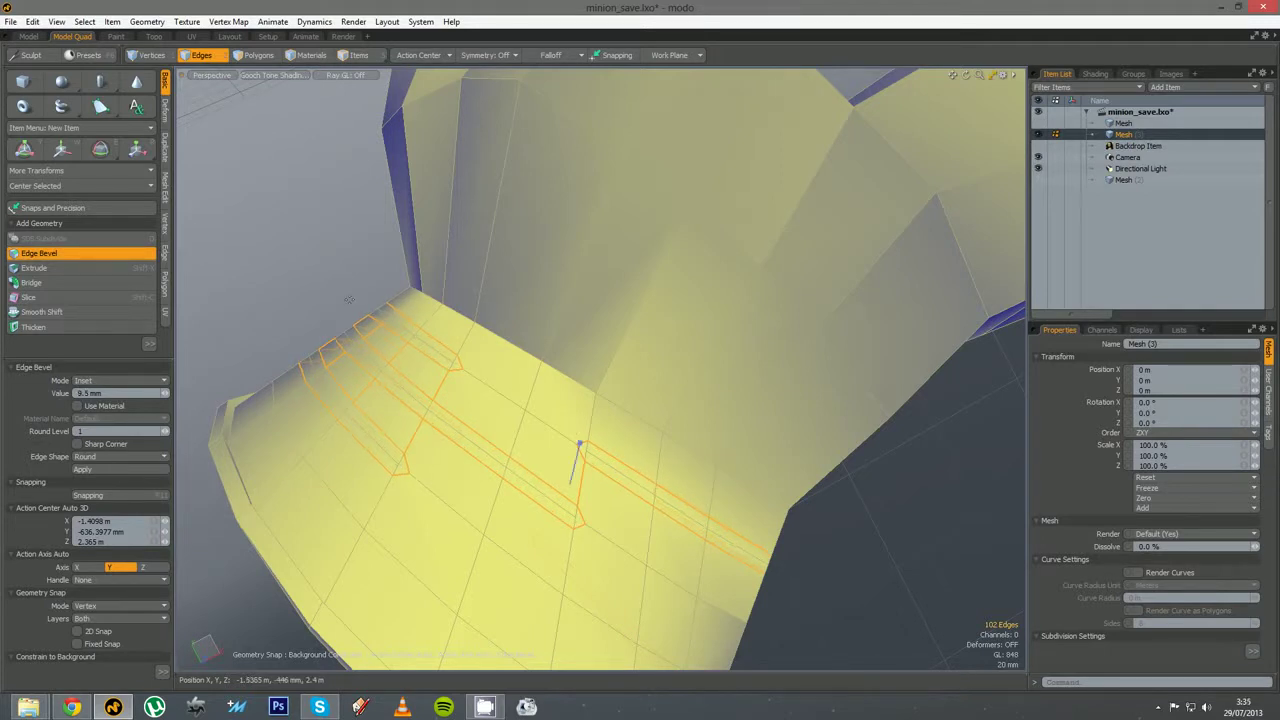
pyautogui.press('space')
# Try to isolate the bevelled strips by selecting the cuff polygons around them and inverting the selection
pyautogui.press('space')
pyautogui.keyDown('alt'); pyautogui.moveTo(287, 309); pyautogui.dragTo(620, 491); pyautogui.keyUp('alt')
pyautogui.keyDown('alt'); pyautogui.moveTo(401, 415); pyautogui.dragTo(557, 474); pyautogui.keyUp('alt')
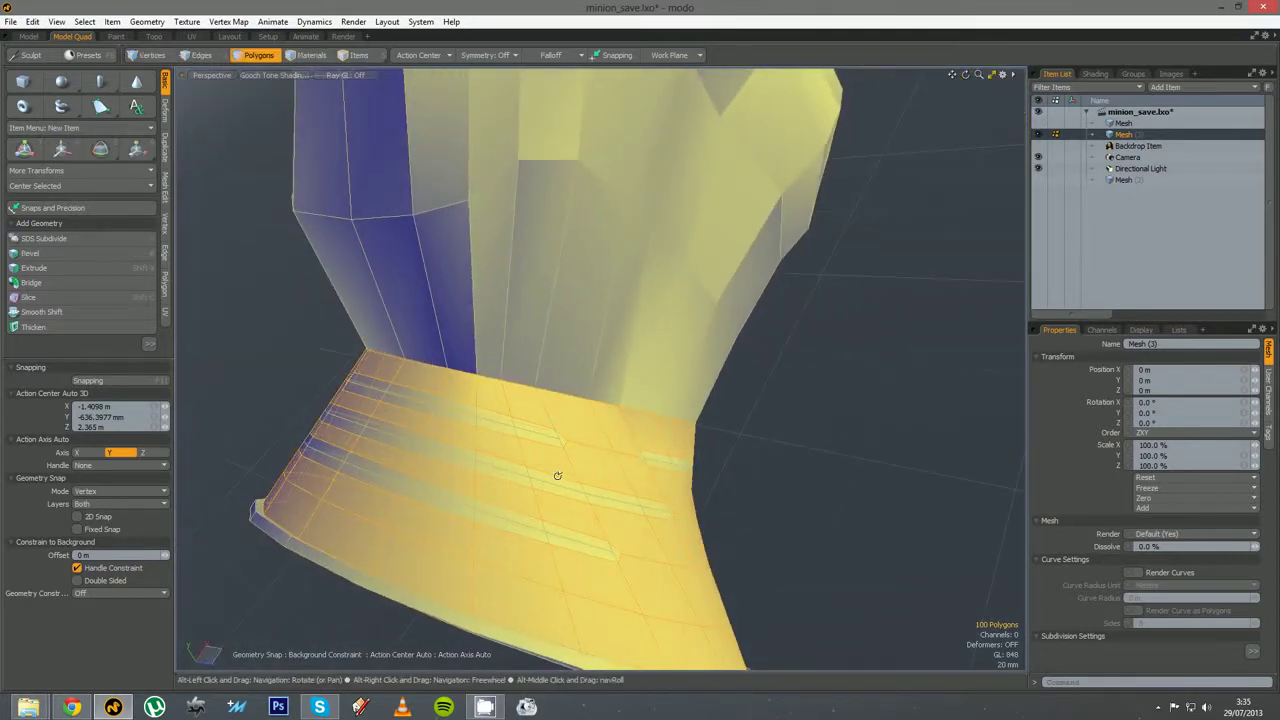
pyautogui.click(85, 21)
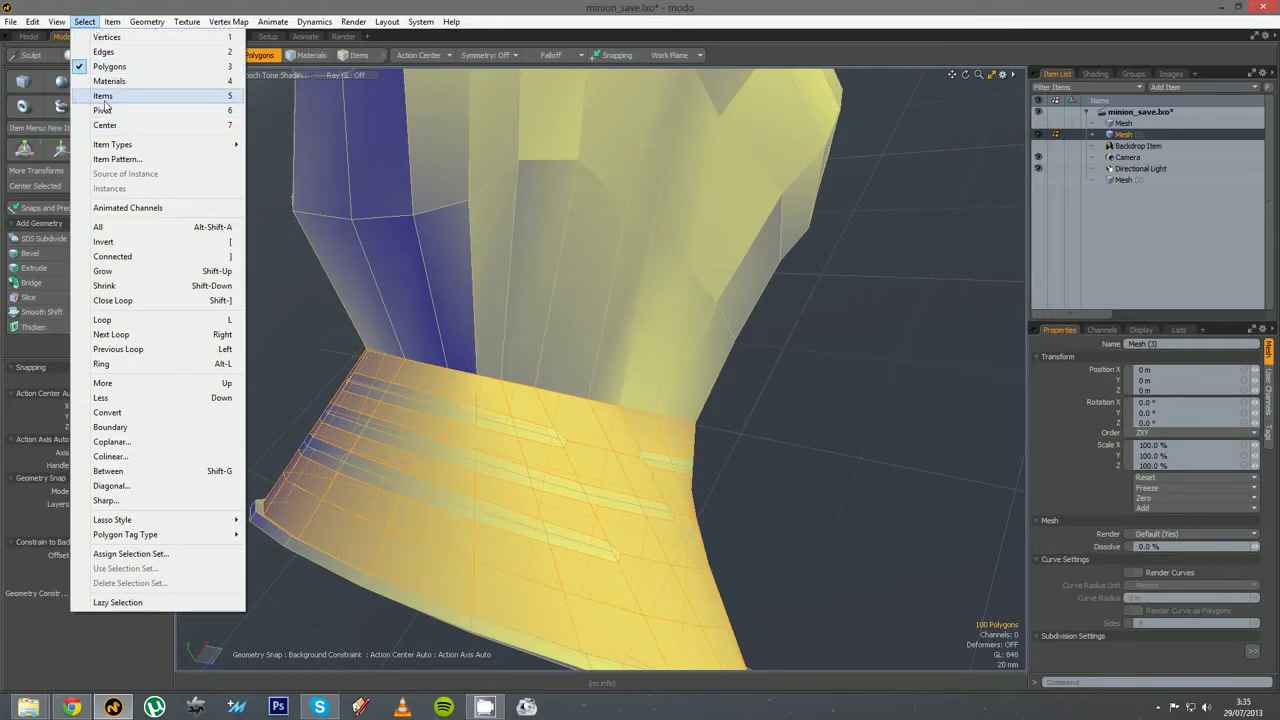
pyautogui.click(118, 229)
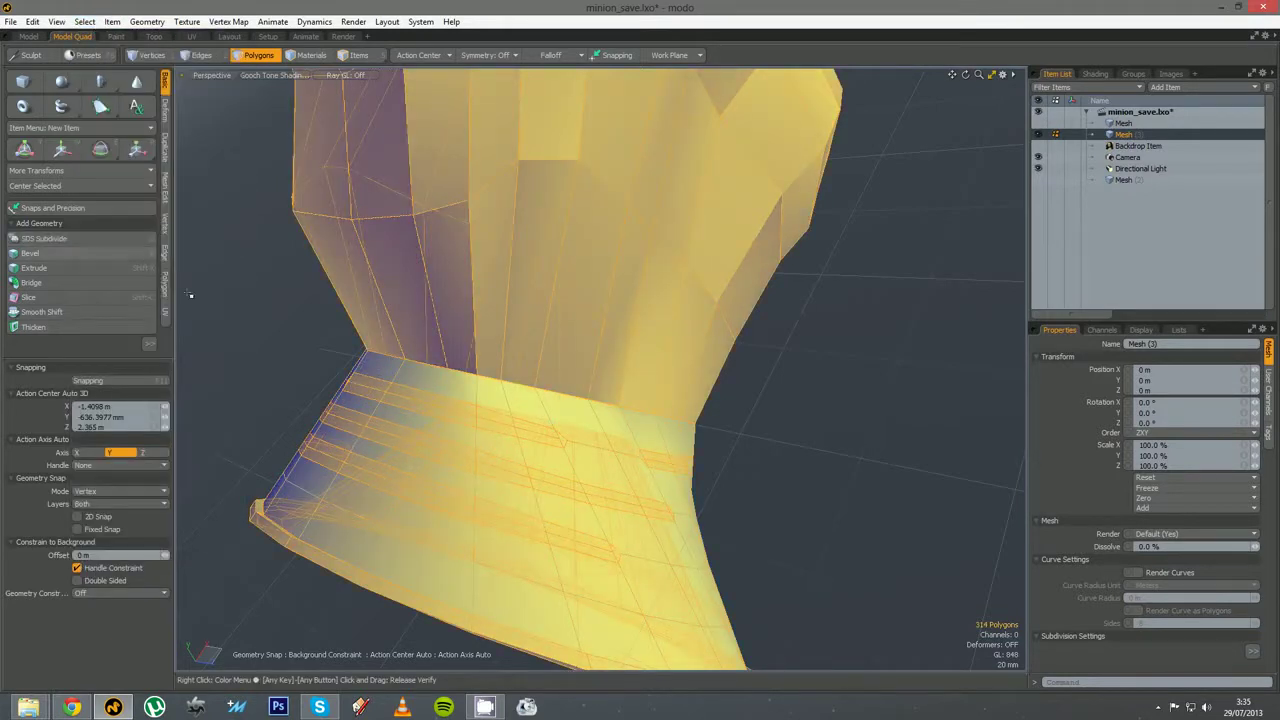
# Clear the inverted selection and select only the polygons of the three bevelled strips along the front of the cuff
pyautogui.click(500, 420)
pyautogui.keyDown('alt'); pyautogui.moveTo(677, 363); pyautogui.dragTo(543, 440); pyautogui.keyUp('alt')
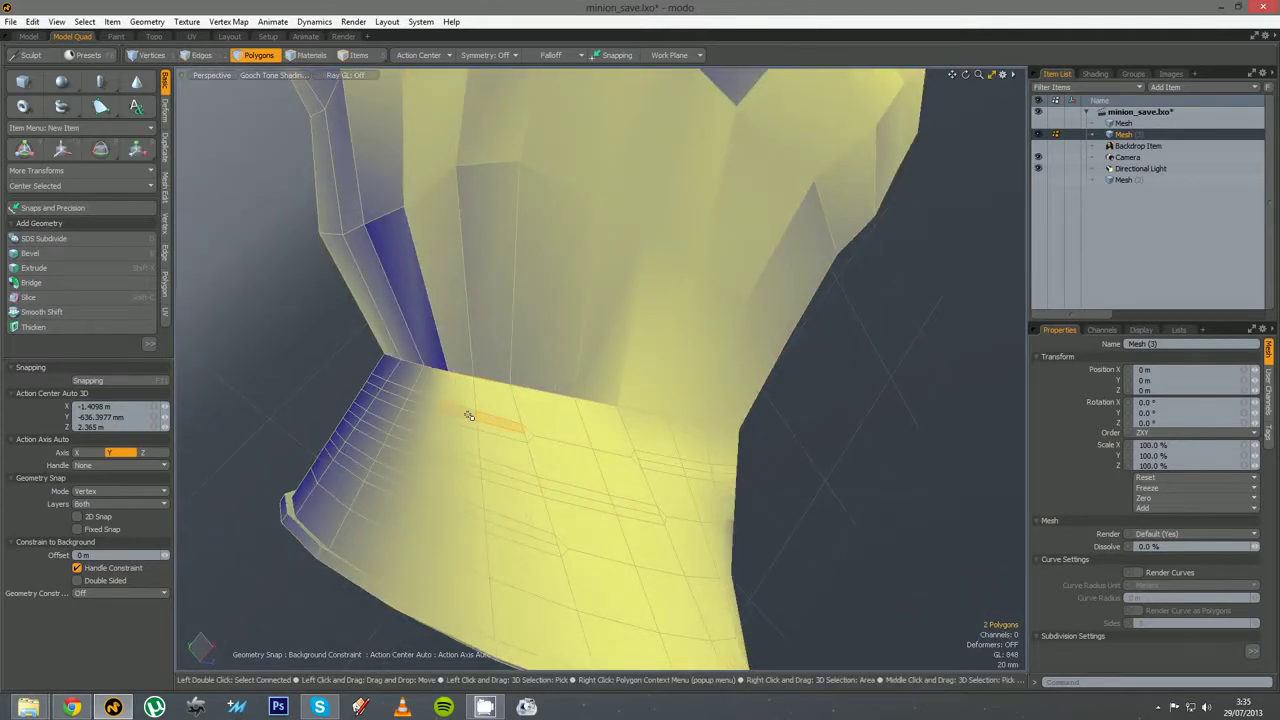
pyautogui.moveTo(469, 415); pyautogui.dragTo(514, 431)
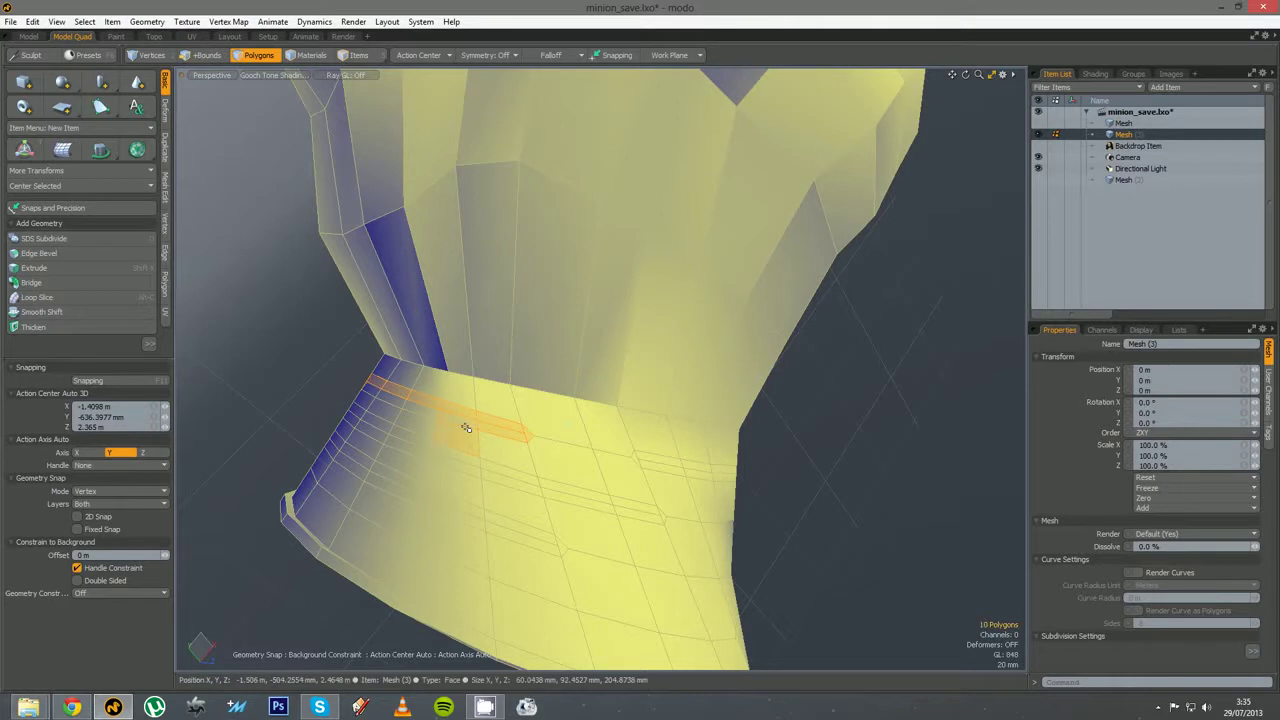
pyautogui.keyDown('ctrl'); pyautogui.click(465, 446); pyautogui.keyUp('ctrl')
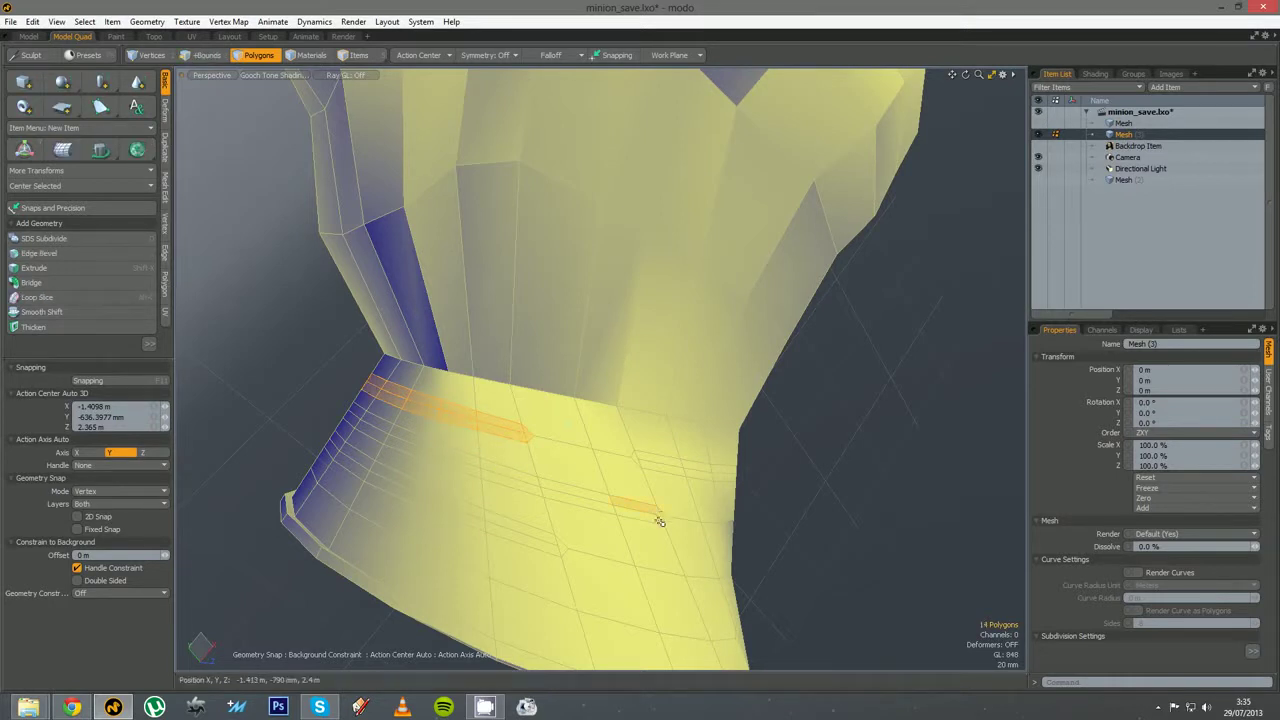
pyautogui.press('l')
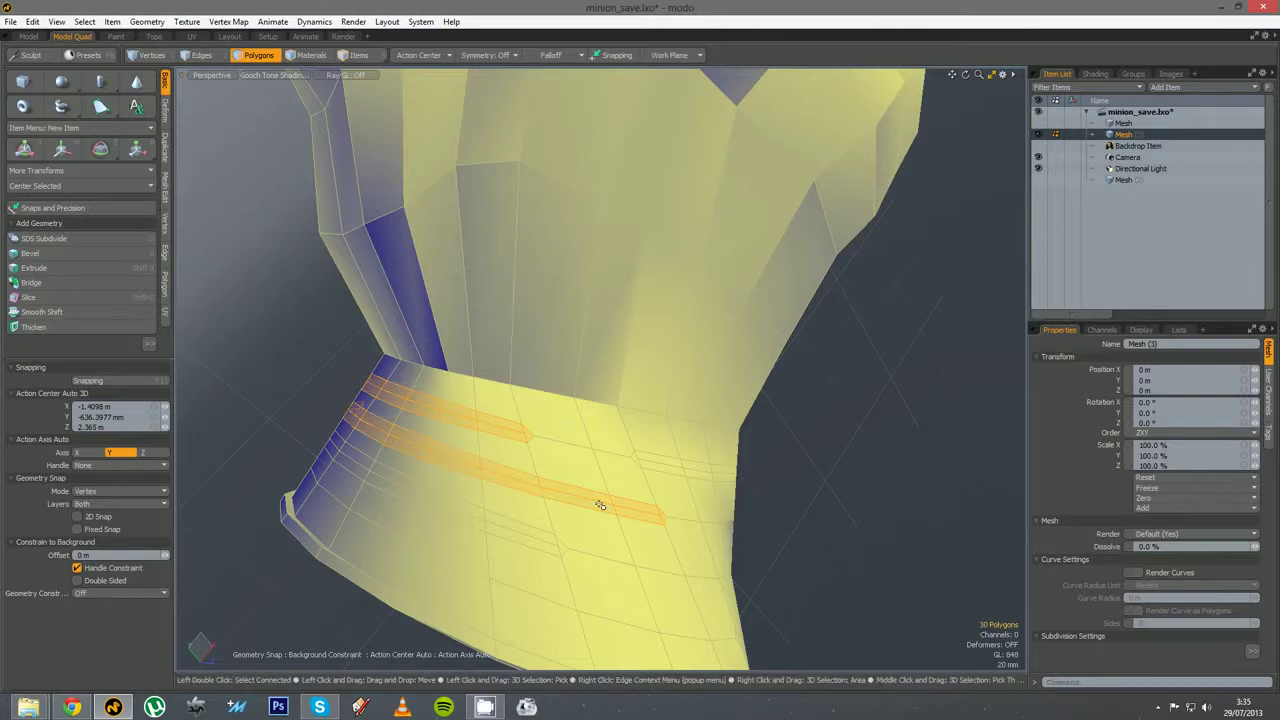
pyautogui.keyDown('shift'); pyautogui.click(541, 543); pyautogui.keyUp('shift')
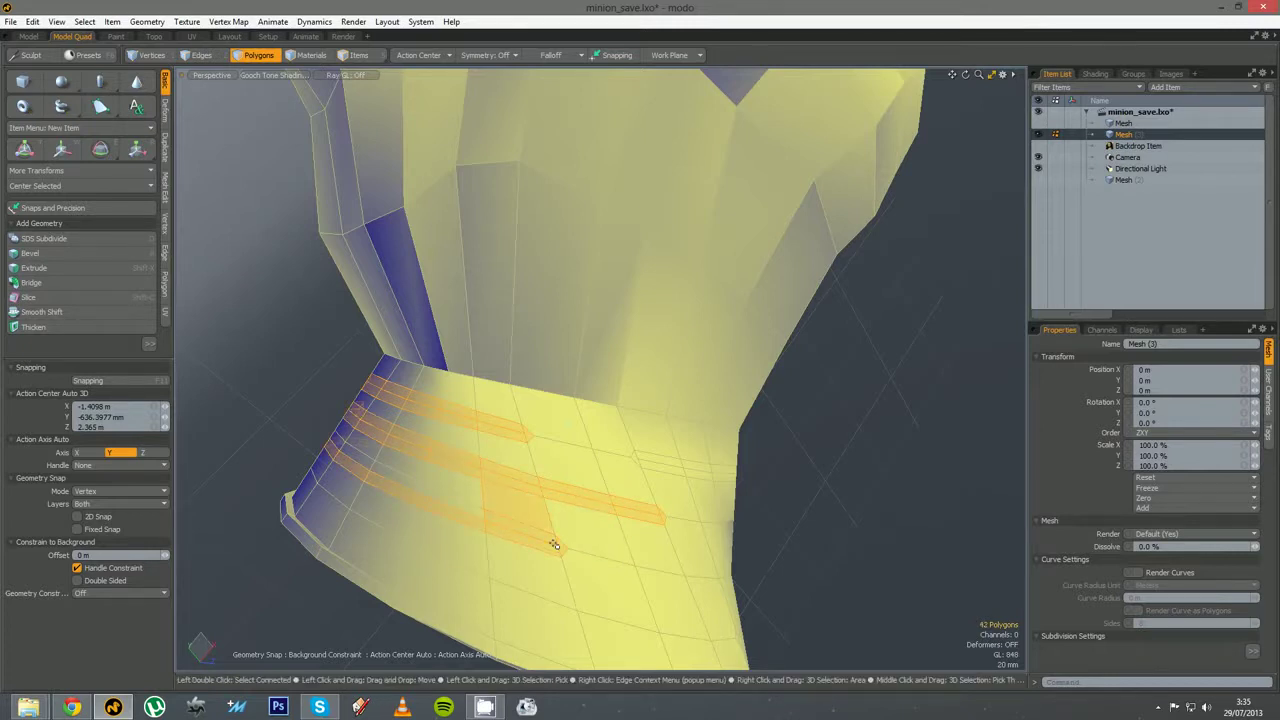
pyautogui.keyDown('alt'); pyautogui.moveTo(571, 594); pyautogui.dragTo(546, 477); pyautogui.keyUp('alt')
pyautogui.keyDown('shift'); pyautogui.moveTo(480, 429); pyautogui.dragTo(446, 423); pyautogui.keyUp('shift')
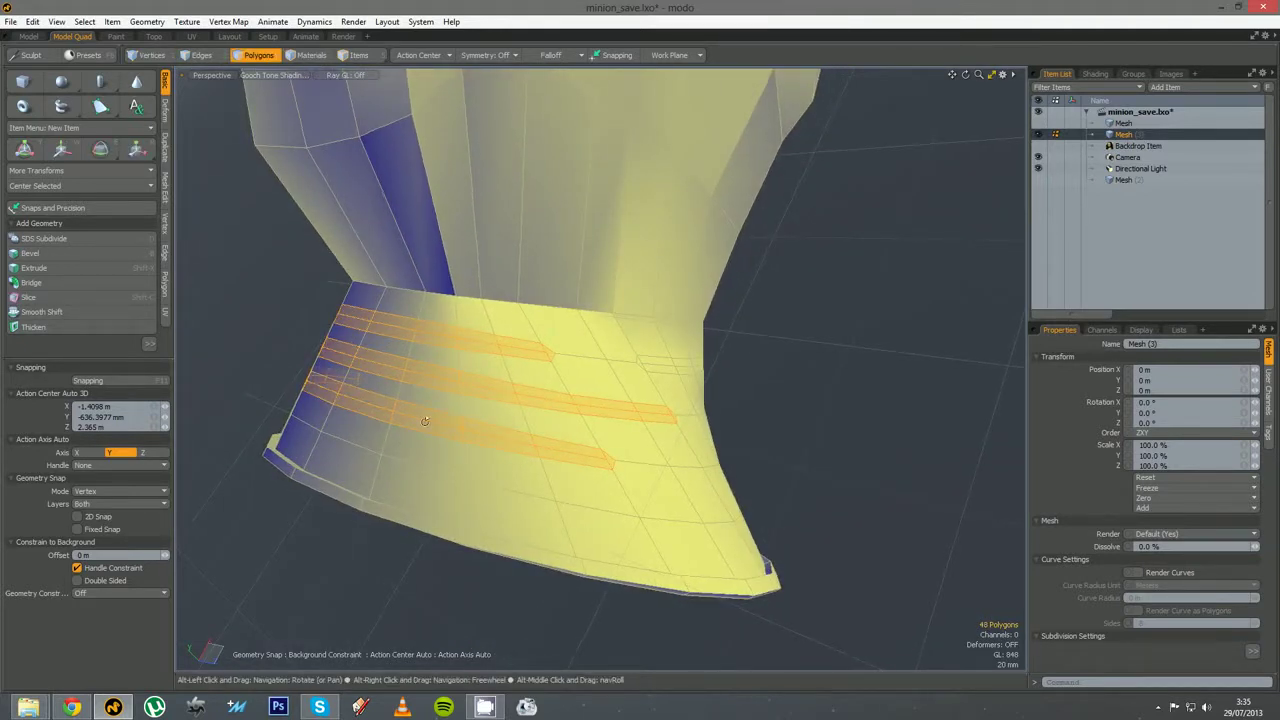
# Extend the polygon selection to the remaining bevelled strips around the back of the cuff, near the wrist and the rim
pyautogui.keyDown('alt'); pyautogui.moveTo(430, 423); pyautogui.dragTo(590, 432); pyautogui.keyUp('alt')
pyautogui.keyDown('alt'); pyautogui.moveTo(560, 432); pyautogui.dragTo(617, 457); pyautogui.keyUp('alt')
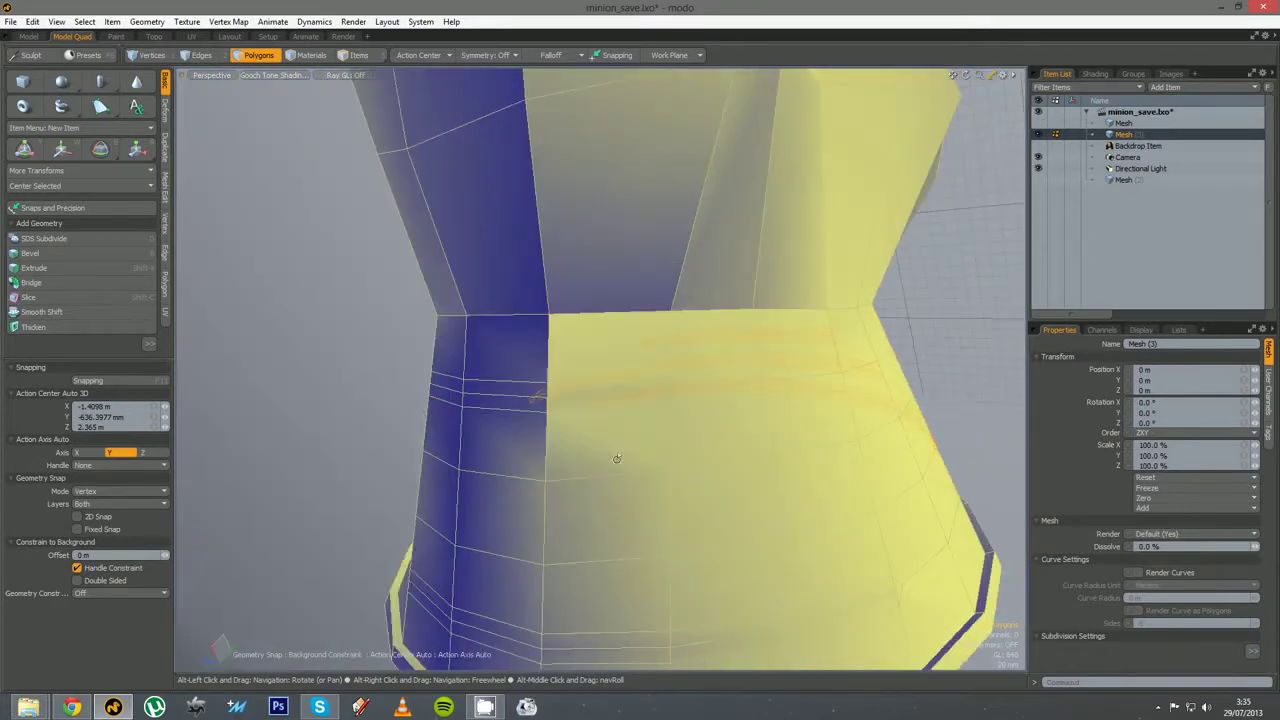
pyautogui.keyDown('alt'); pyautogui.moveTo(548, 392); pyautogui.dragTo(503, 322); pyautogui.keyUp('alt')
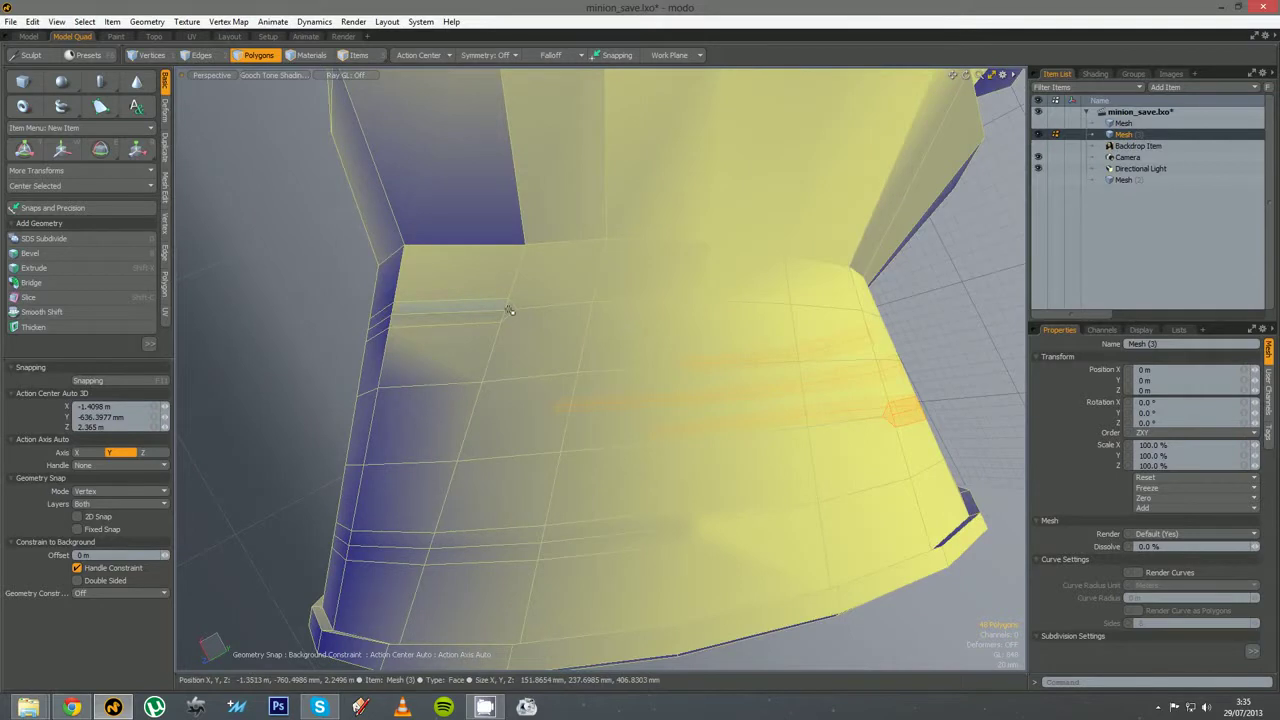
pyautogui.keyDown('alt'); pyautogui.moveTo(378, 317); pyautogui.dragTo(716, 394); pyautogui.keyUp('alt')
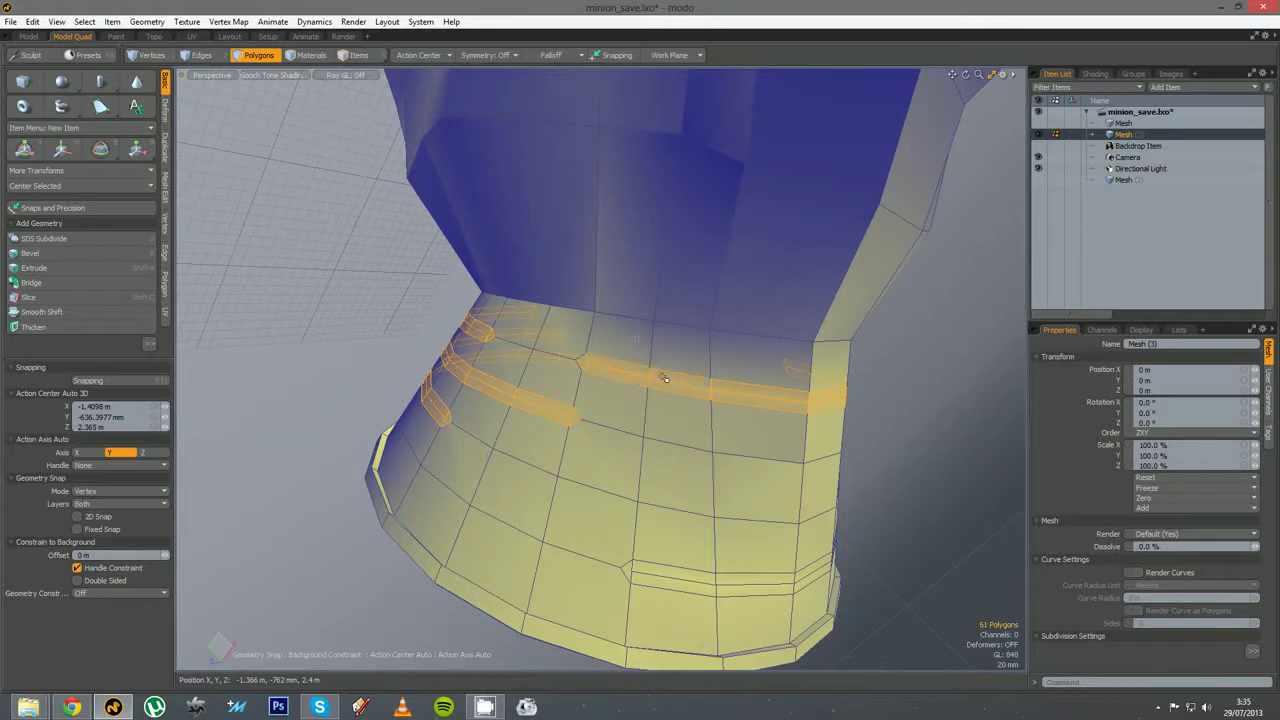
pyautogui.keyDown('alt'); pyautogui.moveTo(605, 383); pyautogui.dragTo(556, 449); pyautogui.keyUp('alt')
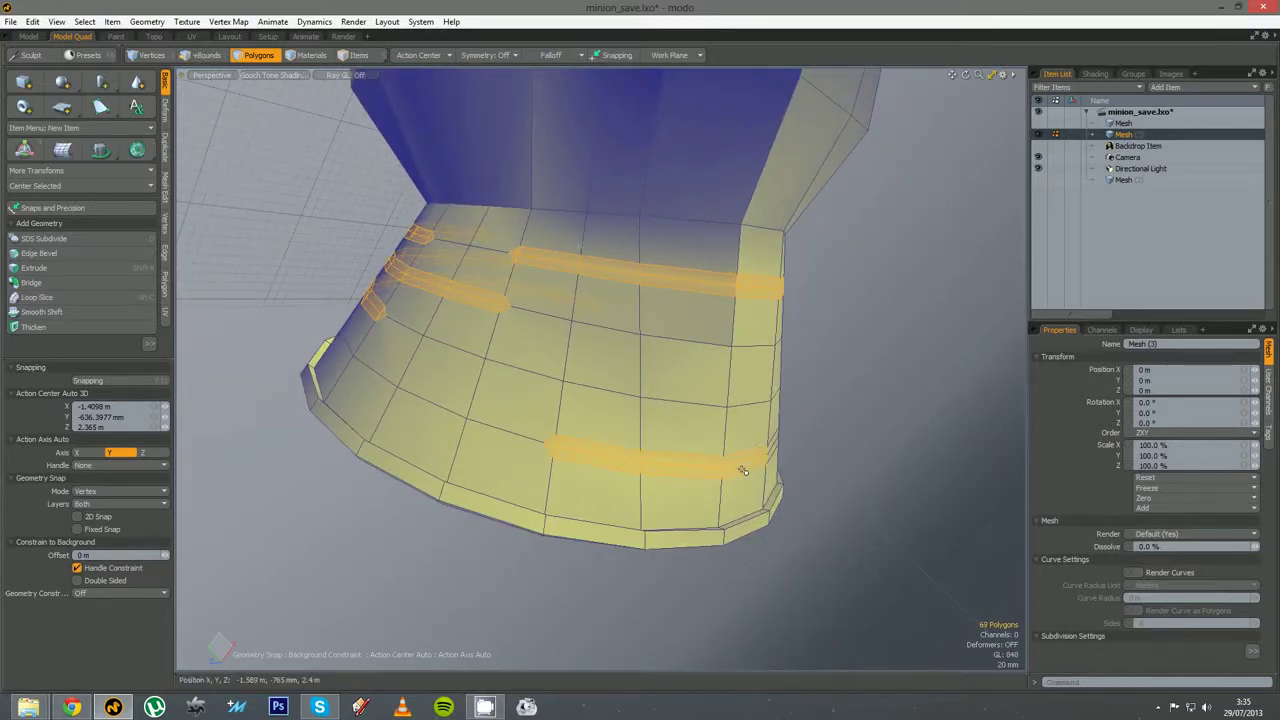
pyautogui.keyDown('alt'); pyautogui.moveTo(743, 470); pyautogui.dragTo(711, 467); pyautogui.keyUp('alt')
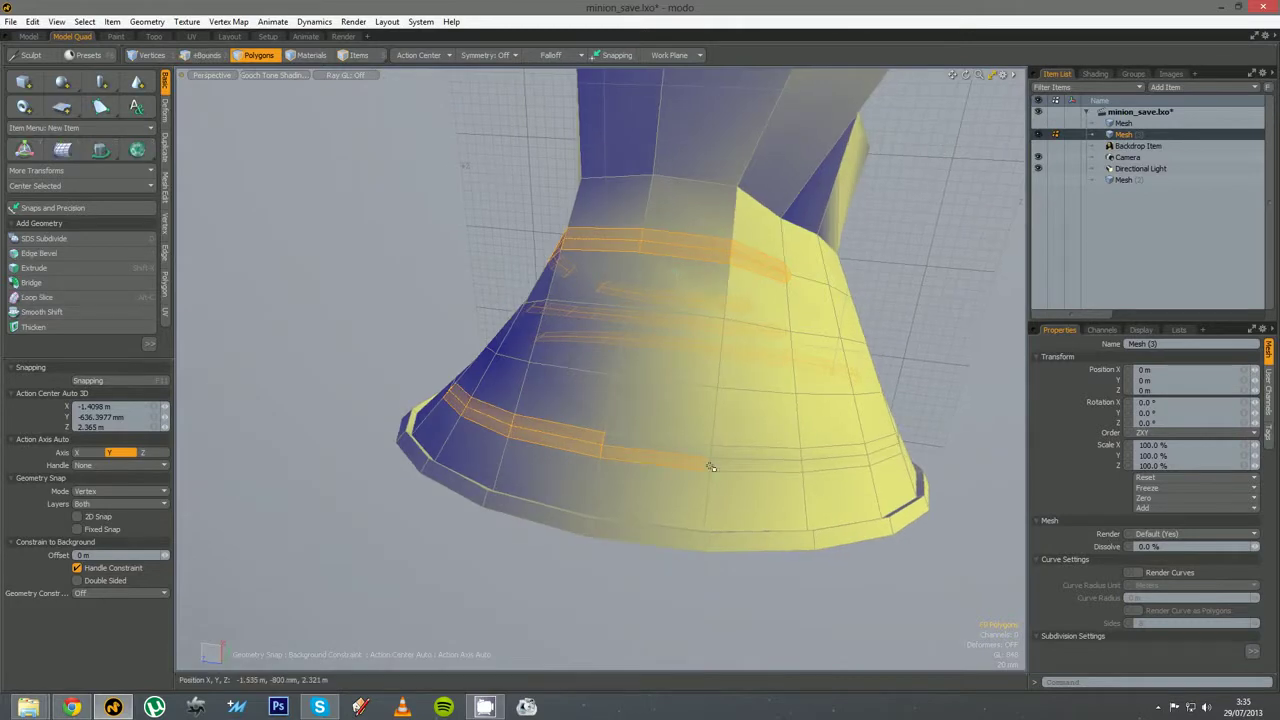
pyautogui.keyDown('alt'); pyautogui.moveTo(701, 397); pyautogui.dragTo(792, 470); pyautogui.keyUp('alt')
pyautogui.hotkey('shift', 'a')
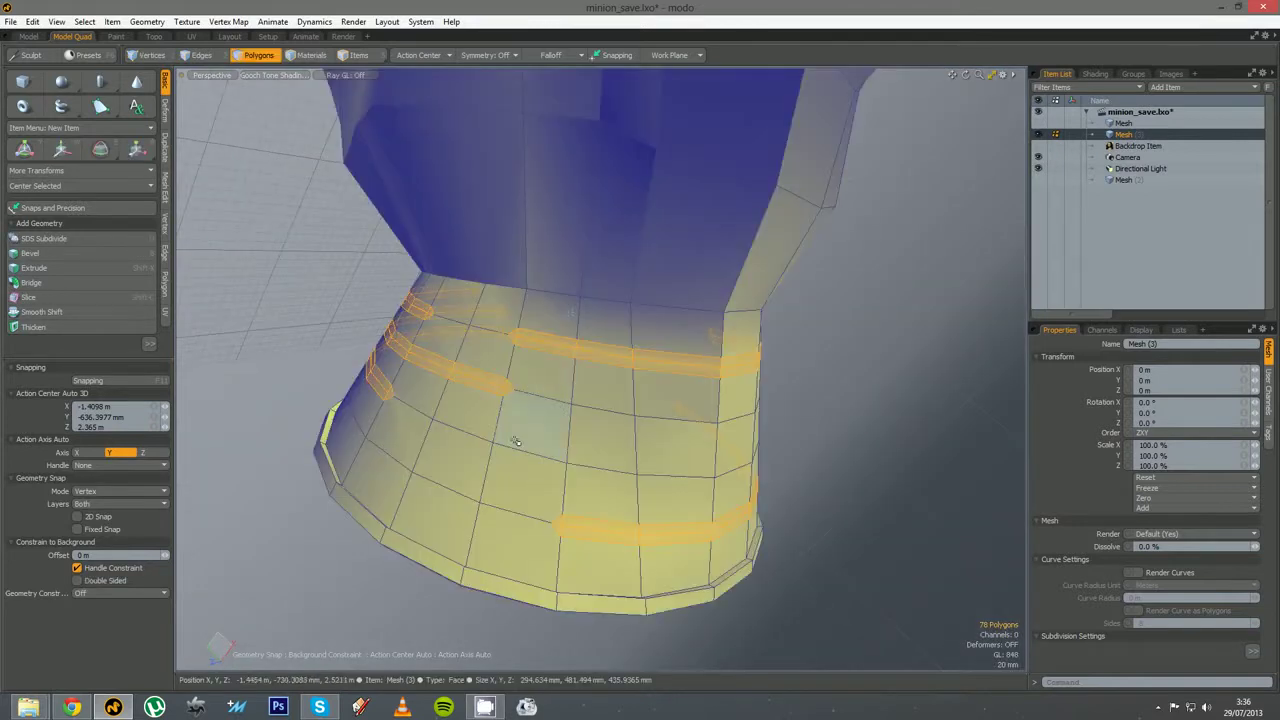
# Bevel the selected cuff strips outward with a 4 mm shift and a slight inset, then clear the selection
pyautogui.keyDown('alt'); pyautogui.moveTo(517, 437); pyautogui.dragTo(600, 434); pyautogui.keyUp('alt')
pyautogui.press('b')
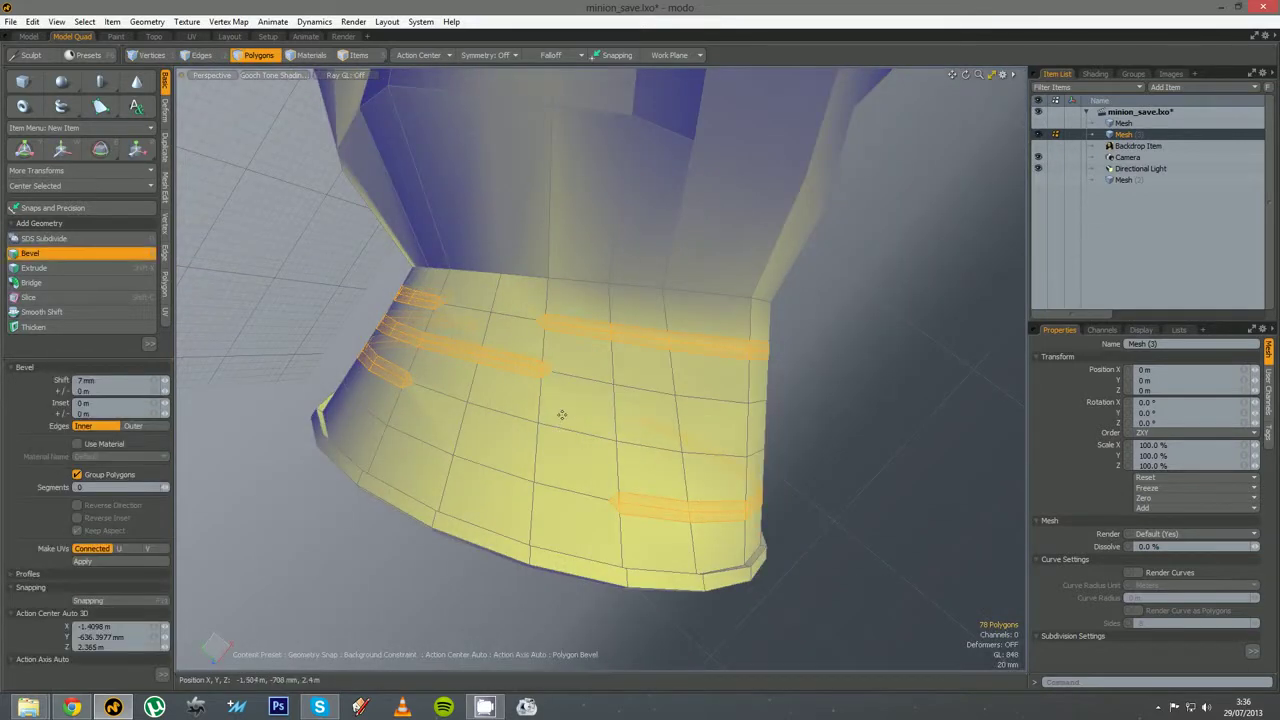
pyautogui.click(562, 415)
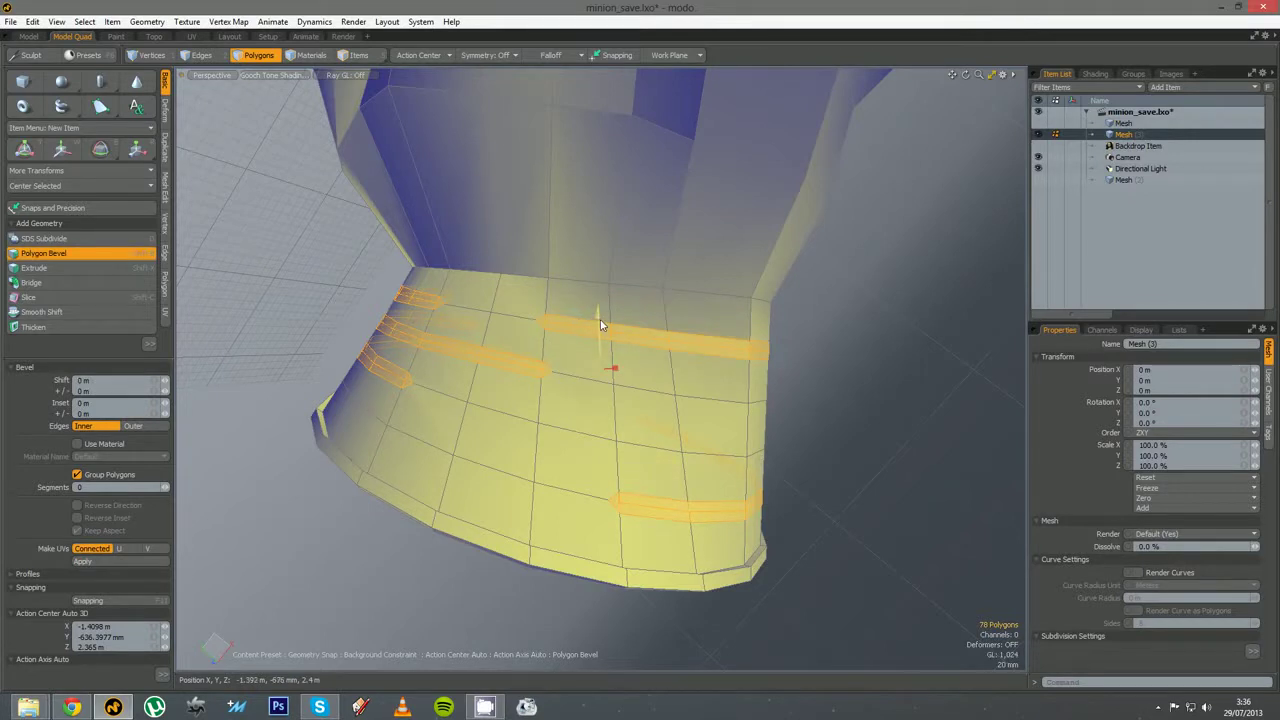
pyautogui.moveTo(598, 313); pyautogui.dragTo(598, 310)
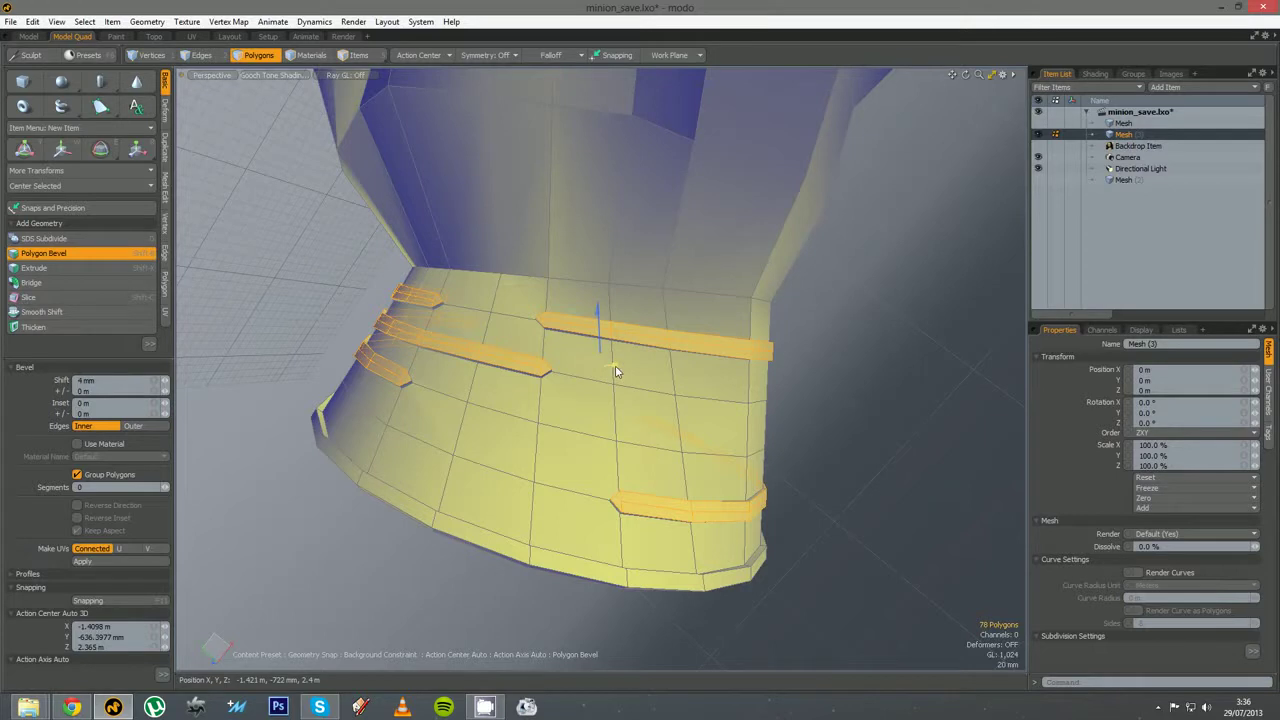
pyautogui.moveTo(616, 371); pyautogui.dragTo(530, 411)
pyautogui.press('Escape')
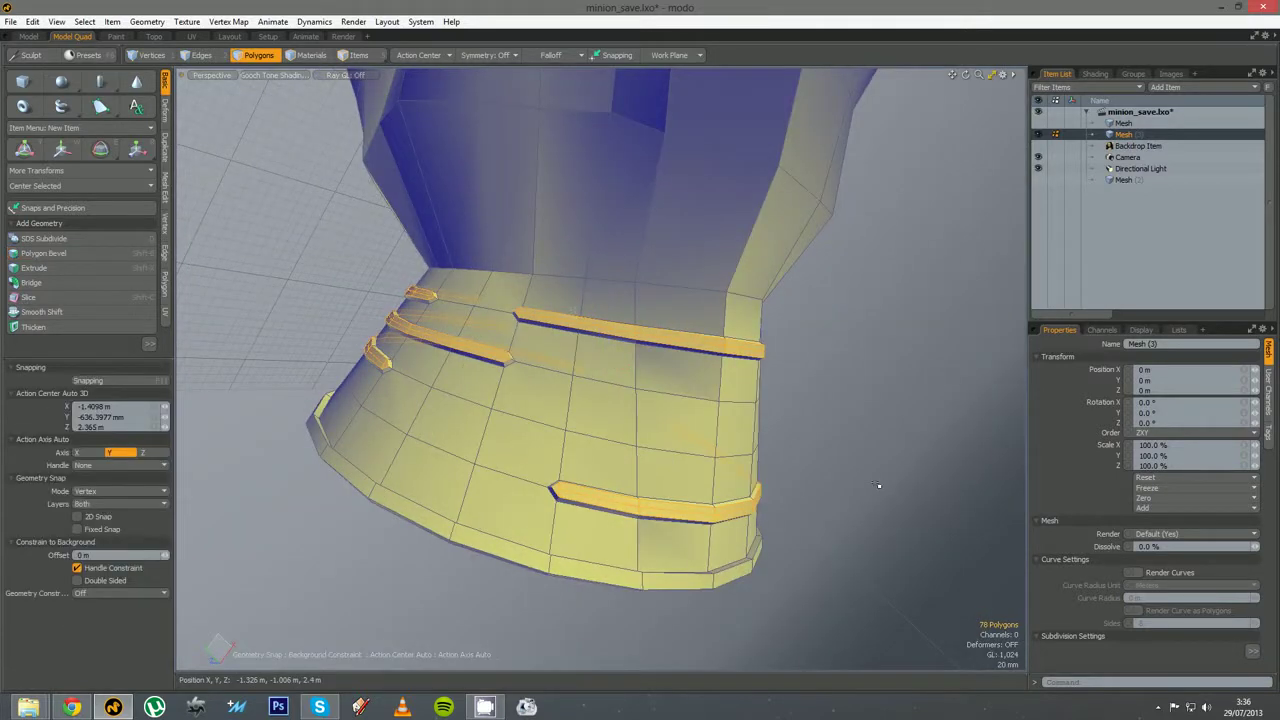
pyautogui.press('Escape')
# Turn on subdivision smoothing for the glove and inspect its creases from several angles in Reflection shading
pyautogui.keyDown('ctrl'); pyautogui.keyDown('alt'); pyautogui.moveTo(715, 447); pyautogui.dragTo(592, 449); pyautogui.keyUp('alt'); pyautogui.keyUp('ctrl')
pyautogui.press('Tab')
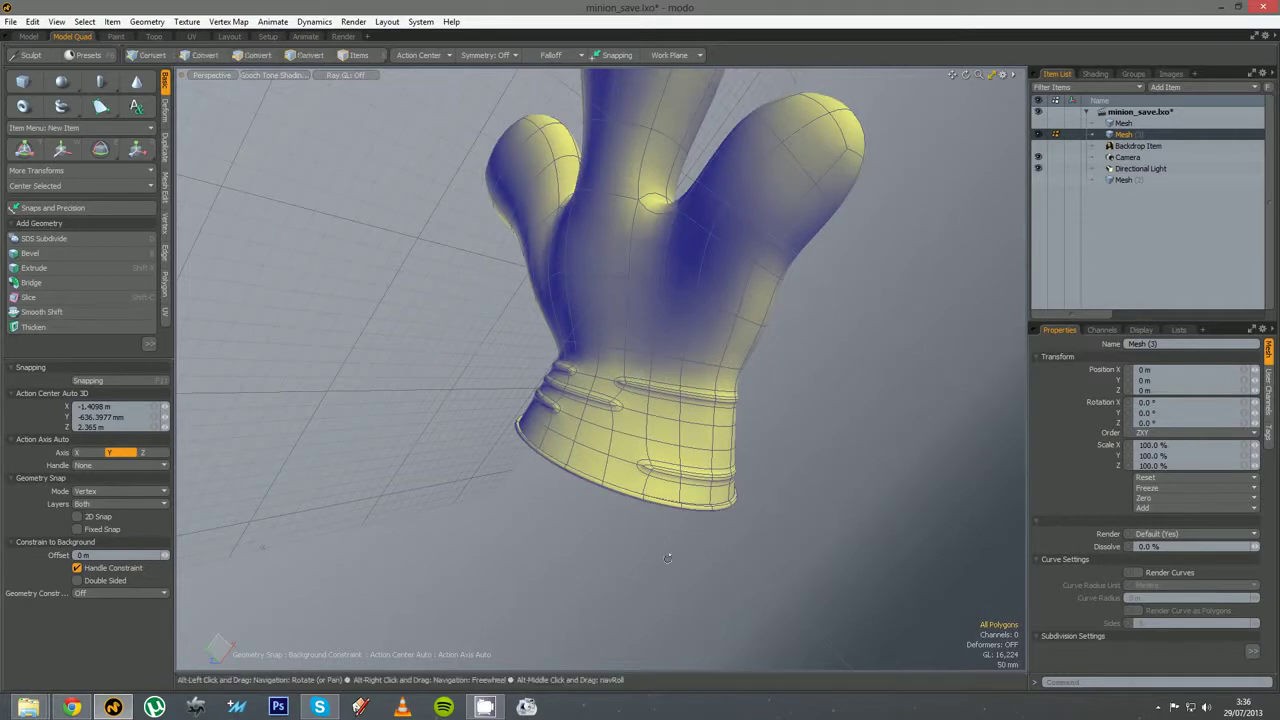
pyautogui.keyDown('alt'); pyautogui.moveTo(668, 550); pyautogui.dragTo(601, 380); pyautogui.keyUp('alt')
pyautogui.click(282, 77)
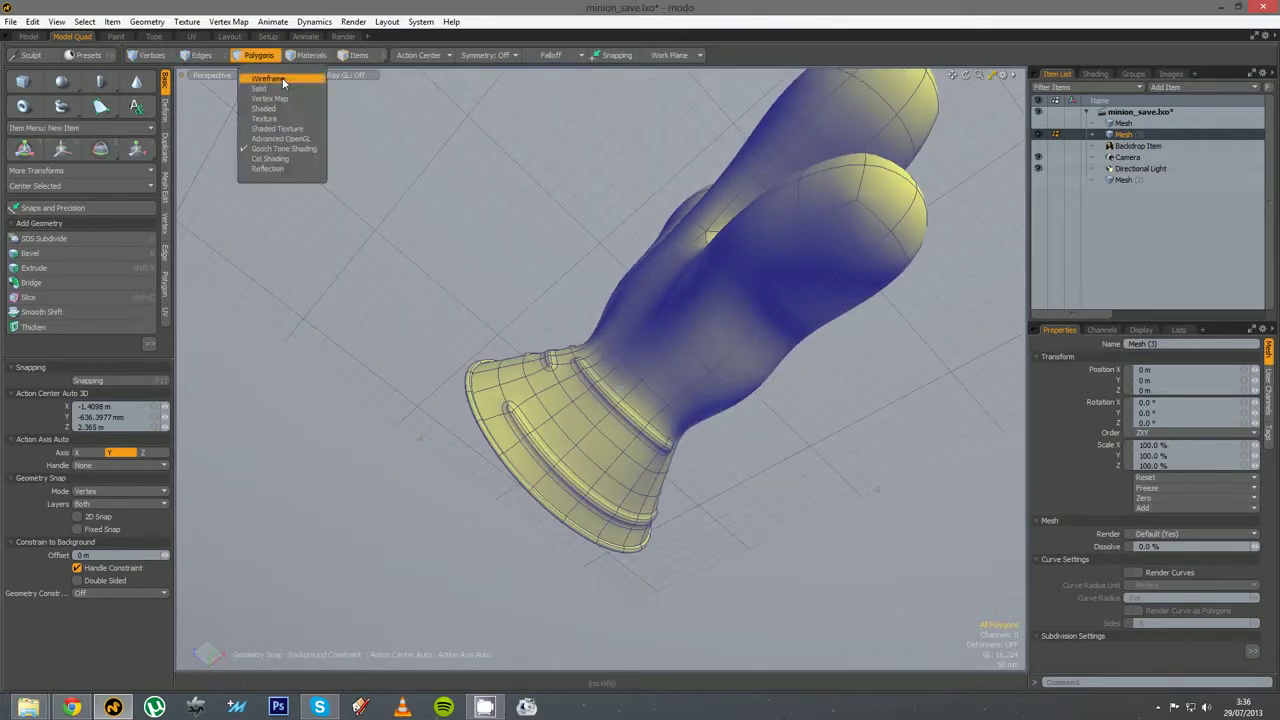
pyautogui.click(269, 171)
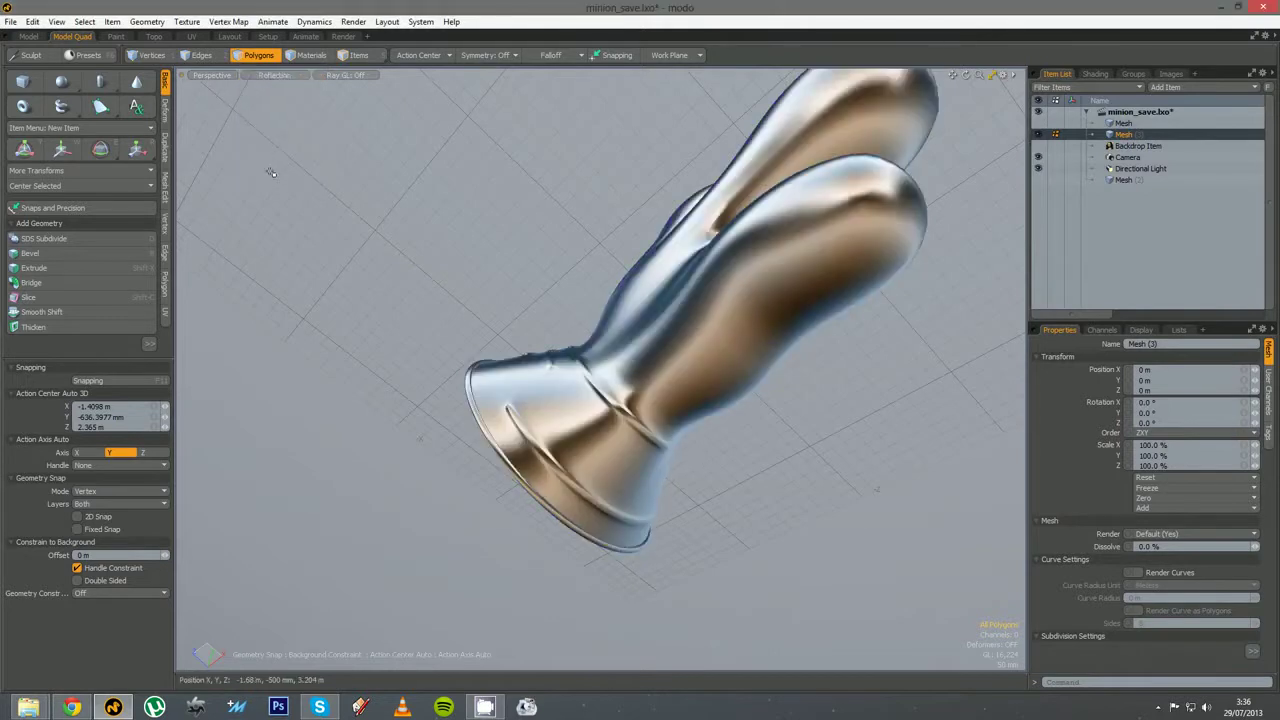
pyautogui.moveTo(510, 330)
pyautogui.keyDown('alt'); pyautogui.mouseDown()
pyautogui.moveTo(582, 392)
pyautogui.moveTo(537, 407)
pyautogui.moveTo(537, 429)
pyautogui.moveTo(482, 391)
pyautogui.mouseUp(); pyautogui.keyUp('alt')
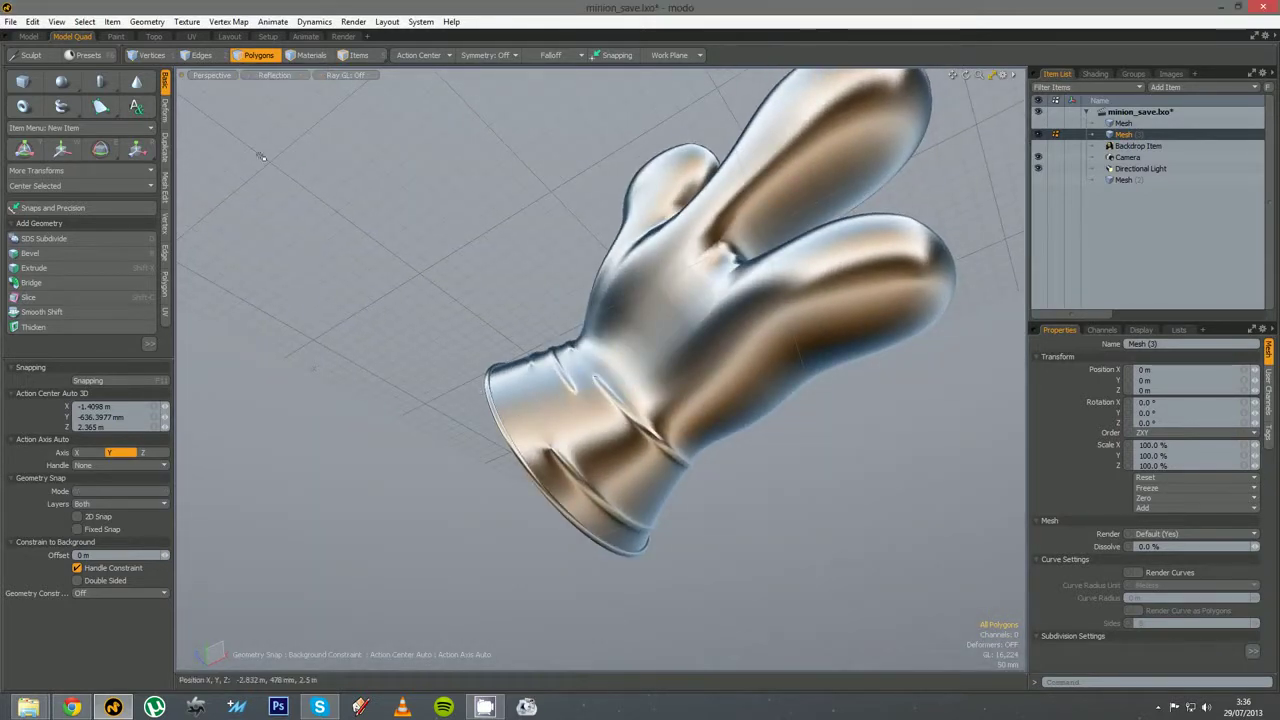
# Return to the four-view layout with an enlarged Front view and show the minion's body mesh around the glove
pyautogui.press('KP_0')
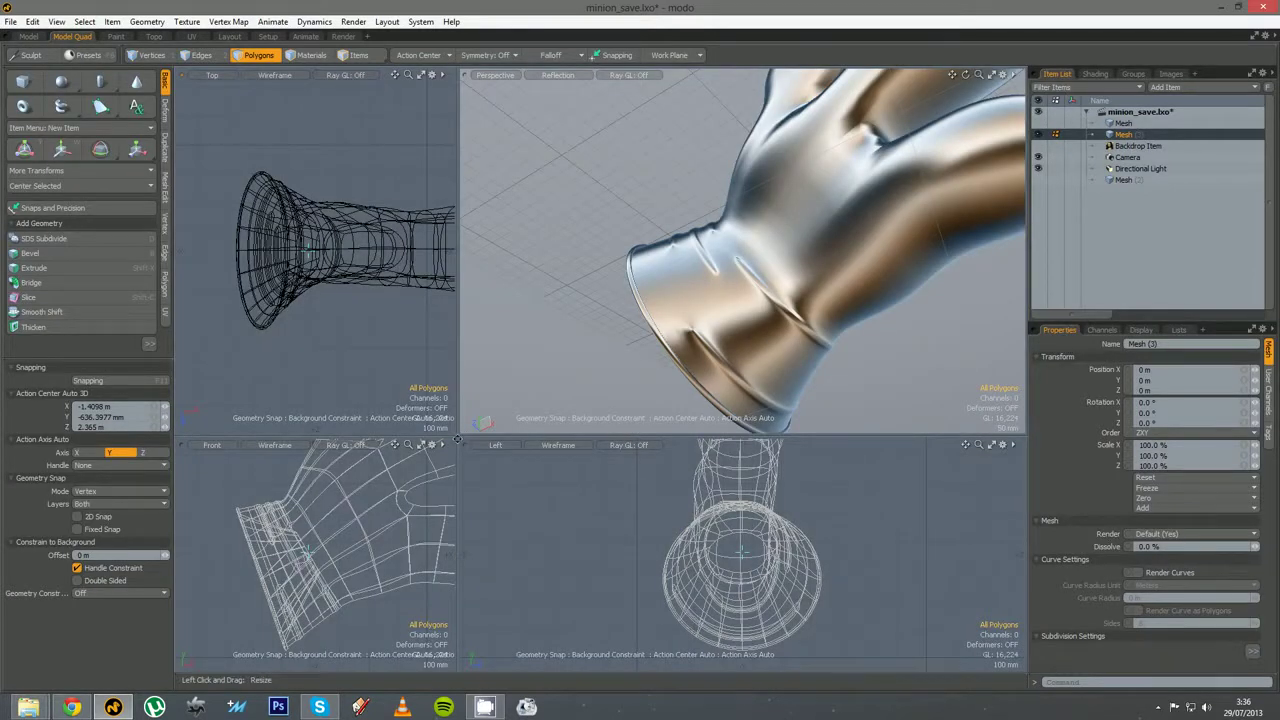
pyautogui.moveTo(458, 439); pyautogui.dragTo(534, 297)
pyautogui.scroll(-3, 470, 432)
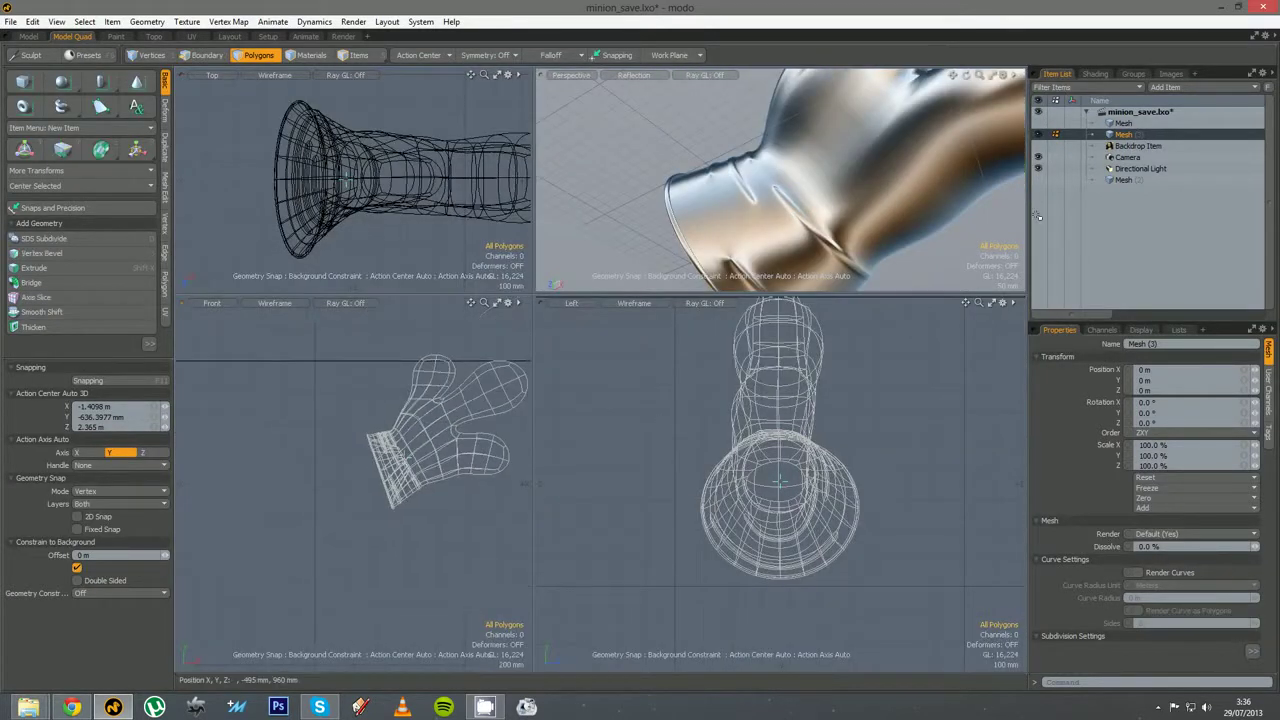
pyautogui.click(1040, 124)
pyautogui.keyDown('alt'); pyautogui.keyDown('shift'); pyautogui.moveTo(466, 456); pyautogui.dragTo(382, 434); pyautogui.keyUp('shift'); pyautogui.keyUp('alt')
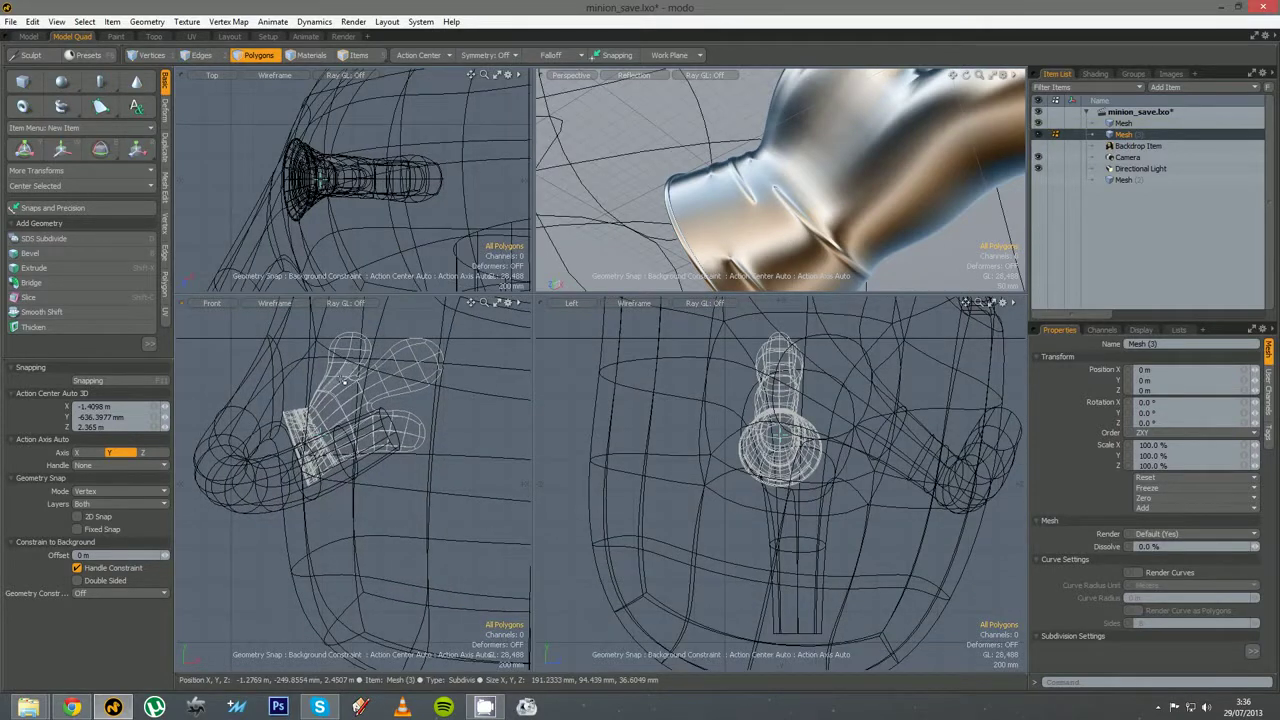
# Select the whole glove, show the backdrop image and move the glove about 70 mm in X, -174 mm in Y and 1.53 m in Z
pyautogui.doubleClick(357, 390)
pyautogui.press('w')
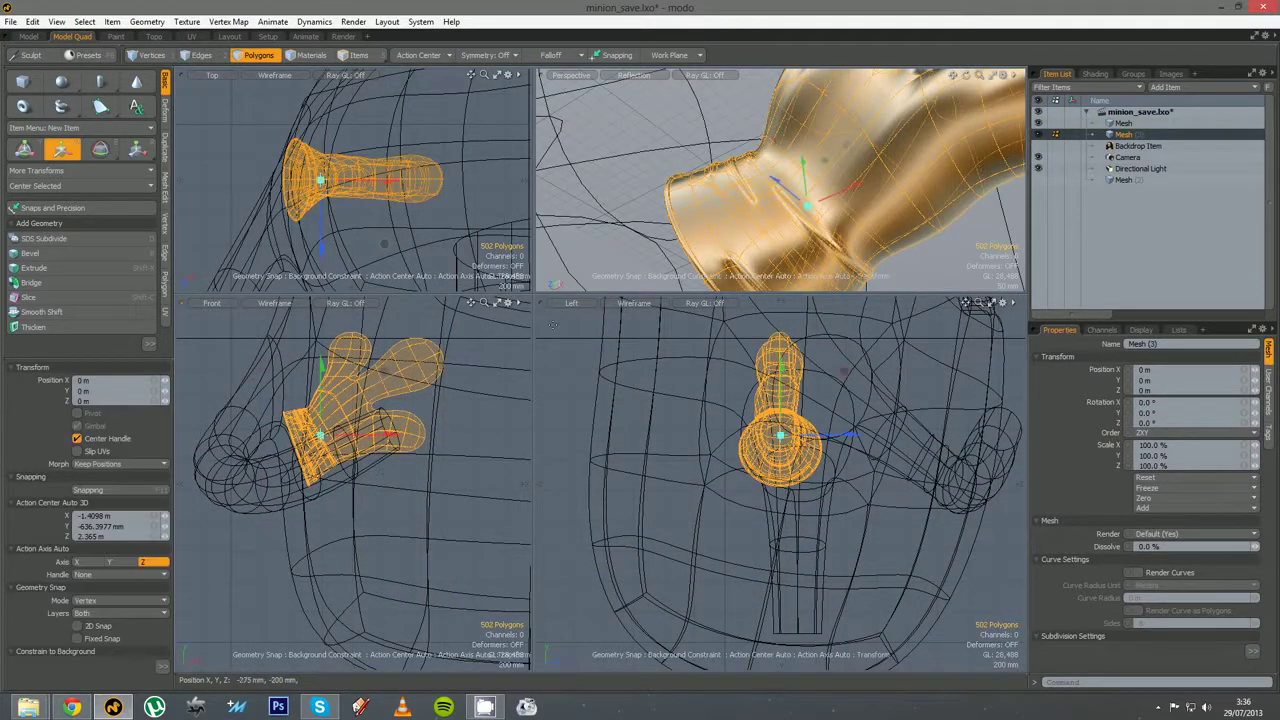
pyautogui.click(1039, 147)
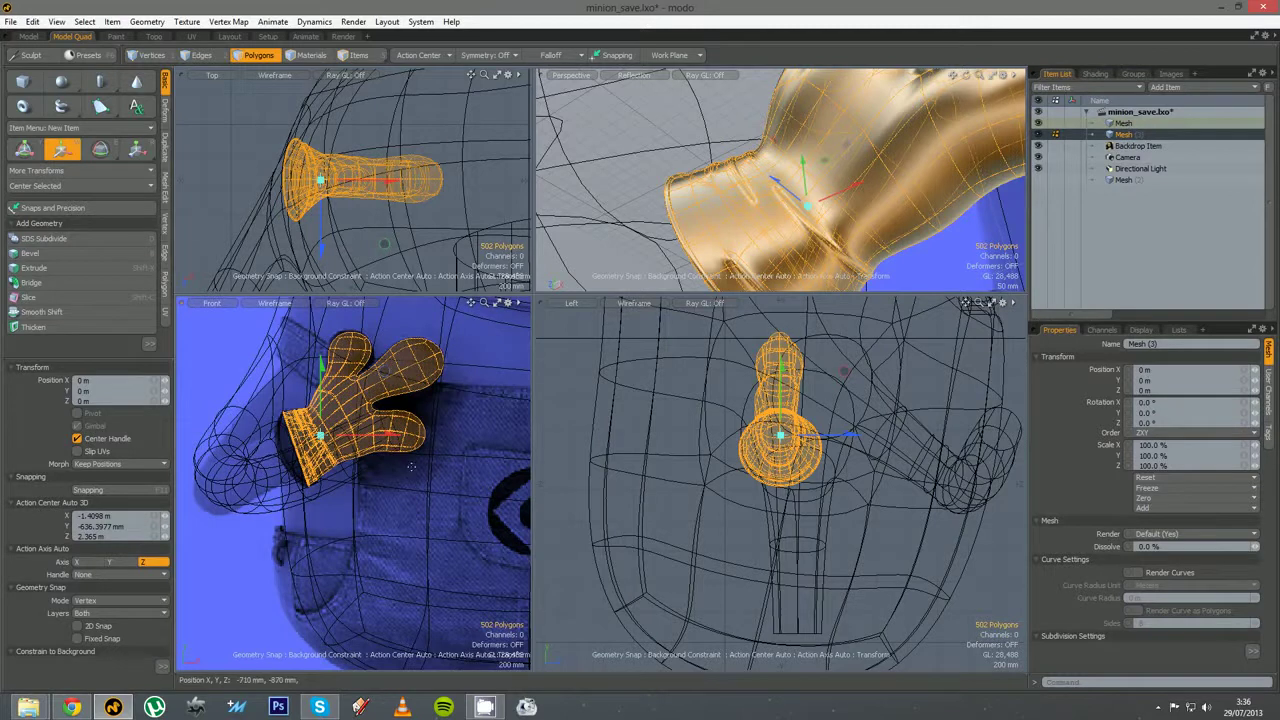
pyautogui.moveTo(391, 470); pyautogui.dragTo(402, 497)
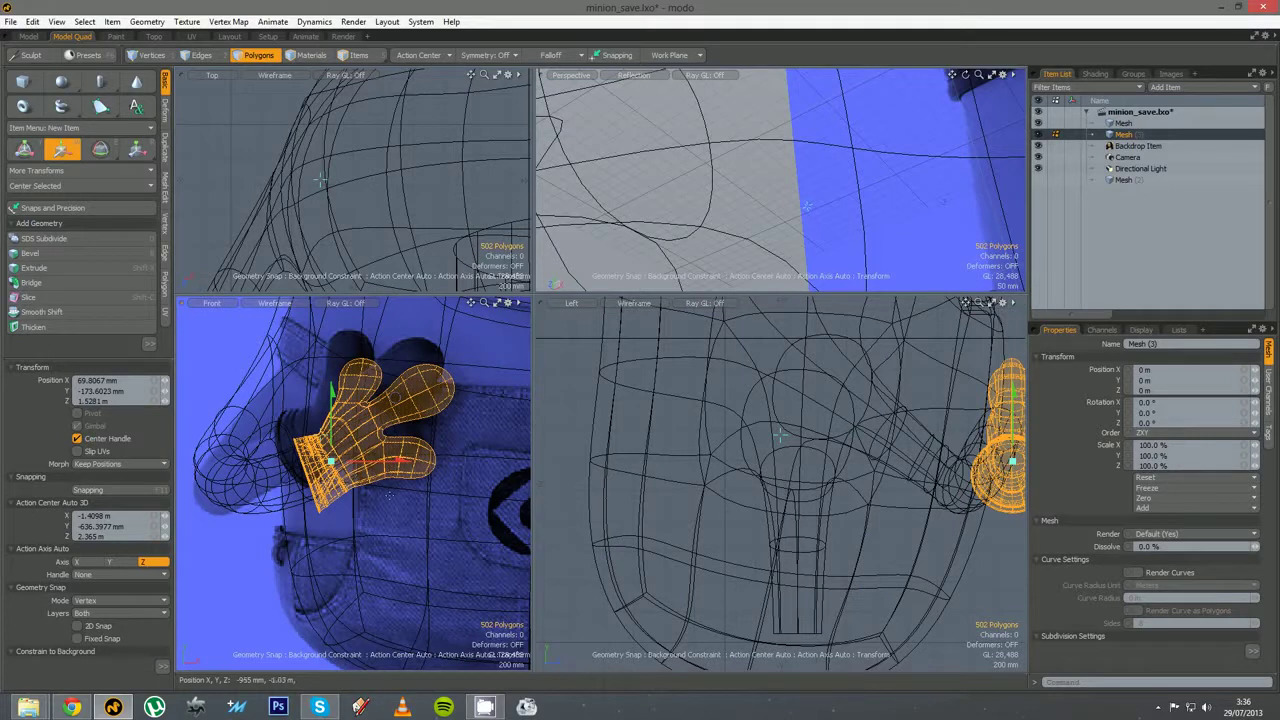
# Turn off the automatic action center and scale the glove uniformly to 111.5% to match the reference hand
pyautogui.press('r')
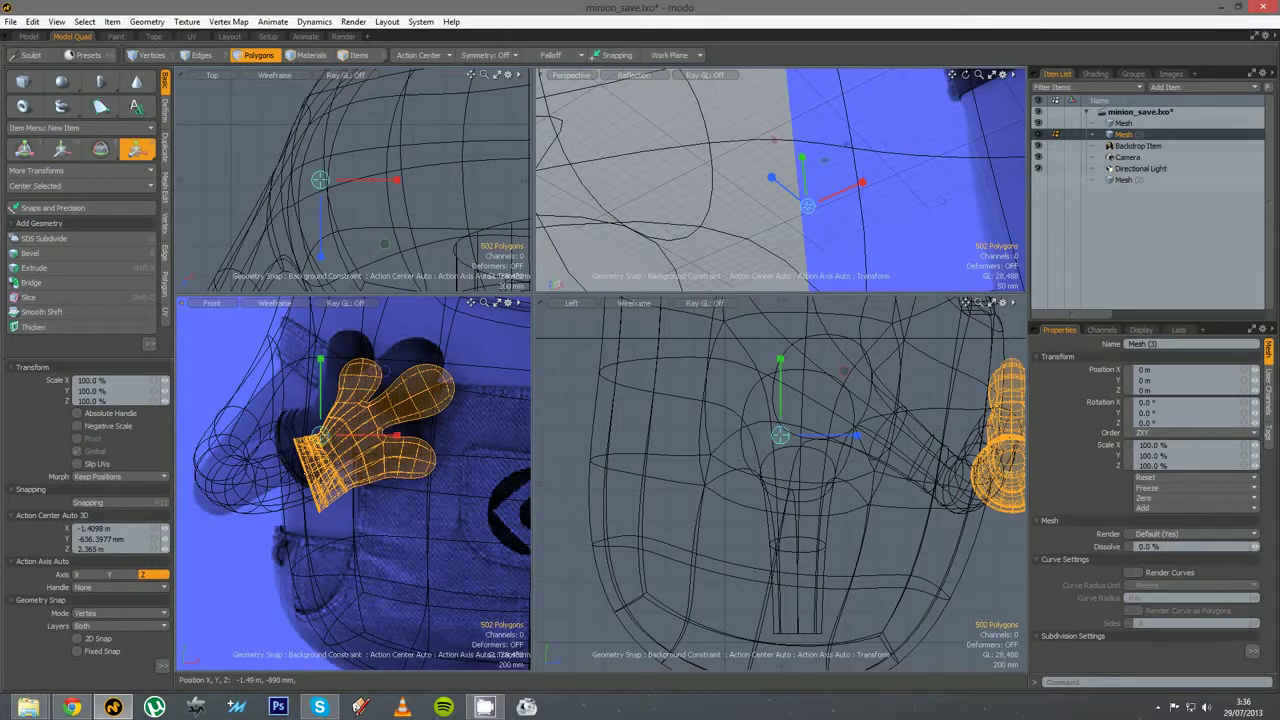
pyautogui.click(431, 60)
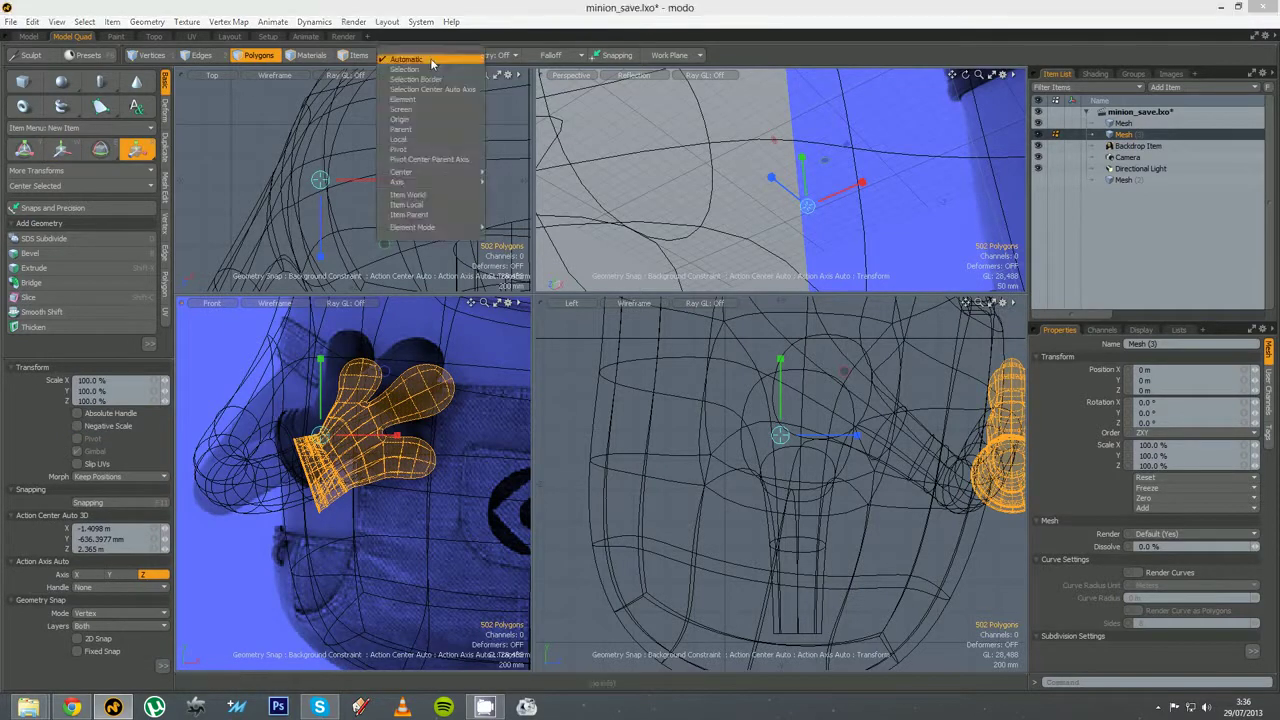
pyautogui.click(431, 60)
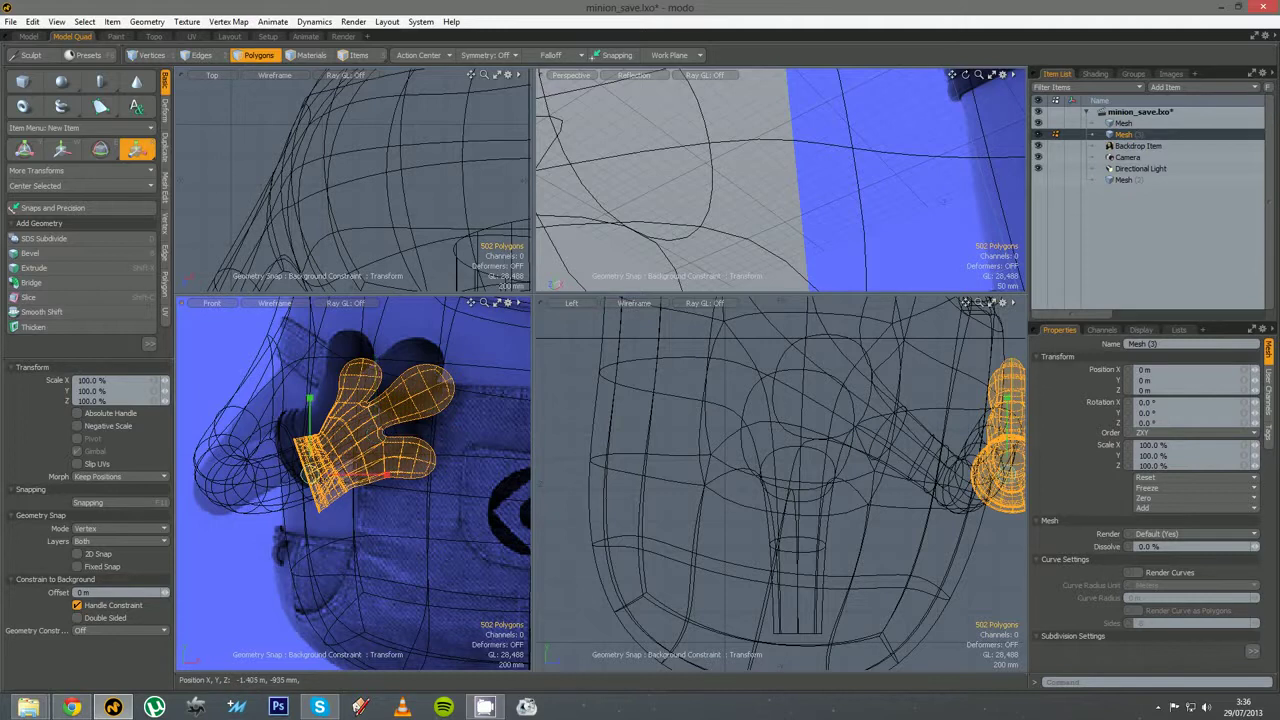
pyautogui.moveTo(310, 475); pyautogui.dragTo(334, 475)
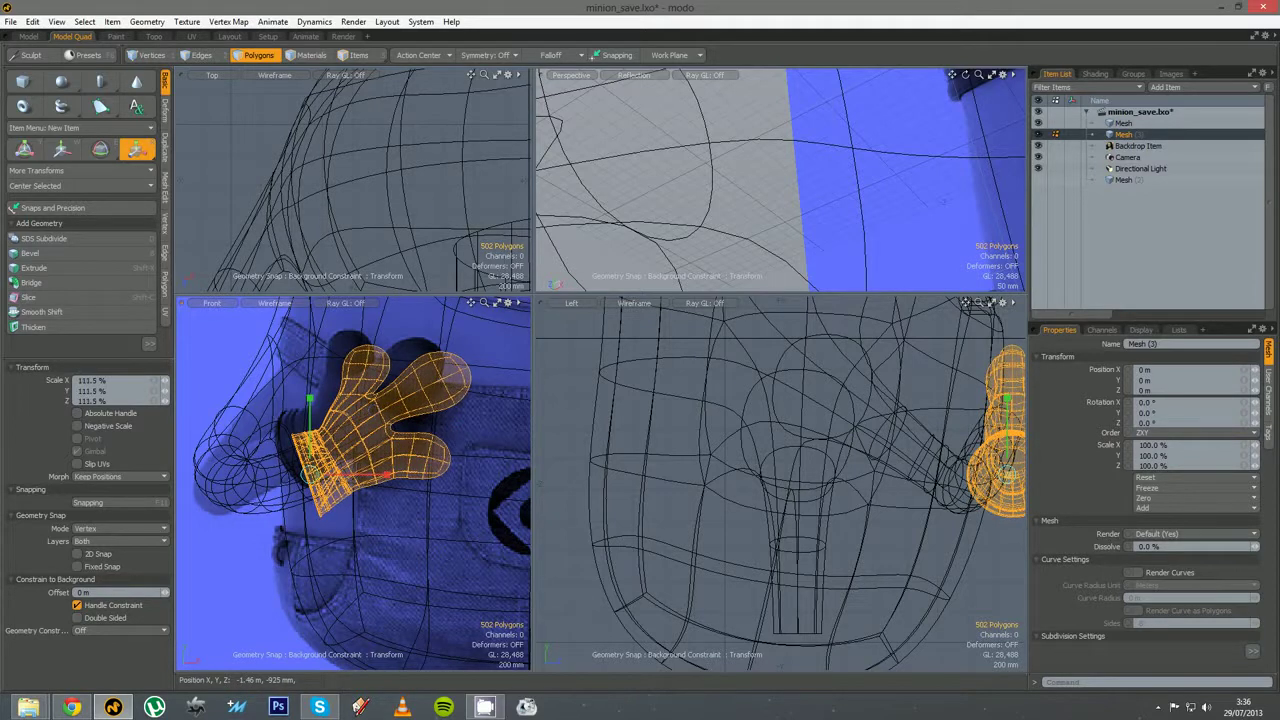
pyautogui.press('q')
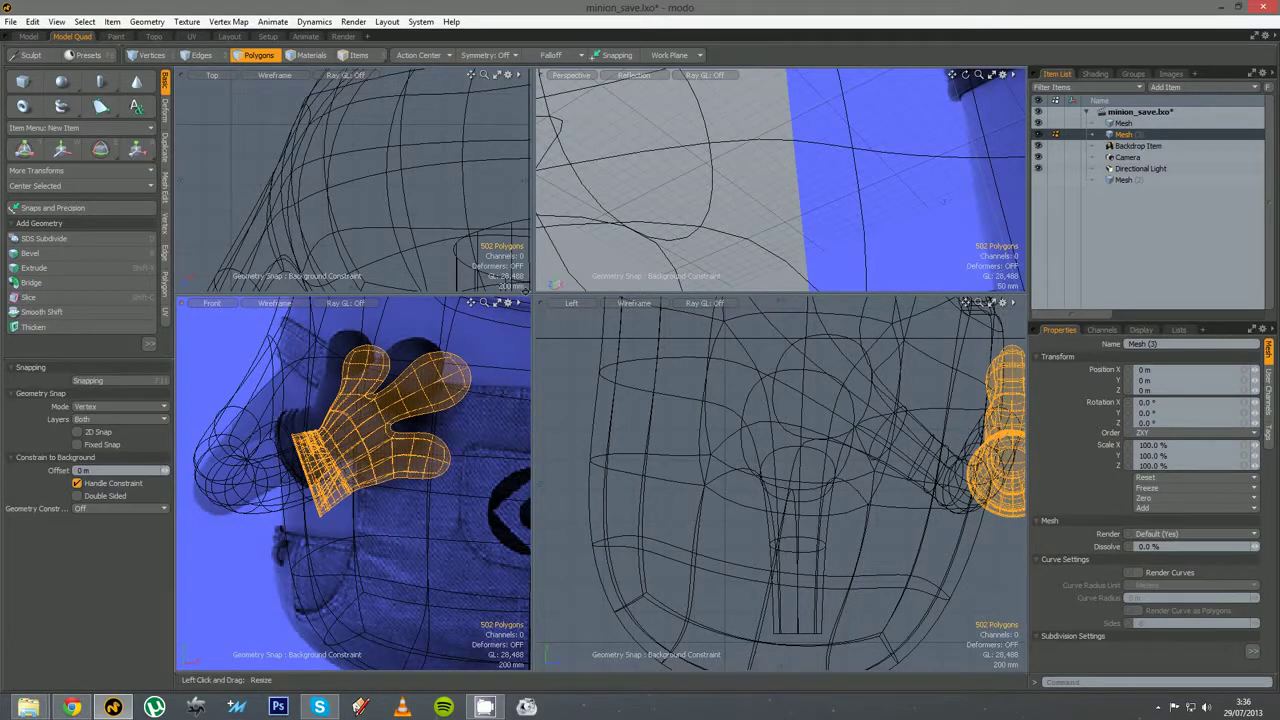
# Enlarge the Perspective view and make the body mesh active together with the glove, framing the arm and glove
pyautogui.moveTo(532, 294); pyautogui.dragTo(372, 490)
pyautogui.keyDown('ctrl'); pyautogui.keyDown('alt'); pyautogui.moveTo(748, 328); pyautogui.dragTo(872, 280); pyautogui.keyUp('alt'); pyautogui.keyUp('ctrl')
pyautogui.keyDown('ctrl'); pyautogui.click(1121, 125); pyautogui.keyUp('ctrl')
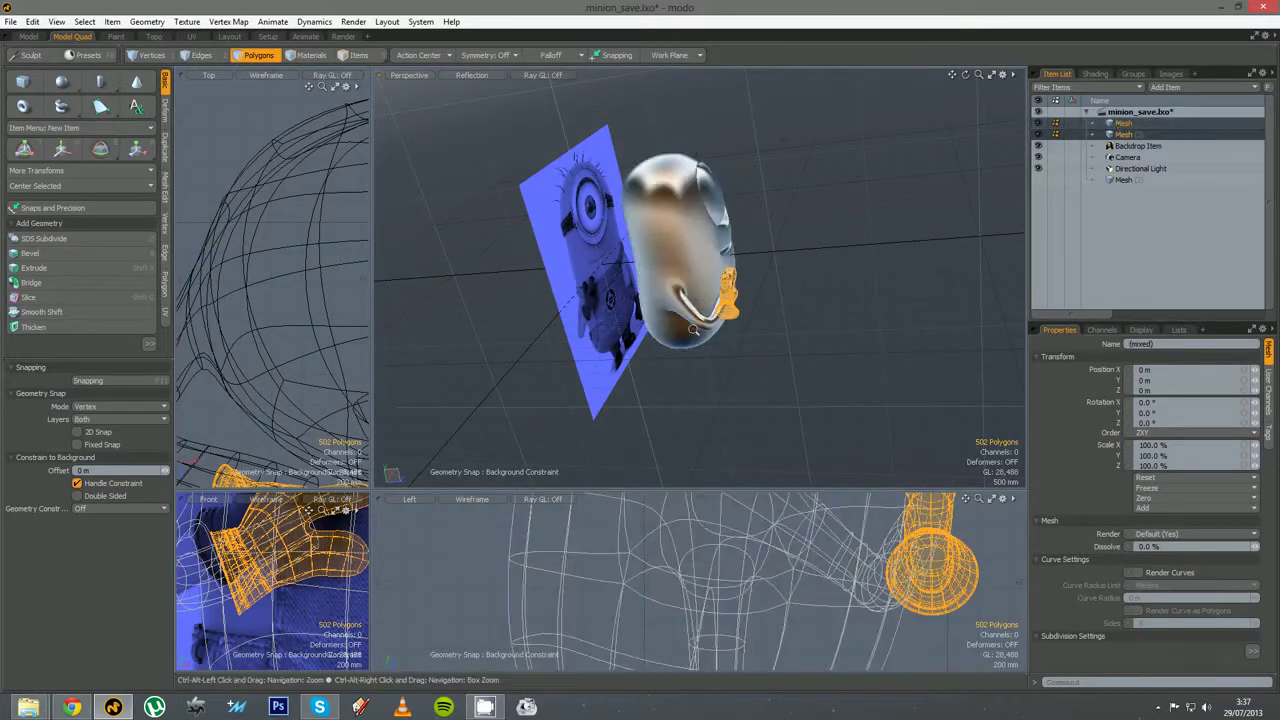
pyautogui.keyDown('ctrl'); pyautogui.keyDown('alt'); pyautogui.moveTo(742, 308); pyautogui.dragTo(856, 322); pyautogui.keyUp('alt'); pyautogui.keyUp('ctrl')
pyautogui.keyDown('alt'); pyautogui.moveTo(856, 322); pyautogui.dragTo(729, 330); pyautogui.keyUp('alt')
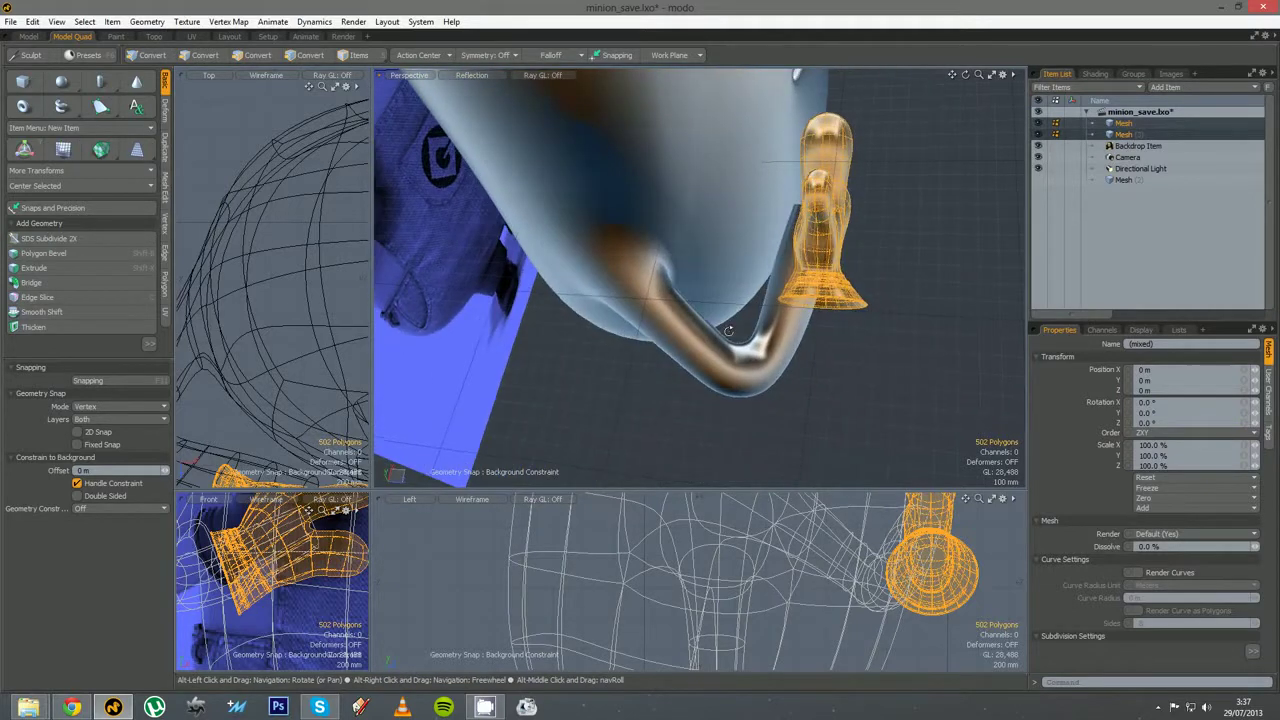
# Rotate and move the glove so its cuff wraps the end of the arm, and select the arm polygons showing through the palm
pyautogui.press('y')
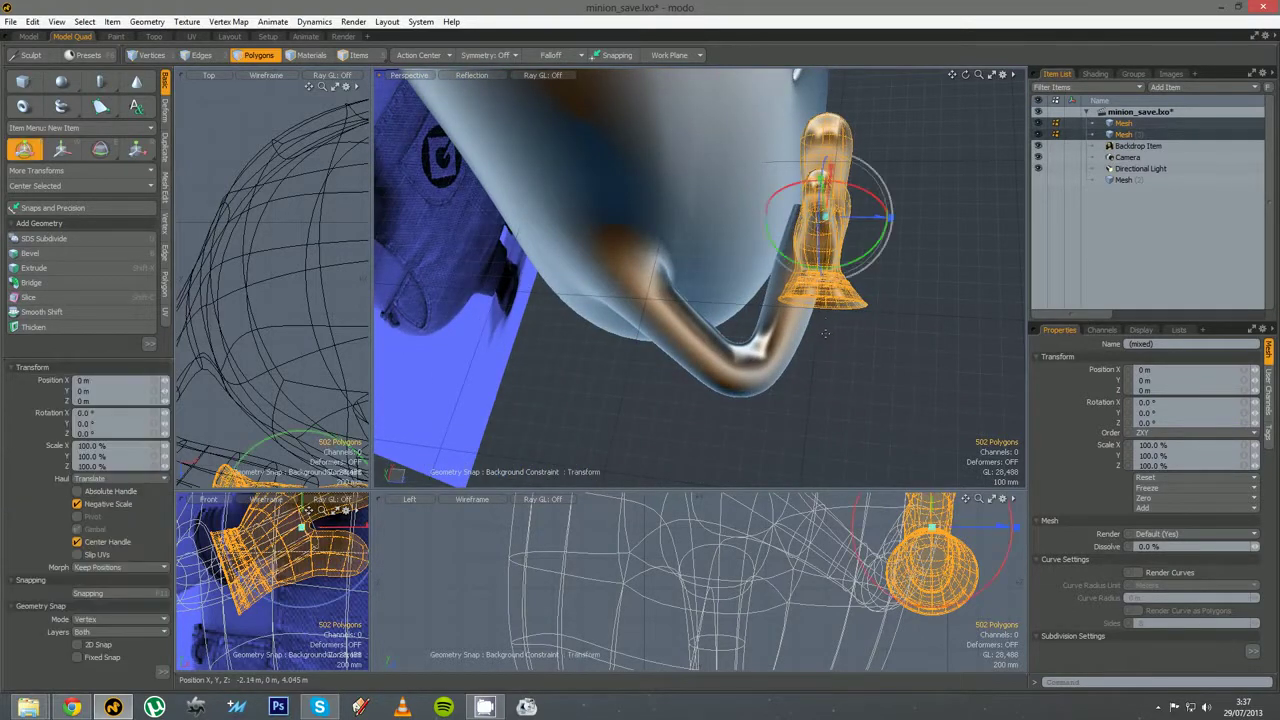
pyautogui.moveTo(840, 270); pyautogui.dragTo(836, 328)
pyautogui.press('w')
pyautogui.press('space')
pyautogui.click(824, 332)
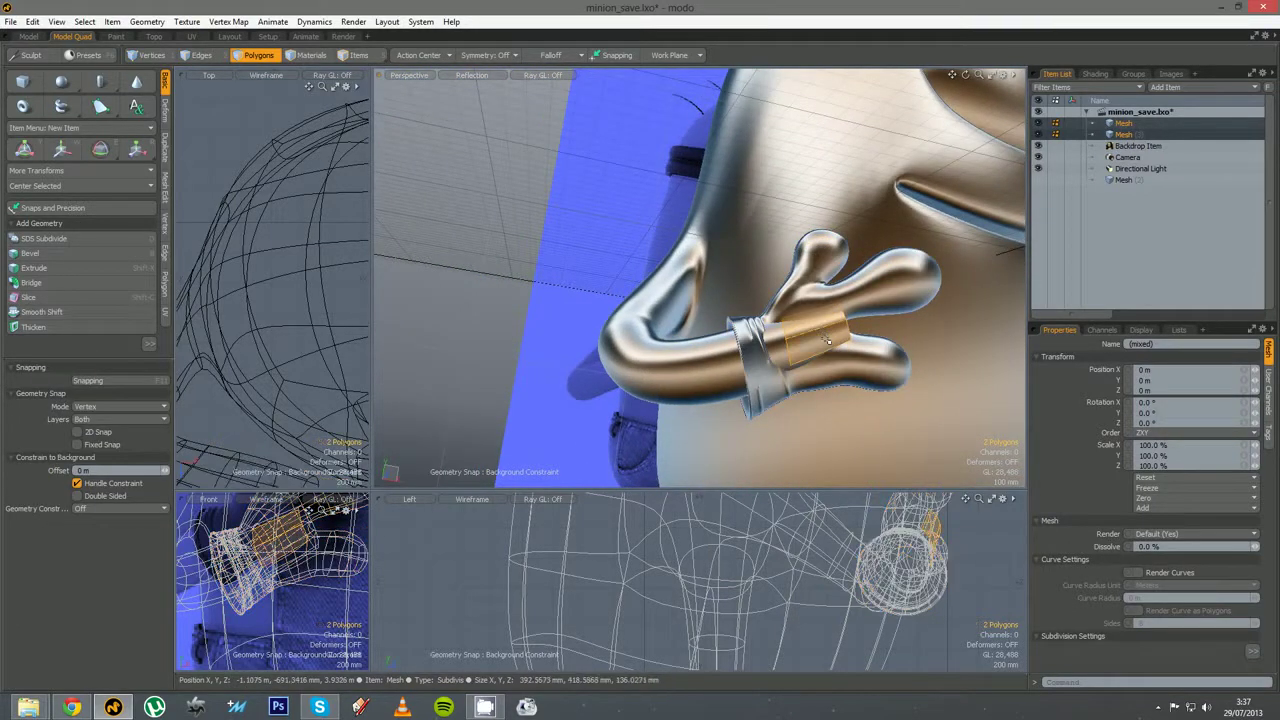
# Extend the selection to the full polygon loops of the arm end inside the glove and delete them
pyautogui.press('l')
pyautogui.hotkey('shift', 'Up')
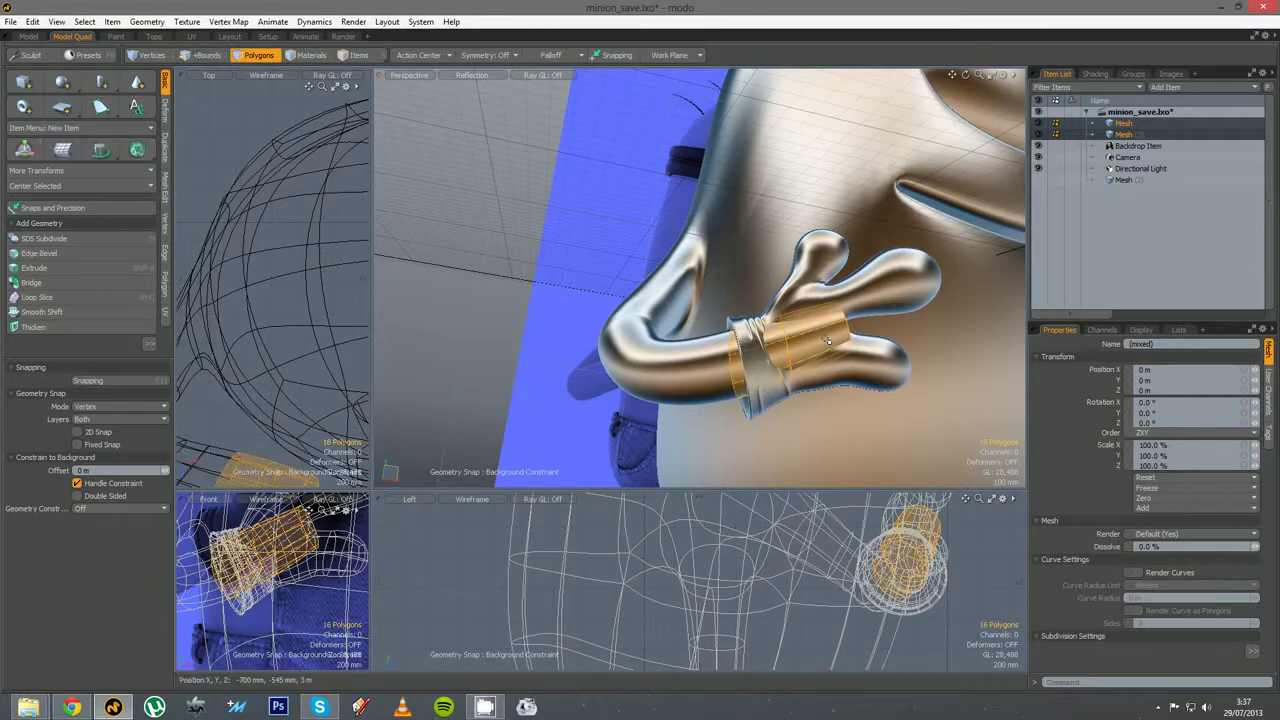
pyautogui.press('Delete')
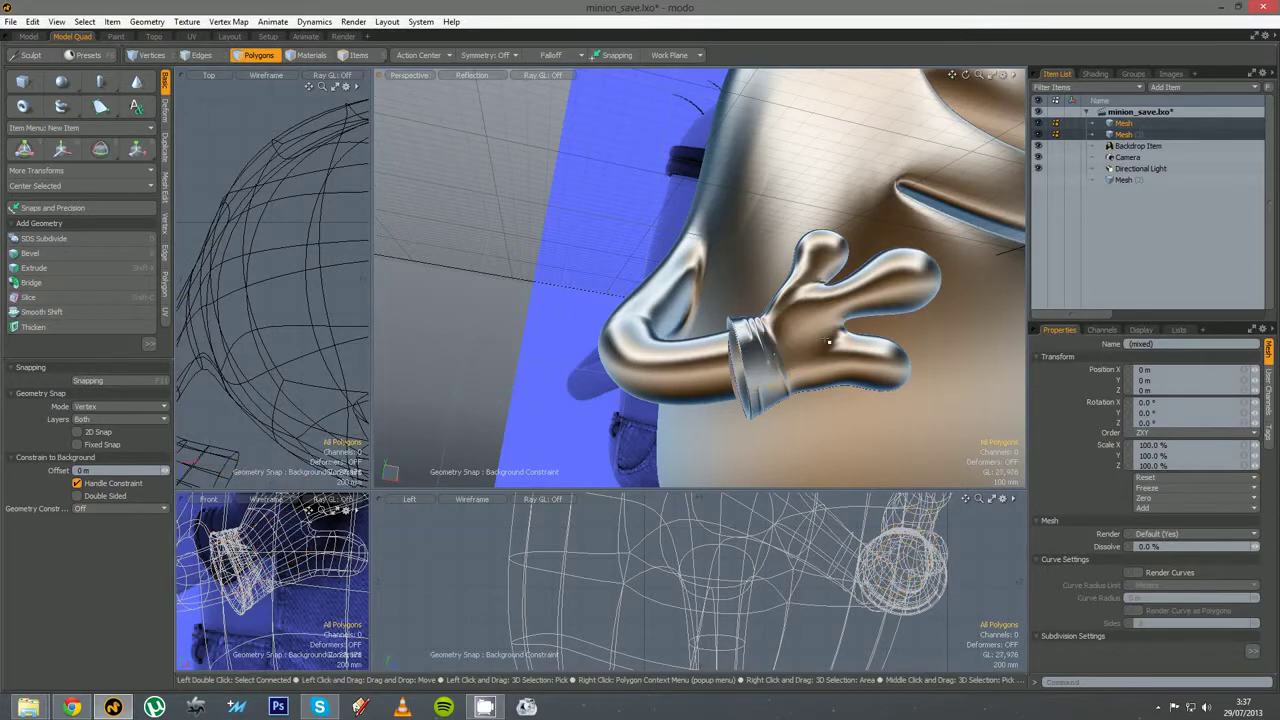
# Select the open edge loop at the arm's end and move it 120 mm in X and 45 mm in Y into the cuff
pyautogui.keyDown('alt'); pyautogui.moveTo(761, 357); pyautogui.dragTo(724, 378); pyautogui.keyUp('alt')
pyautogui.scroll(4, 724, 378)
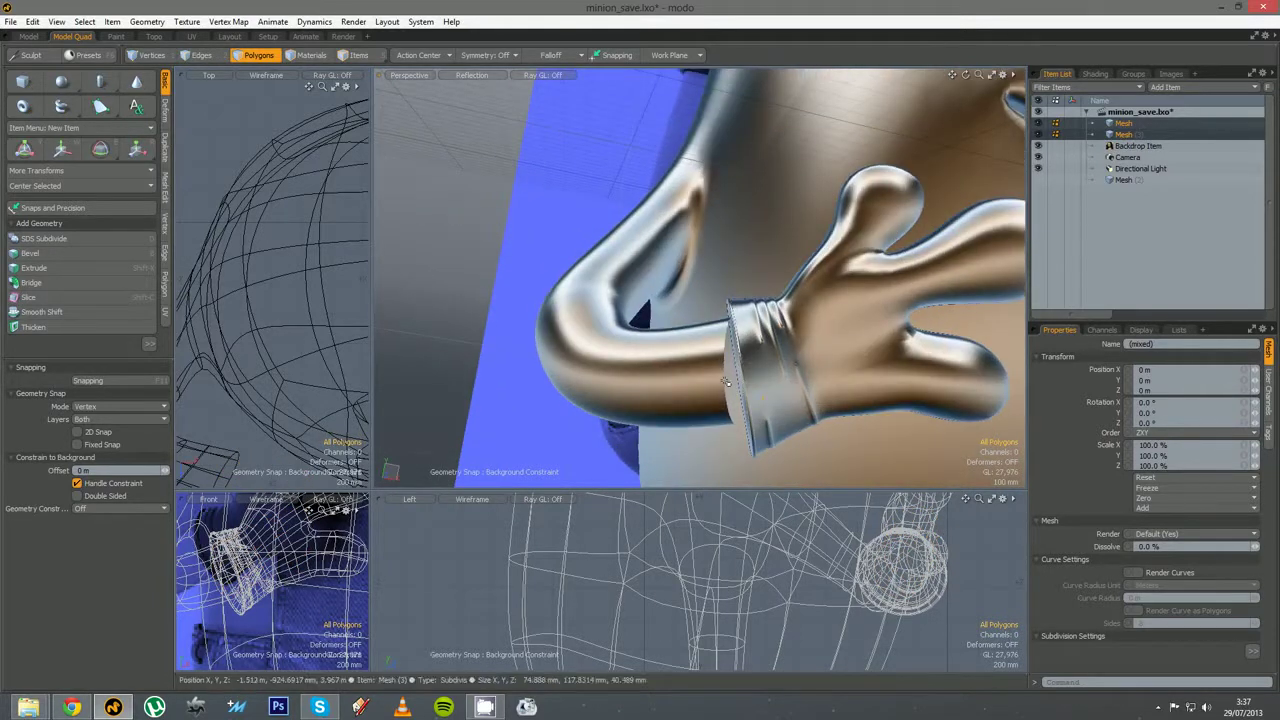
pyautogui.press('space')
pyautogui.press('space')
pyautogui.doubleClick(725, 374)
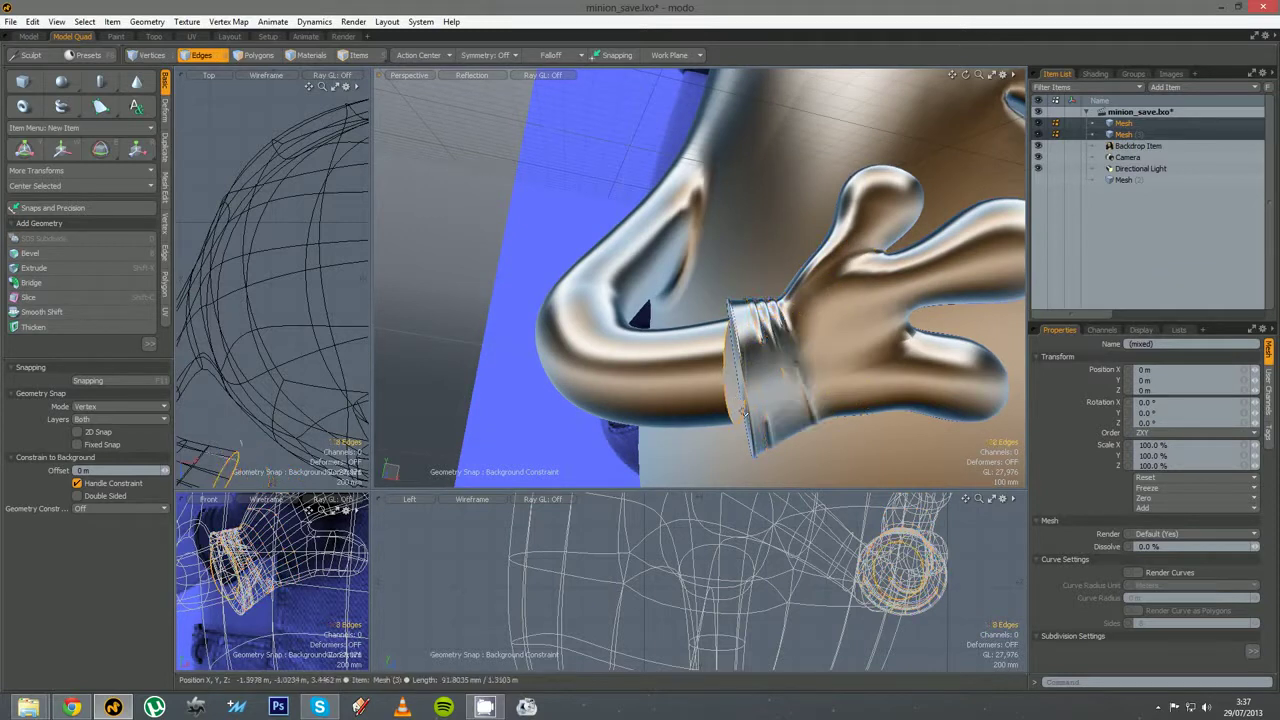
pyautogui.press('w')
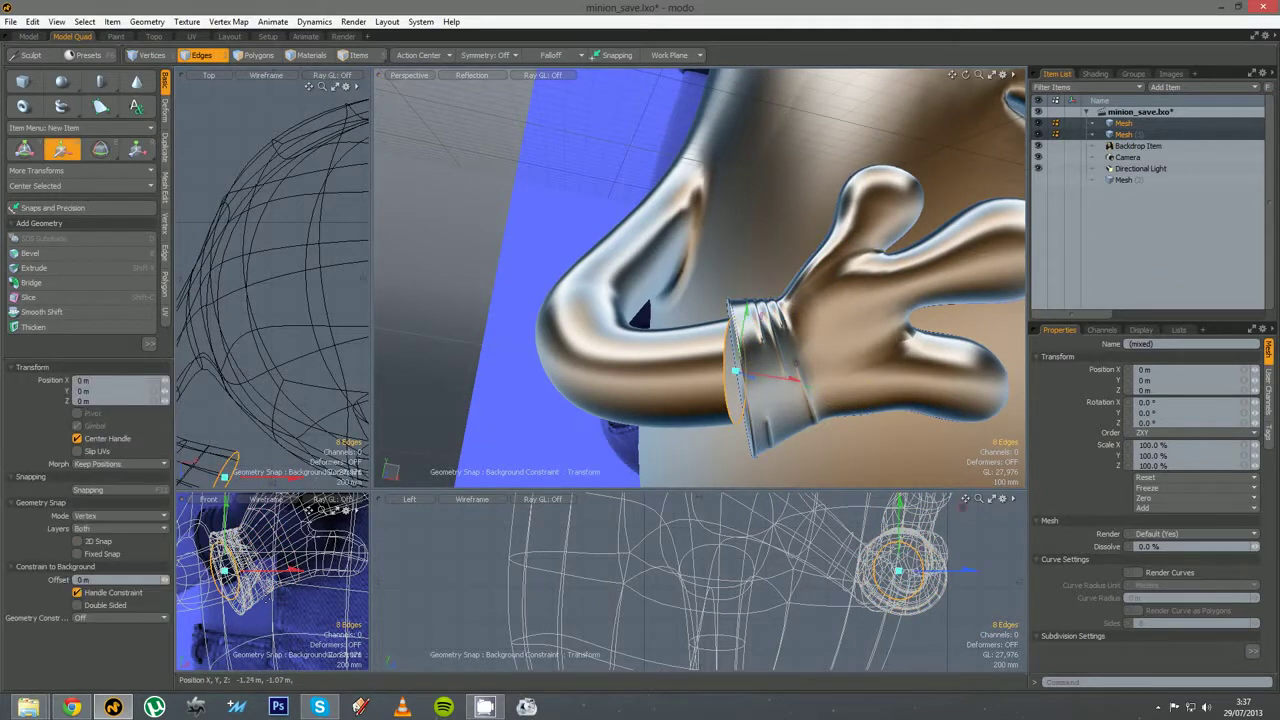
pyautogui.moveTo(265, 601); pyautogui.dragTo(276, 593)
pyautogui.moveTo(279, 592); pyautogui.dragTo(283, 592)
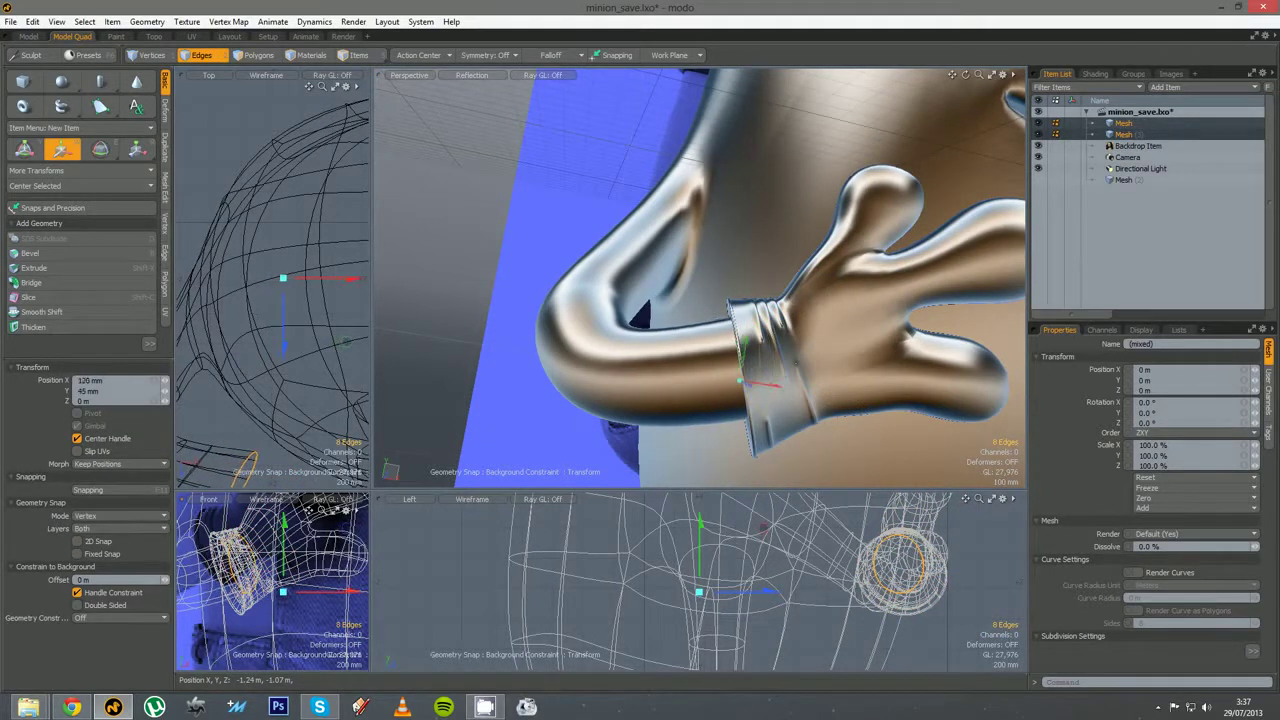
# Rotate the arm's end edge loop to align with the cuff, scale it to 76.5% and move it -20 mm in X and 15 mm in Z
pyautogui.keyDown('alt'); pyautogui.moveTo(676, 426); pyautogui.dragTo(772, 450); pyautogui.keyUp('alt')
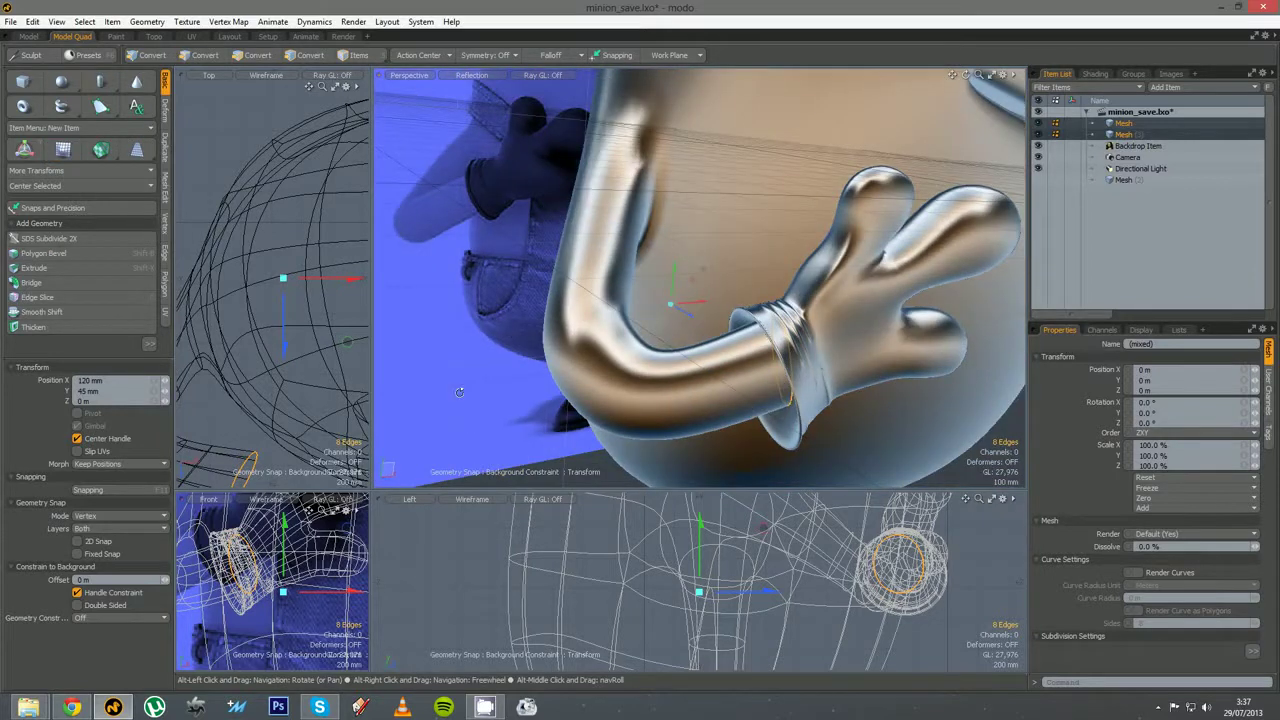
pyautogui.keyDown('alt'); pyautogui.keyDown('shift'); pyautogui.moveTo(304, 344); pyautogui.dragTo(308, 184); pyautogui.keyUp('shift'); pyautogui.keyUp('alt')
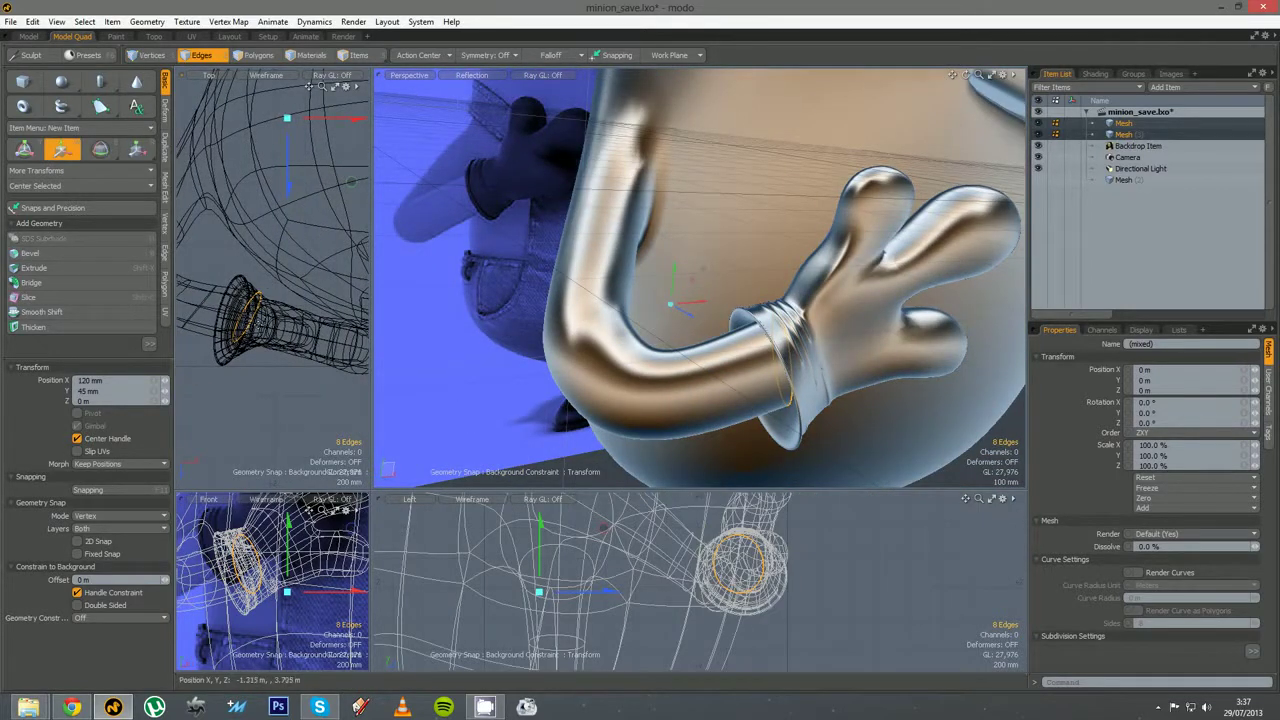
pyautogui.press('y')
pyautogui.moveTo(278, 397); pyautogui.dragTo(297, 379)
pyautogui.press('r')
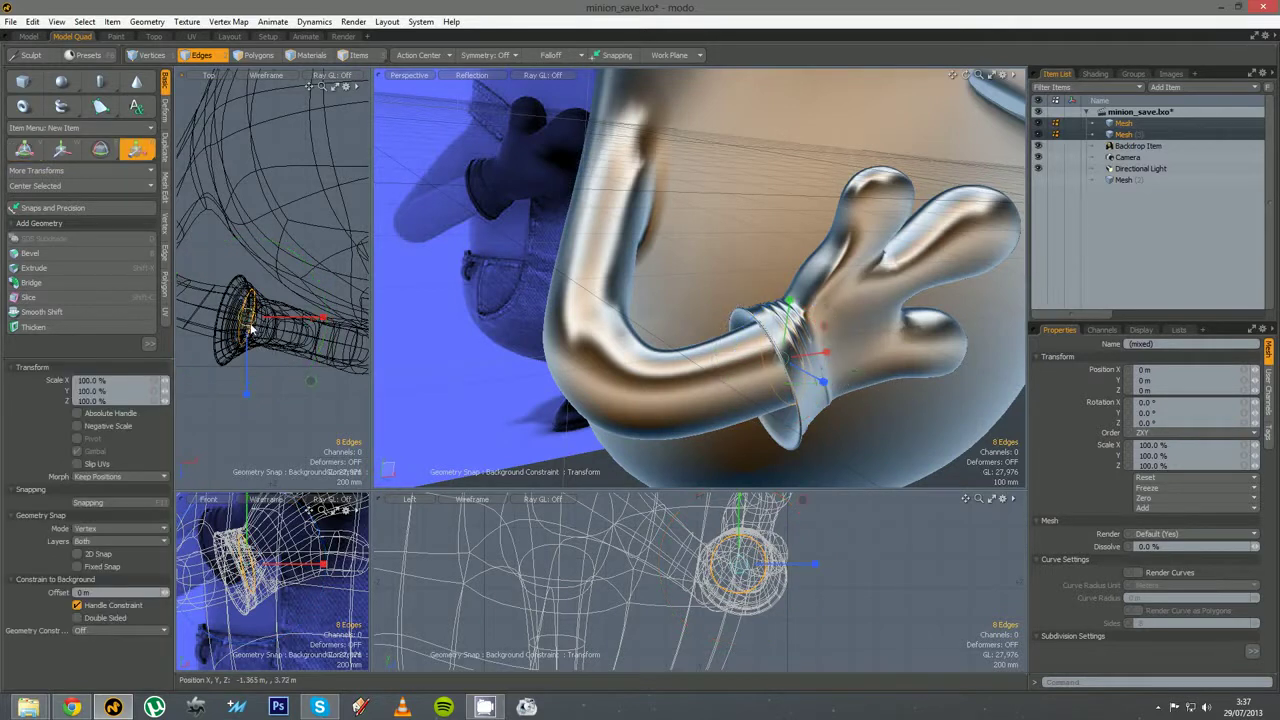
pyautogui.moveTo(247, 317); pyautogui.dragTo(224, 317)
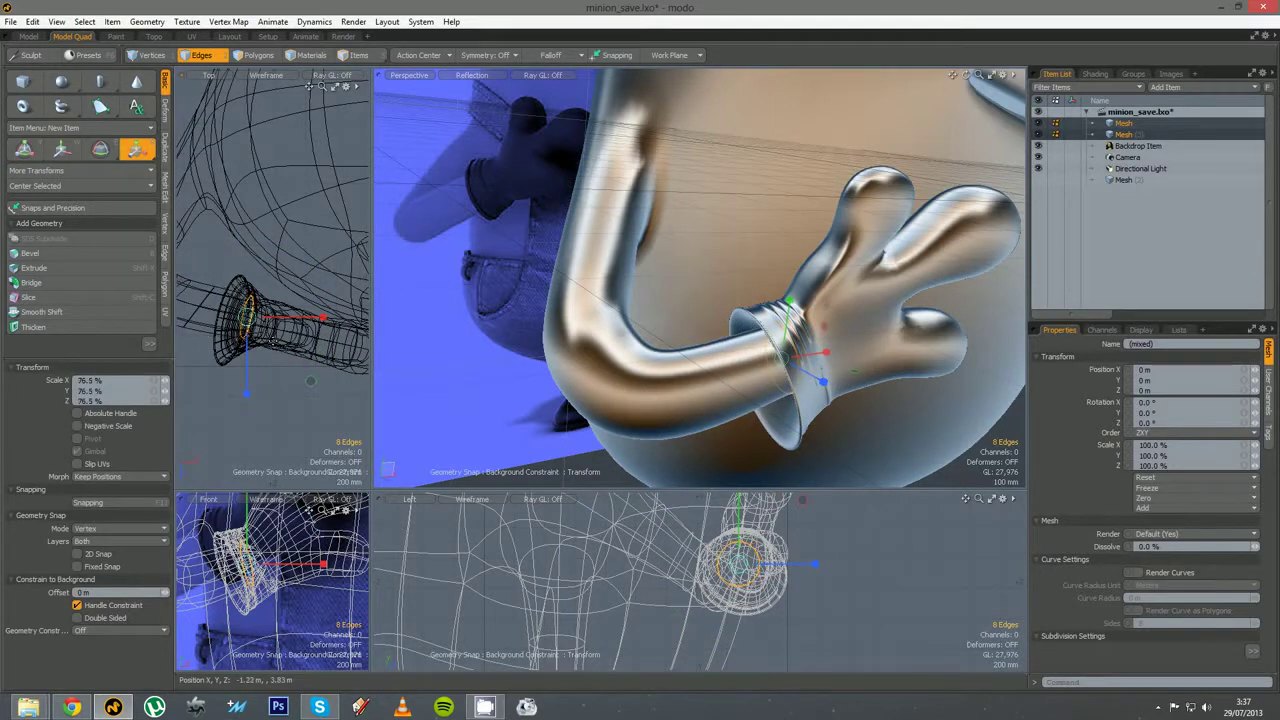
pyautogui.press('w')
pyautogui.moveTo(839, 391); pyautogui.dragTo(836, 392)
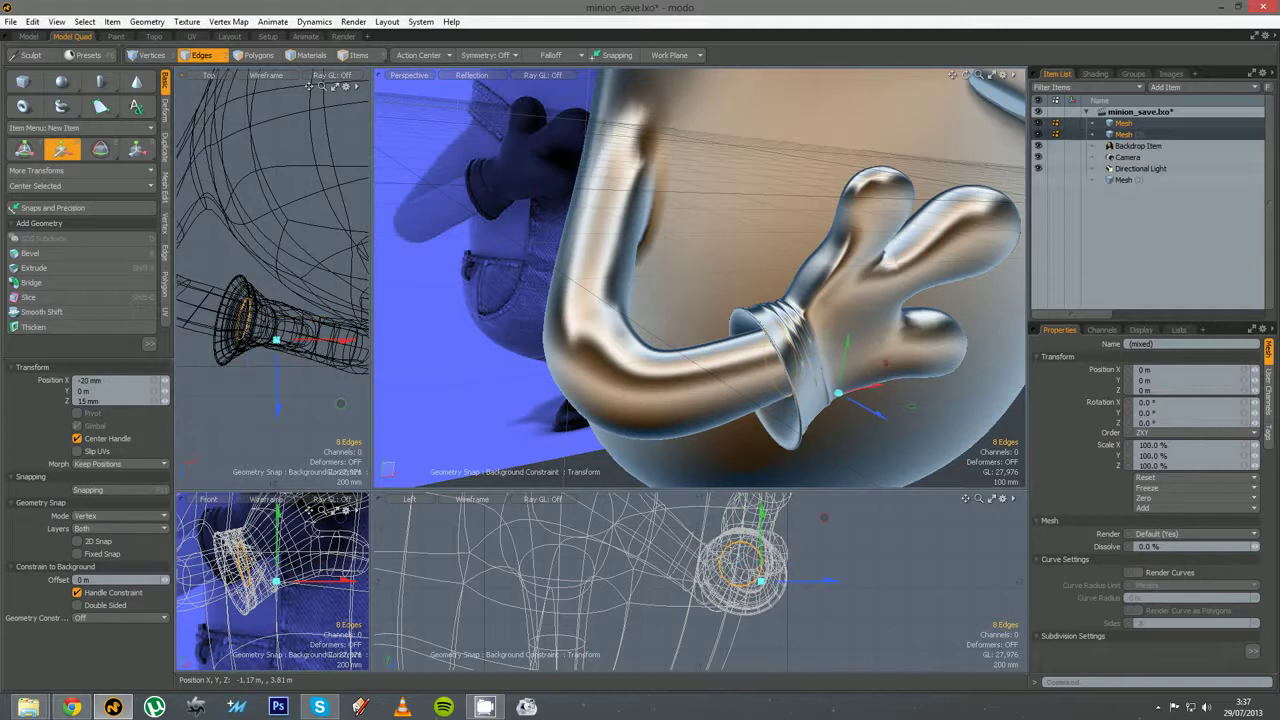
# Drop the edge selection and select all connected polygons of the glove
pyautogui.keyDown('alt'); pyautogui.moveTo(615, 370); pyautogui.dragTo(532, 242); pyautogui.keyUp('alt')
pyautogui.press('q')
pyautogui.click(515, 236)
pyautogui.scroll(-8, 515, 236)
pyautogui.press('3')
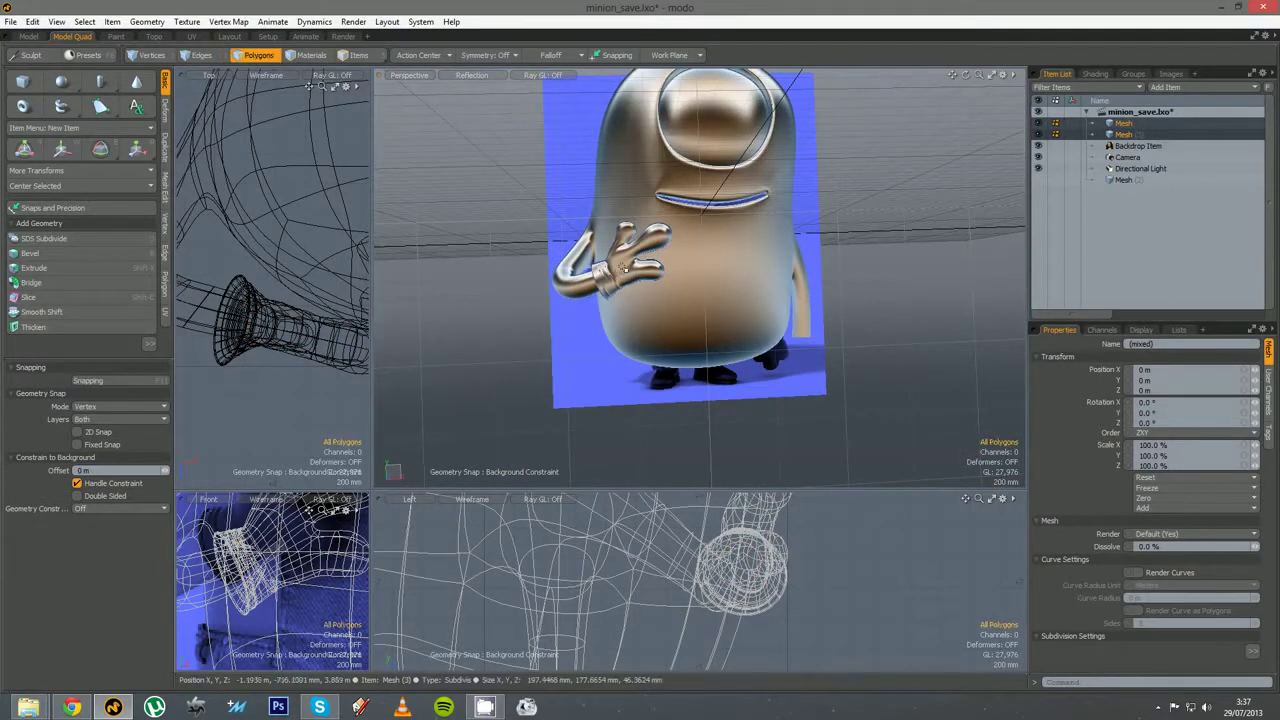
pyautogui.doubleClick(623, 268)
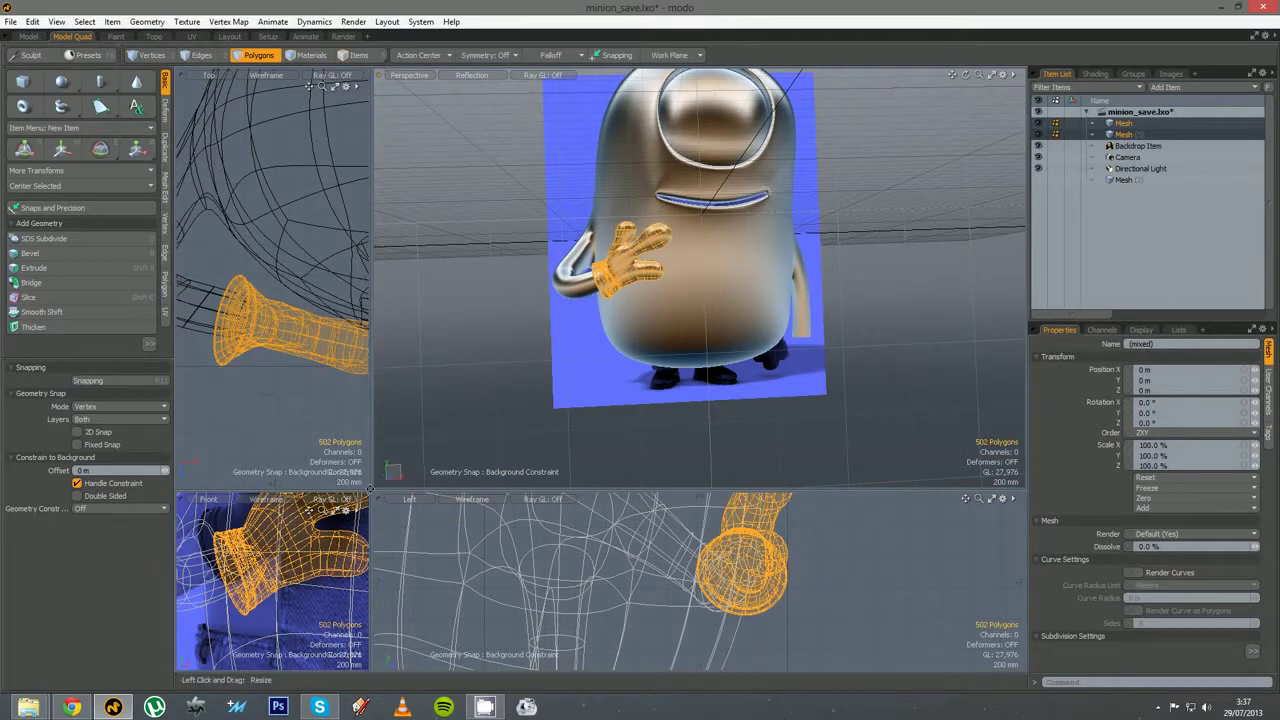
# Enlarge the Front view and place a duplicate of the glove beside the minion's hanging arm
pyautogui.moveTo(370, 489); pyautogui.dragTo(749, 174)
pyautogui.scroll(-4, 600, 421)
pyautogui.keyDown('alt'); pyautogui.keyDown('shift'); pyautogui.moveTo(601, 423); pyautogui.dragTo(703, 517); pyautogui.keyUp('shift'); pyautogui.keyUp('alt')
pyautogui.press('w')
pyautogui.keyDown('alt'); pyautogui.moveTo(575, 476); pyautogui.dragTo(445, 462); pyautogui.keyUp('alt')
pyautogui.press('y')
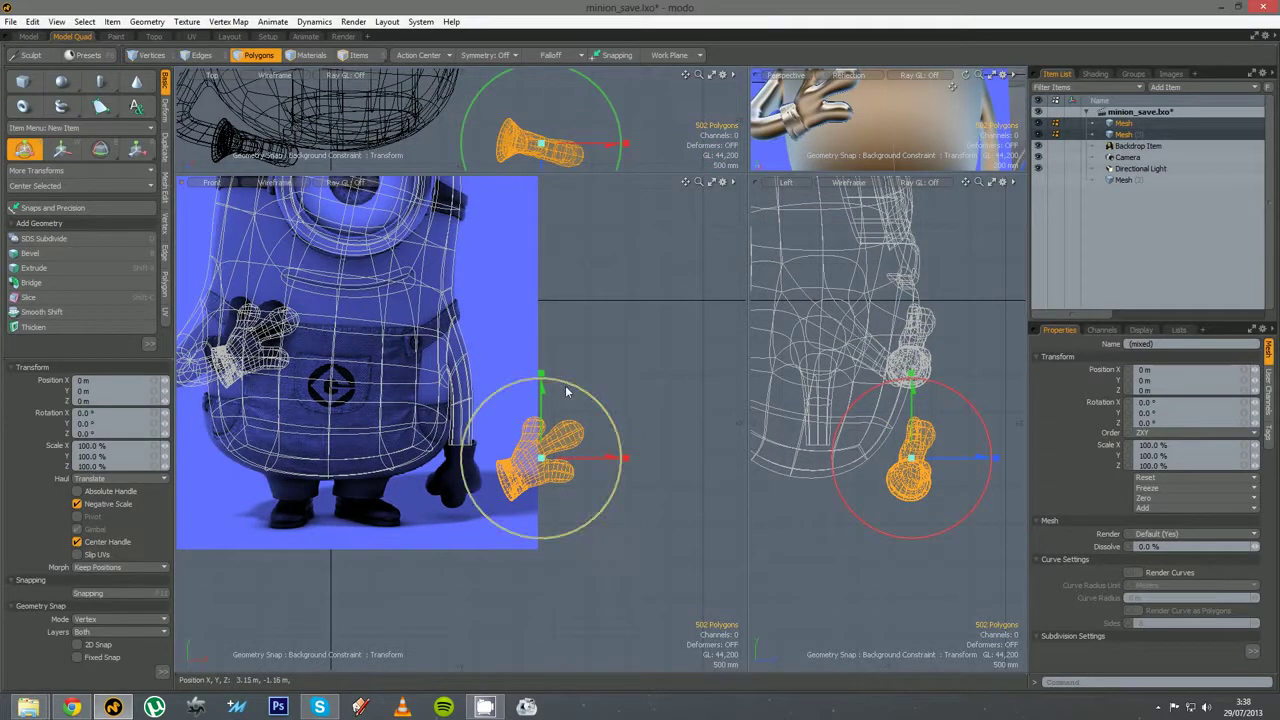
# Rotate the duplicate glove -123° about Z so its fingers point down, and turn it about the vertical axis to face the body's side
pyautogui.moveTo(567, 386); pyautogui.dragTo(589, 520)
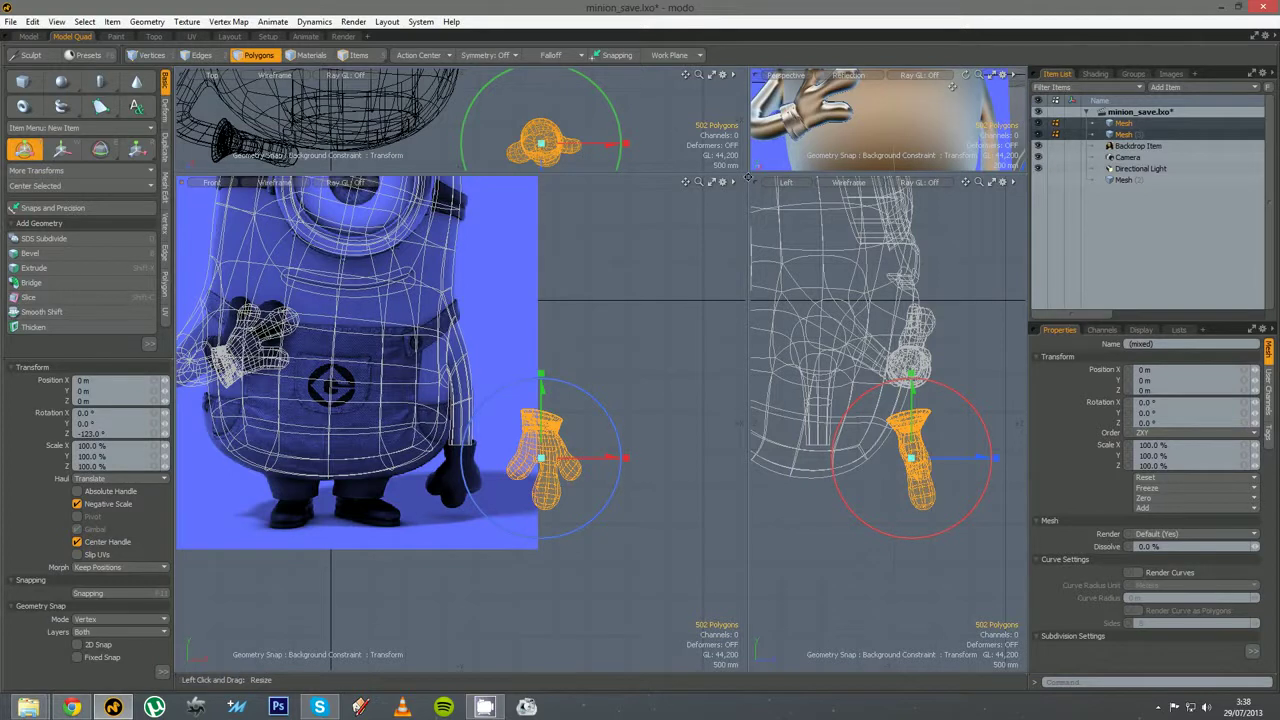
pyautogui.moveTo(748, 177); pyautogui.dragTo(755, 350)
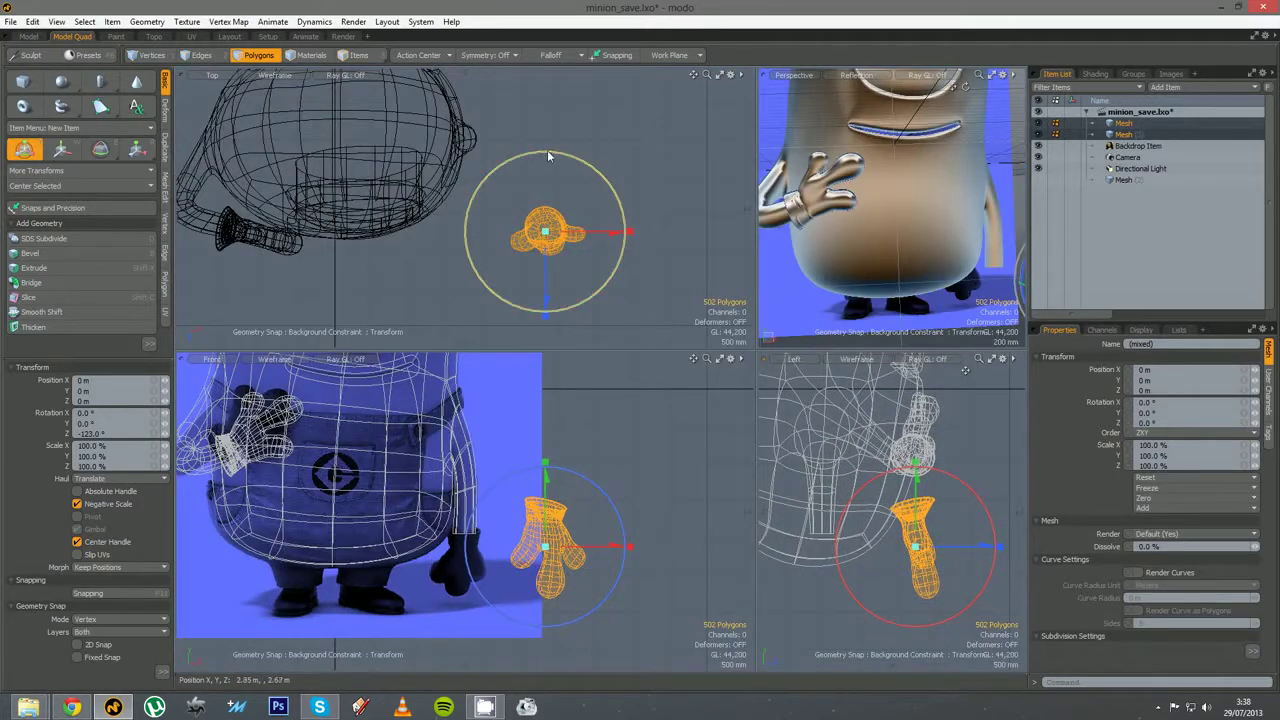
pyautogui.moveTo(547, 150); pyautogui.dragTo(621, 223)
pyautogui.keyDown('alt'); pyautogui.keyDown('shift'); pyautogui.moveTo(1000, 258); pyautogui.dragTo(738, 231); pyautogui.keyUp('shift'); pyautogui.keyUp('alt')
pyautogui.press('3')
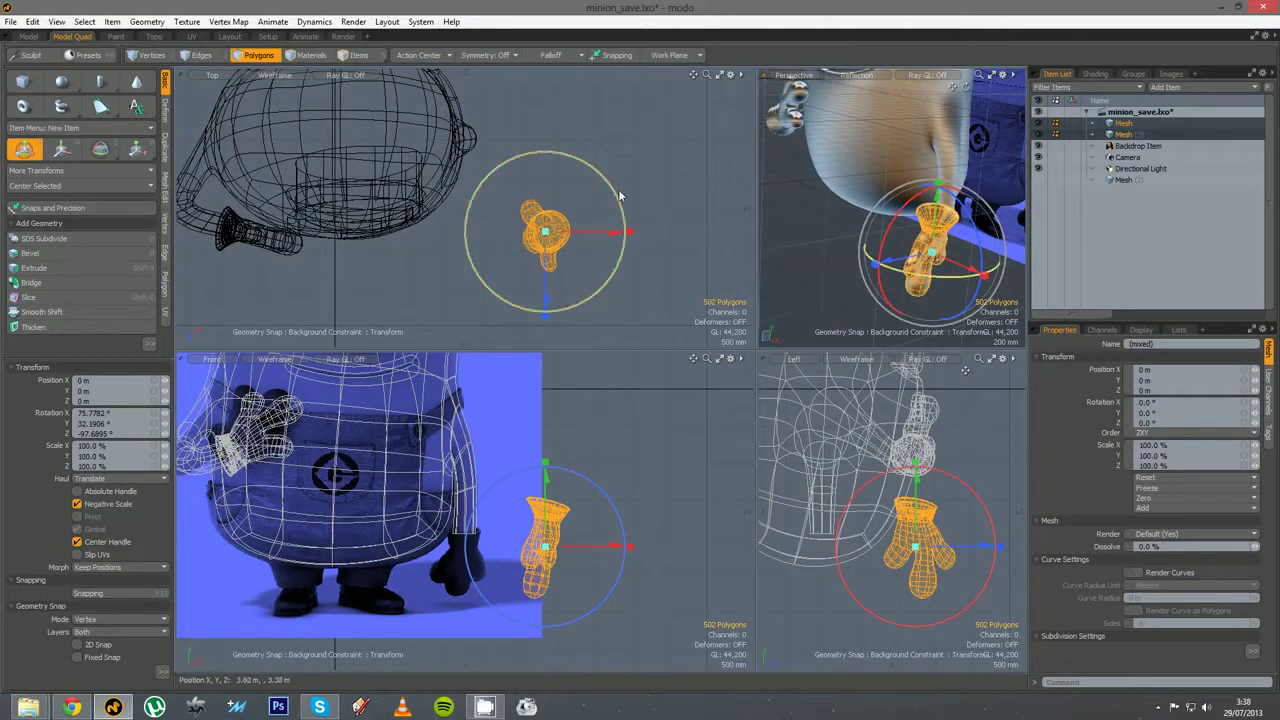
pyautogui.moveTo(618, 197); pyautogui.dragTo(628, 265)
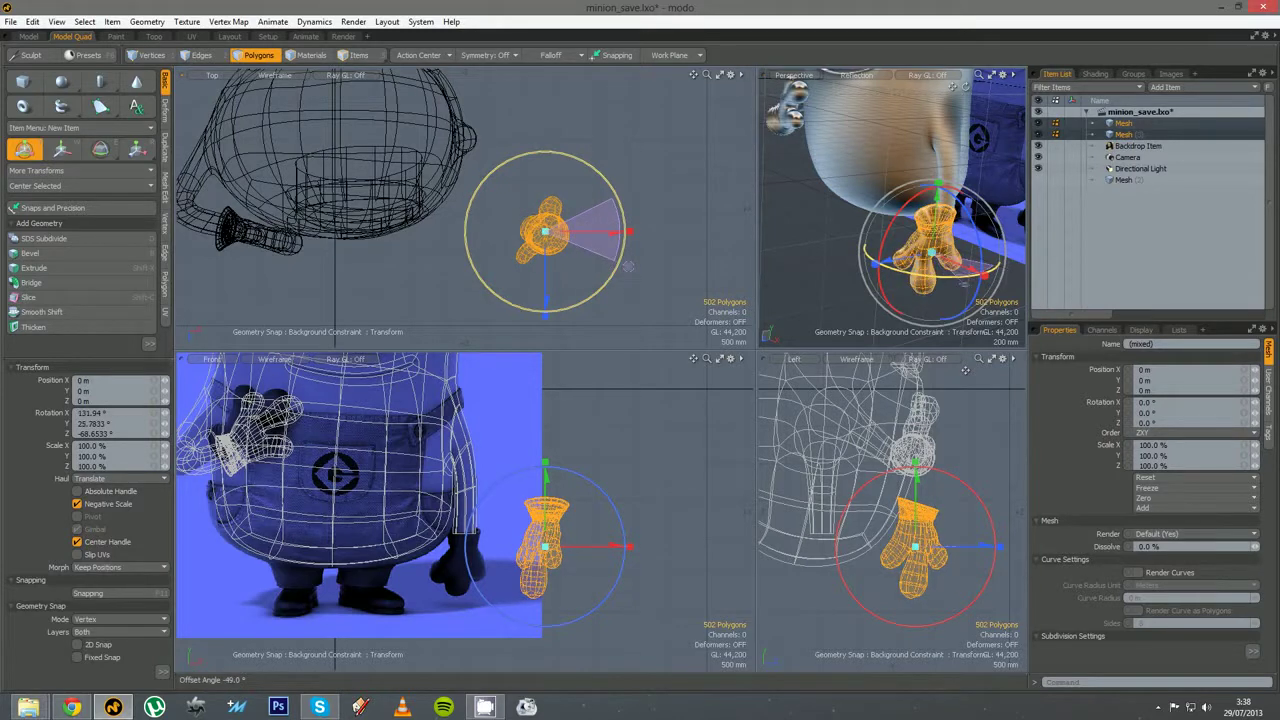
# Move the duplicate glove about -1.08 m in X and -1.25 m in Z, and adjust it around the end of the hanging arm
pyautogui.press('w')
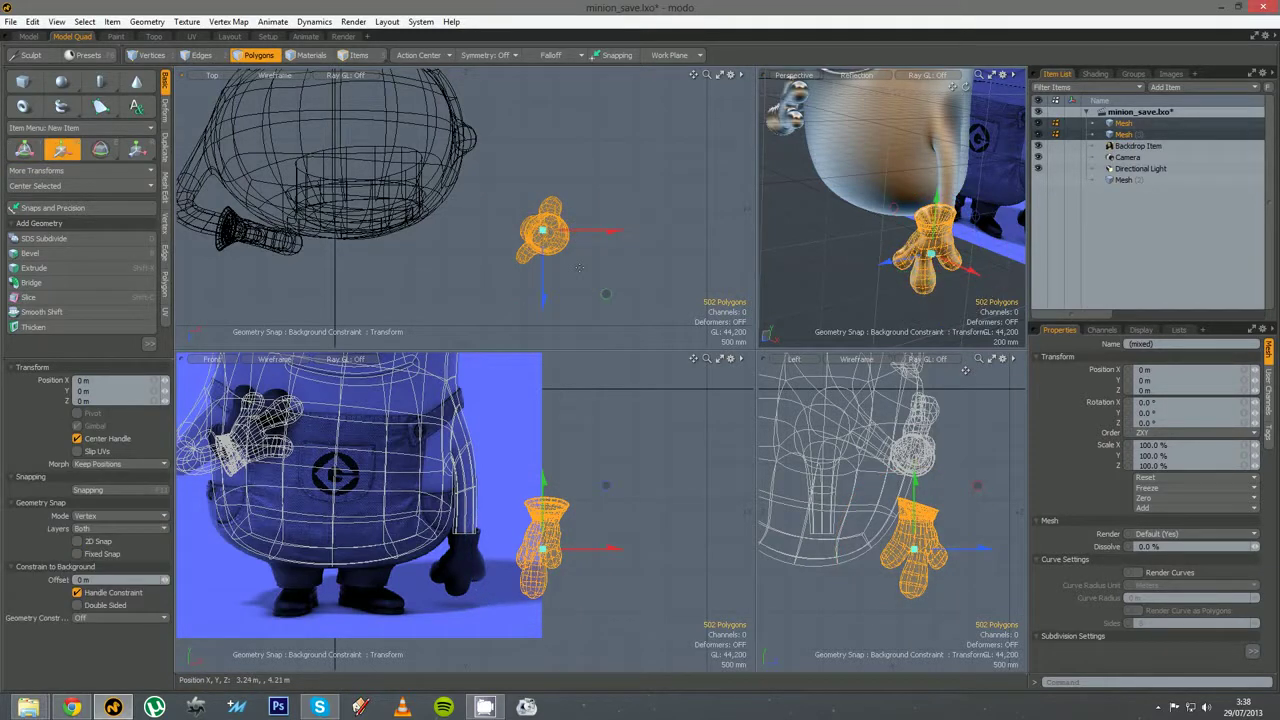
pyautogui.moveTo(582, 268); pyautogui.dragTo(503, 175)
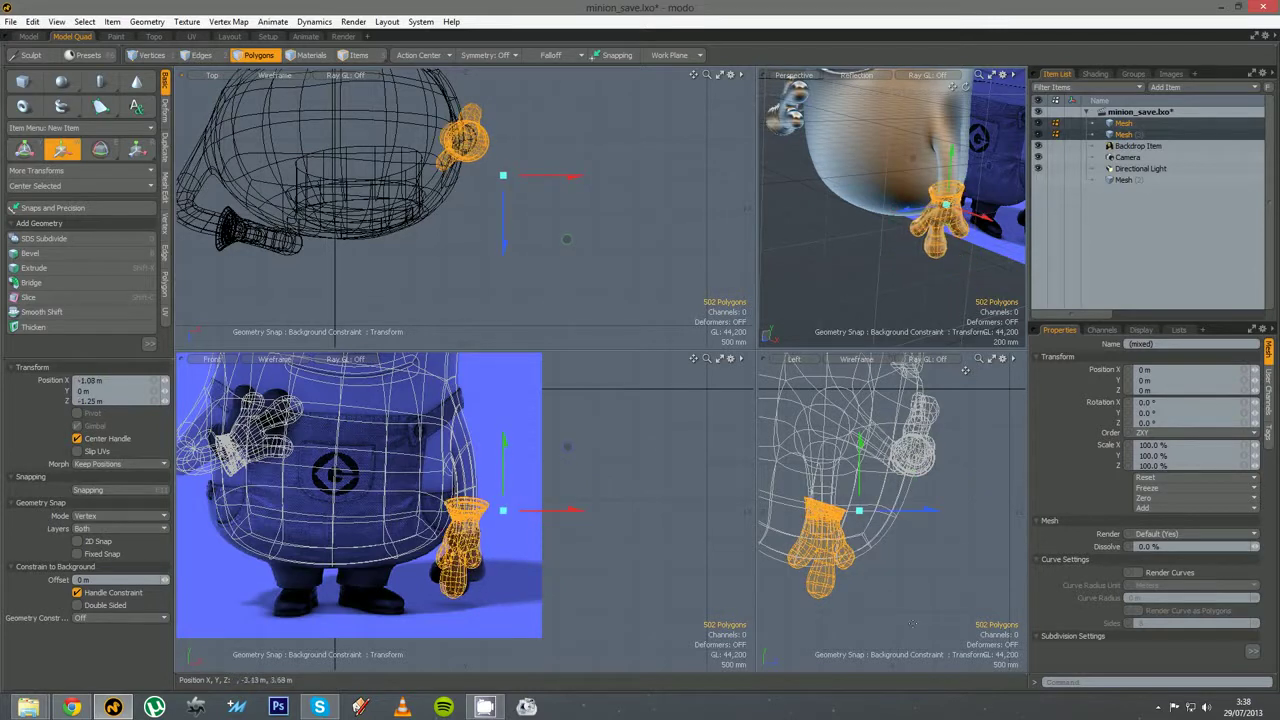
pyautogui.moveTo(759, 350); pyautogui.dragTo(629, 322)
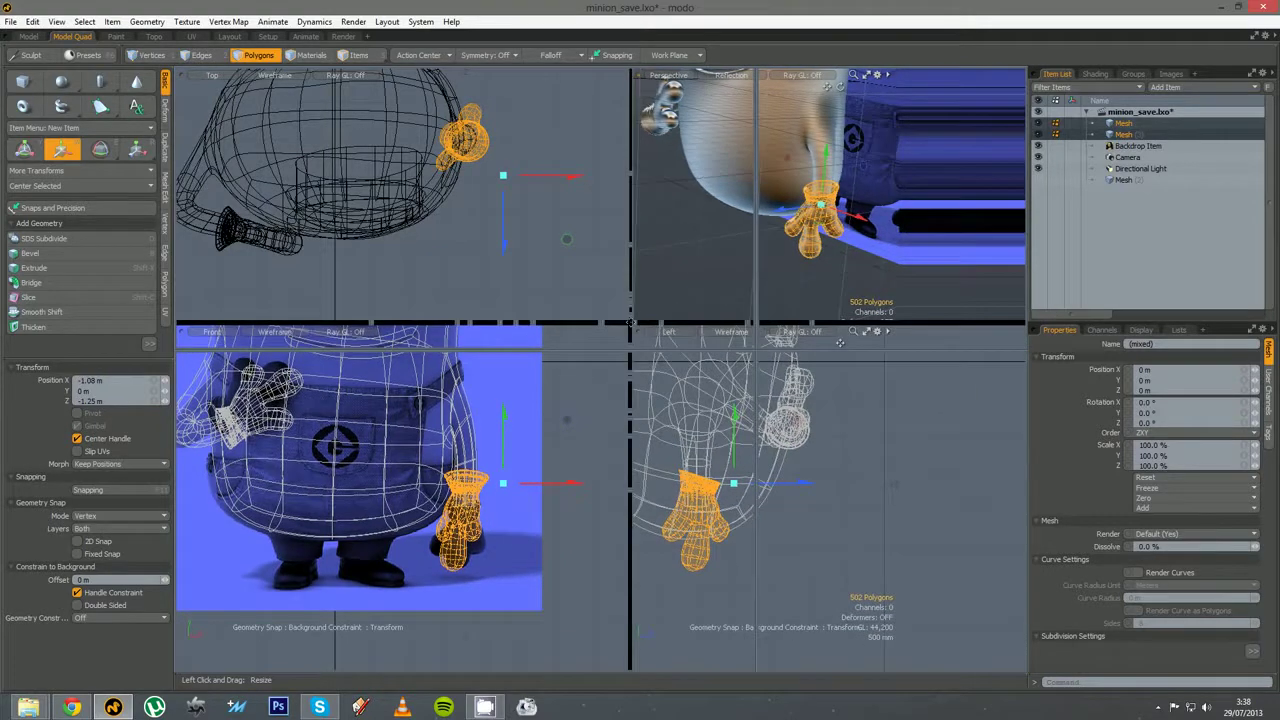
pyautogui.scroll(5, 892, 204)
pyautogui.keyDown('alt'); pyautogui.moveTo(892, 210); pyautogui.dragTo(808, 206); pyautogui.keyUp('alt')
pyautogui.keyDown('alt'); pyautogui.keyDown('shift'); pyautogui.moveTo(892, 242); pyautogui.dragTo(831, 236); pyautogui.keyUp('shift'); pyautogui.keyUp('alt')
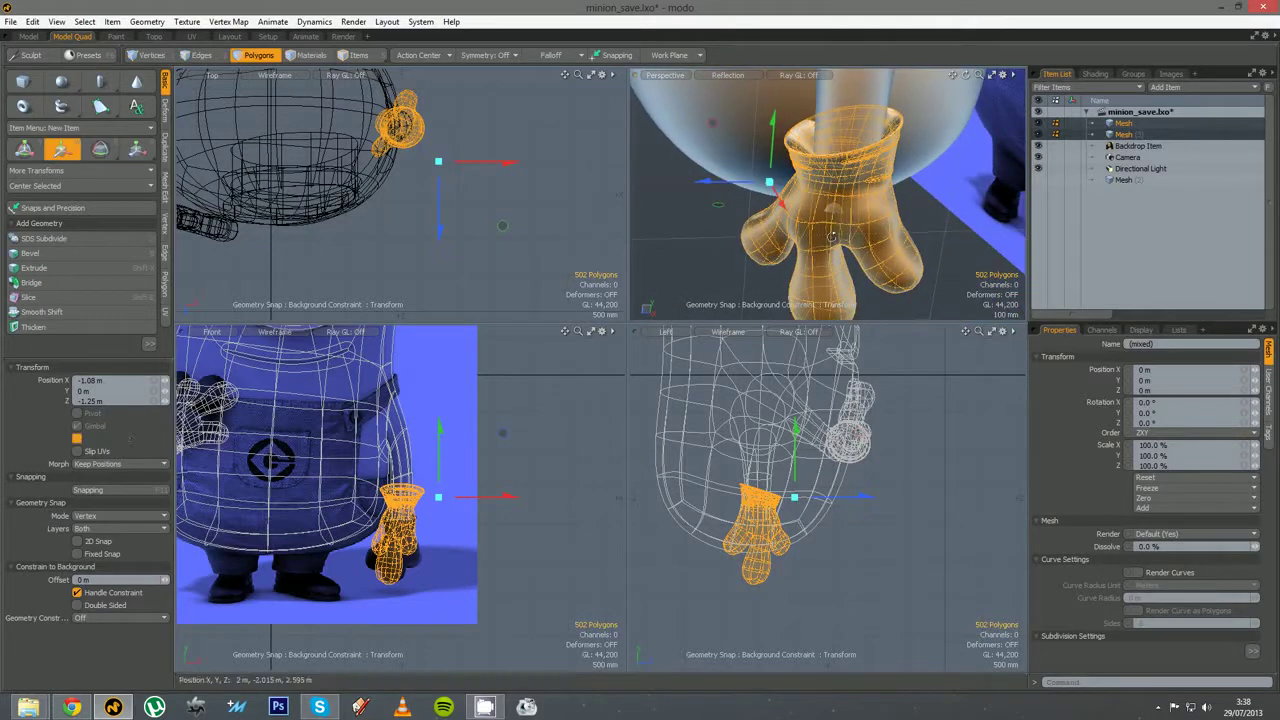
pyautogui.keyDown('alt'); pyautogui.moveTo(724, 232); pyautogui.dragTo(951, 185); pyautogui.keyUp('alt')
pyautogui.press('space')
pyautogui.scroll(-4, 904, 256)
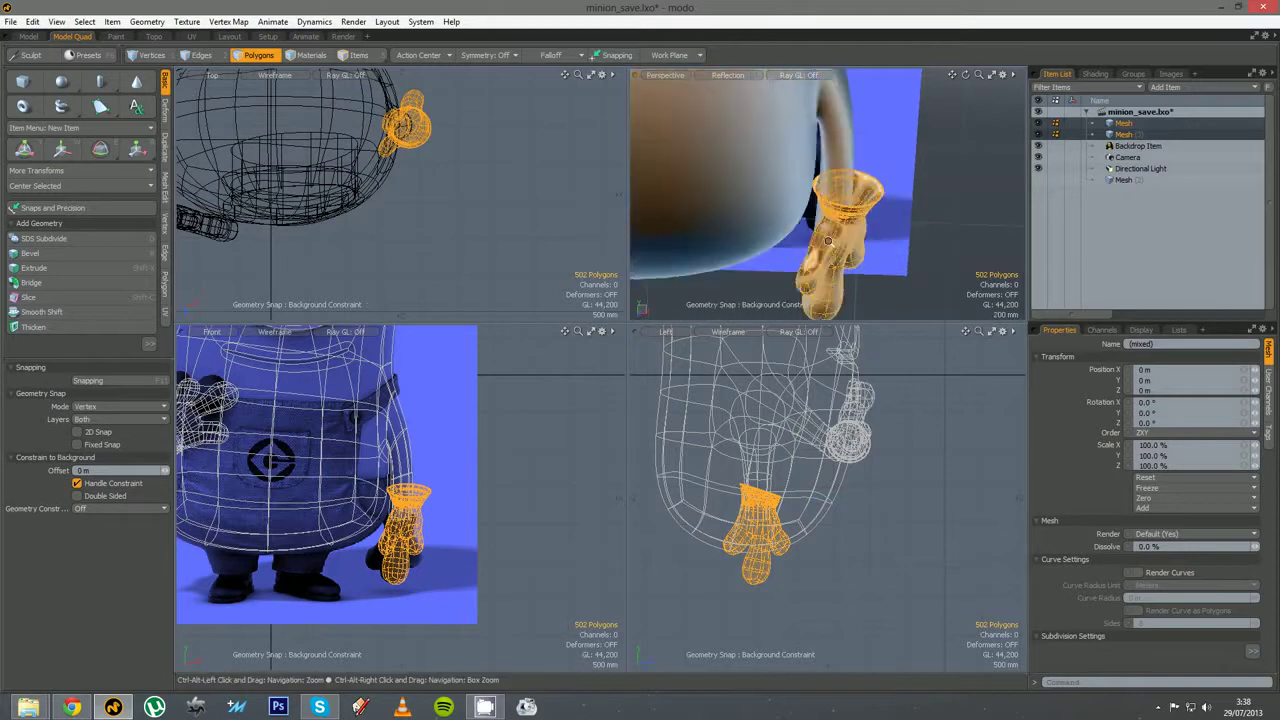
pyautogui.keyDown('alt'); pyautogui.moveTo(858, 257); pyautogui.dragTo(808, 238); pyautogui.keyUp('alt')
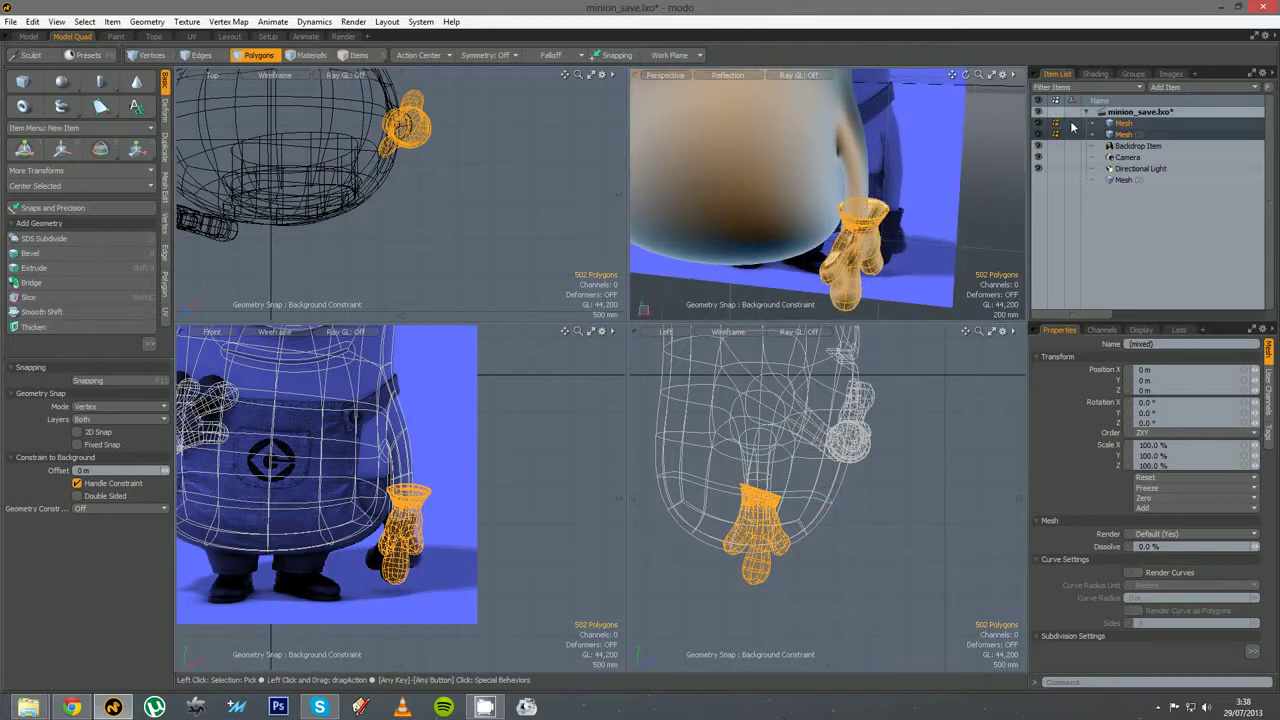
# Make only the body mesh active for edge selection and set the Perspective view to Gooch Tone Shading
pyautogui.click(1118, 124)
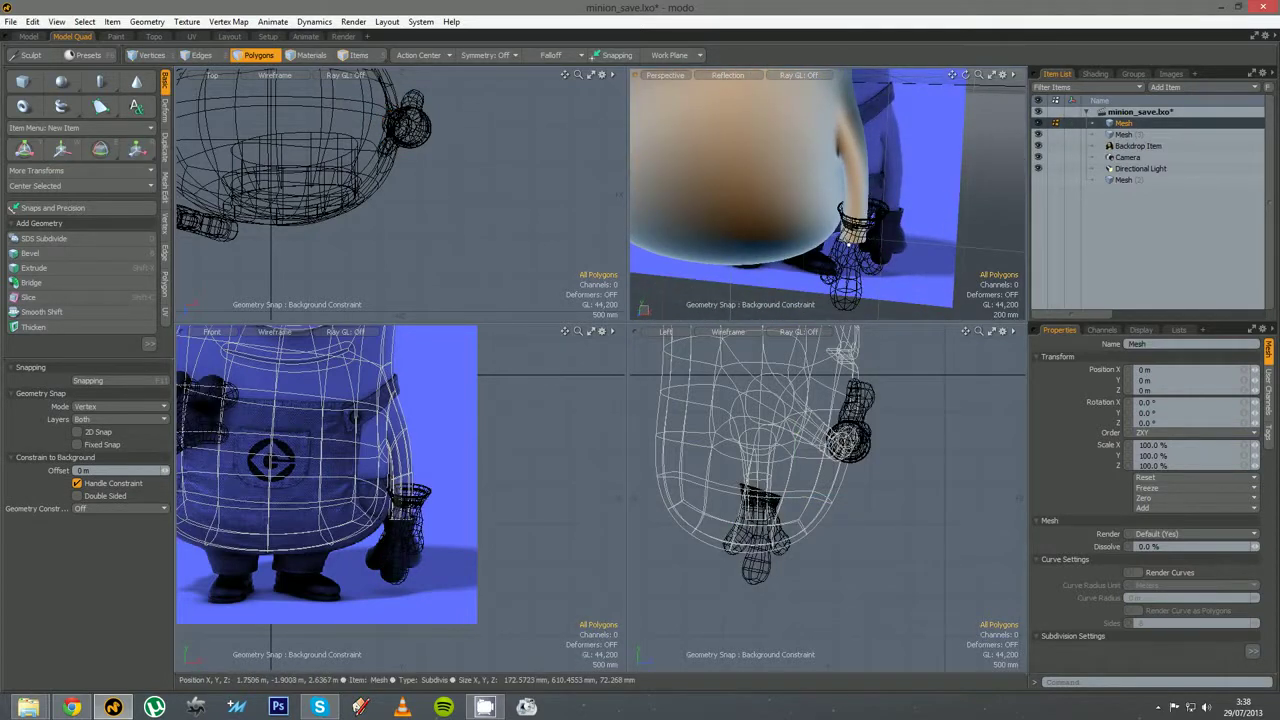
pyautogui.click(725, 74)
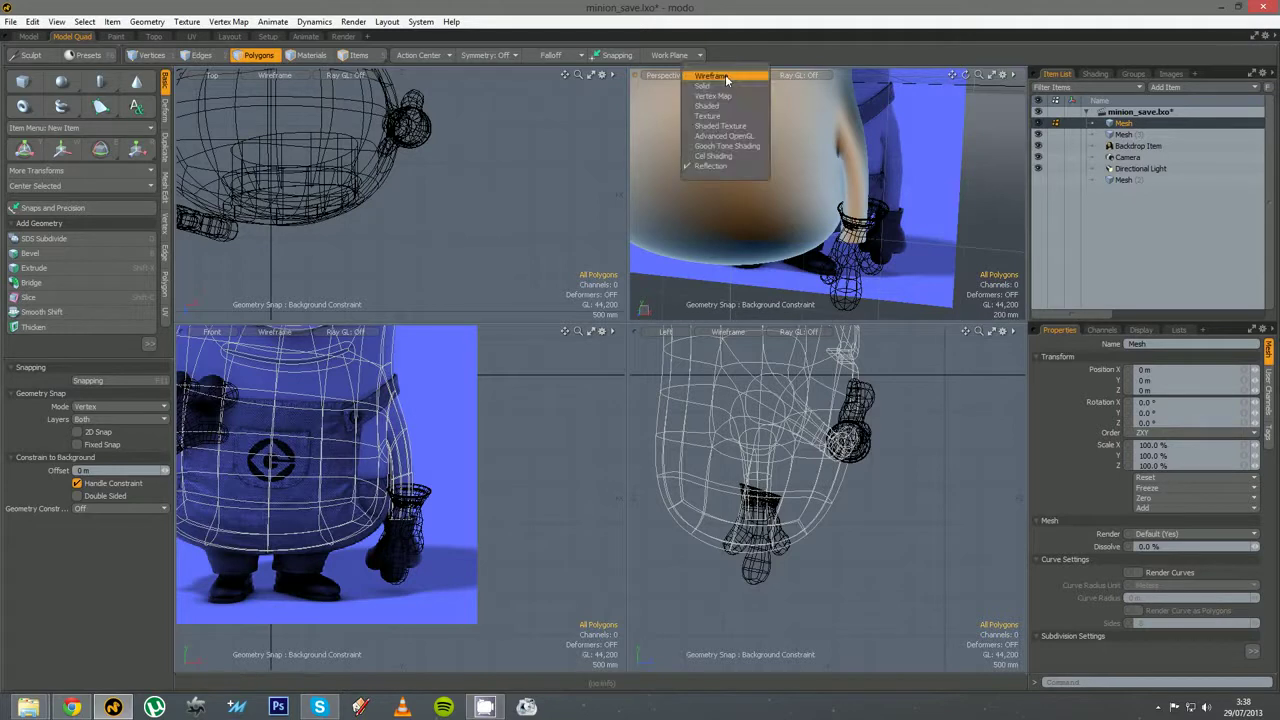
pyautogui.click(720, 144)
pyautogui.press('1')
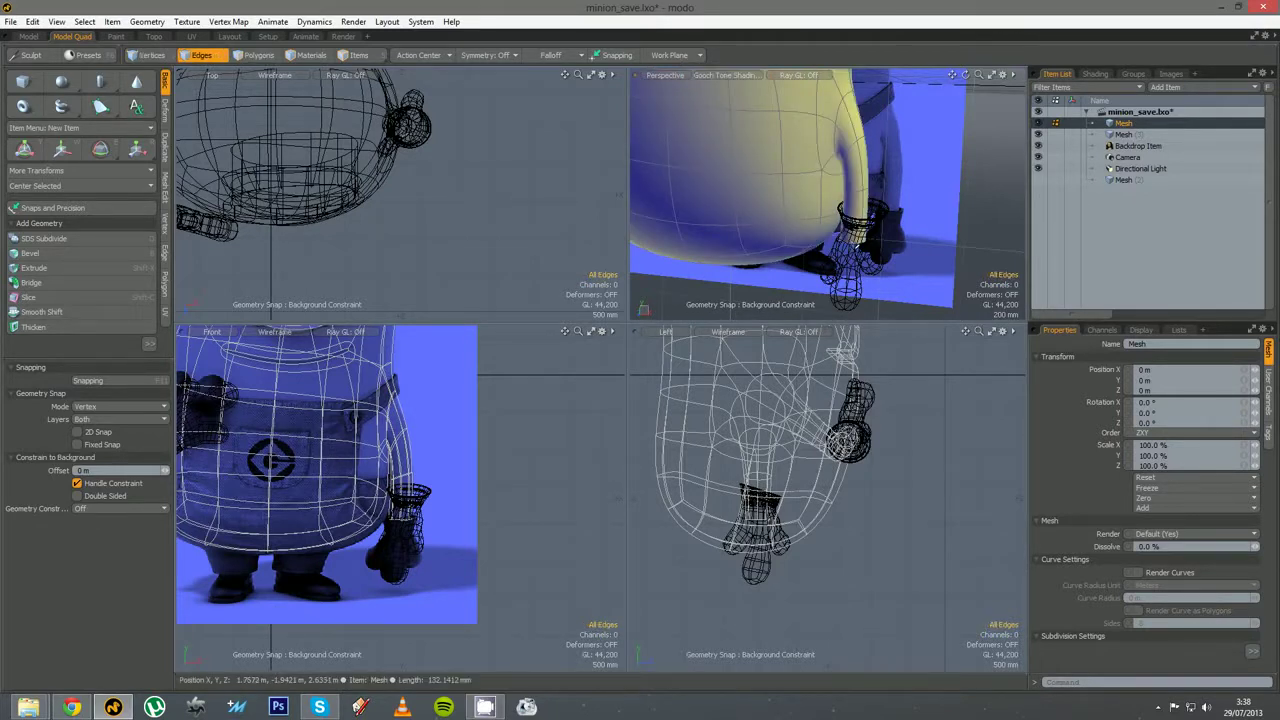
pyautogui.keyDown('alt'); pyautogui.moveTo(857, 245); pyautogui.dragTo(920, 232); pyautogui.keyUp('alt')
# Activate the glove mesh as well, move the hanging arm's end edge loop 95 mm in X and scale it to 99%
pyautogui.keyDown('ctrl'); pyautogui.click(1123, 134); pyautogui.keyUp('ctrl')
pyautogui.scroll(4, 880, 236)
pyautogui.press('w')
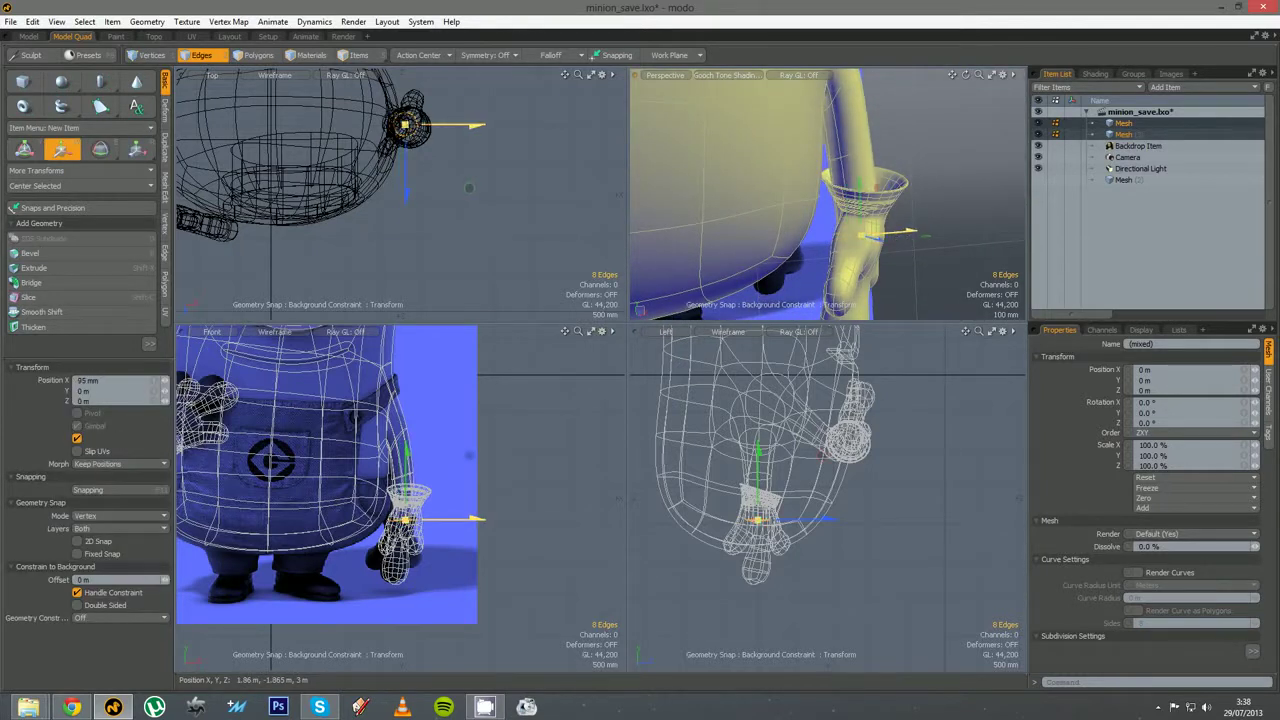
pyautogui.press('r')
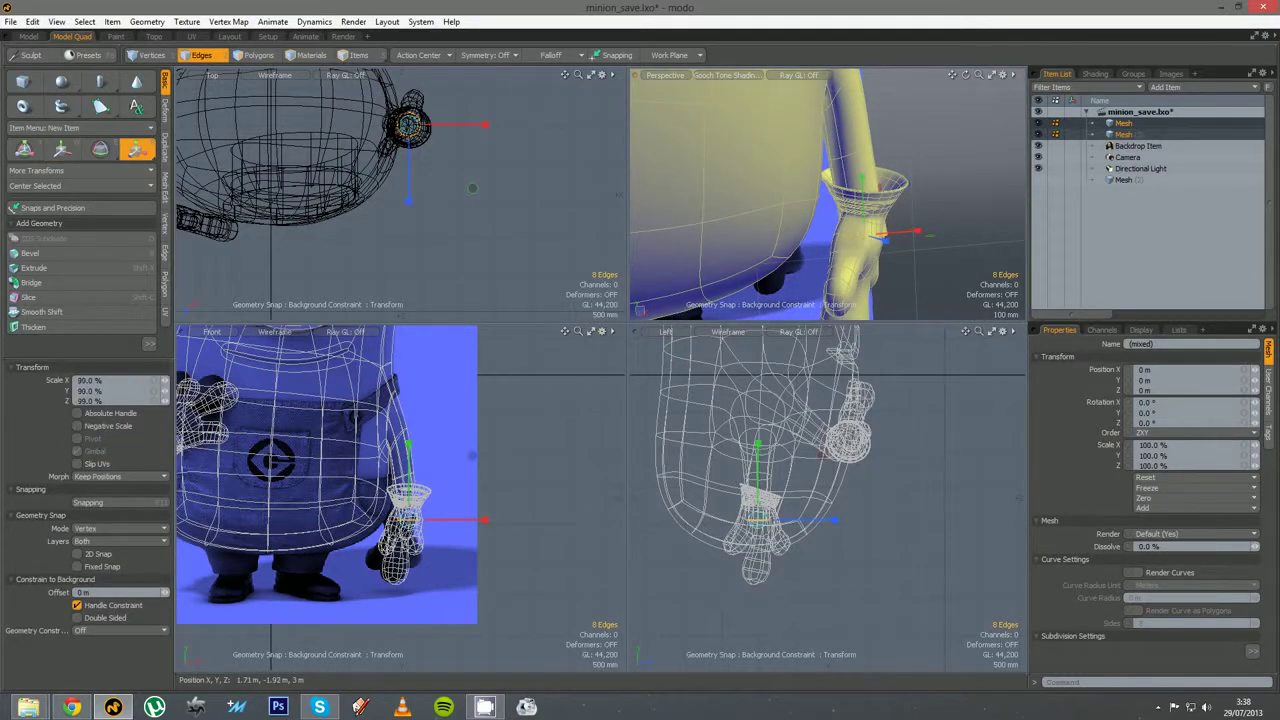
pyautogui.press('q')
# Select the arm's edge loop just above the cuff and move it 90 mm in X to center the wrist
pyautogui.keyDown('alt'); pyautogui.moveTo(943, 222); pyautogui.dragTo(862, 175); pyautogui.keyUp('alt')
pyautogui.doubleClick(857, 157)
pyautogui.keyDown('alt'); pyautogui.moveTo(958, 206); pyautogui.dragTo(911, 148); pyautogui.keyUp('alt')
pyautogui.press('w')
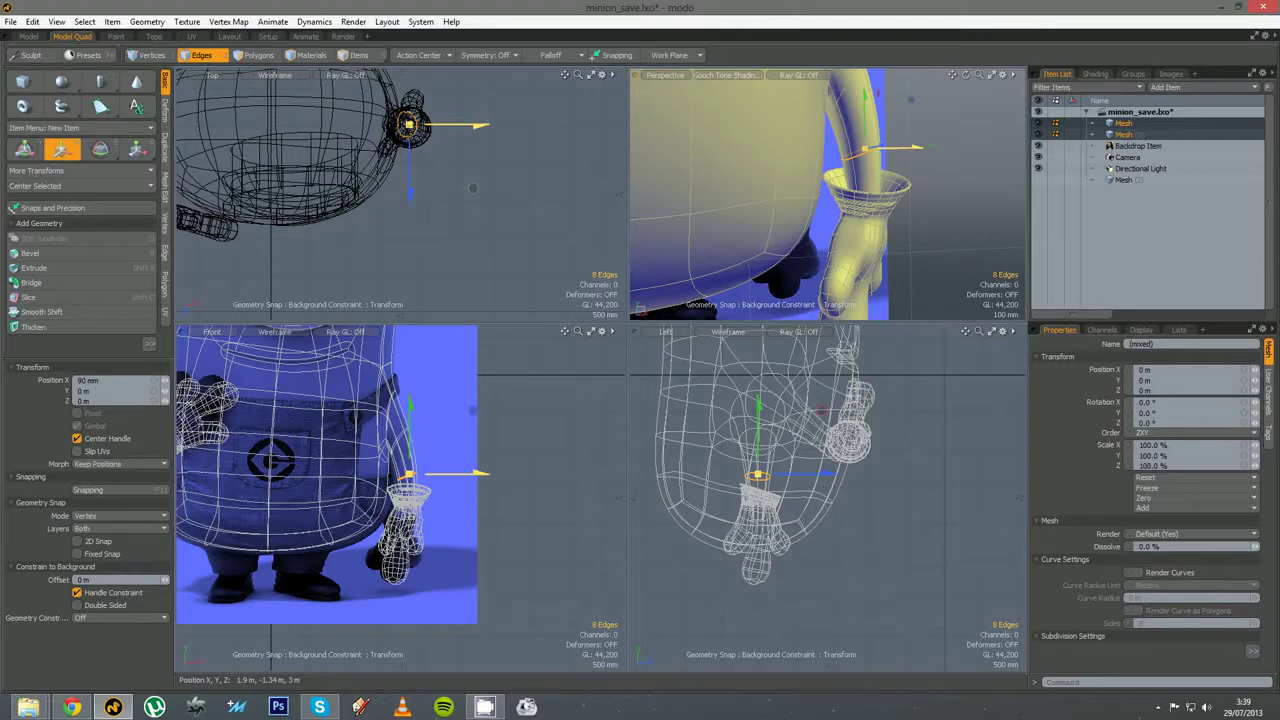
pyautogui.press('q')
pyautogui.keyDown('alt'); pyautogui.moveTo(949, 206); pyautogui.dragTo(895, 229); pyautogui.keyUp('alt')
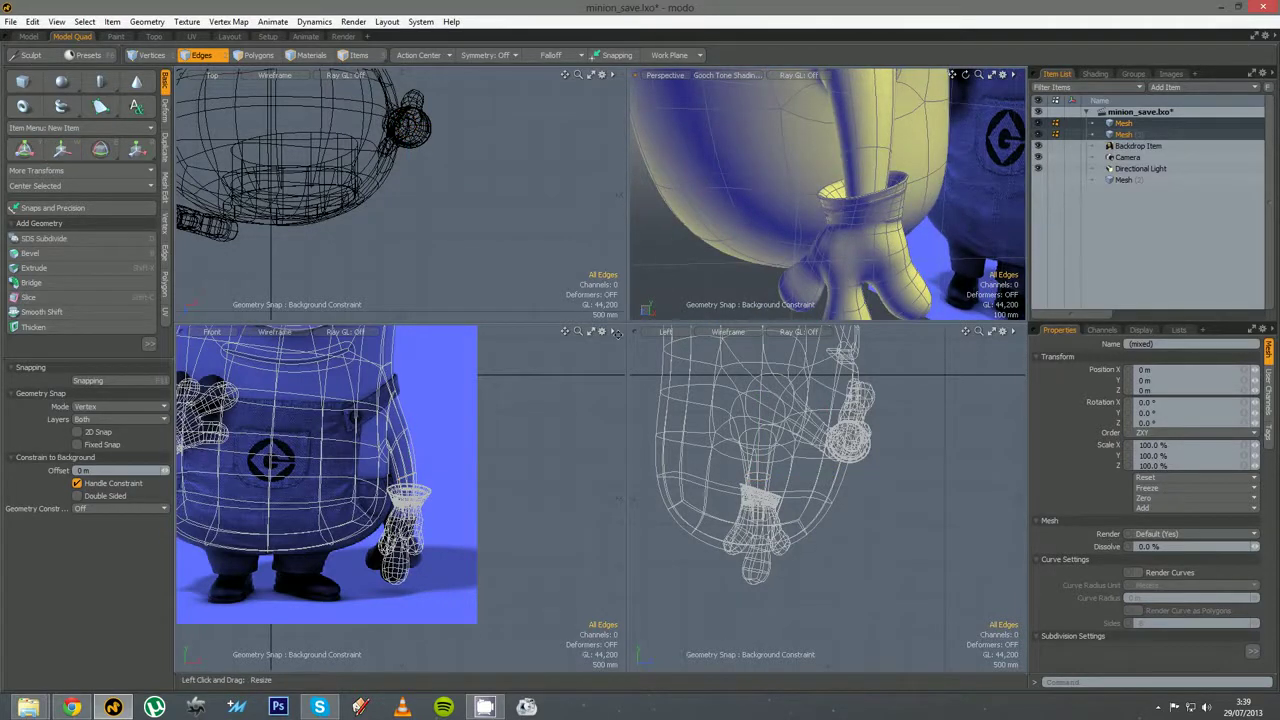
# Enlarge the Front view to frame the whole minion and set its shading to Reflection
pyautogui.moveTo(617, 334); pyautogui.dragTo(542, 430)
pyautogui.scroll(-5, 800, 280)
pyautogui.moveTo(735, 260)
pyautogui.keyDown('alt'); pyautogui.mouseDown()
pyautogui.moveTo(802, 272)
pyautogui.moveTo(846, 324)
pyautogui.moveTo(745, 240)
pyautogui.mouseUp(); pyautogui.keyUp('alt')
pyautogui.keyDown('alt'); pyautogui.moveTo(735, 180); pyautogui.dragTo(703, 152); pyautogui.keyUp('alt')
pyautogui.moveTo(545, 428); pyautogui.dragTo(718, 230)
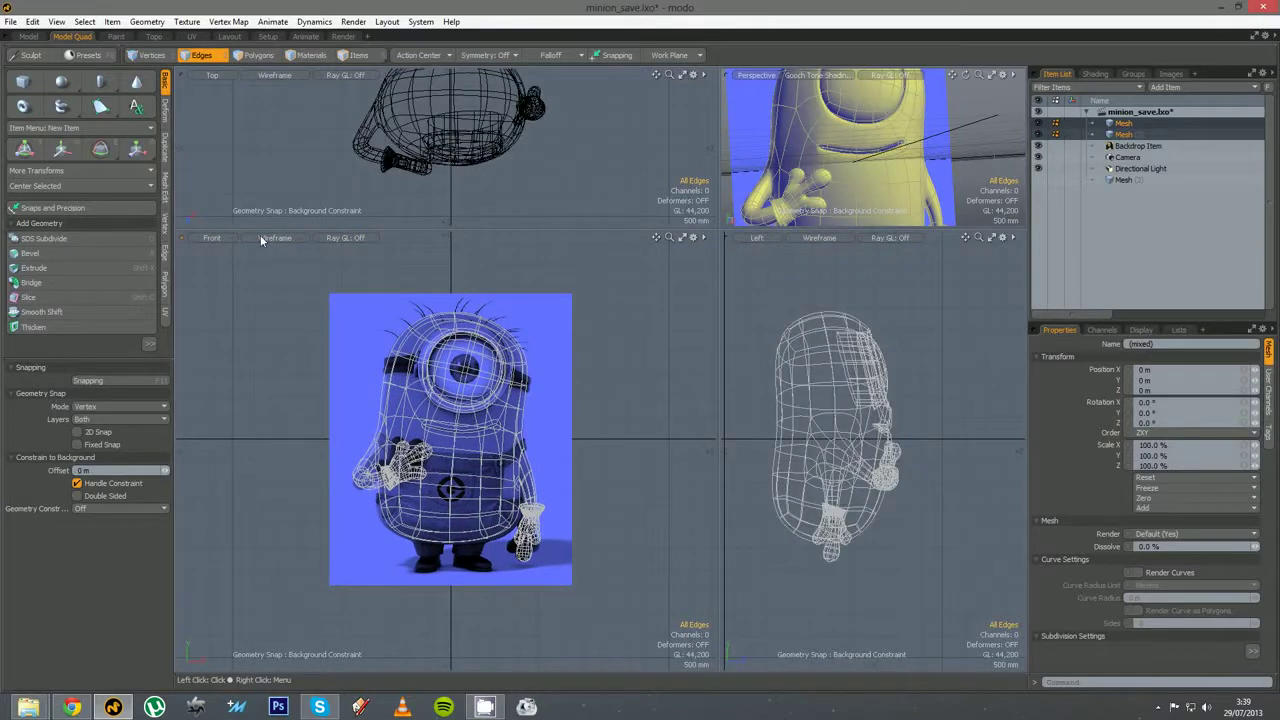
pyautogui.click(262, 238)
pyautogui.click(253, 328)
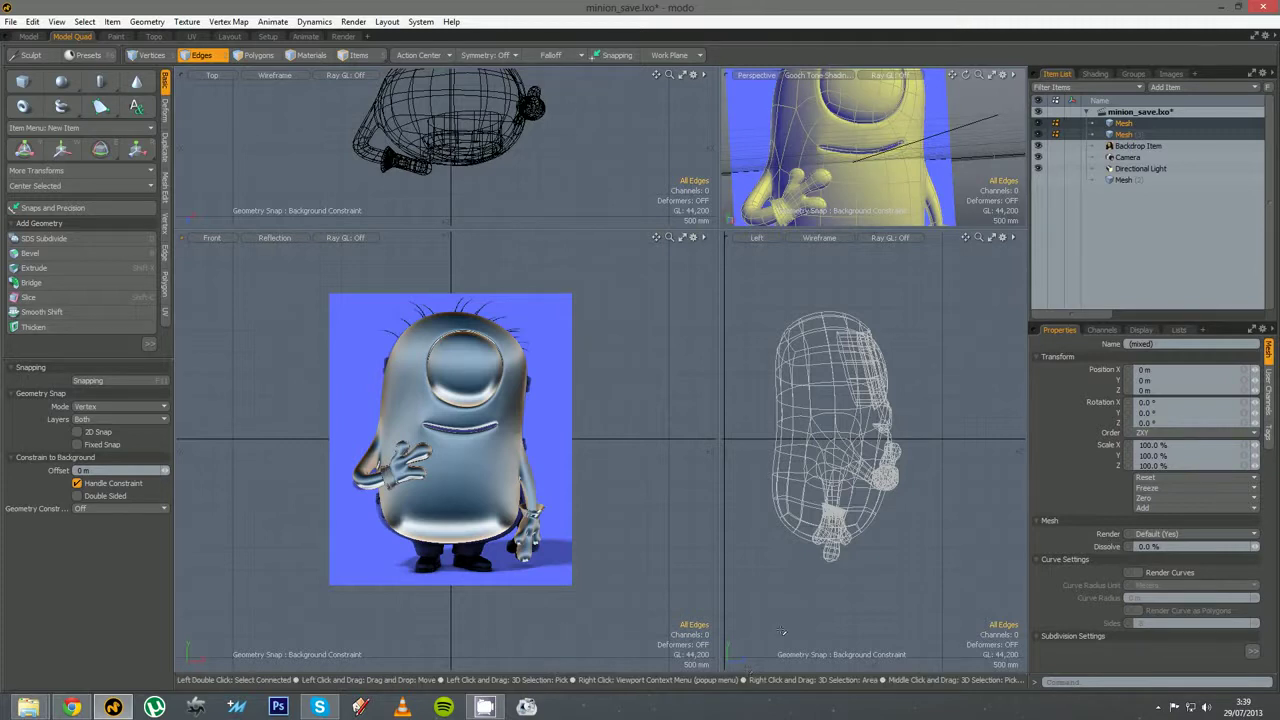
pyautogui.click(1158, 708)
pyautogui.click(1137, 639)
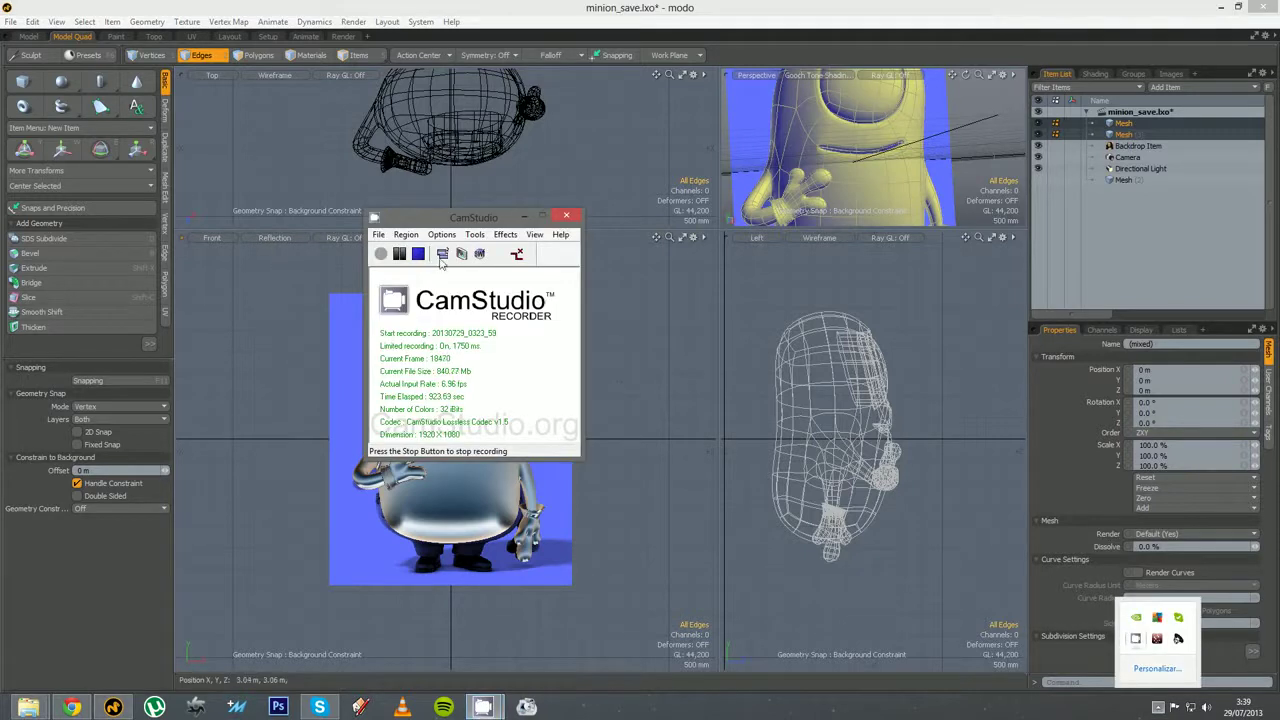